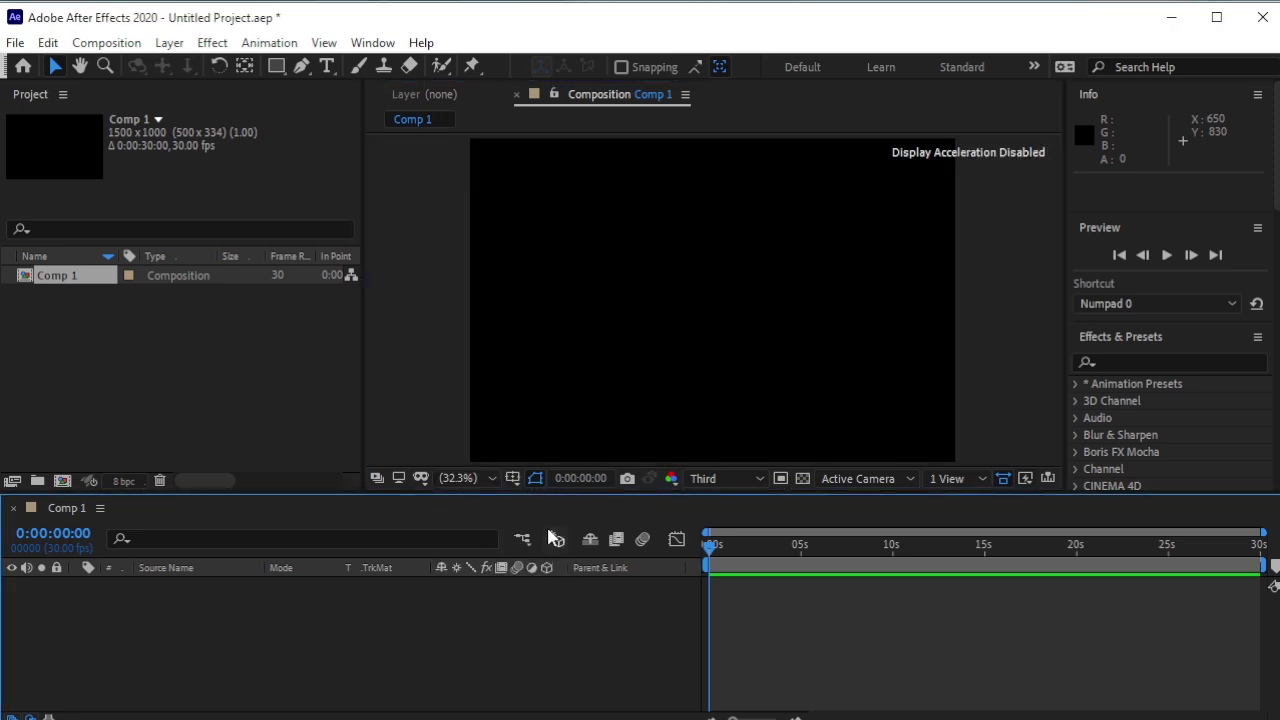
Step: Display the composition grid and draw a white rectangle about three grid squares wide in the lower-left area of the frame
{"action": "left_click", "coordinate": [514, 478]}
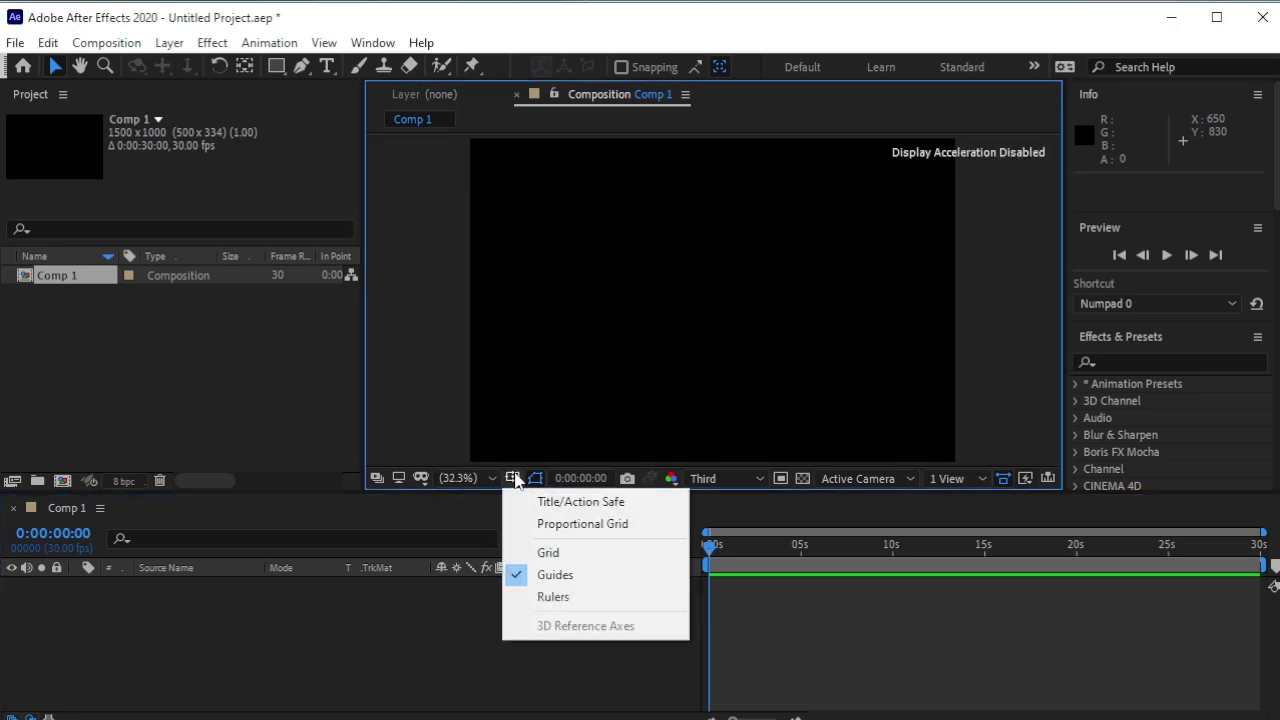
{"action": "left_click", "coordinate": [550, 553]}
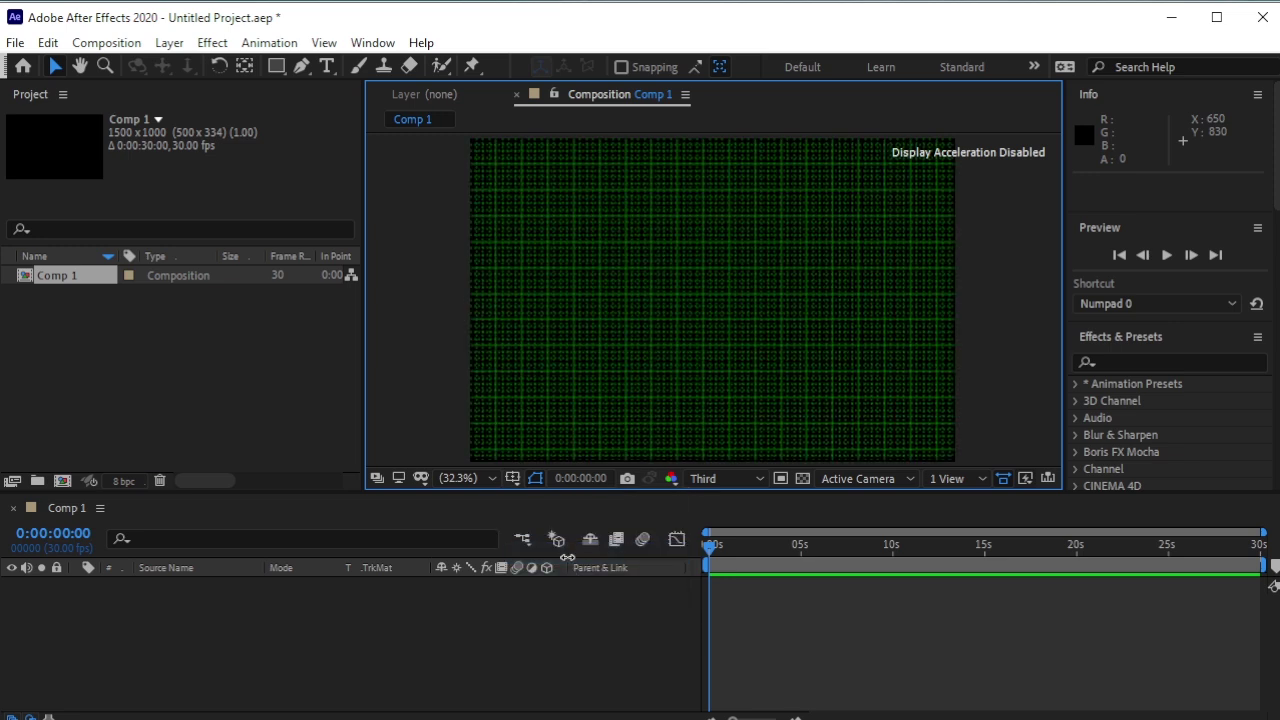
{"action": "left_click", "coordinate": [277, 66]}
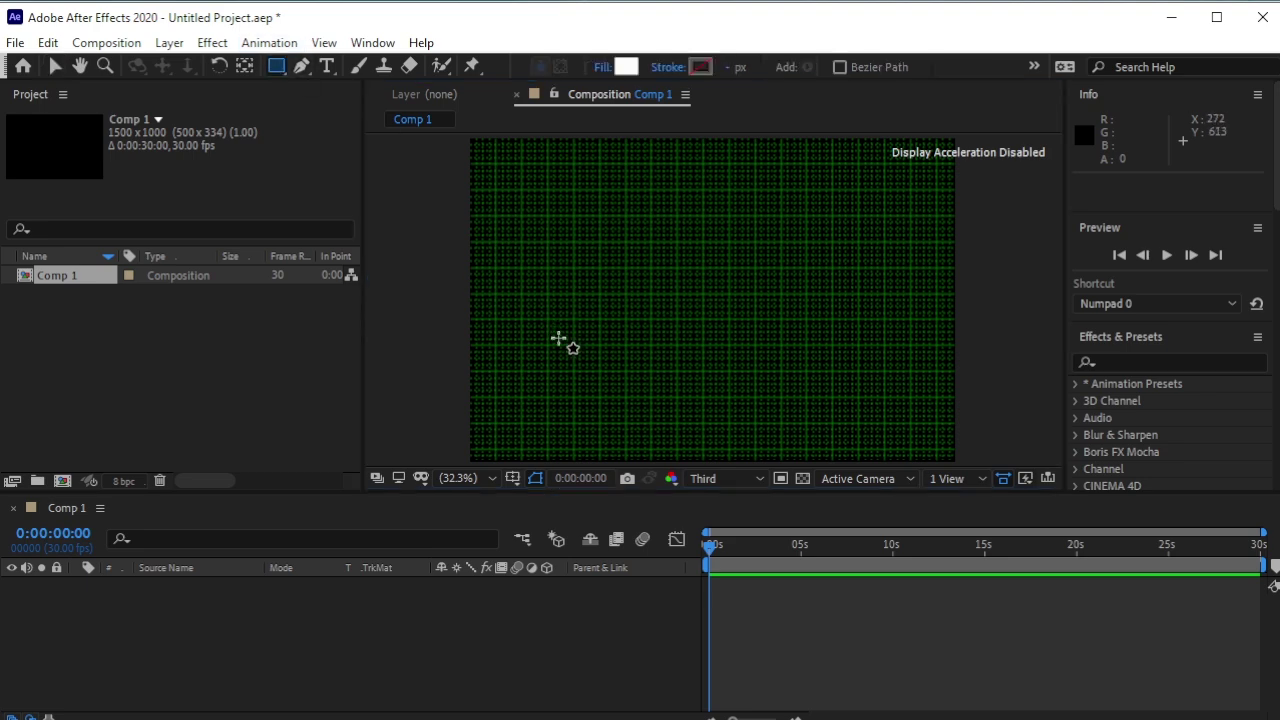
{"action": "scroll", "coordinate": [522, 397], "scroll_direction": "up", "scroll_amount": 1}
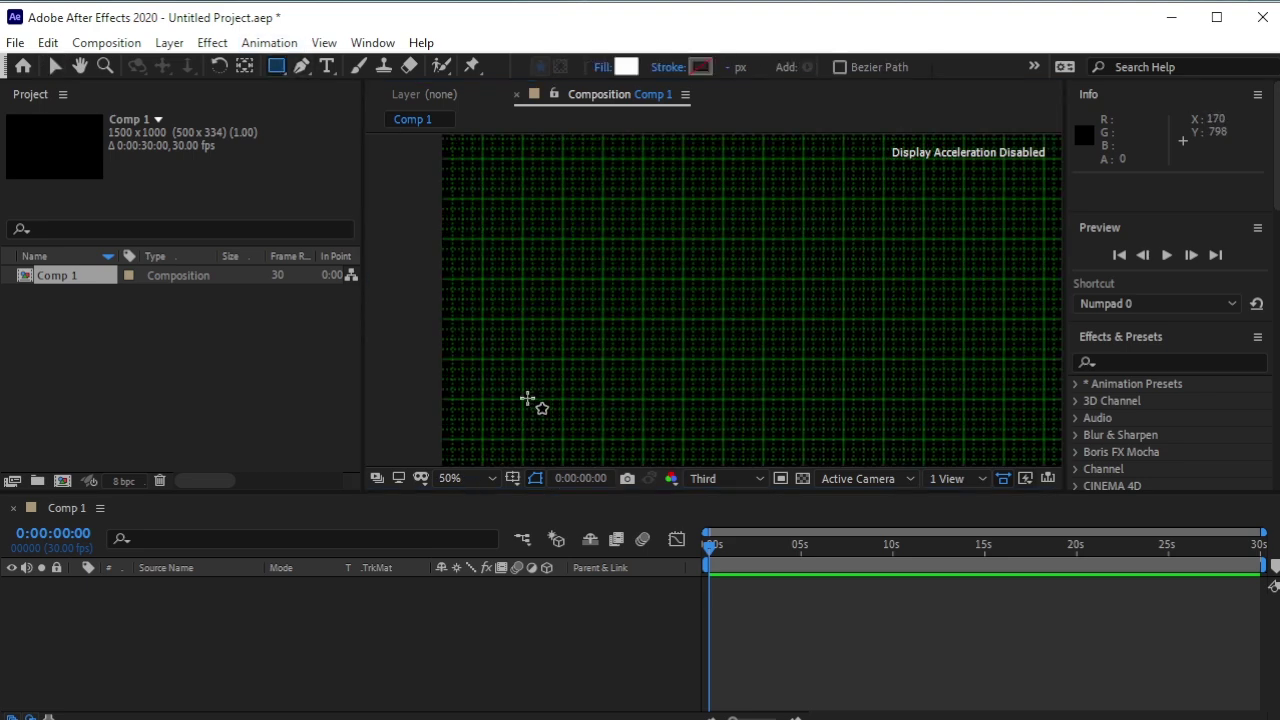
{"action": "mouse_move", "coordinate": [521, 398]}
{"action": "left_mouse_down"}
{"action": "mouse_move", "coordinate": [543, 423]}
{"action": "mouse_move", "coordinate": [642, 434]}
{"action": "left_mouse_up"}
{"action": "key", "text": "v"}
{"action": "key", "text": "shift+/"}
{"action": "left_click", "coordinate": [571, 420]}
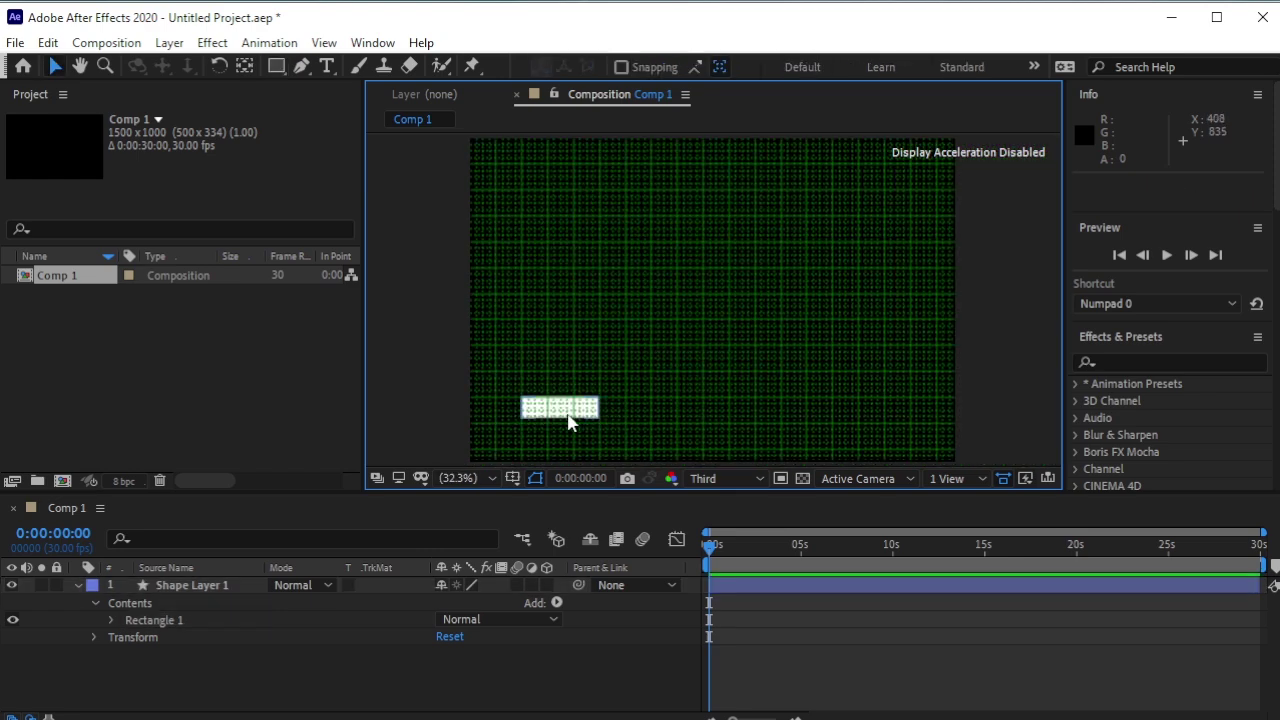
Step: Duplicate the rectangle's layer and place the copy diagonally up and to the right as the second stair
{"action": "left_click", "coordinate": [78, 586]}
{"action": "left_click", "coordinate": [180, 585]}
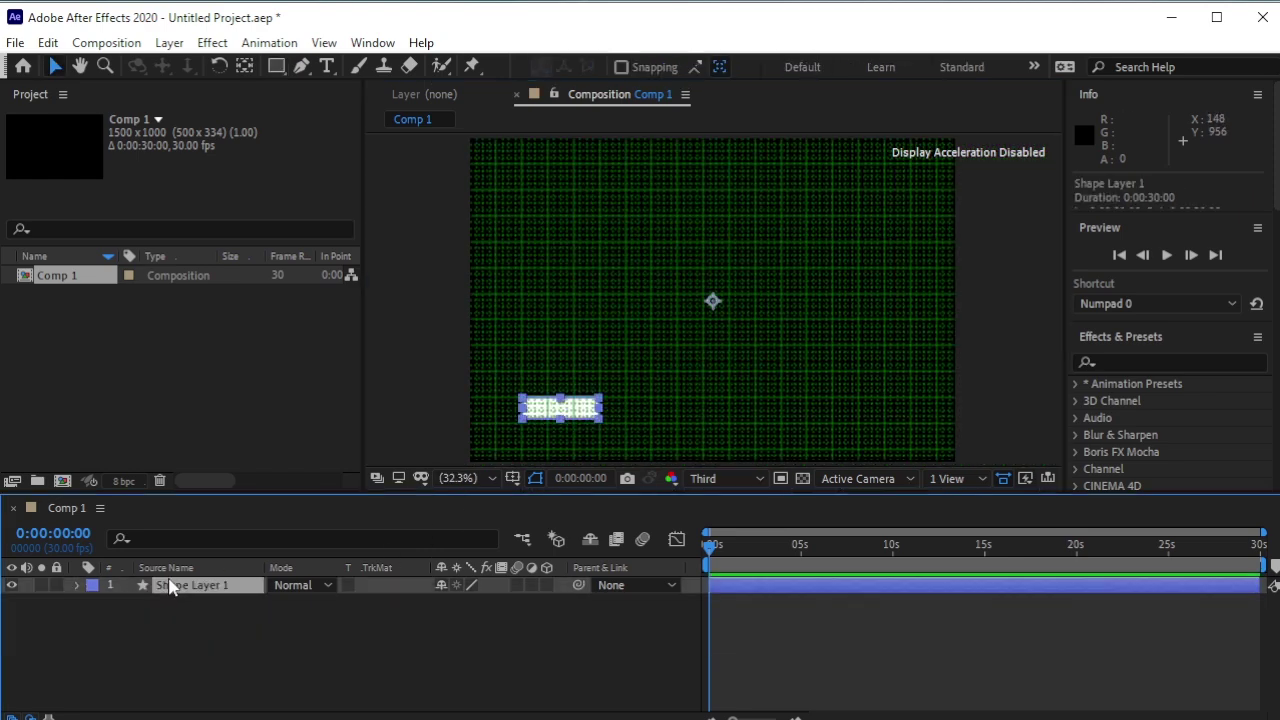
{"action": "key", "text": "ctrl+d"}
{"action": "left_click_drag", "start_coordinate": [582, 406], "coordinate": [631, 382]}
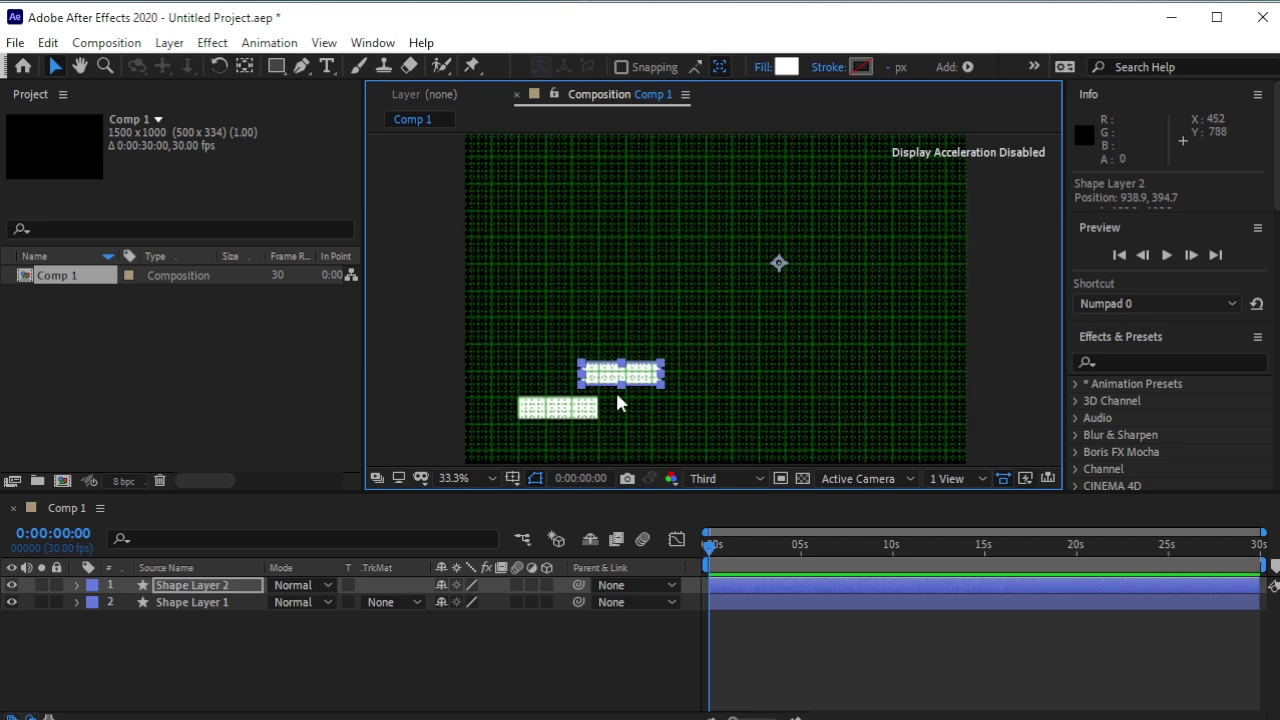
{"action": "scroll", "coordinate": [571, 374], "scroll_direction": "up", "scroll_amount": 5}
{"action": "scroll", "coordinate": [590, 380], "scroll_direction": "down", "scroll_amount": 2}
{"action": "left_click_drag", "start_coordinate": [759, 425], "coordinate": [670, 329]}
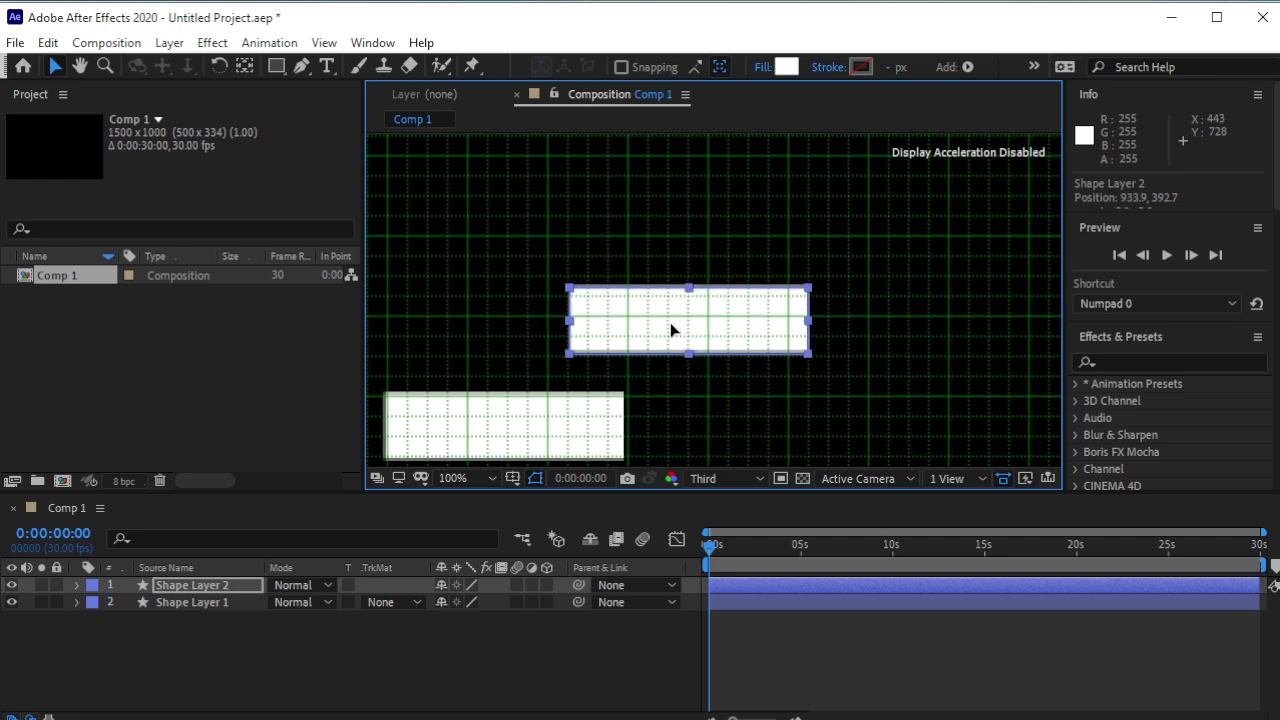
Step: Duplicate the newest rectangle twice, offsetting each copy up and to the right as the third and fourth stairs
{"action": "key", "text": "ctrl+d"}
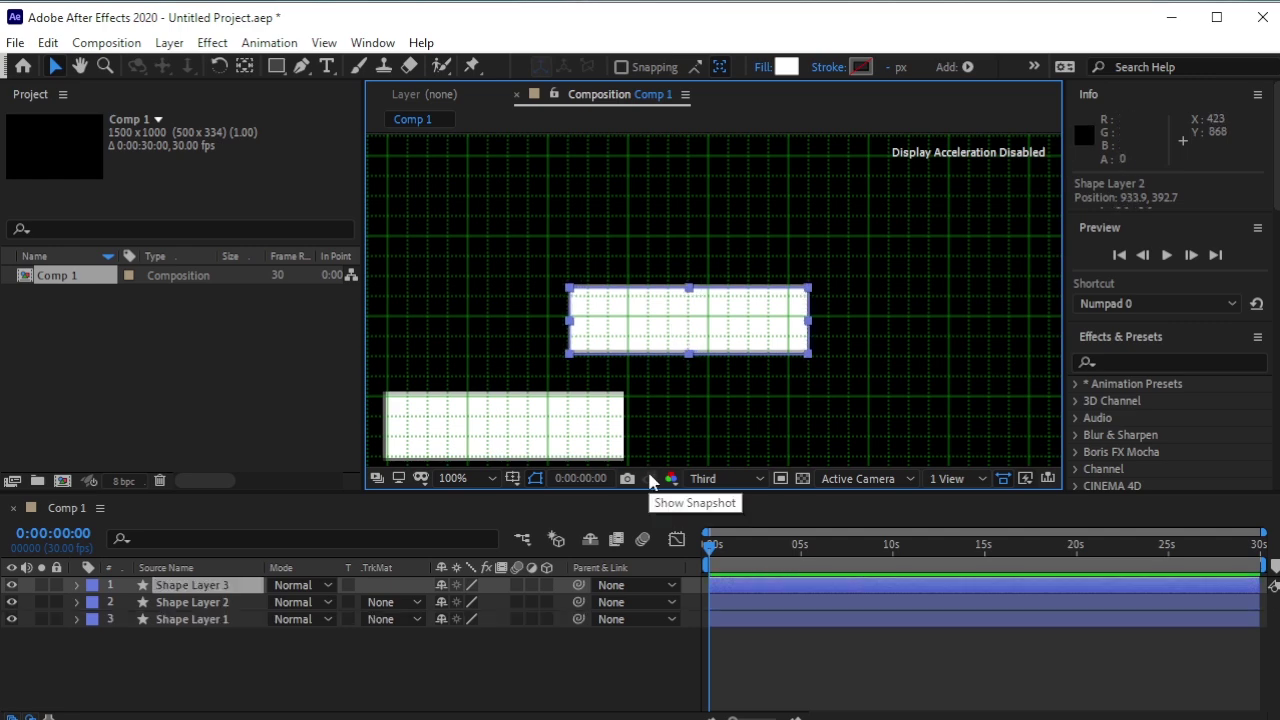
{"action": "left_click_drag", "start_coordinate": [660, 335], "coordinate": [830, 225]}
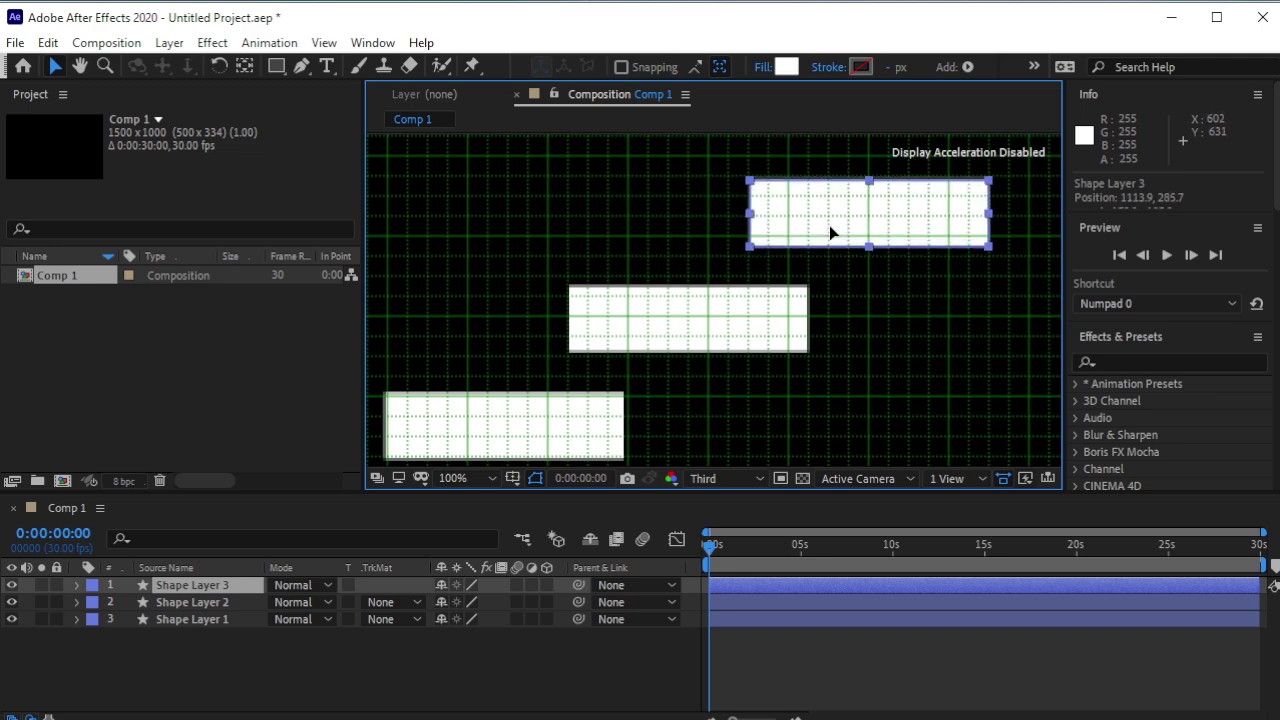
{"action": "key", "text": "ctrl+d"}
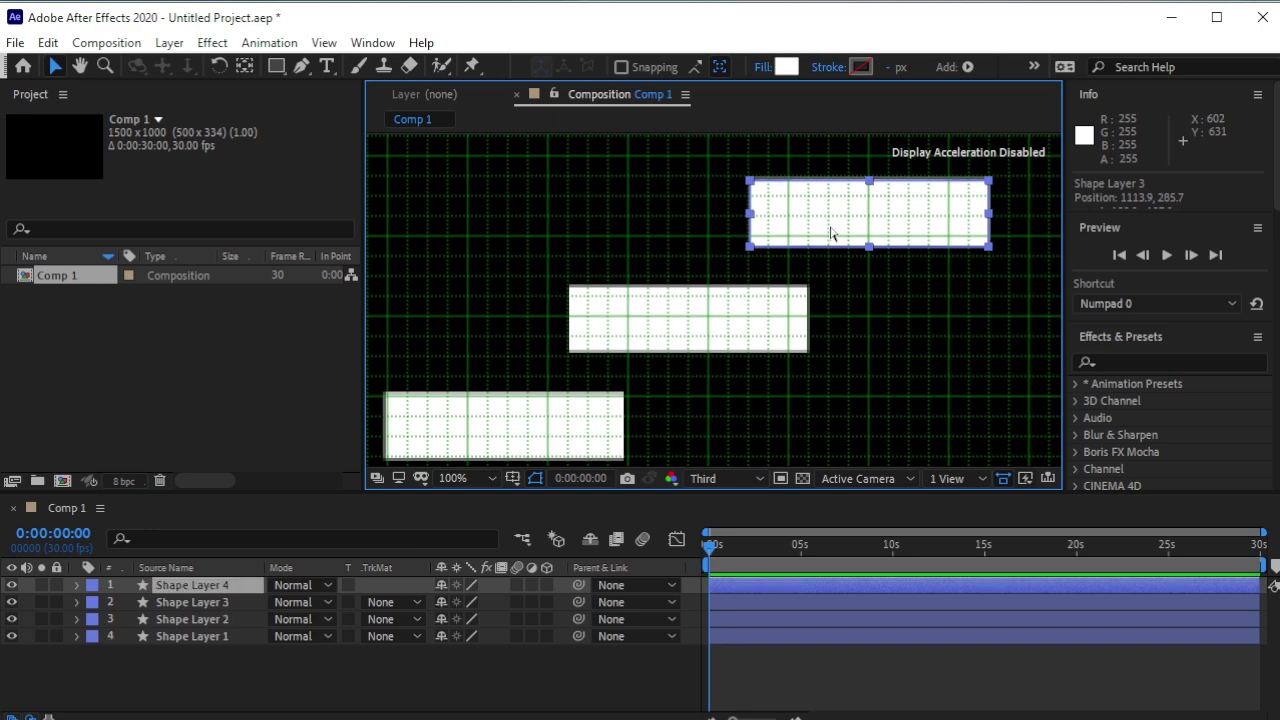
{"action": "key", "text": "h"}
{"action": "left_click_drag", "start_coordinate": [824, 254], "coordinate": [547, 430]}
{"action": "key", "text": "v"}
{"action": "left_click_drag", "start_coordinate": [603, 398], "coordinate": [709, 291]}
Step: Add the fifth and sixth stairs by duplicating the top rectangle and aligning the copies evenly along the diagonal
{"action": "key", "text": "ctrl+d"}
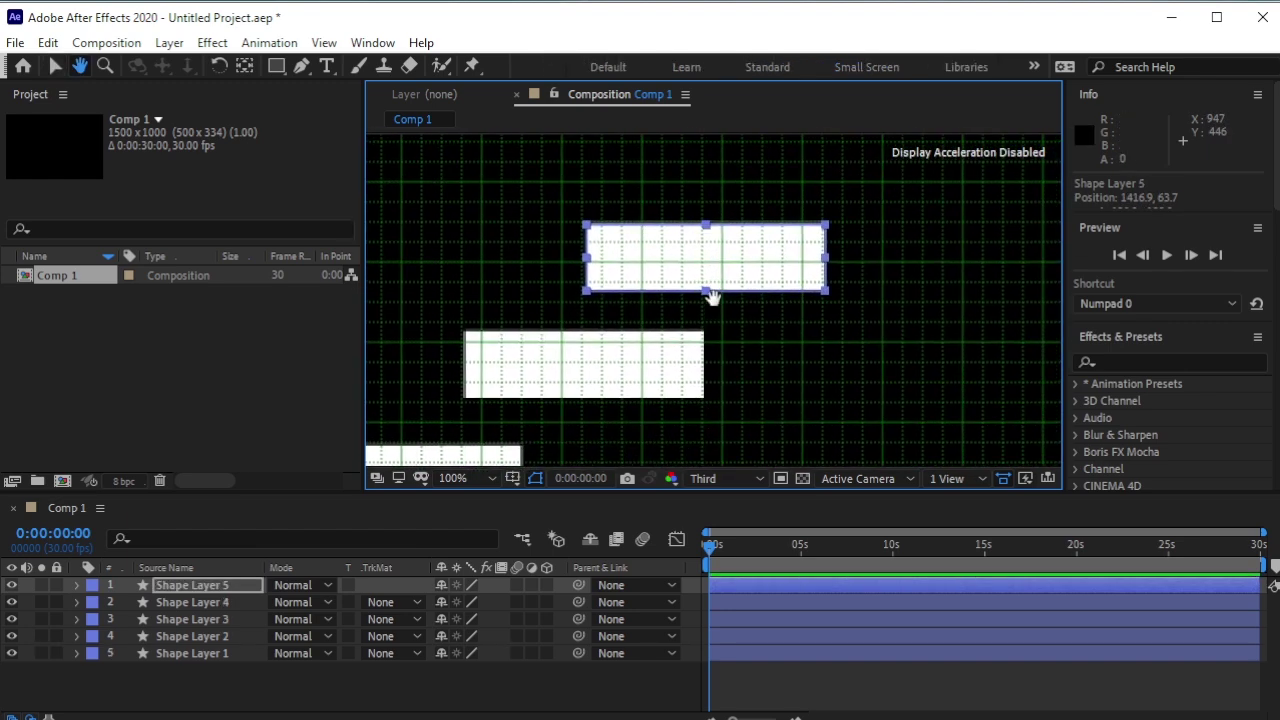
{"action": "left_click_drag", "start_coordinate": [628, 267], "coordinate": [851, 163]}
{"action": "key", "text": "ctrl+d"}
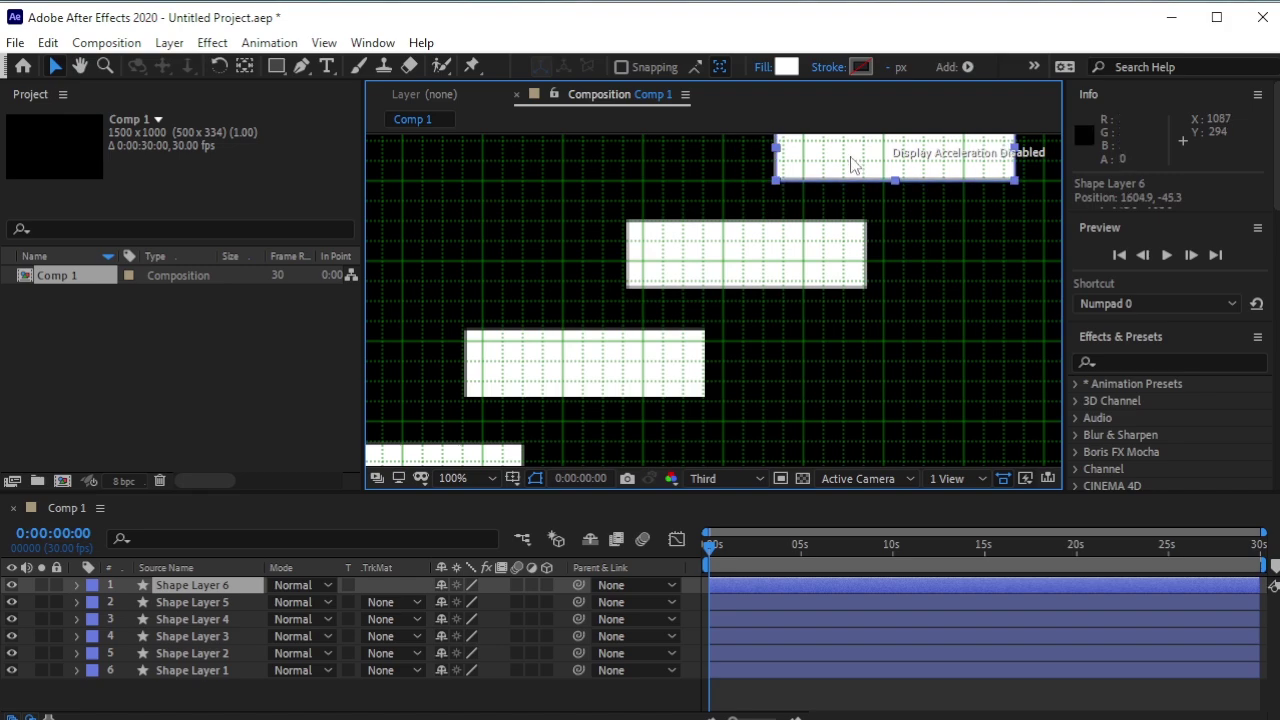
{"action": "key", "text": "ctrl+z"}
{"action": "left_click_drag", "start_coordinate": [726, 233], "coordinate": [755, 234]}
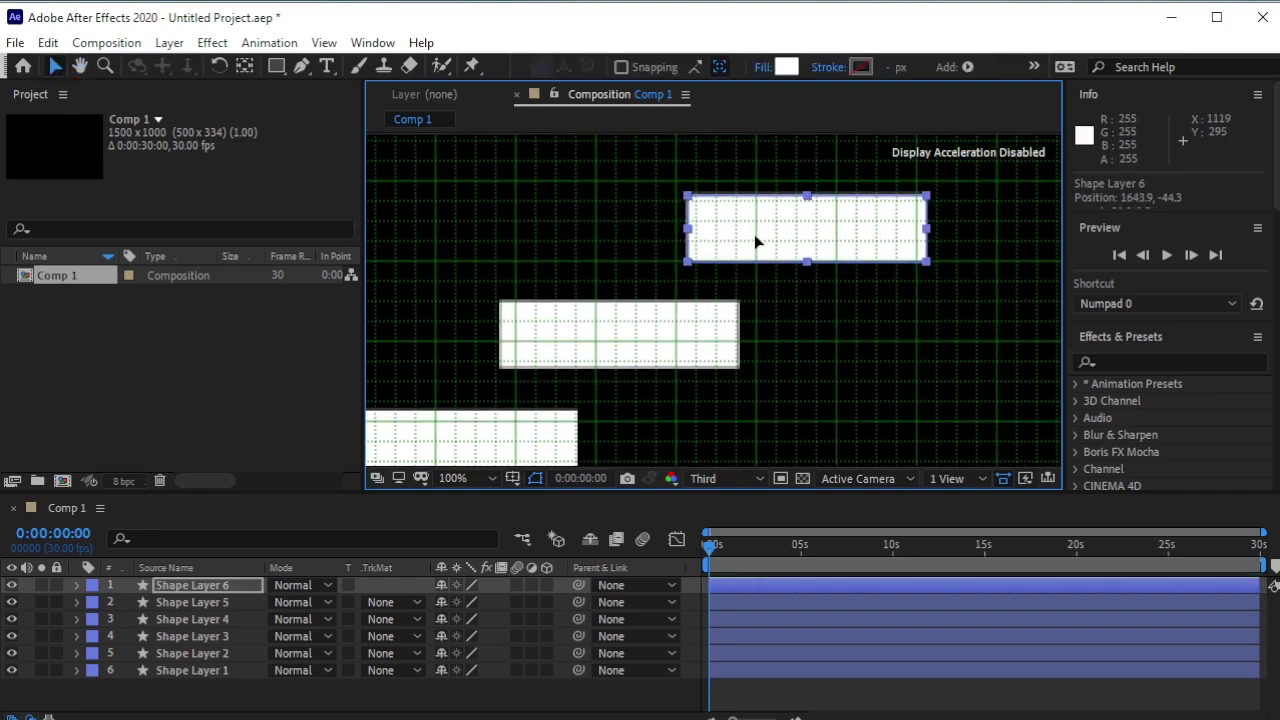
{"action": "scroll", "coordinate": [725, 274], "scroll_direction": "down", "scroll_amount": 5}
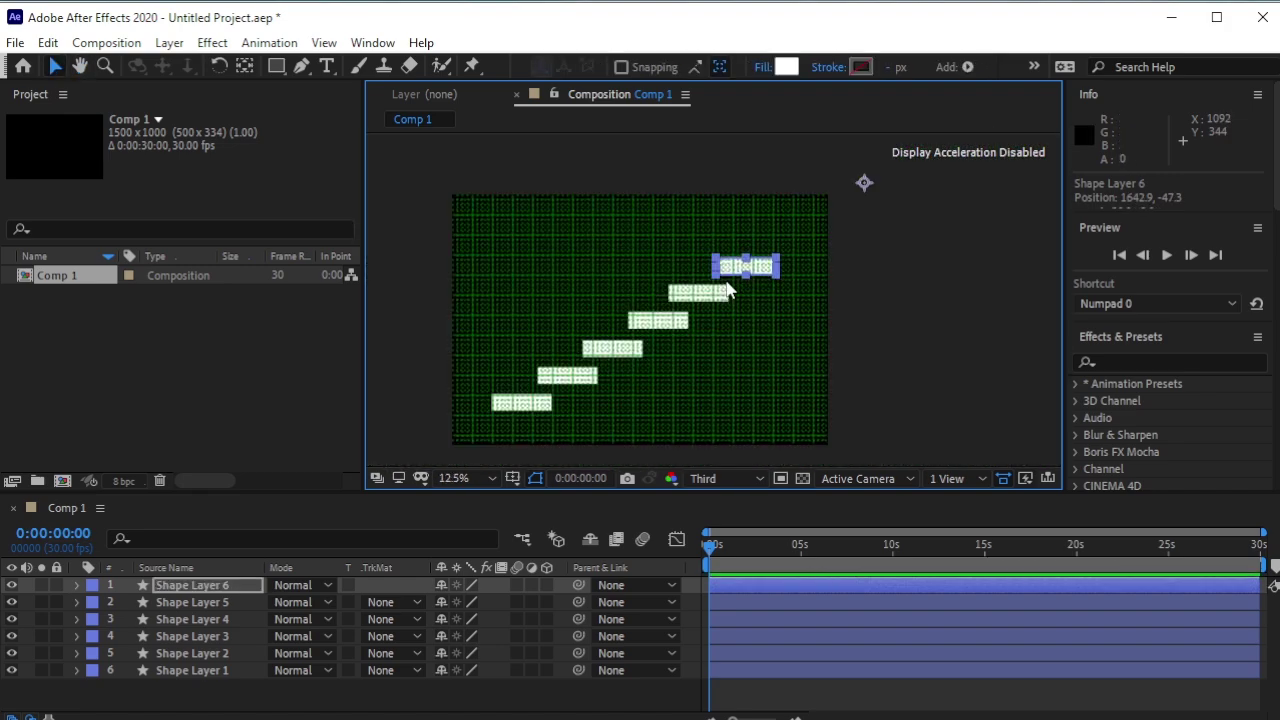
Step: Deselect the stairs and hide the composition grid
{"action": "scroll", "coordinate": [684, 318], "scroll_direction": "up", "scroll_amount": 1}
{"action": "left_click", "coordinate": [752, 356]}
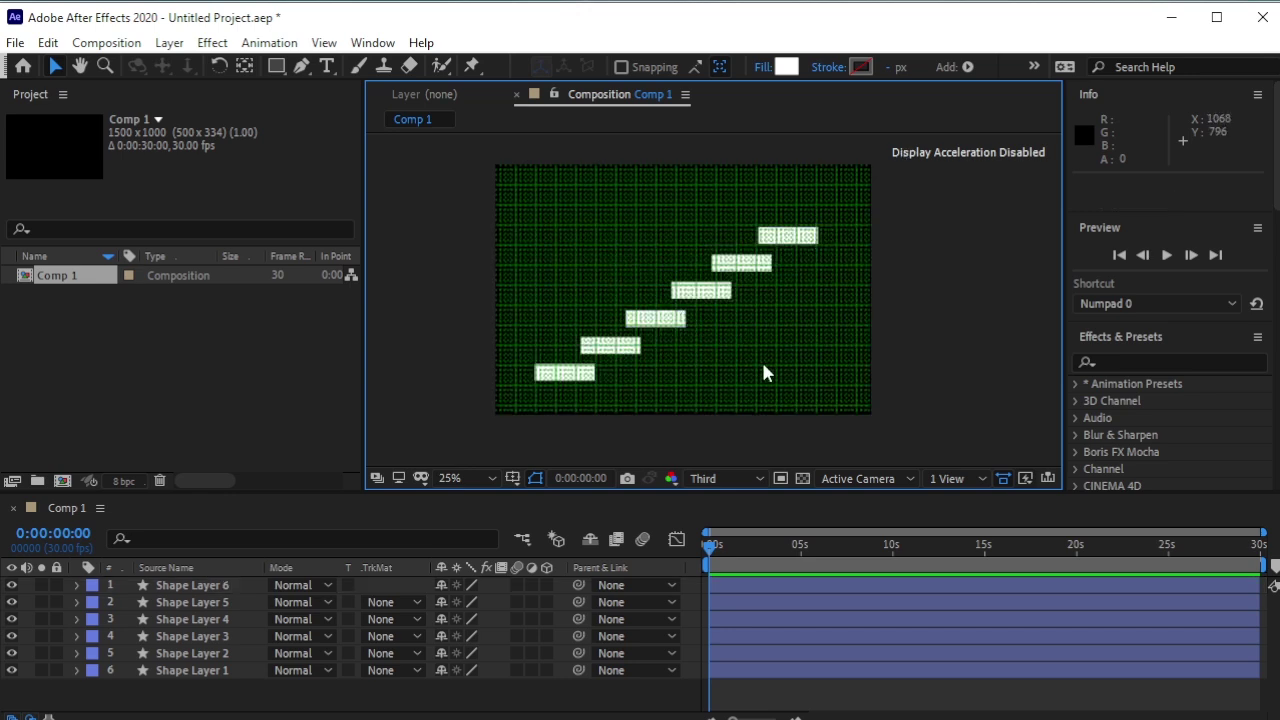
{"action": "left_click", "coordinate": [535, 479]}
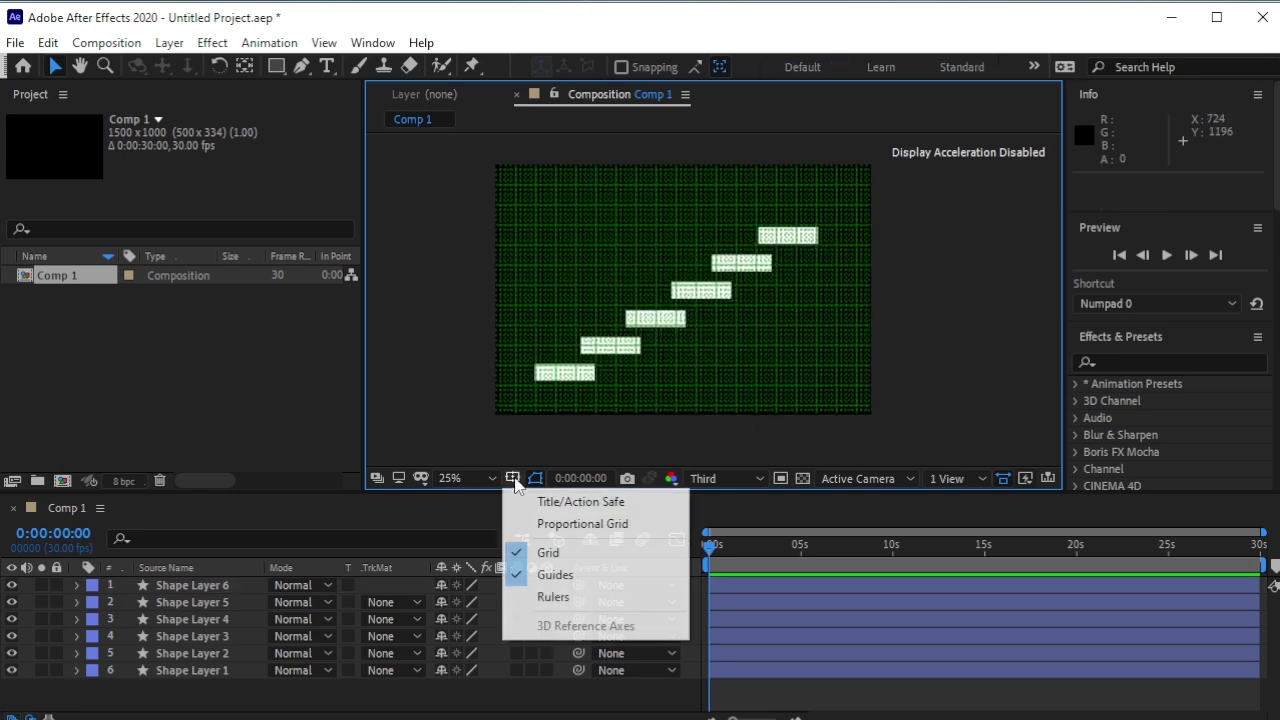
{"action": "left_click", "coordinate": [558, 550]}
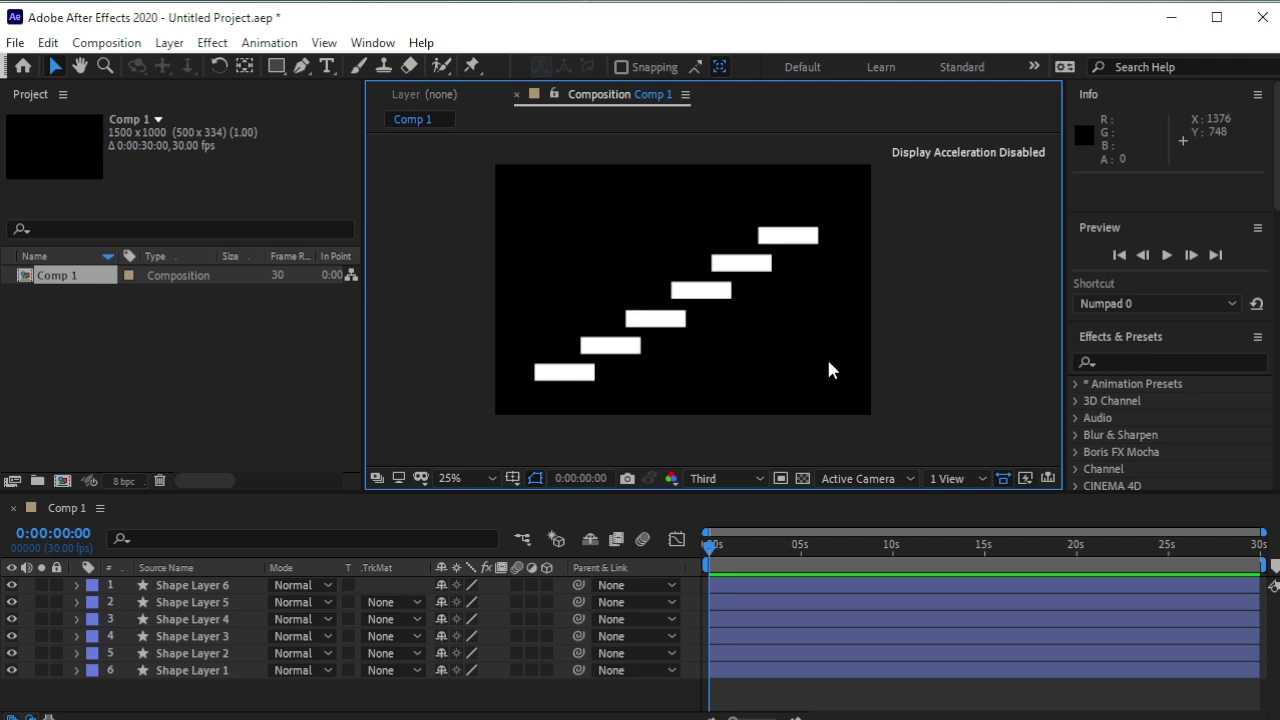
Step: Center the anchor point of each of the six shape layers within its own rectangle
{"action": "left_click", "coordinate": [230, 670]}
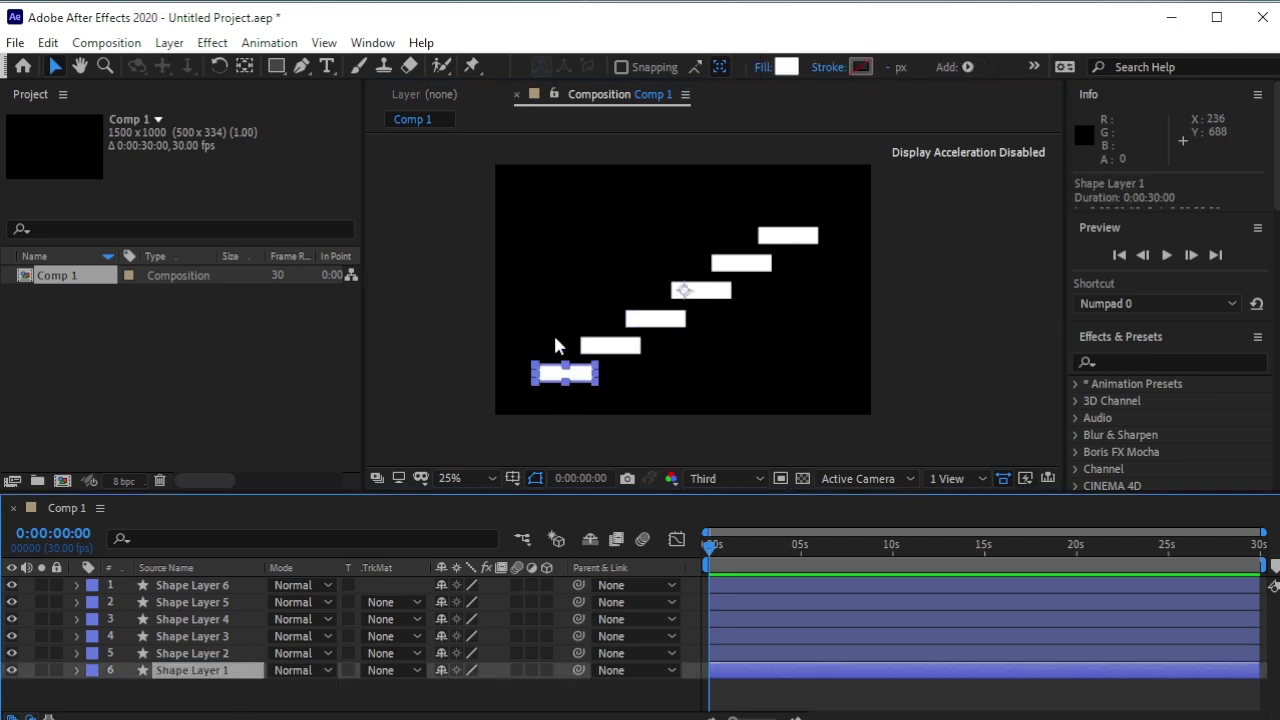
{"action": "left_click", "coordinate": [244, 66]}
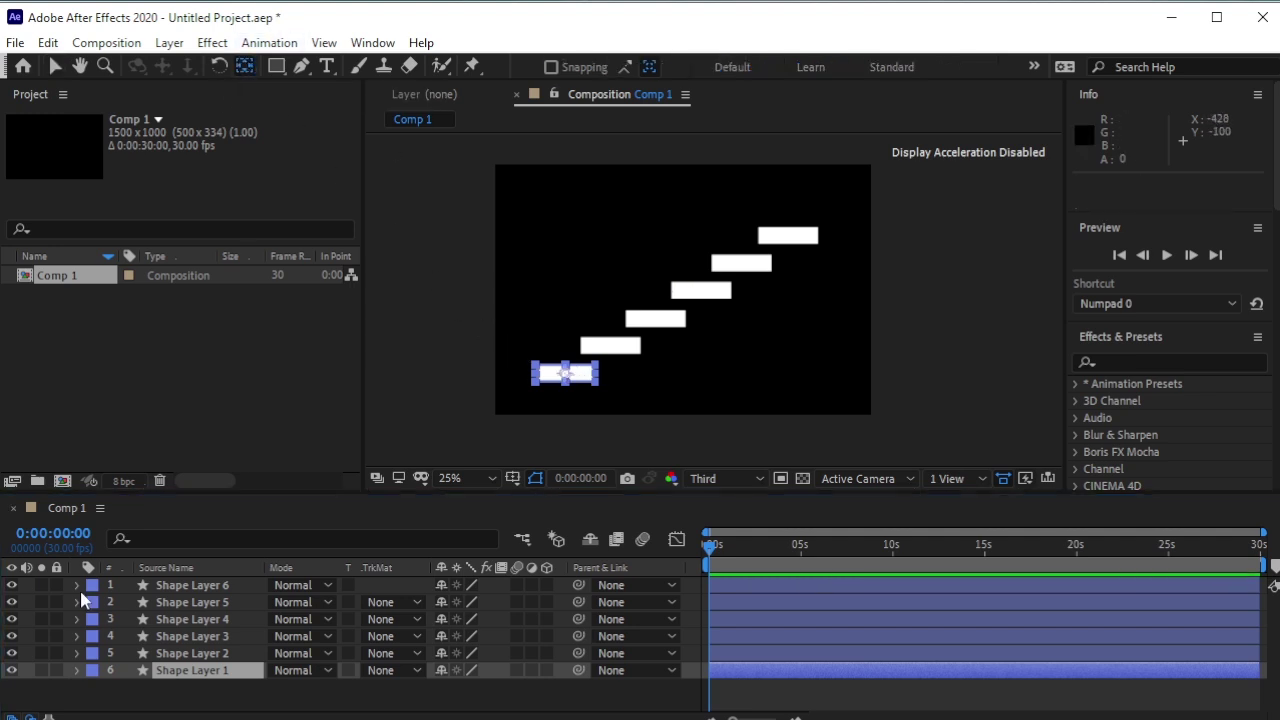
{"action": "left_click", "coordinate": [172, 654]}
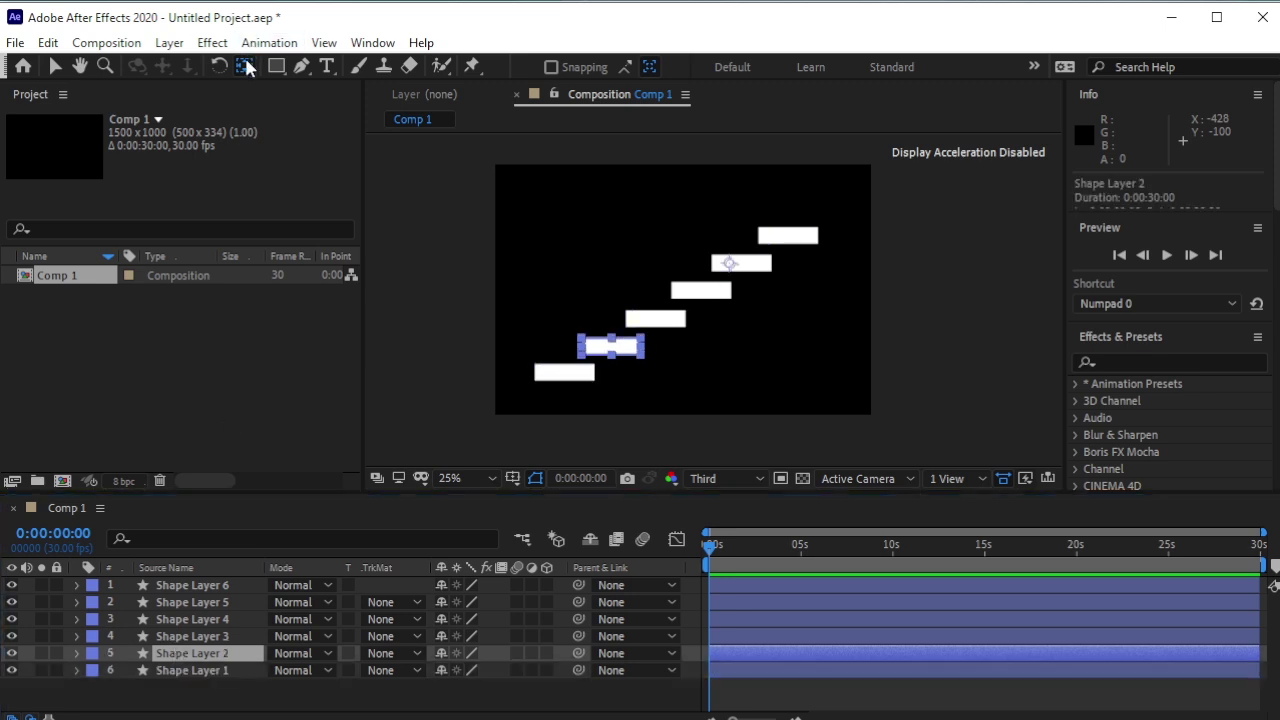
{"action": "left_click", "coordinate": [212, 637]}
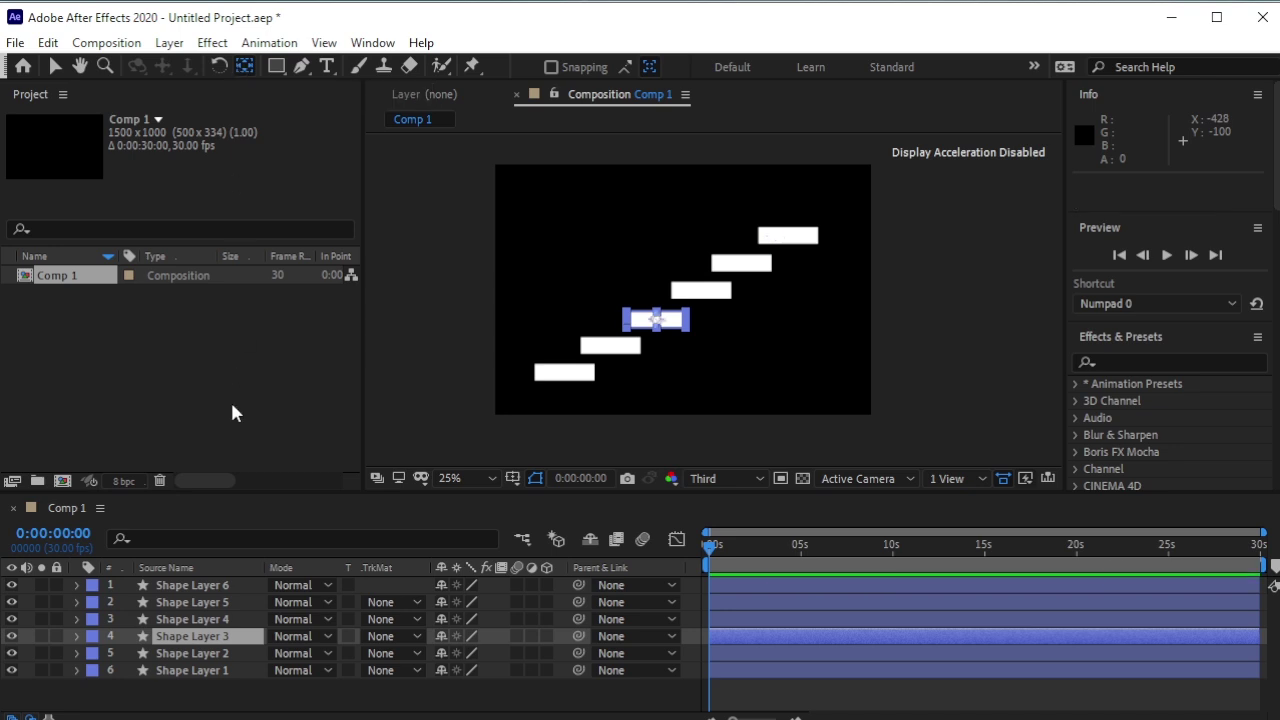
{"action": "left_click", "coordinate": [244, 620]}
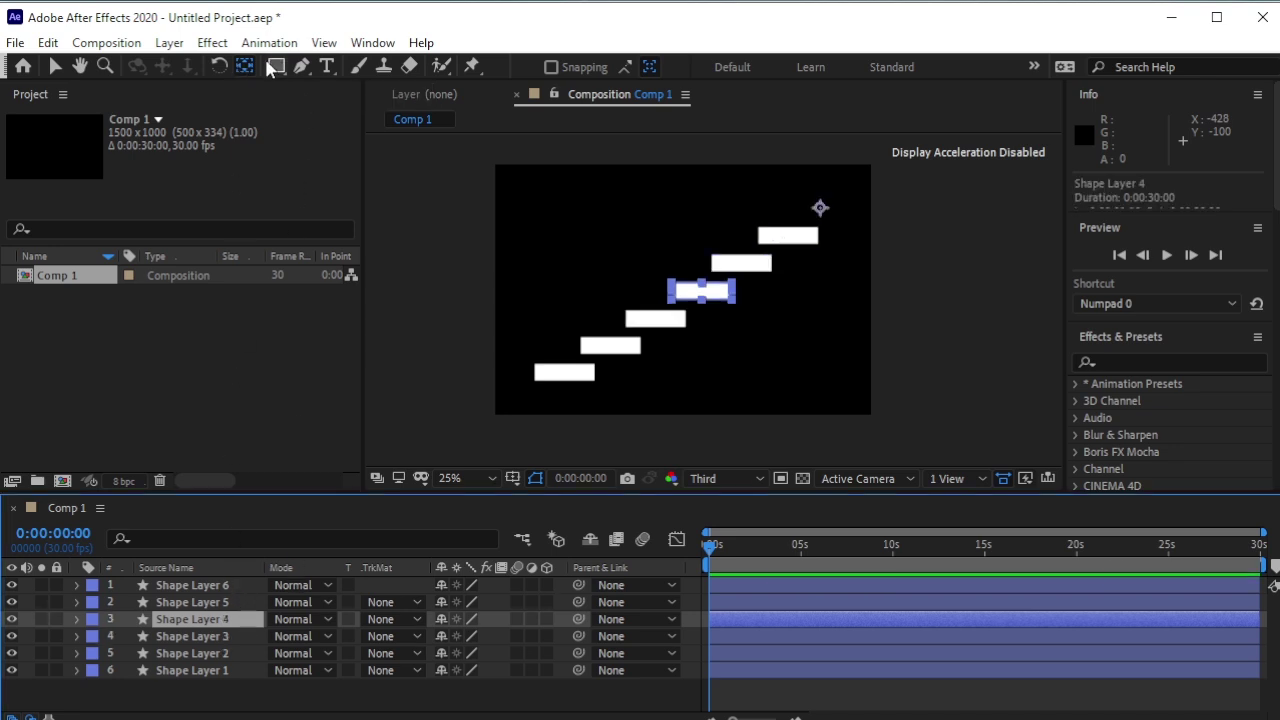
{"action": "left_click", "coordinate": [178, 604]}
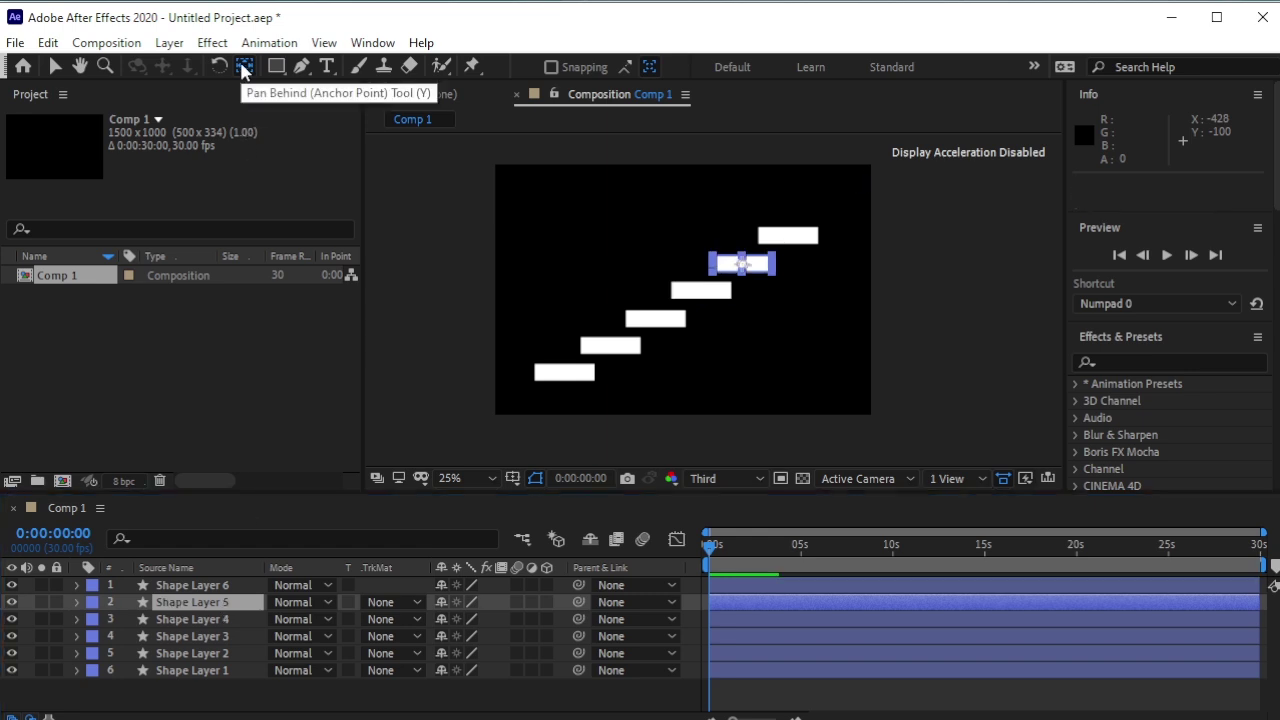
{"action": "left_click", "coordinate": [203, 588]}
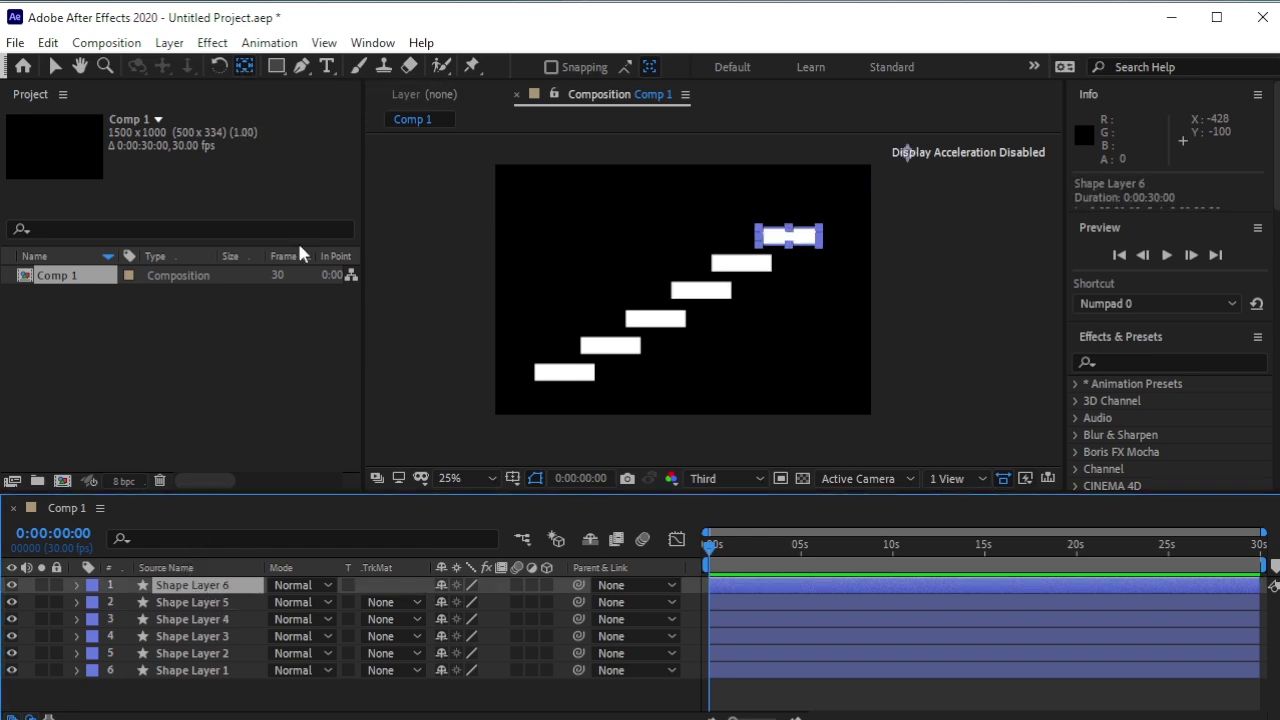
{"action": "left_click", "coordinate": [250, 62]}
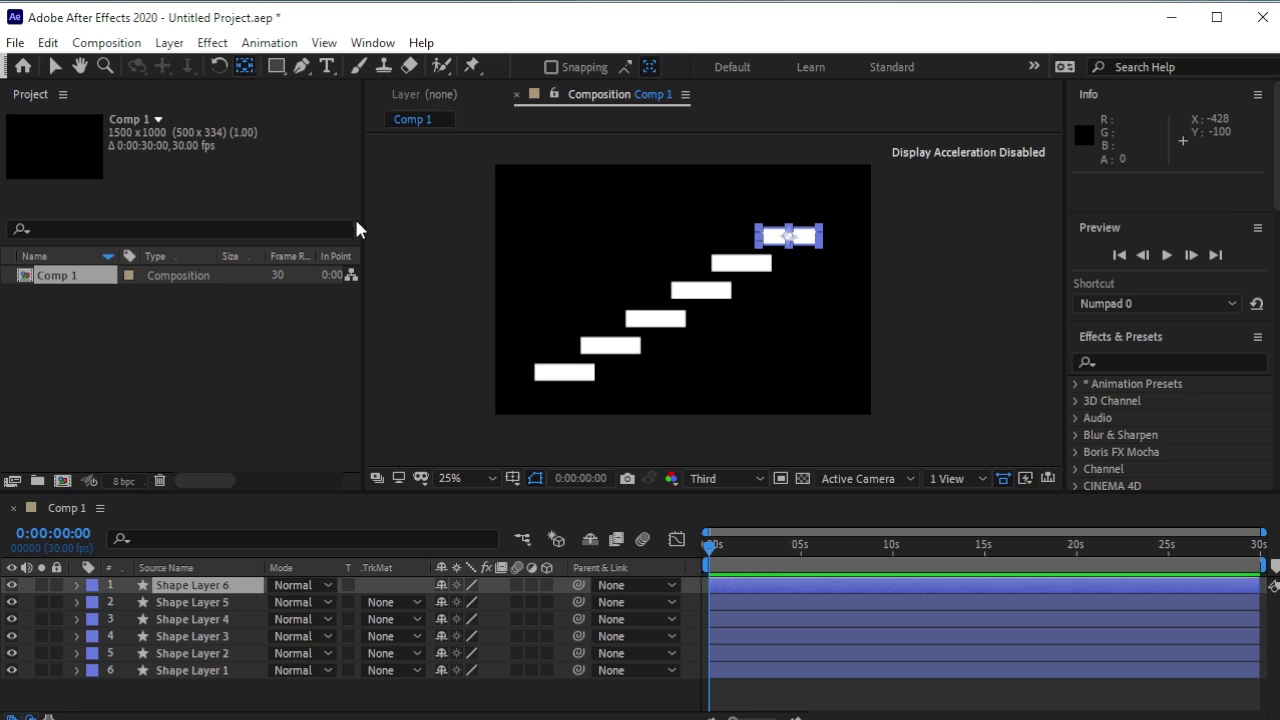
Step: Select all six stairs and nudge them together slightly right and up within the frame
{"action": "left_click", "coordinate": [55, 68]}
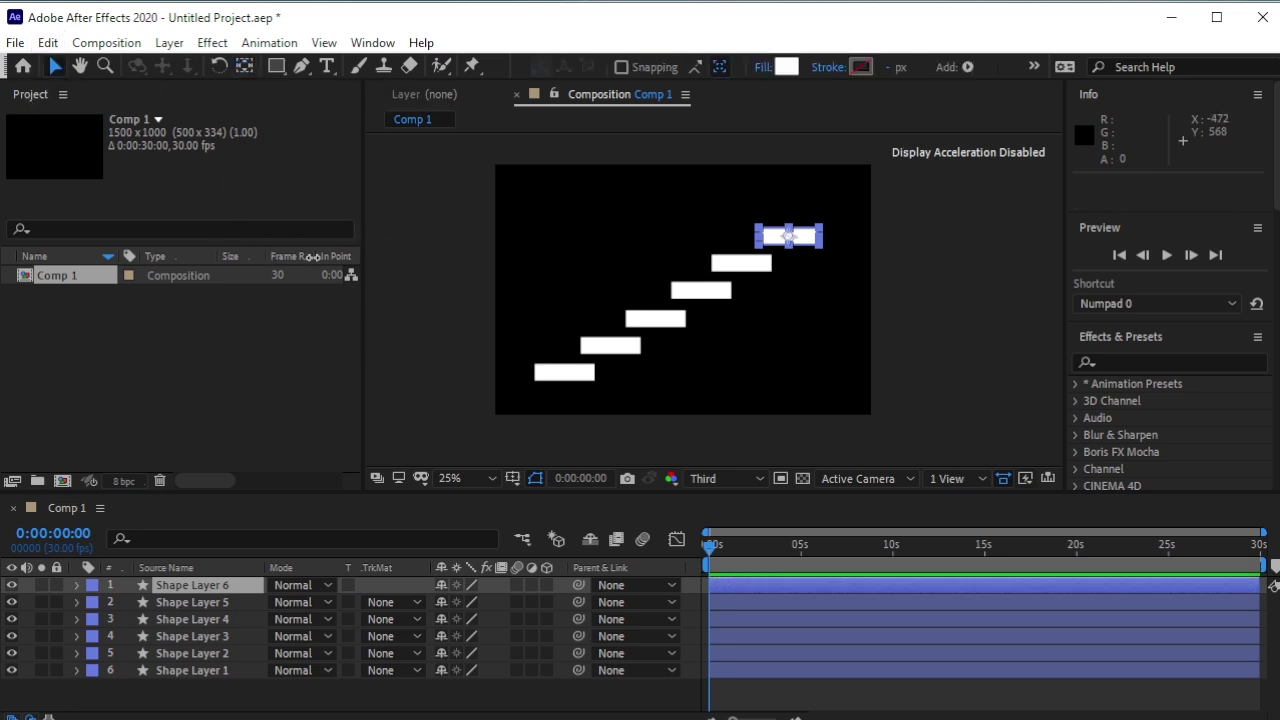
{"action": "left_click_drag", "start_coordinate": [464, 205], "coordinate": [820, 428]}
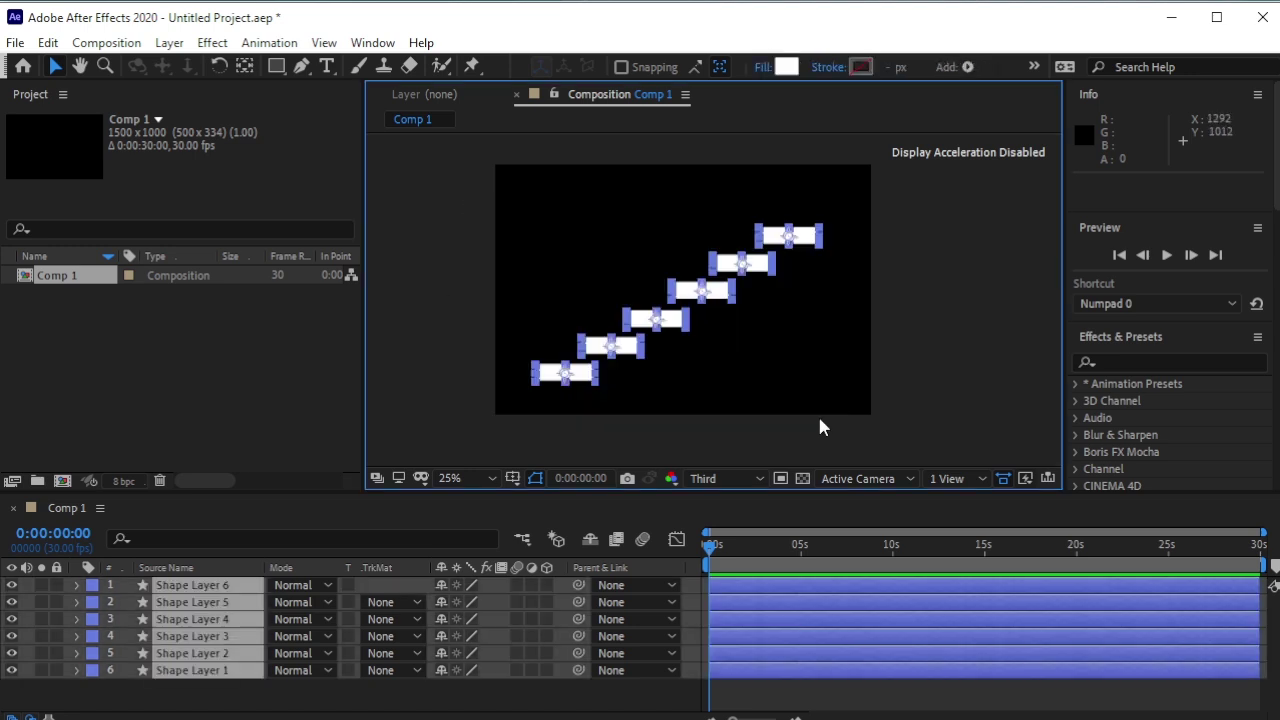
{"action": "key", "text": "alt+Right"}
{"action": "key", "text": "alt+Right"}
{"action": "key", "text": "alt+Right"}
{"action": "key", "text": "alt+Right"}
{"action": "key", "text": "Down"}
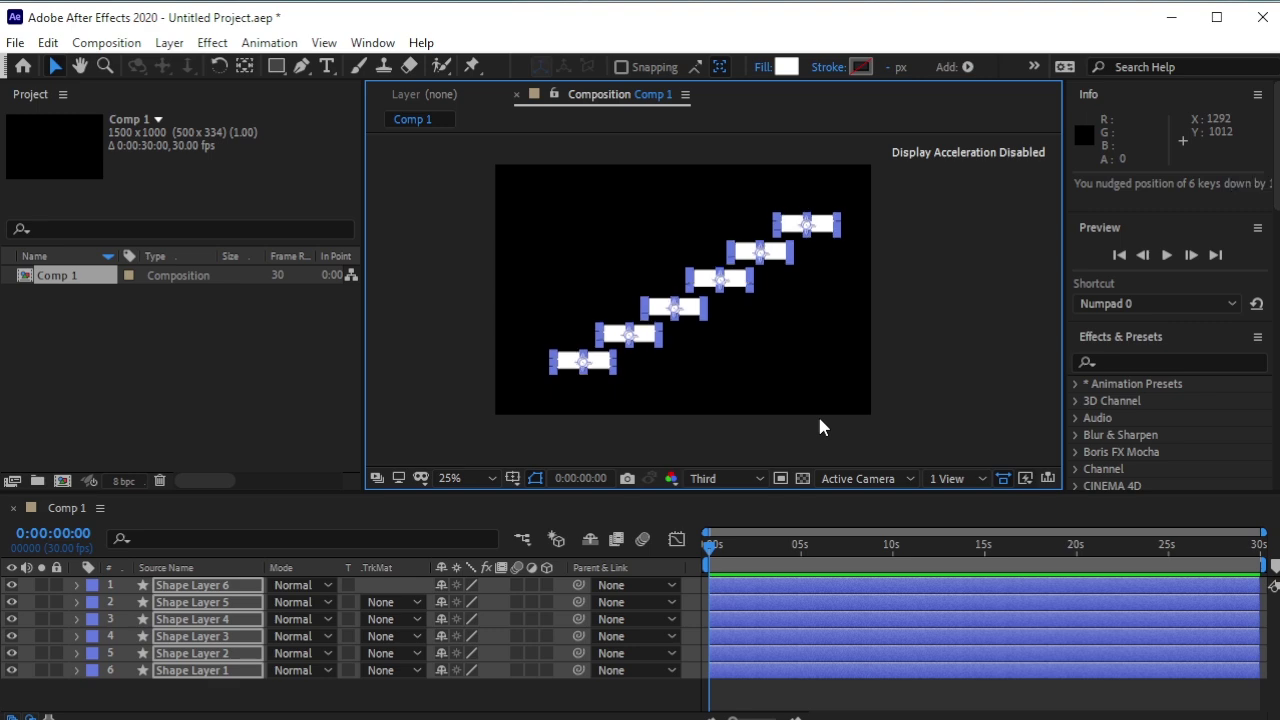
{"action": "left_click", "coordinate": [441, 404]}
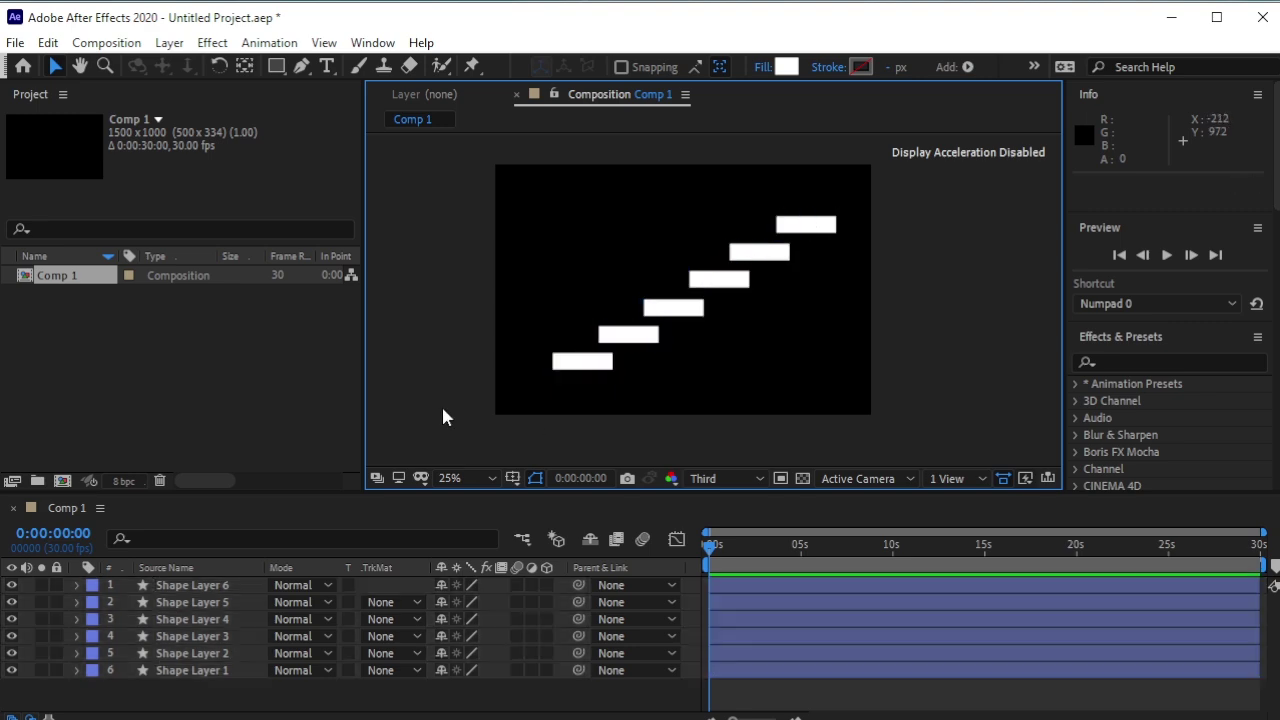
Step: Change the fill color of all six shape layers to grey 6D6B6B and deselect them
{"action": "left_click", "coordinate": [208, 587]}
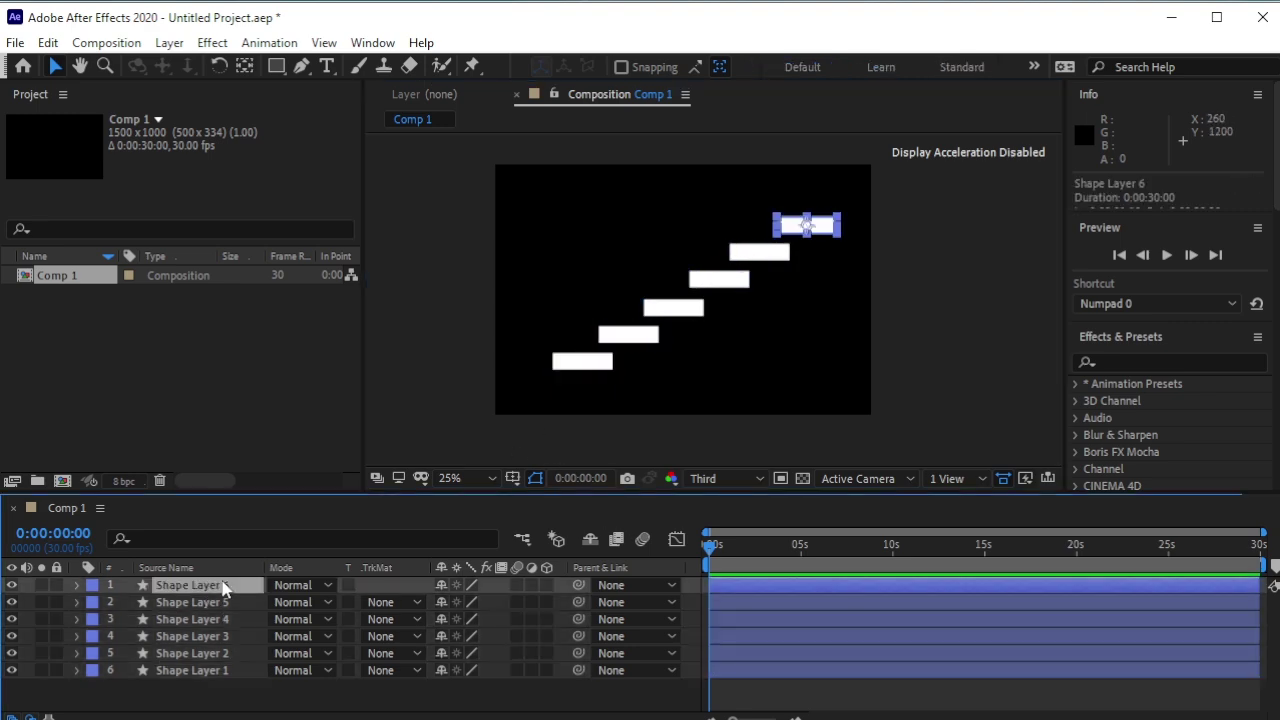
{"action": "left_click", "coordinate": [220, 672], "text": "shift"}
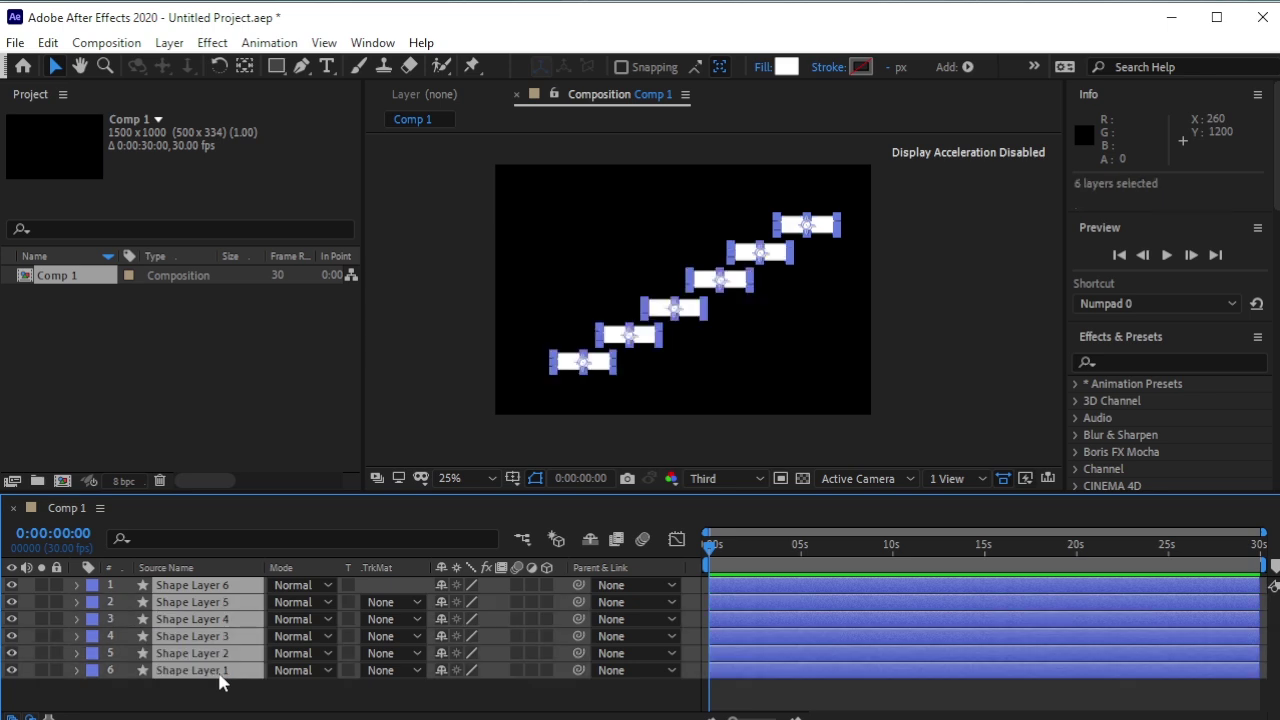
{"action": "left_click", "coordinate": [786, 67]}
{"action": "mouse_move", "coordinate": [160, 268]}
{"action": "left_mouse_down"}
{"action": "mouse_move", "coordinate": [123, 297]}
{"action": "mouse_move", "coordinate": [126, 350]}
{"action": "left_mouse_up"}
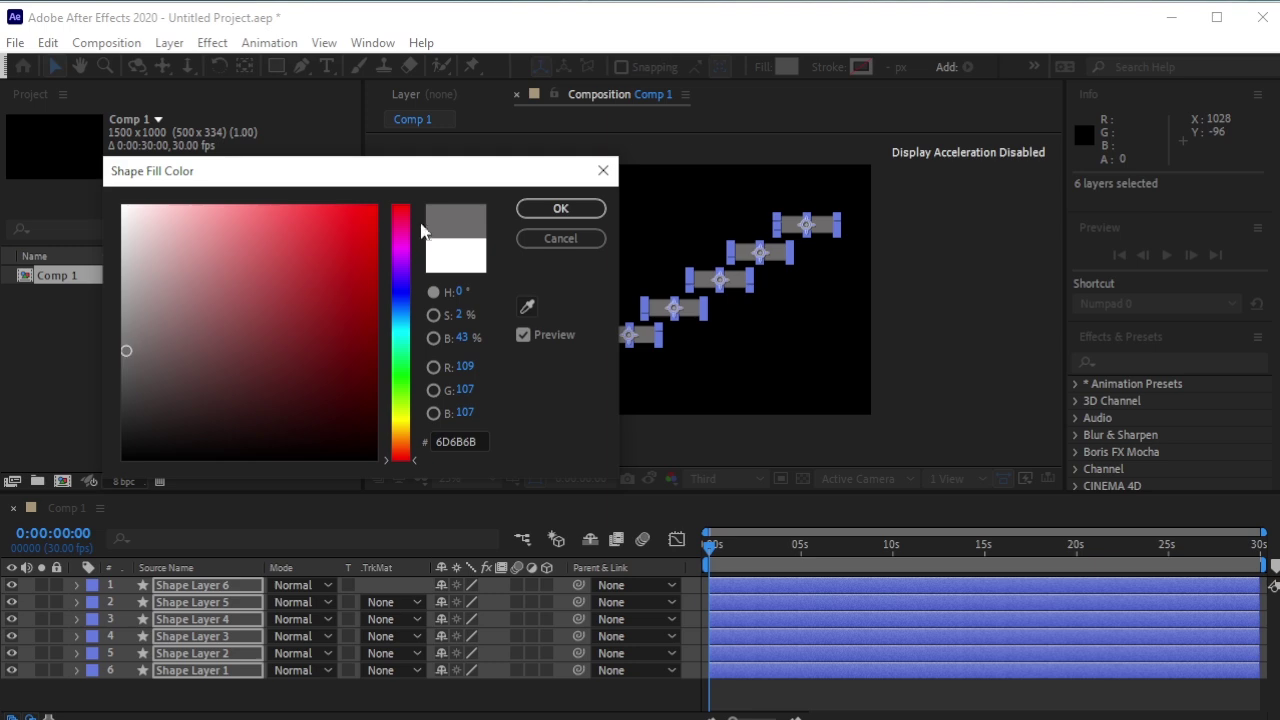
{"action": "left_click", "coordinate": [561, 208]}
{"action": "left_click", "coordinate": [401, 432]}
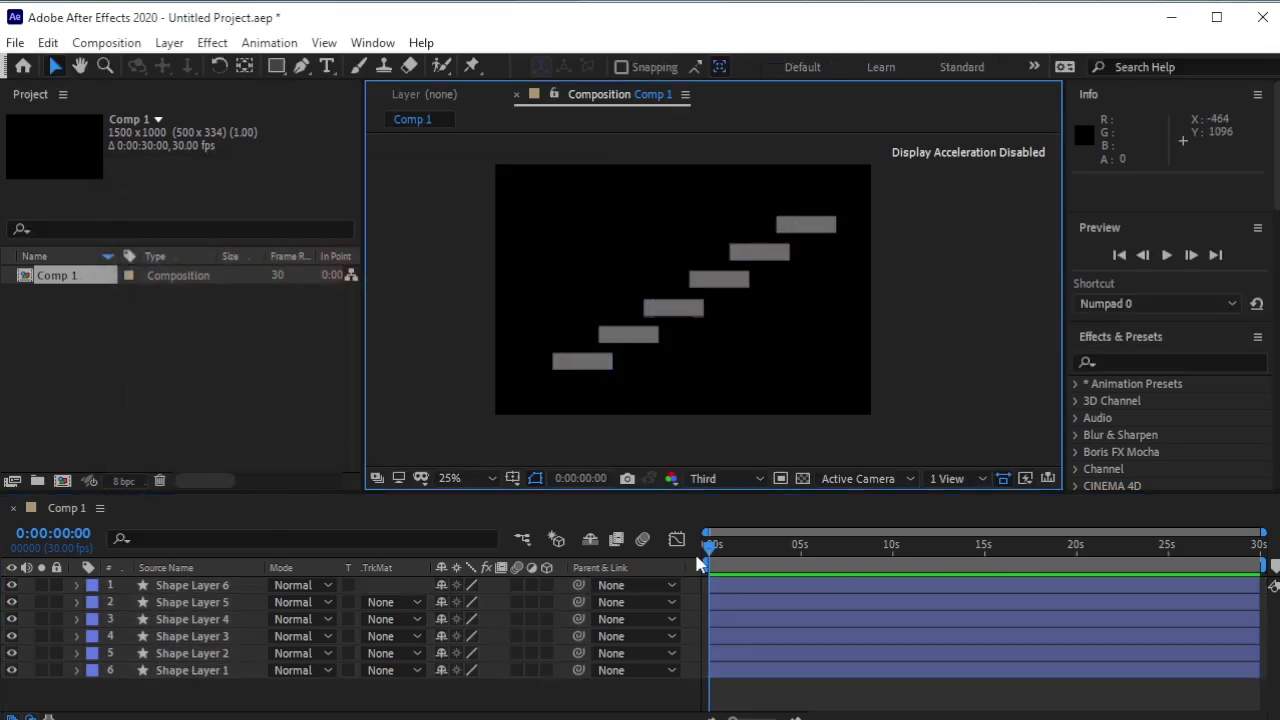
{"action": "left_click", "coordinate": [203, 701]}
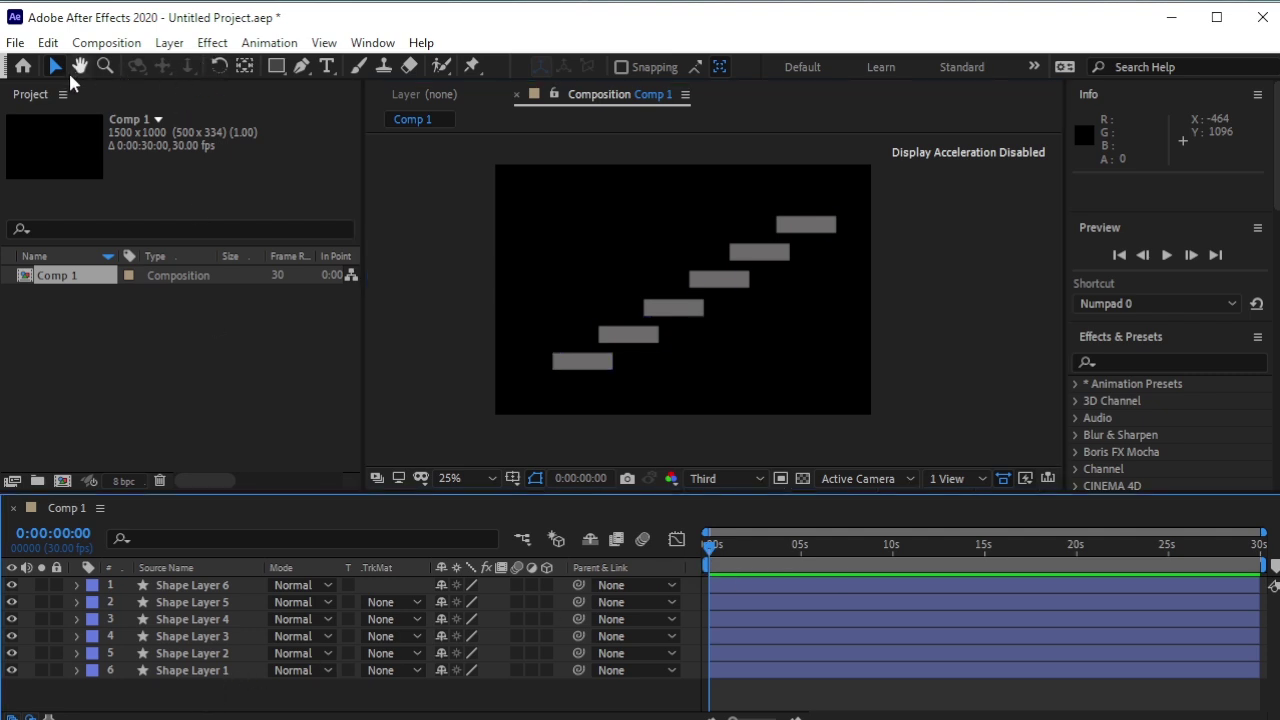
Step: Draw a small circle about 70 px wide above the lowest stair and fill it with white FFFFFF
{"action": "left_click_drag", "start_coordinate": [272, 70], "coordinate": [339, 107]}
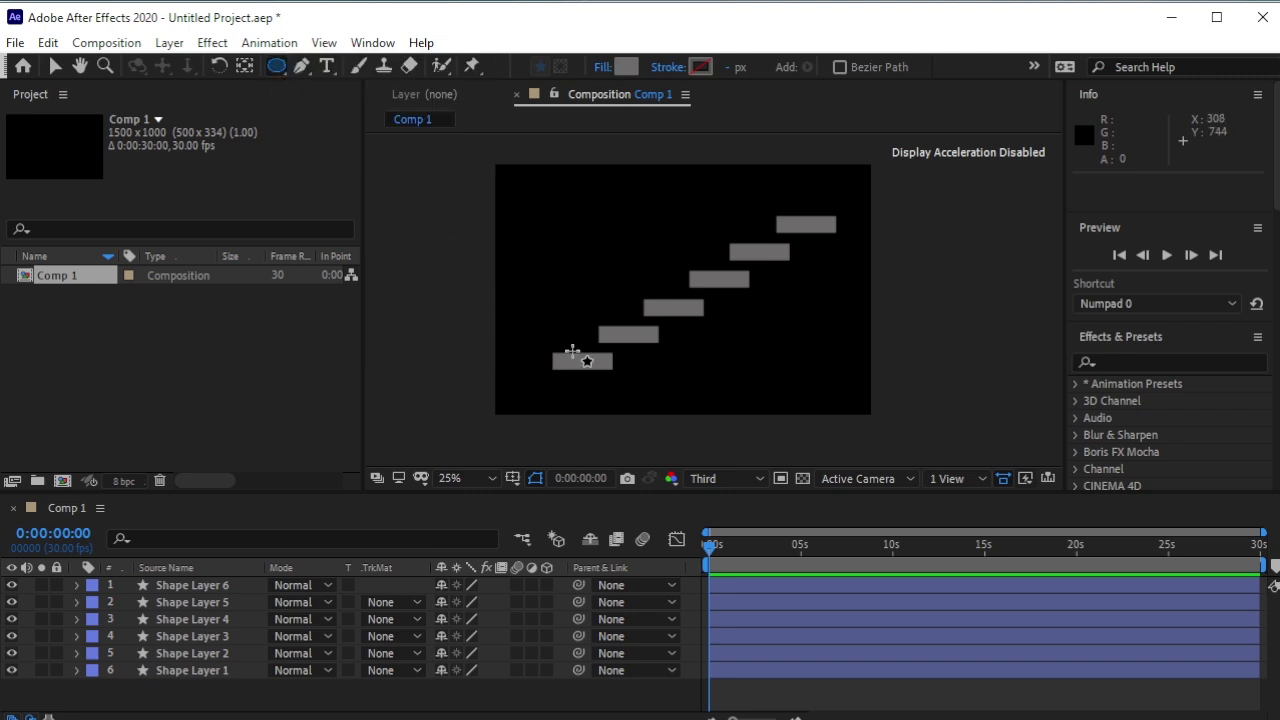
{"action": "left_click_drag", "start_coordinate": [558, 310], "coordinate": [577, 327]}
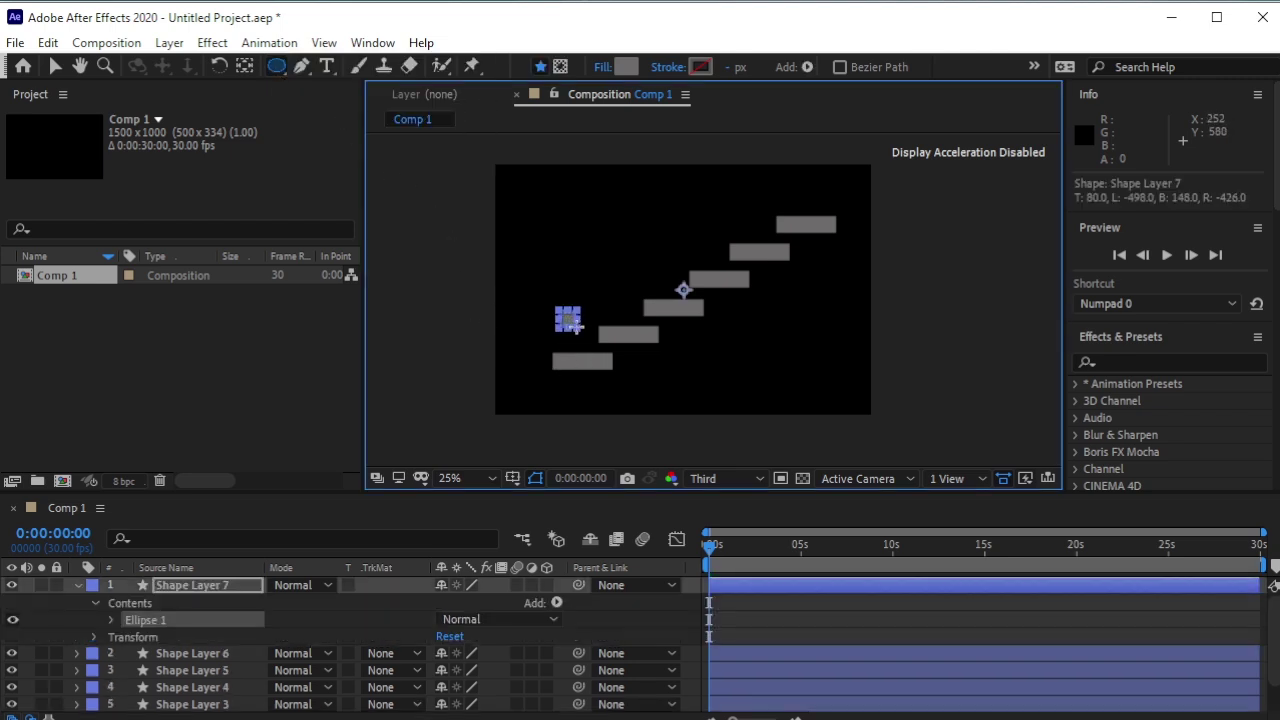
{"action": "left_click", "coordinate": [626, 66]}
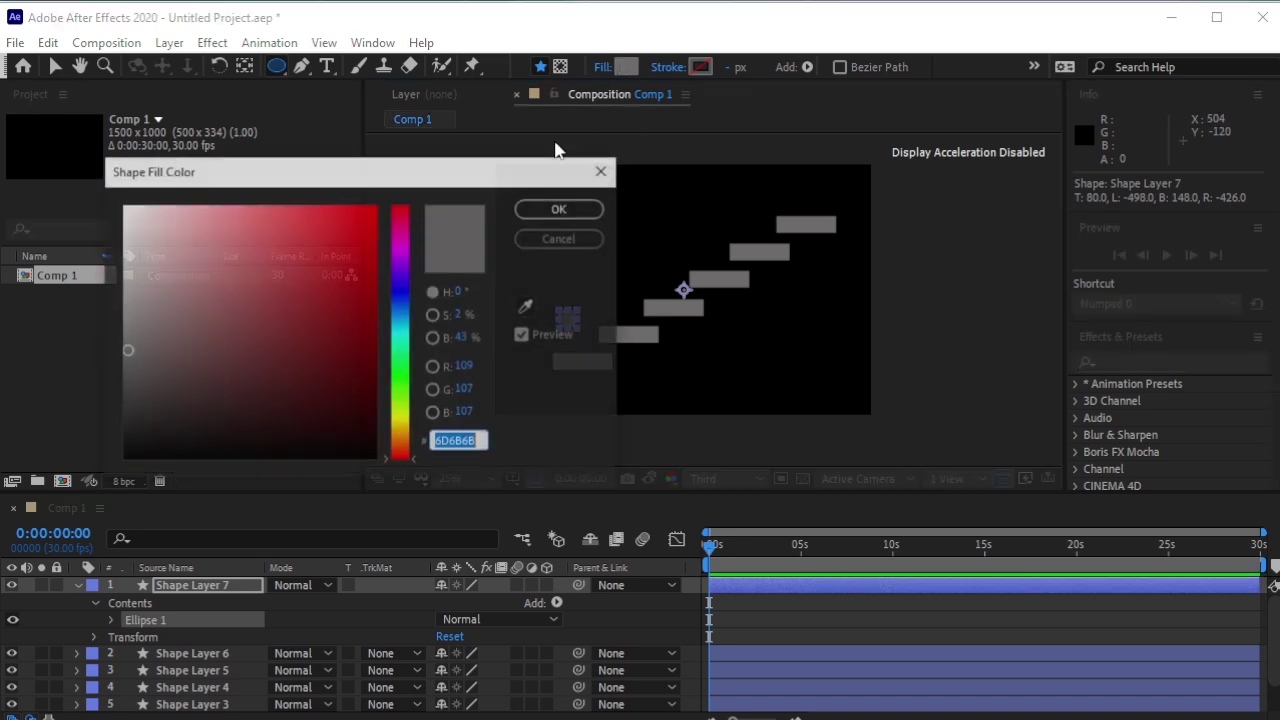
{"action": "left_click_drag", "start_coordinate": [217, 230], "coordinate": [106, 192]}
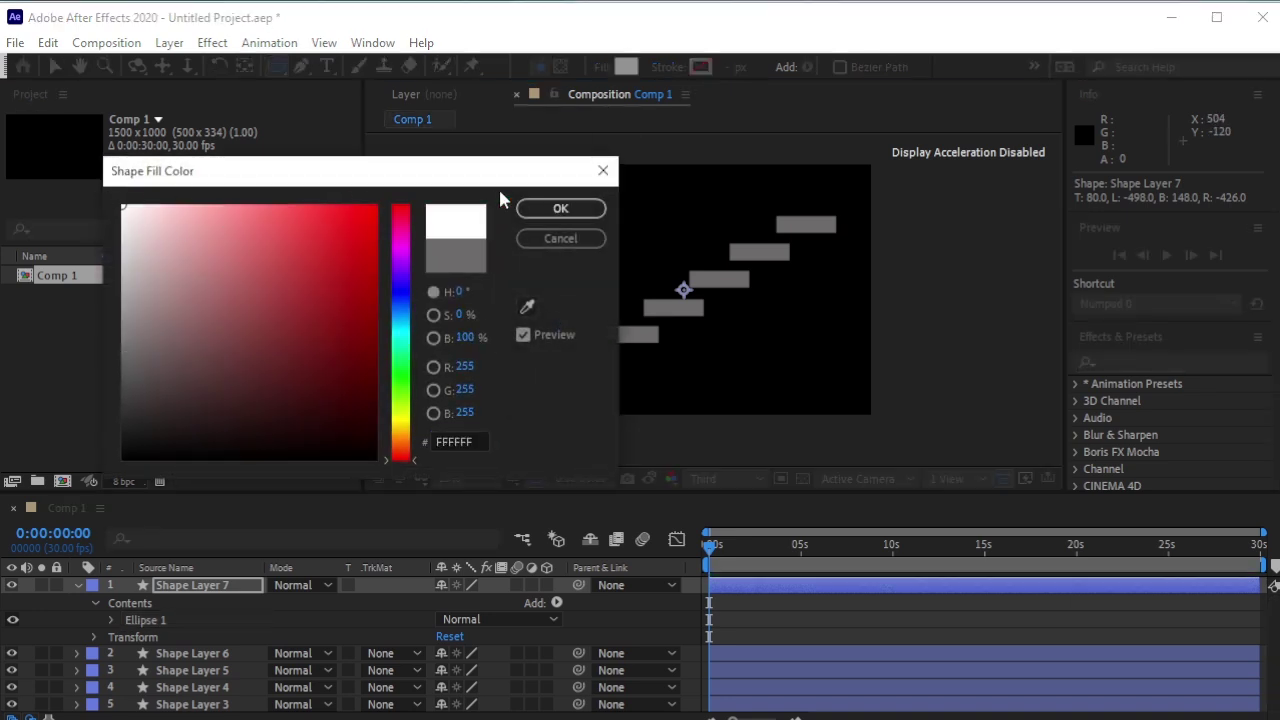
{"action": "left_click", "coordinate": [548, 210]}
{"action": "left_click", "coordinate": [55, 66]}
{"action": "left_click", "coordinate": [434, 388]}
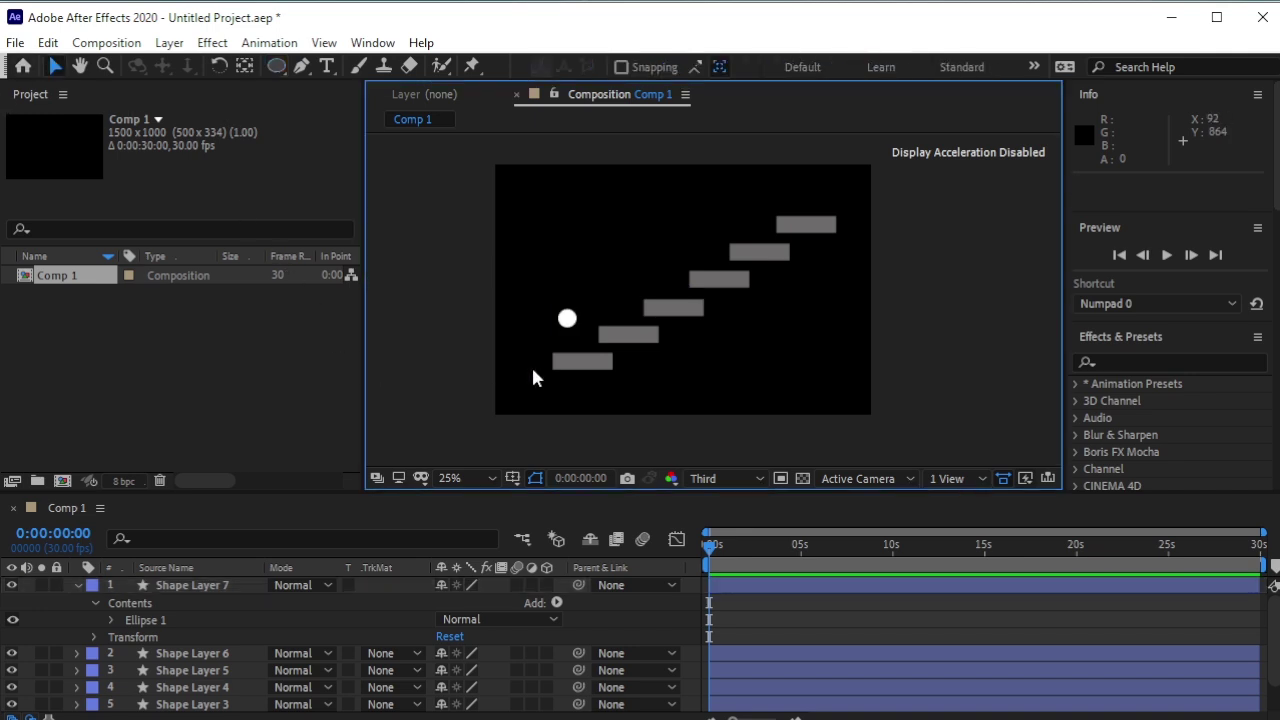
Step: Center the anchor point of the white circle's layer within the circle
{"action": "left_click", "coordinate": [567, 318]}
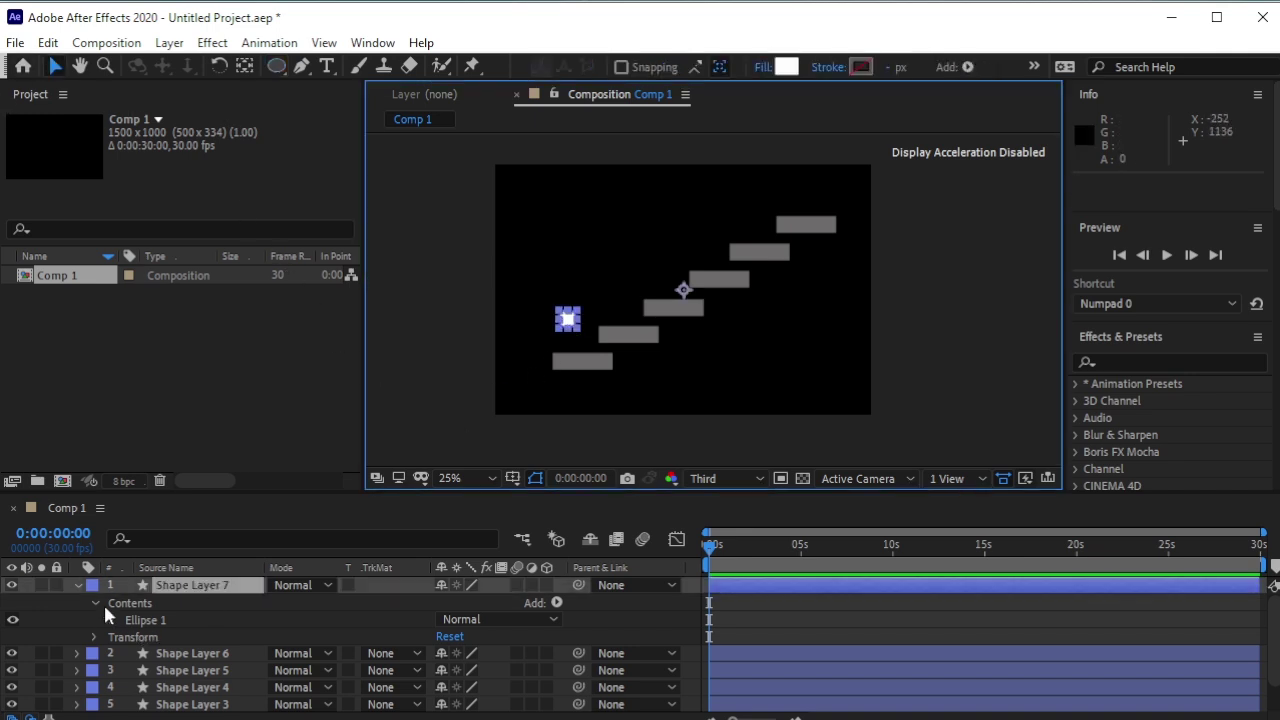
{"action": "left_click", "coordinate": [244, 66]}
{"action": "left_click", "coordinate": [431, 398]}
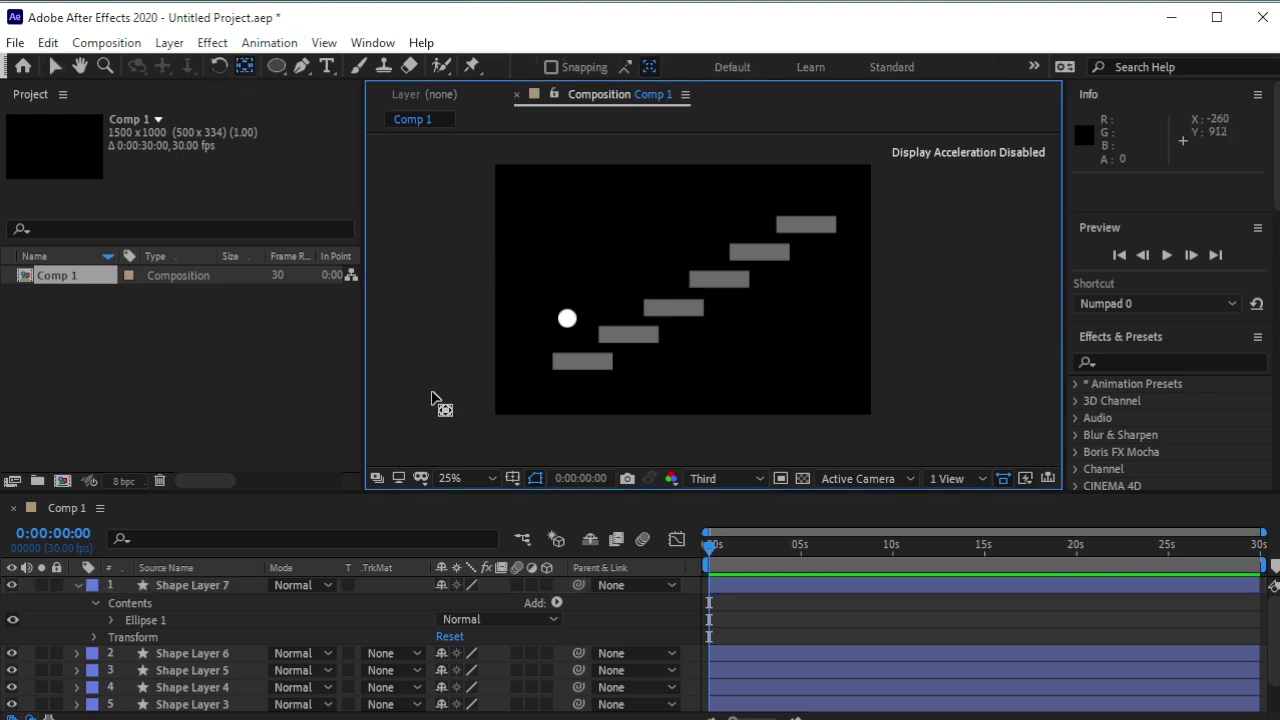
{"action": "key", "text": "ctrl+z"}
{"action": "left_click", "coordinate": [55, 66]}
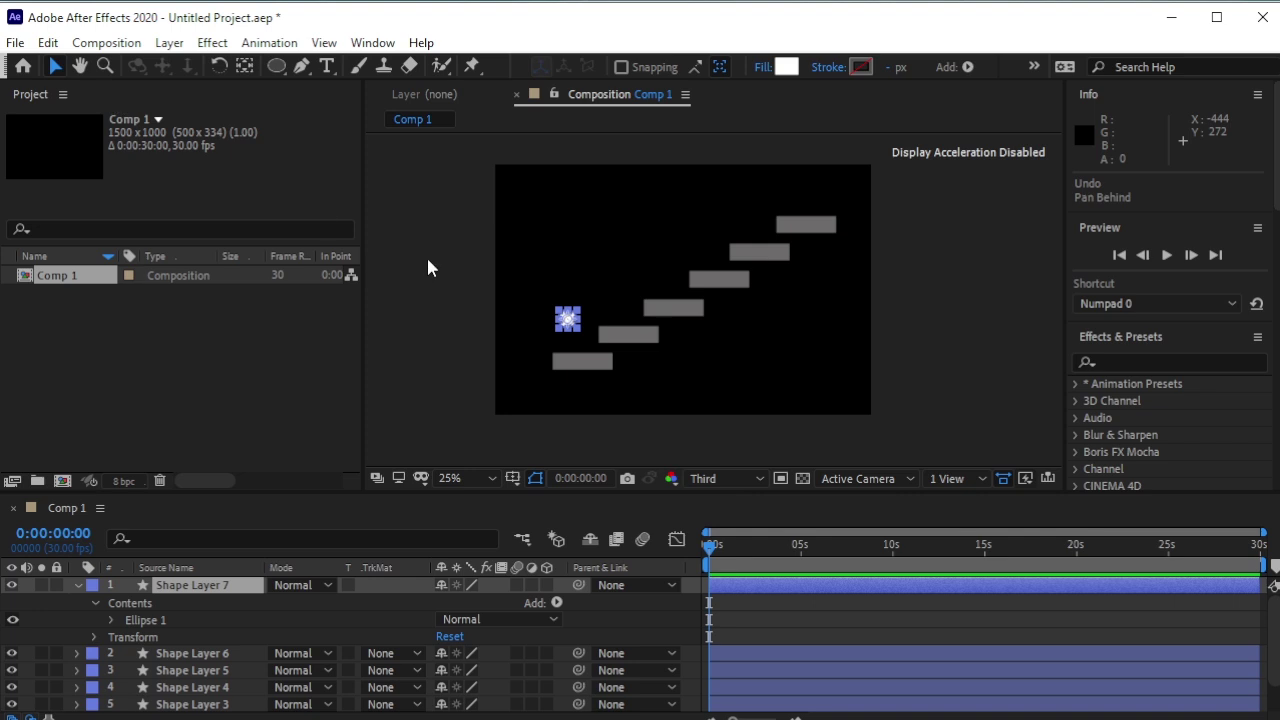
Step: Move the circle below the frame's lower-left corner to about 80, 1076, and save the project
{"action": "left_click_drag", "start_coordinate": [568, 320], "coordinate": [516, 436]}
{"action": "key", "text": "ctrl+s"}
{"action": "left_click", "coordinate": [78, 585]}
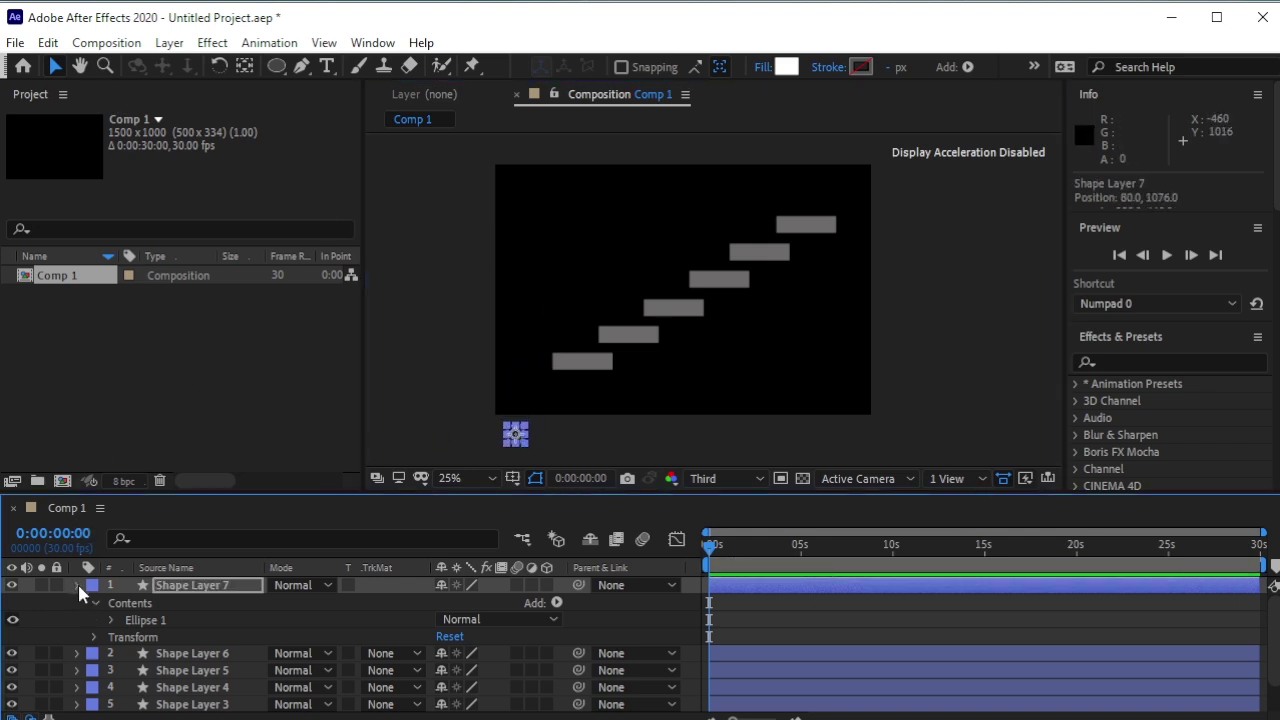
Step: Set the circle layer's label color to Red and rename the layer Ball
{"action": "left_click", "coordinate": [91, 587]}
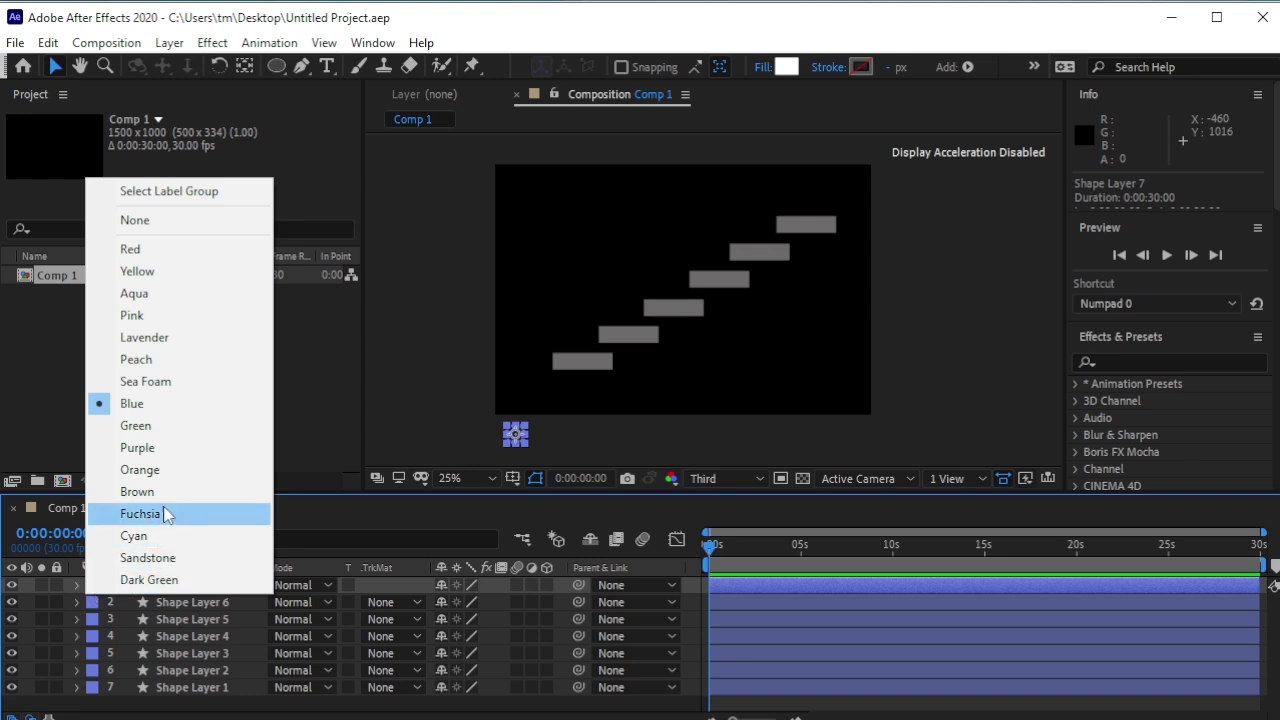
{"action": "left_click", "coordinate": [158, 252]}
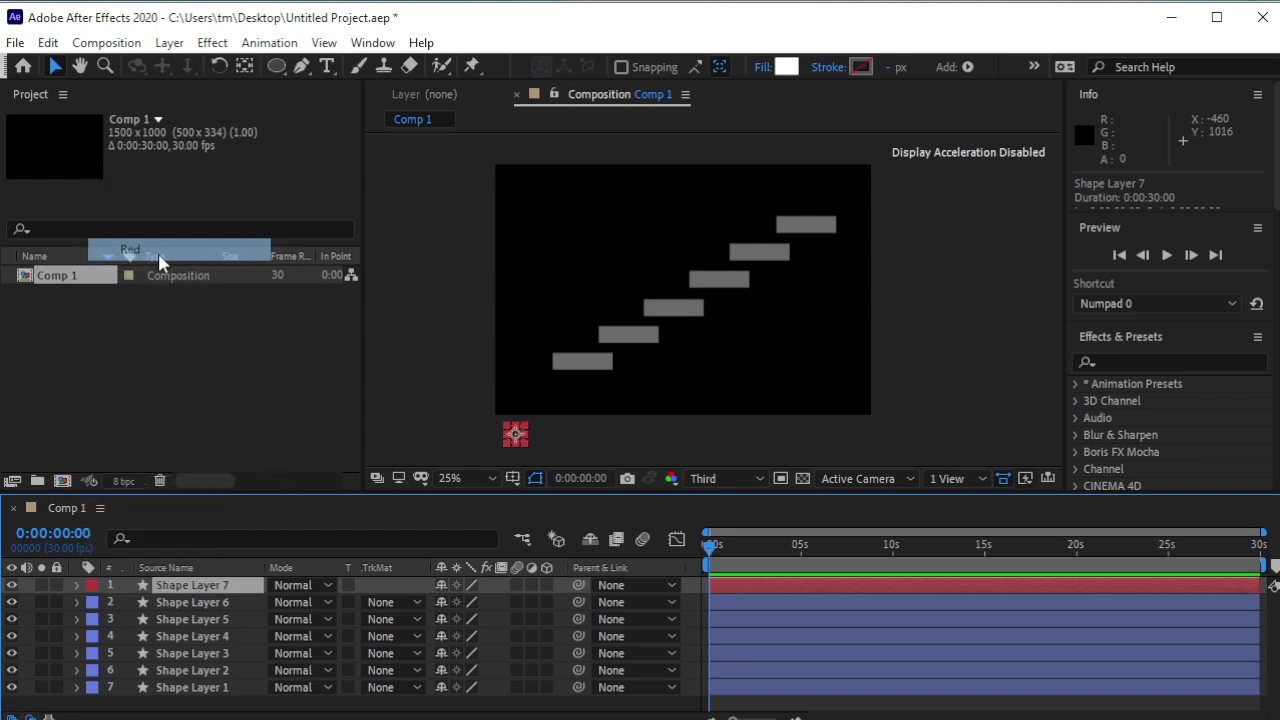
{"action": "key", "text": "Return"}
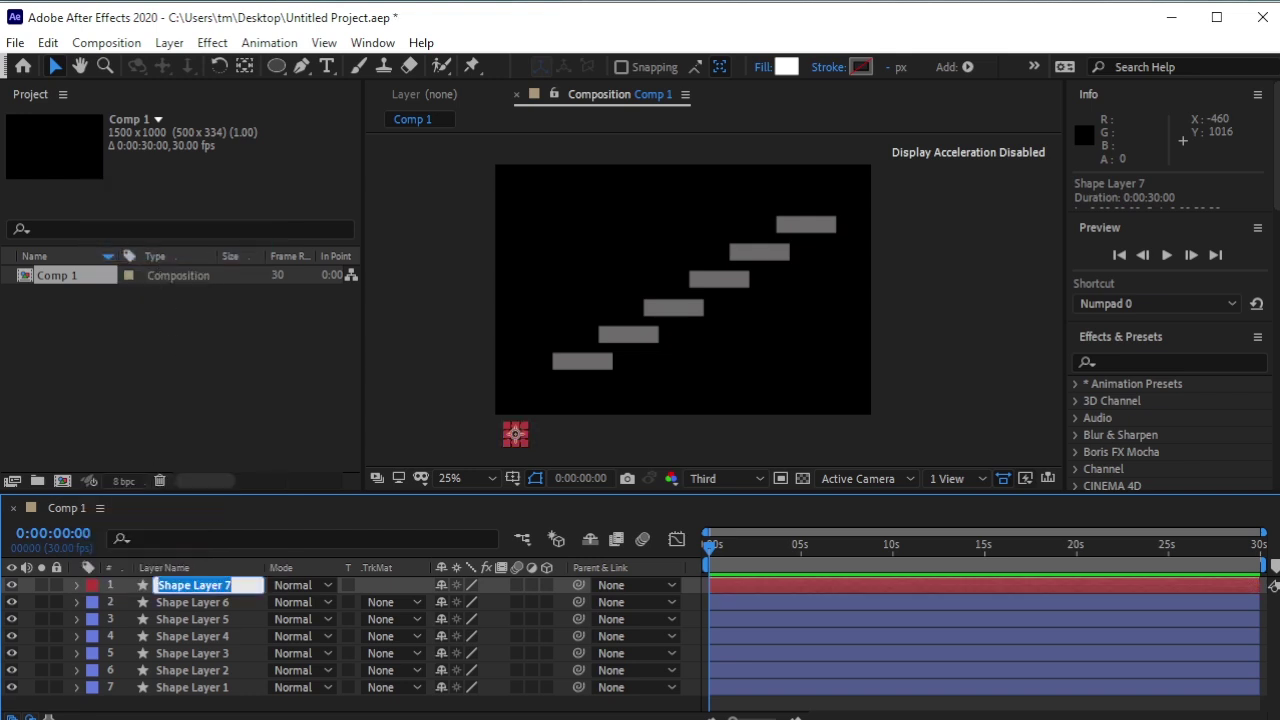
{"action": "type", "text": "Ball"}
{"action": "key", "text": "Return"}
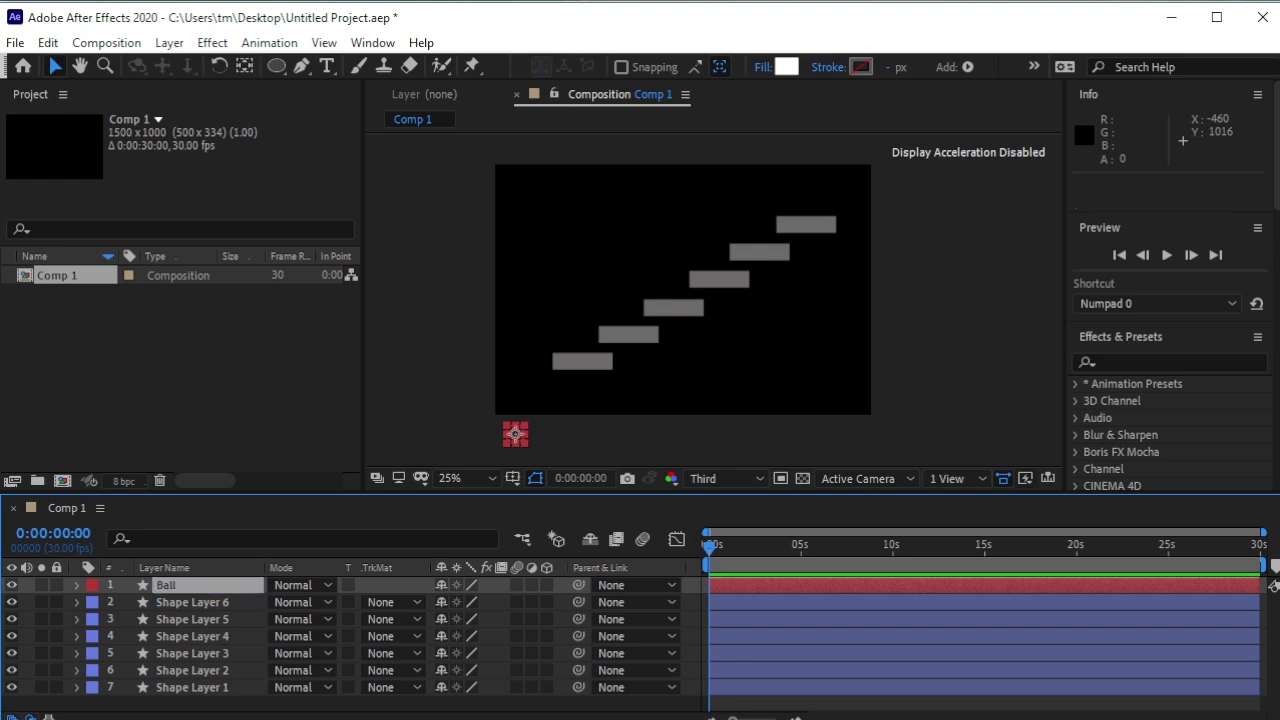
{"action": "left_click", "coordinate": [403, 419]}
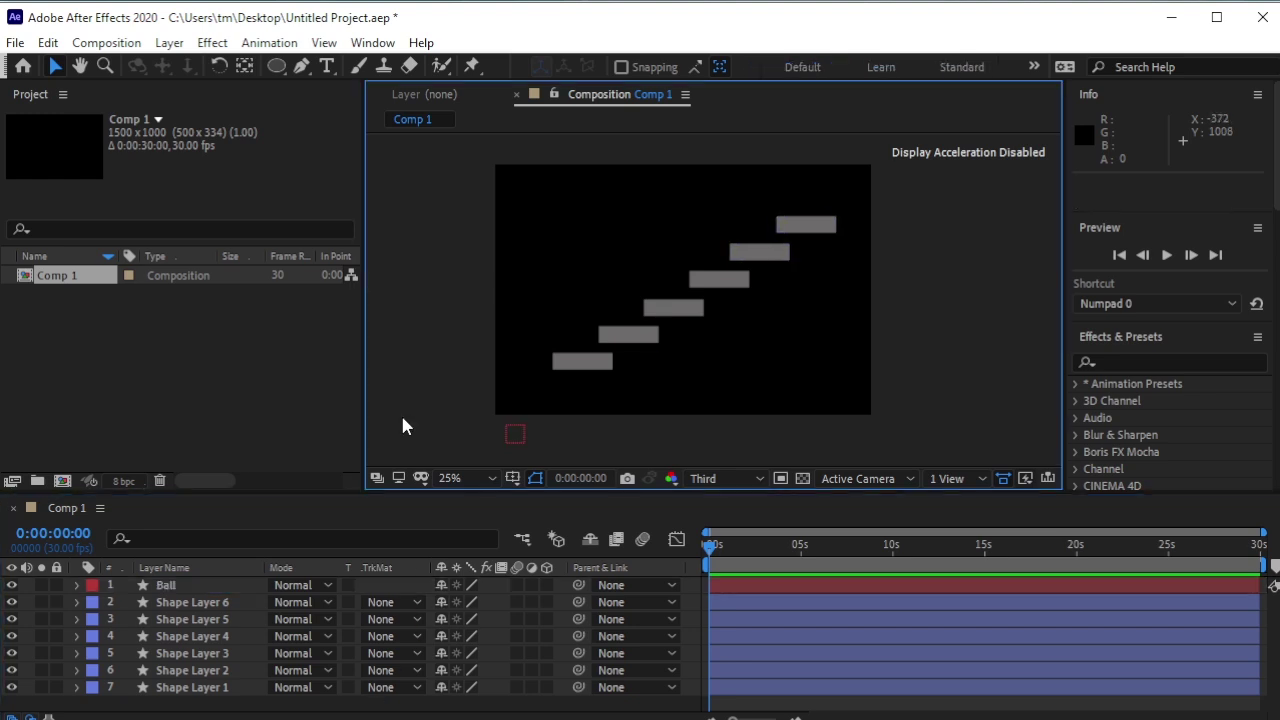
Step: Enable Position keyframing on the Ball layer with a first keyframe at 0:00:00:00
{"action": "left_click", "coordinate": [221, 588]}
{"action": "key", "text": "p"}
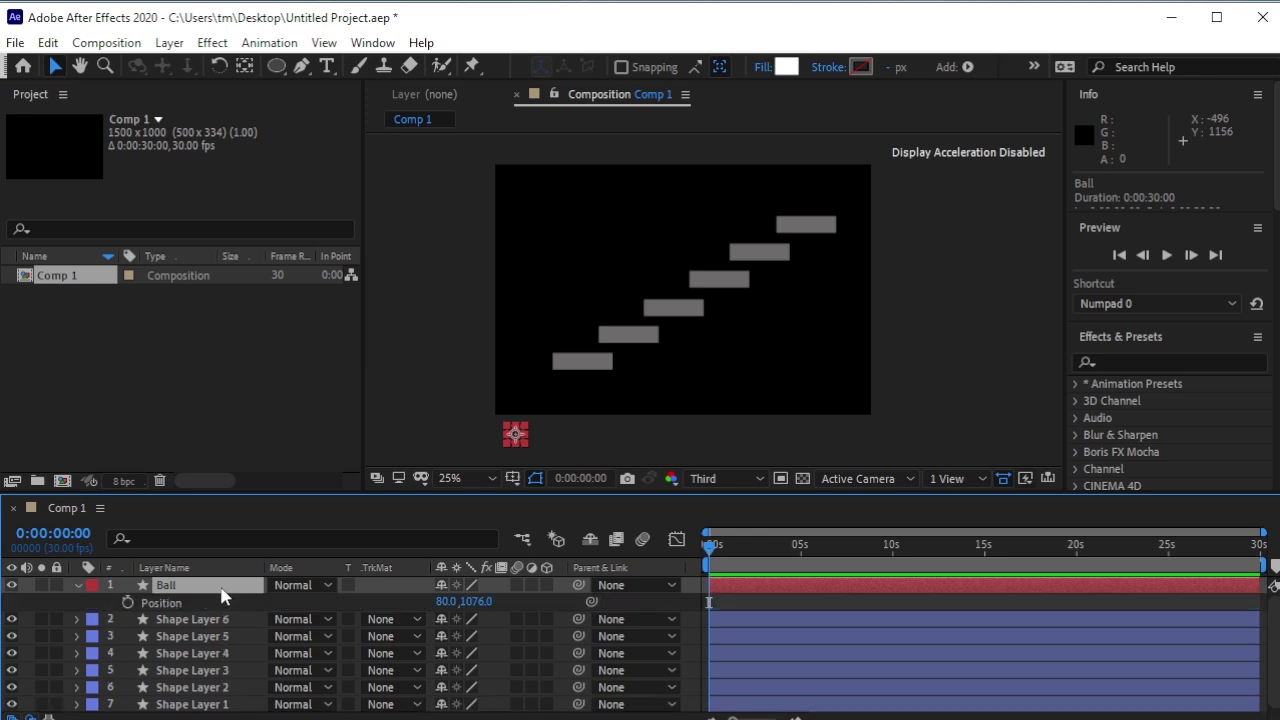
{"action": "left_click", "coordinate": [127, 603]}
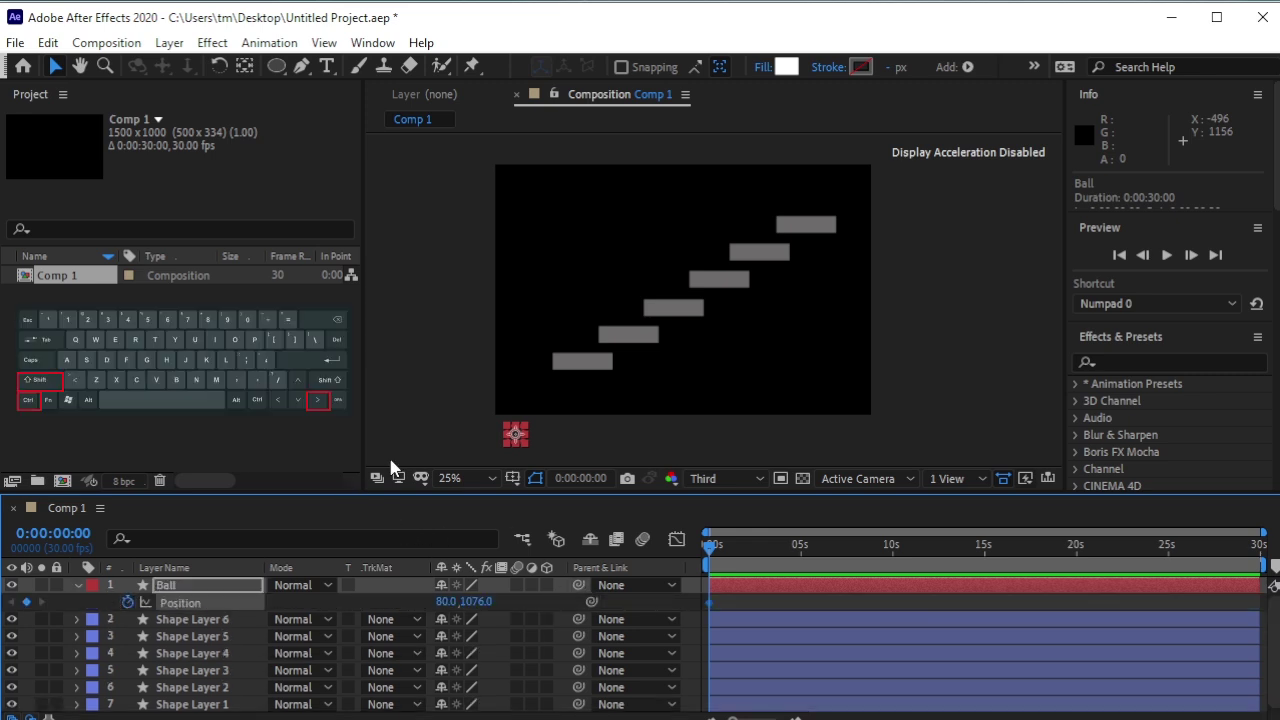
Step: Keyframe the ball peaking above the lowest stair at 0:00:00:20 and landing on it at 0:00:01:00, at about 329, 714
{"action": "key", "text": "ctrl+shift+Right"}
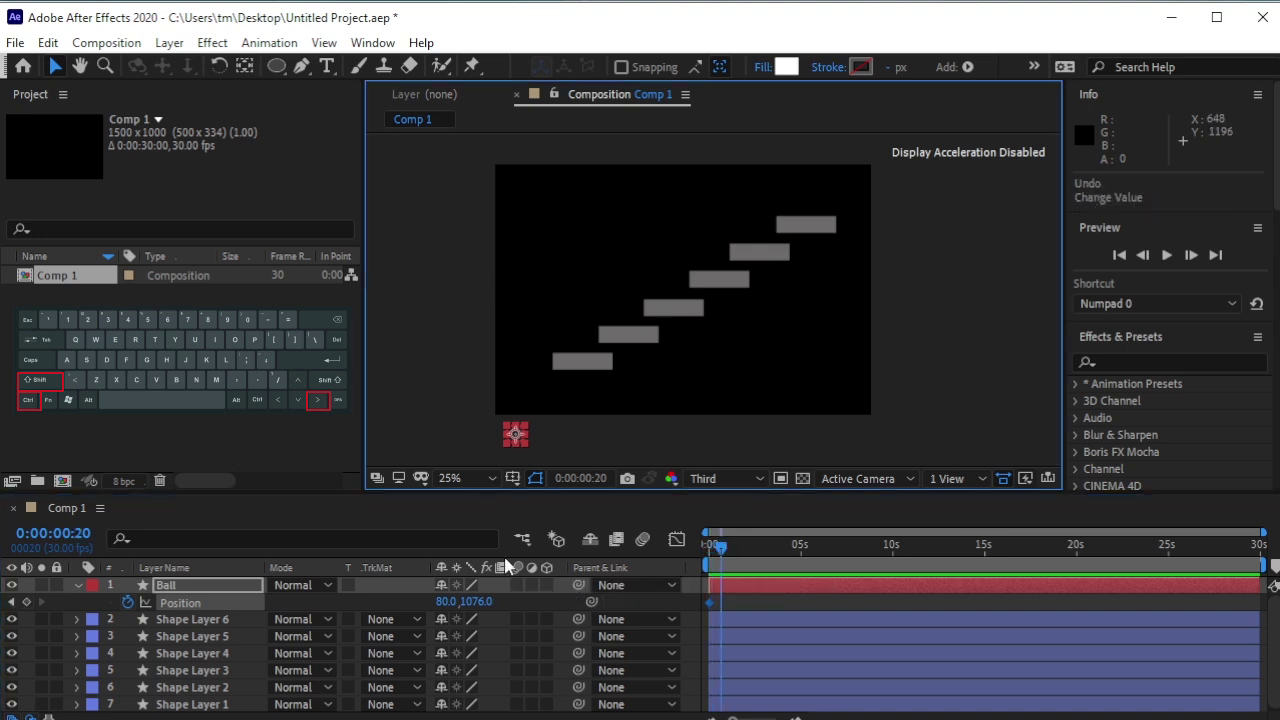
{"action": "left_click_drag", "start_coordinate": [517, 446], "coordinate": [580, 342]}
{"action": "key", "text": "space"}
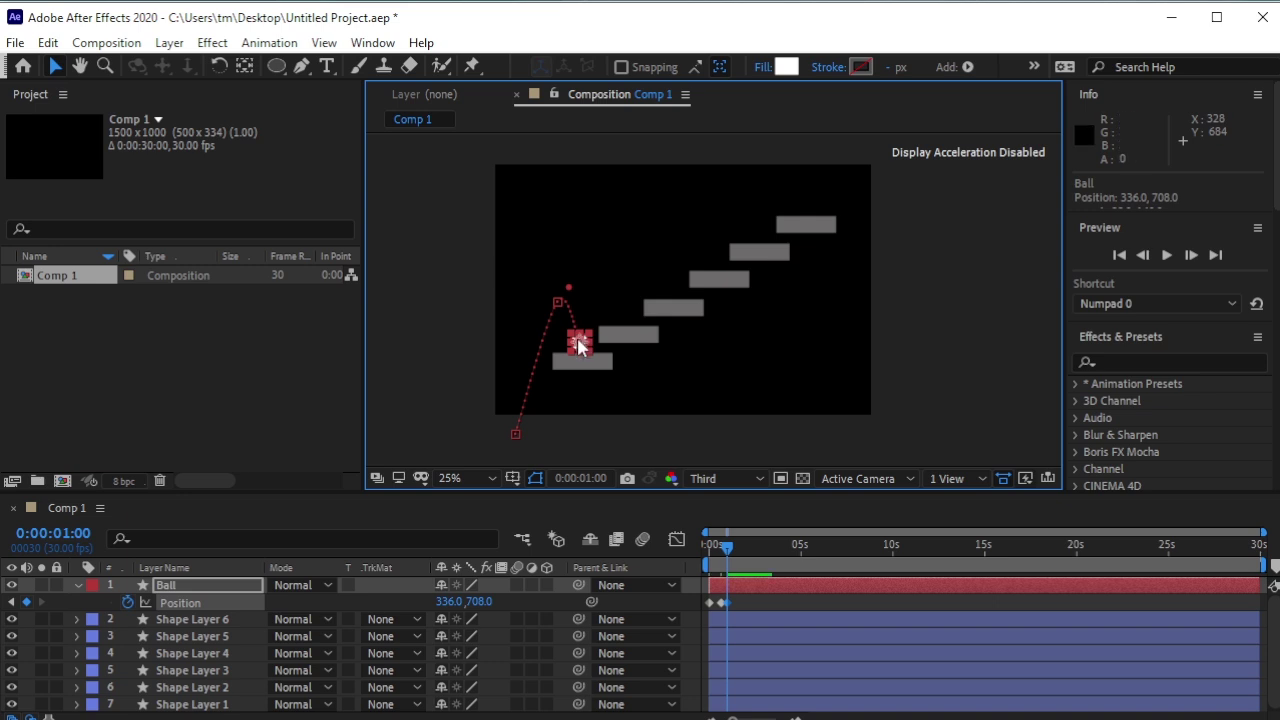
{"action": "scroll", "coordinate": [580, 342], "scroll_direction": "up", "scroll_amount": 4}
{"action": "left_click_drag", "start_coordinate": [590, 344], "coordinate": [583, 349]}
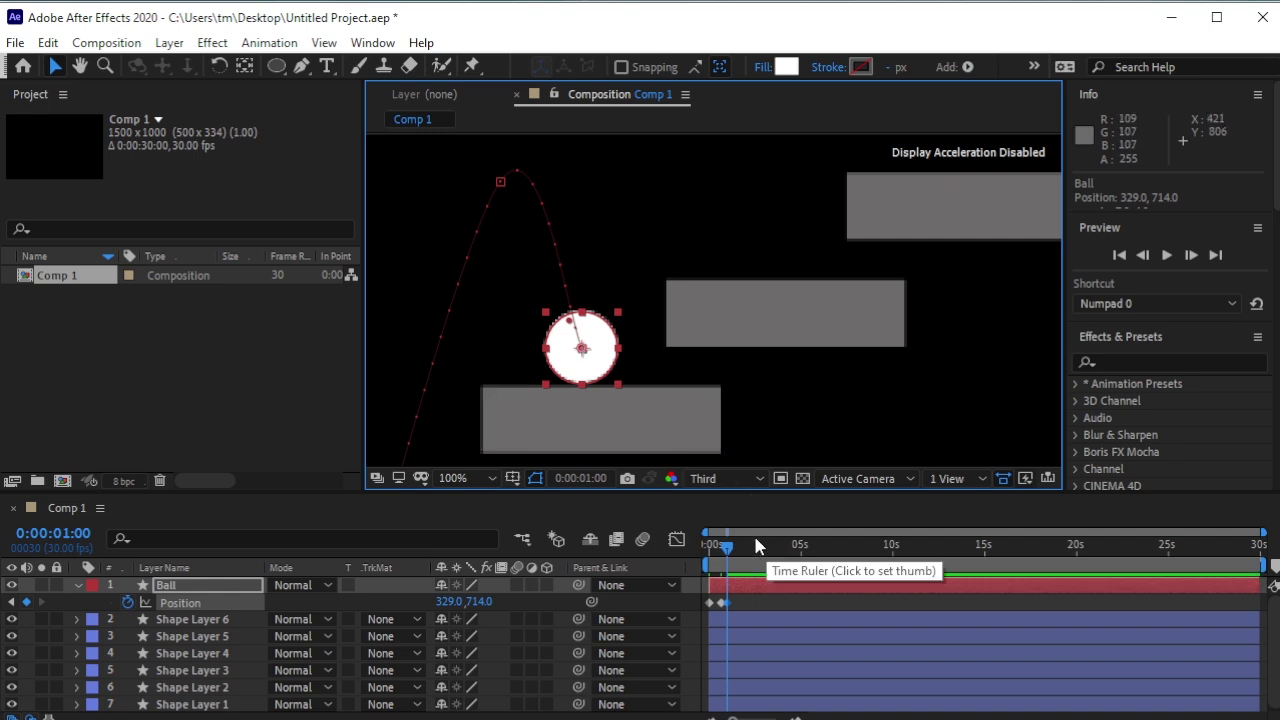
Step: Scale the ball down proportionally and rest it on the lowest stair at 0:00:01:00, at about 337, 726
{"action": "left_click", "coordinate": [202, 586]}
{"action": "key", "text": "s"}
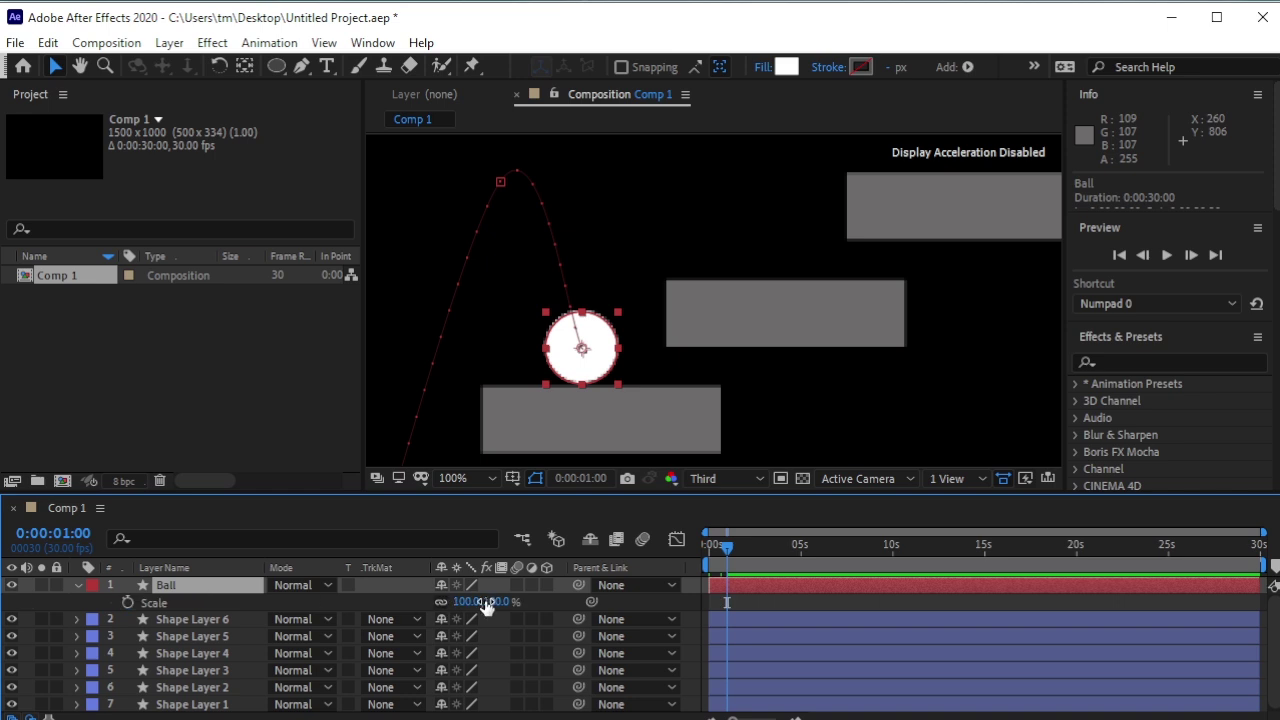
{"action": "left_click_drag", "start_coordinate": [487, 602], "coordinate": [460, 600]}
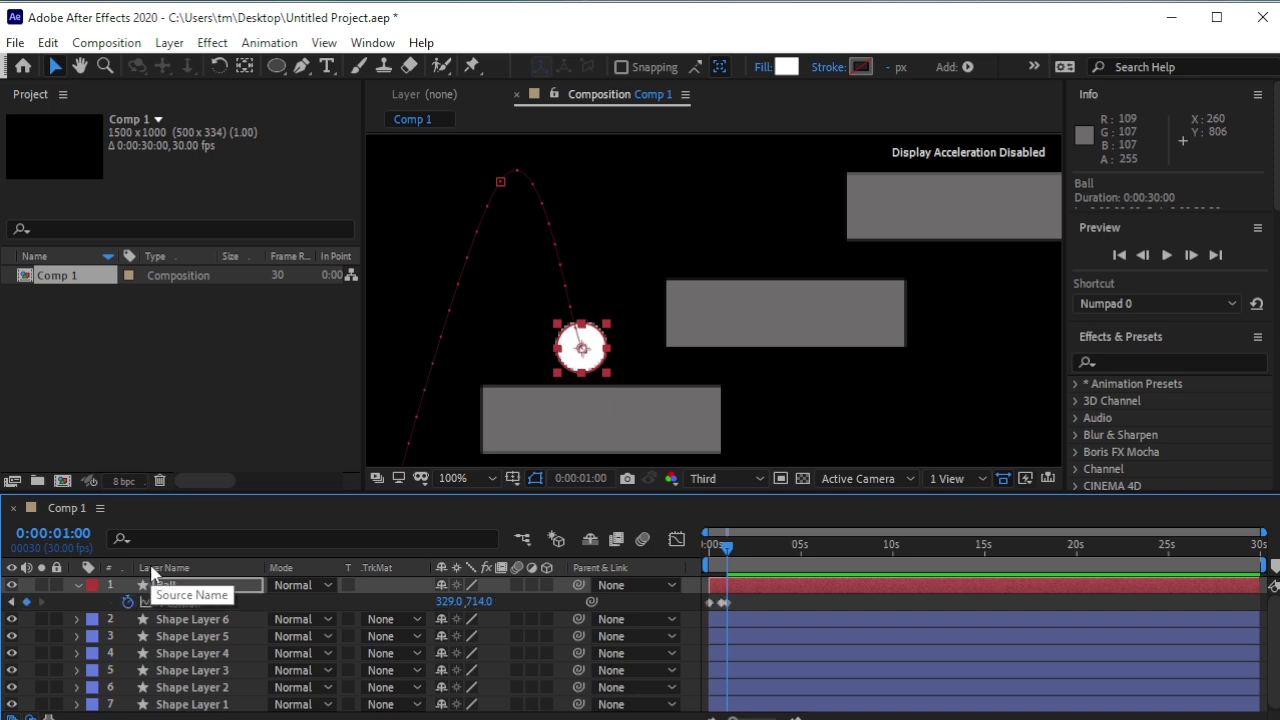
{"action": "key", "text": "p"}
{"action": "mouse_move", "coordinate": [585, 351]}
{"action": "left_mouse_down"}
{"action": "mouse_move", "coordinate": [562, 372]}
{"action": "mouse_move", "coordinate": [590, 364]}
{"action": "left_mouse_up"}
{"action": "left_click_drag", "start_coordinate": [594, 364], "coordinate": [590, 362]}
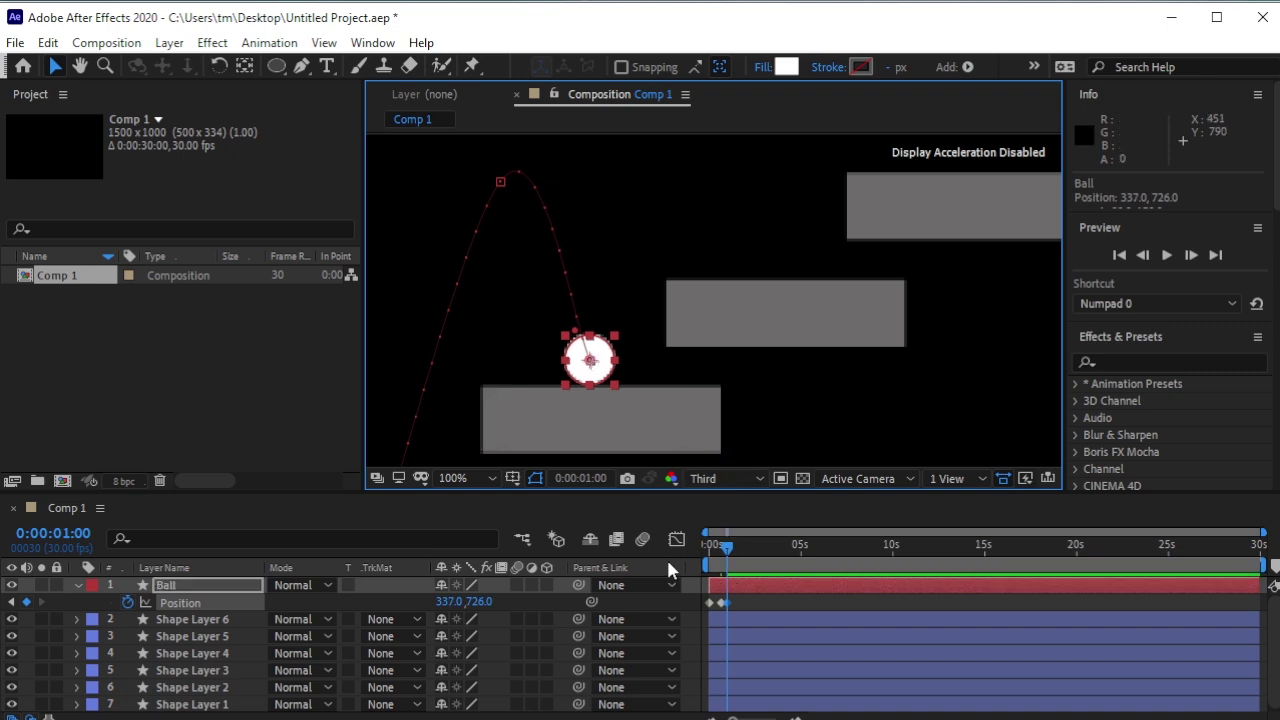
Step: Keyframe the ball's peak at 0:00:01:20, about 434, 448, and its landing on the second stair at 0:00:02:00, about 523, 620
{"action": "key", "text": "shift+Page_Down"}
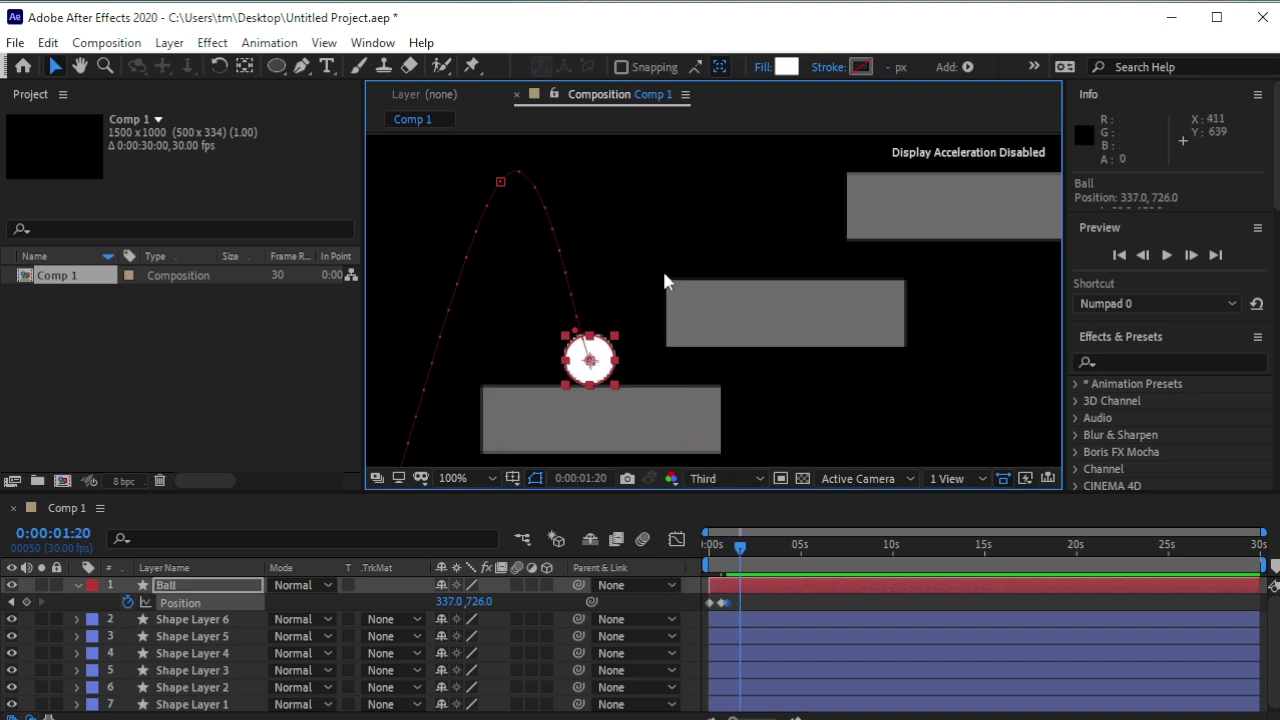
{"action": "left_click_drag", "start_coordinate": [598, 370], "coordinate": [700, 283]}
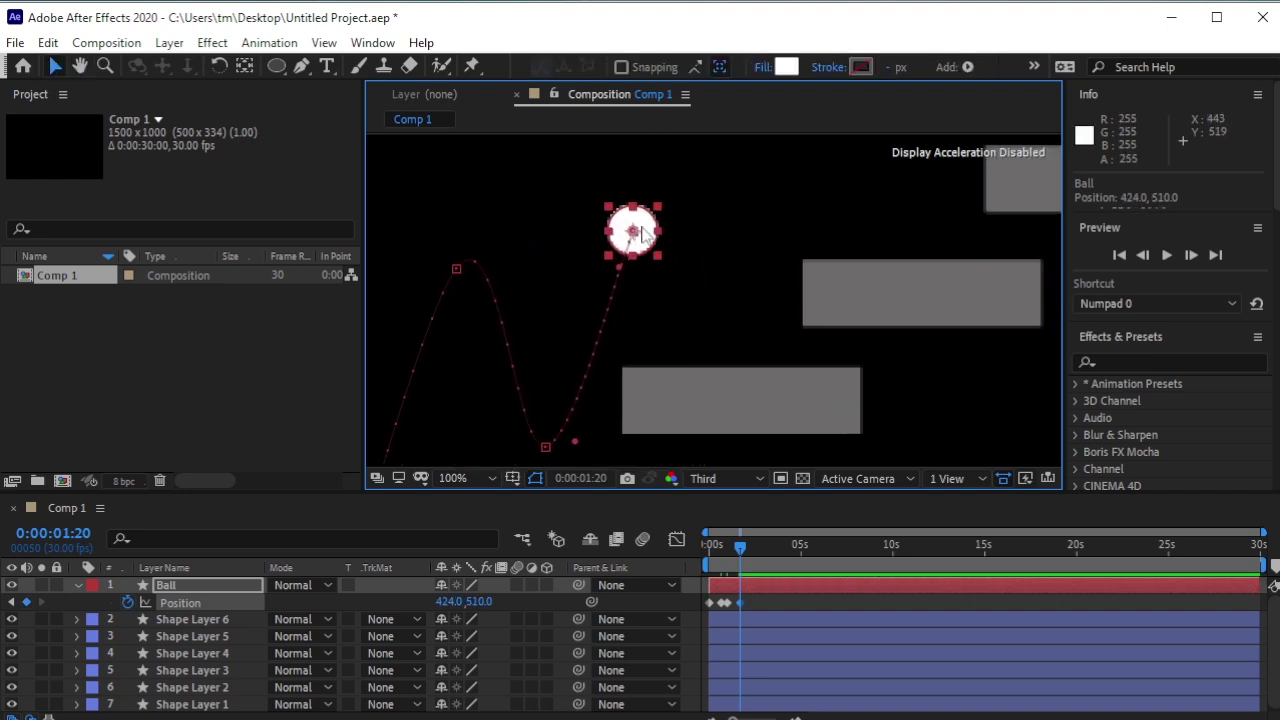
{"action": "left_click_drag", "start_coordinate": [631, 229], "coordinate": [641, 167]}
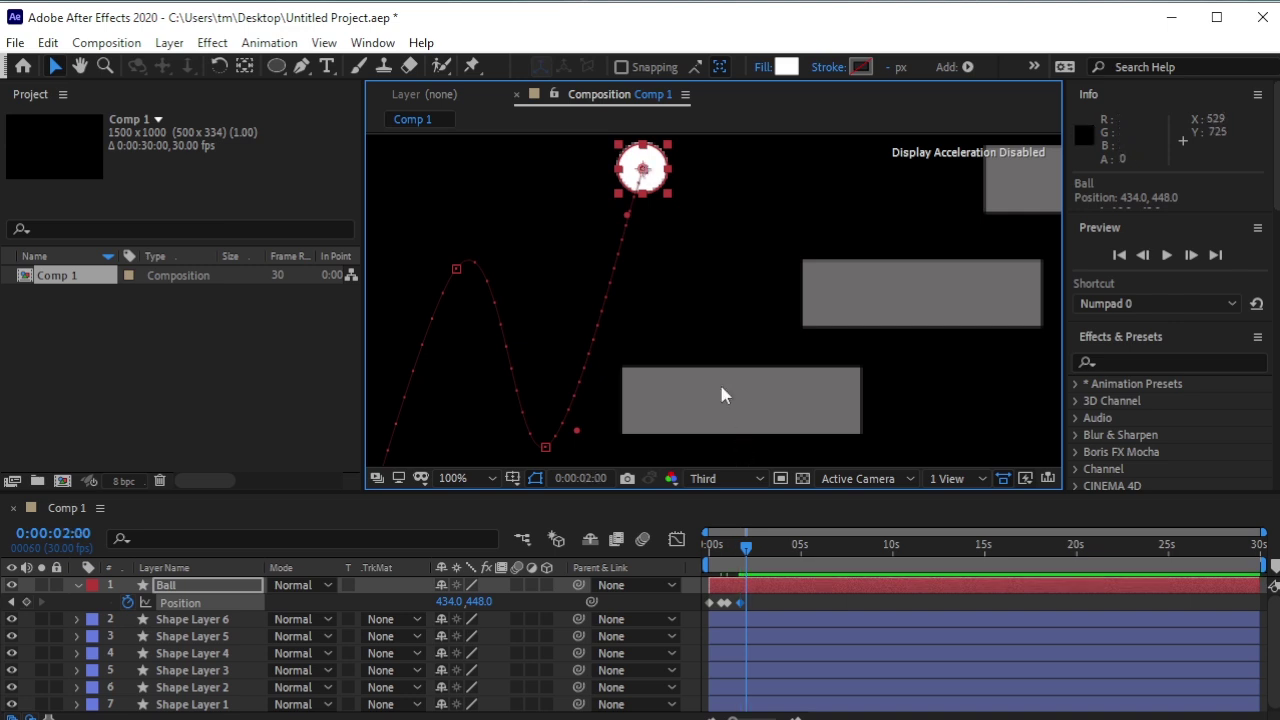
{"action": "left_click_drag", "start_coordinate": [645, 172], "coordinate": [735, 342]}
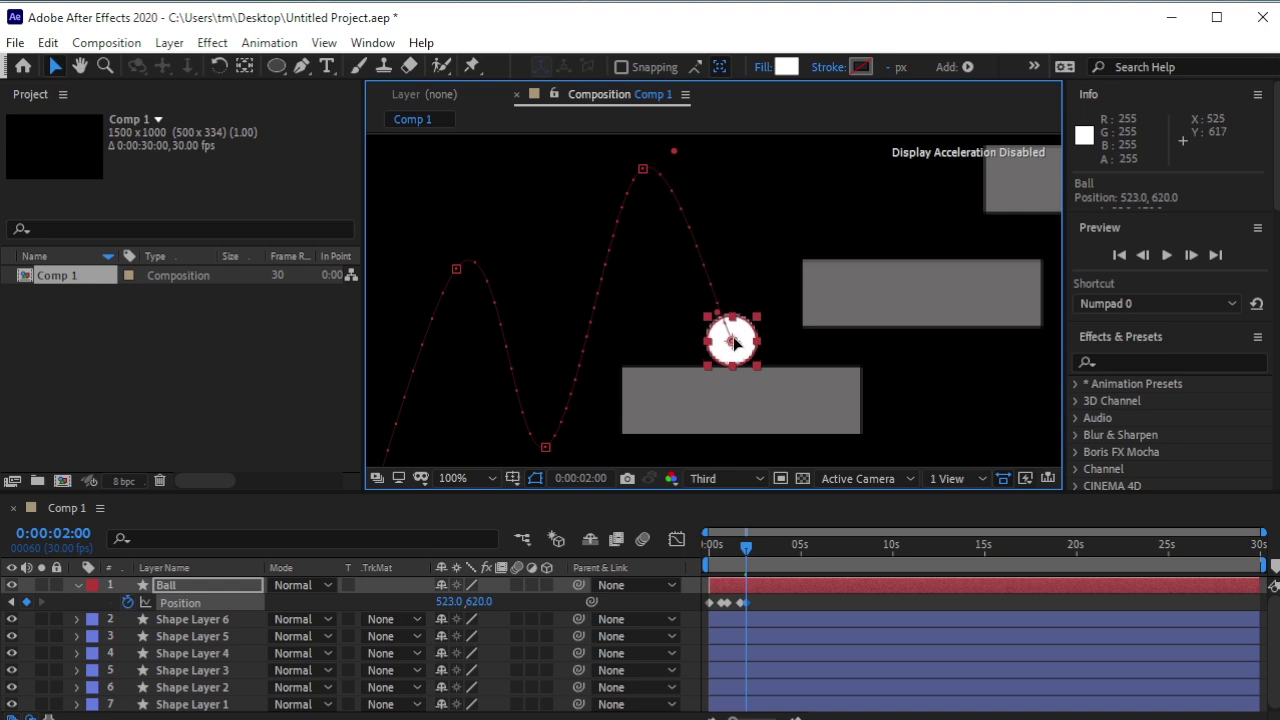
Step: Keyframe the ball's next peak at 0:00:02:20 and its landing on the third stair at 0:00:03:00, about 713, 513
{"action": "key", "text": "space"}
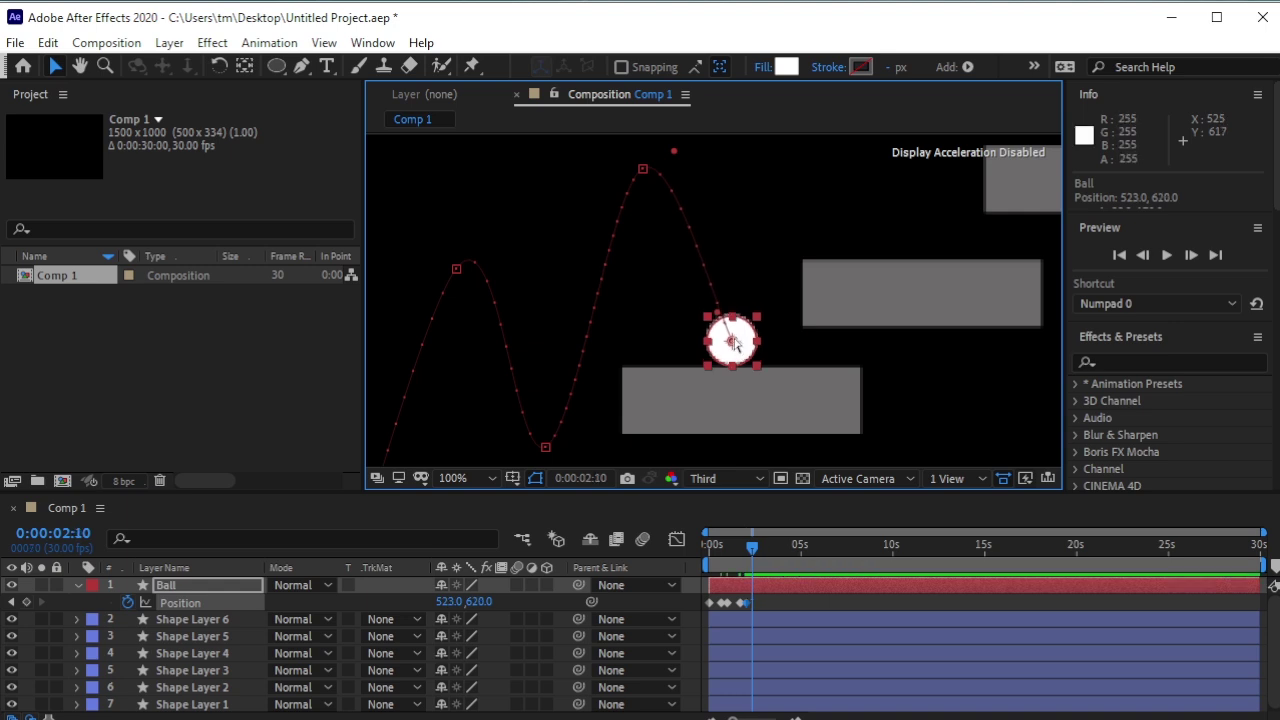
{"action": "left_click_drag", "start_coordinate": [735, 342], "coordinate": [830, 134]}
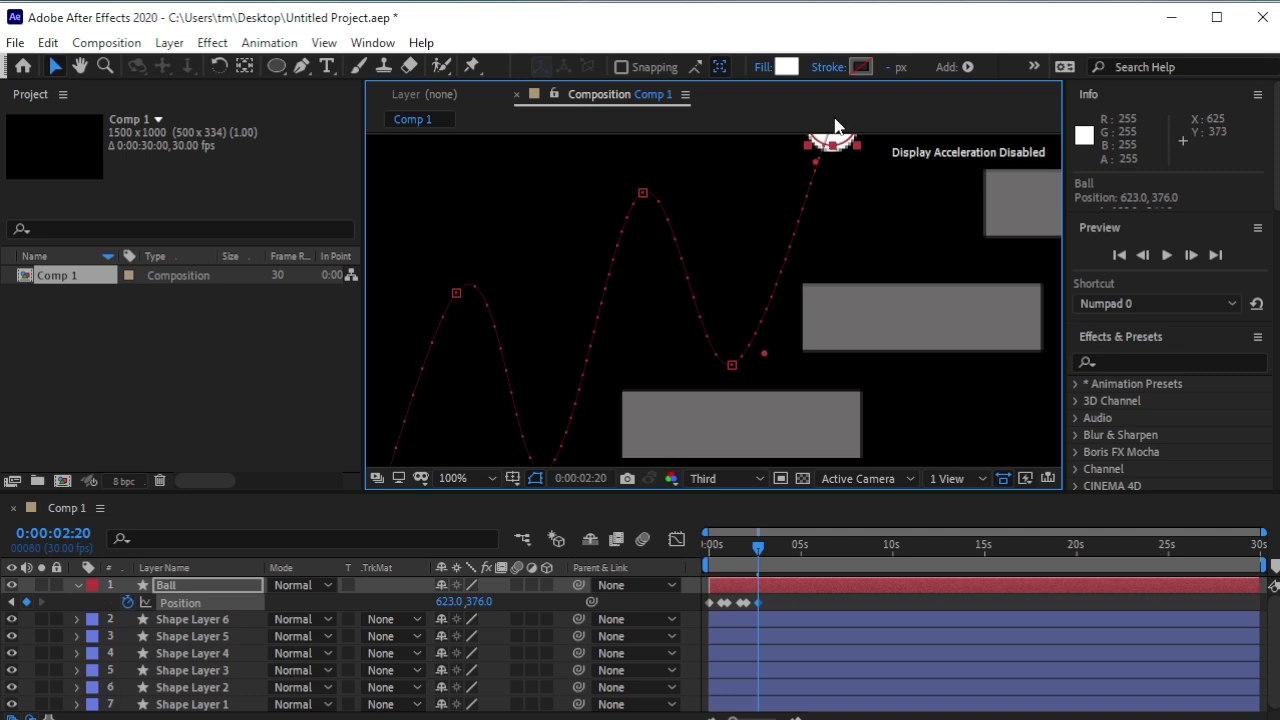
{"action": "scroll", "coordinate": [835, 170], "scroll_direction": "up", "scroll_amount": 4}
{"action": "scroll", "coordinate": [840, 222], "scroll_direction": "down", "scroll_amount": 4}
{"action": "left_click_drag", "start_coordinate": [854, 206], "coordinate": [755, 274]}
{"action": "key", "text": "v"}
{"action": "mouse_move", "coordinate": [731, 194]}
{"action": "left_mouse_down"}
{"action": "mouse_move", "coordinate": [742, 172]}
{"action": "mouse_move", "coordinate": [784, 314]}
{"action": "mouse_move", "coordinate": [830, 340]}
{"action": "mouse_move", "coordinate": [820, 336]}
{"action": "left_mouse_up"}
Step: Keyframe the ball's peak at 0:00:03:20, about 821, 276, and its landing on the fourth stair at 0:00:04:00, about 885, 398
{"action": "key", "text": "shift+Page_Down"}
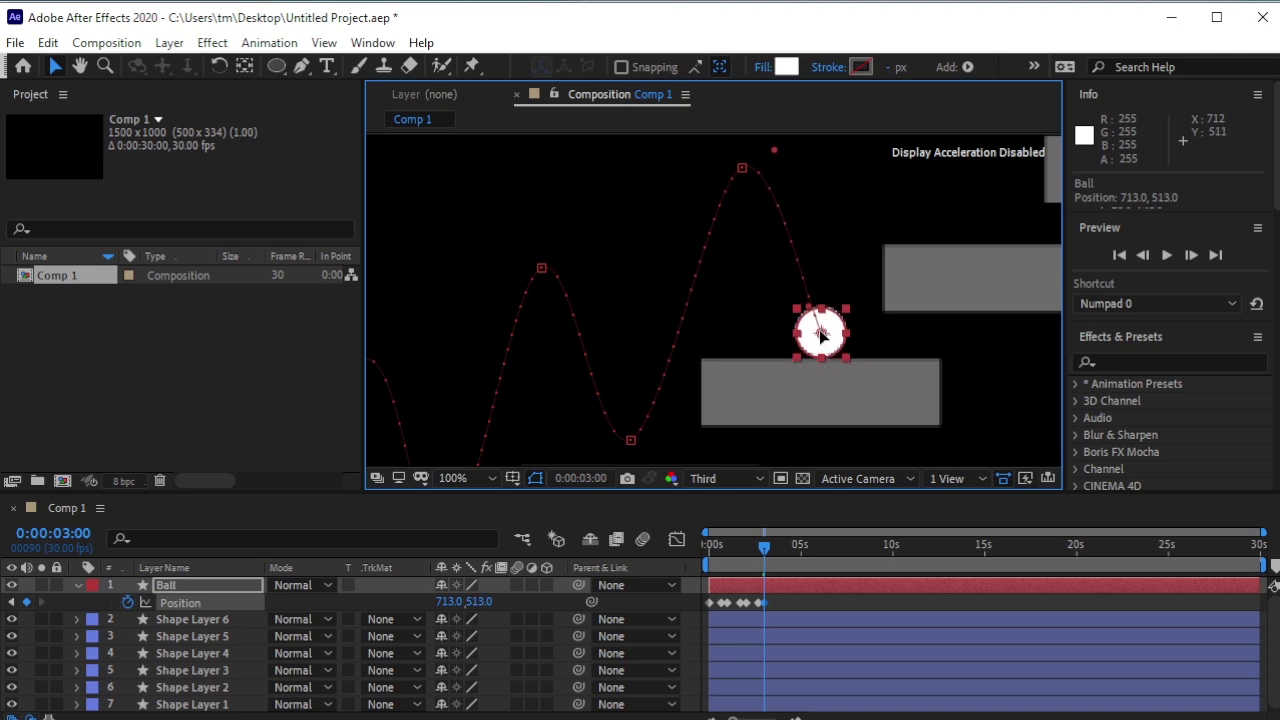
{"action": "key", "text": "shift+Page_Down"}
{"action": "key", "text": "shift+Page_Down"}
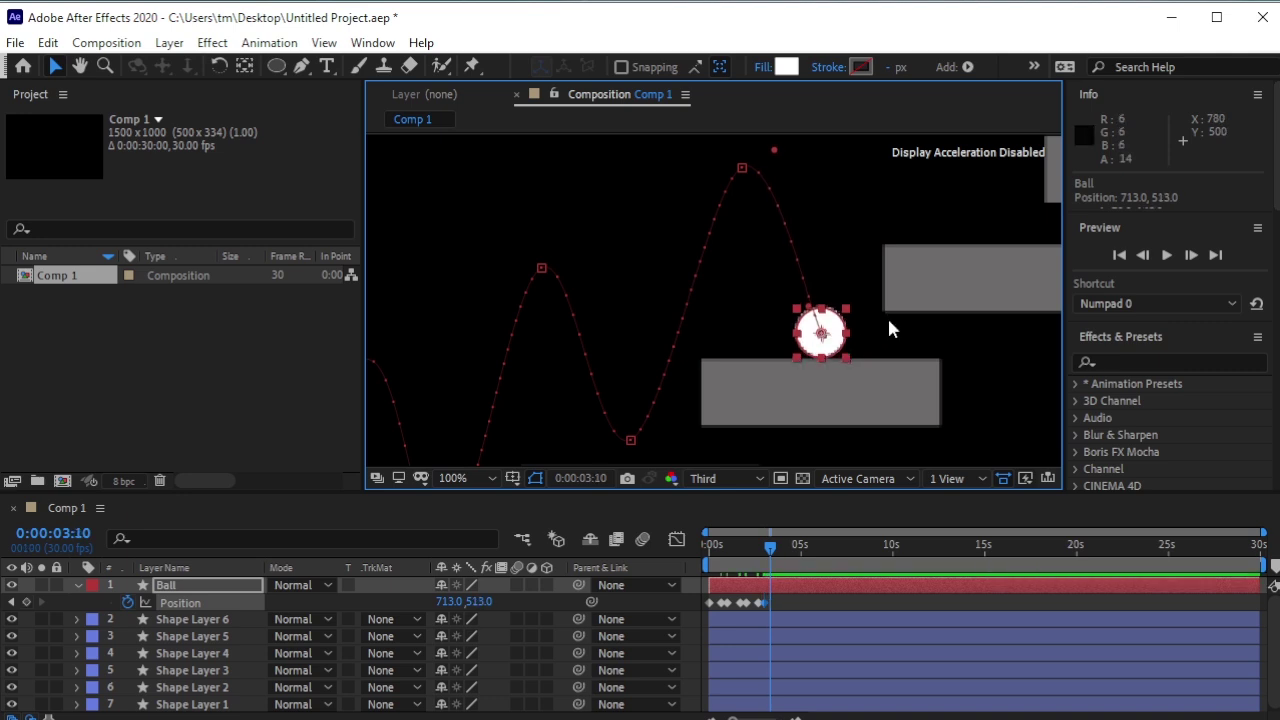
{"action": "key", "text": "h"}
{"action": "left_click_drag", "start_coordinate": [903, 246], "coordinate": [731, 321]}
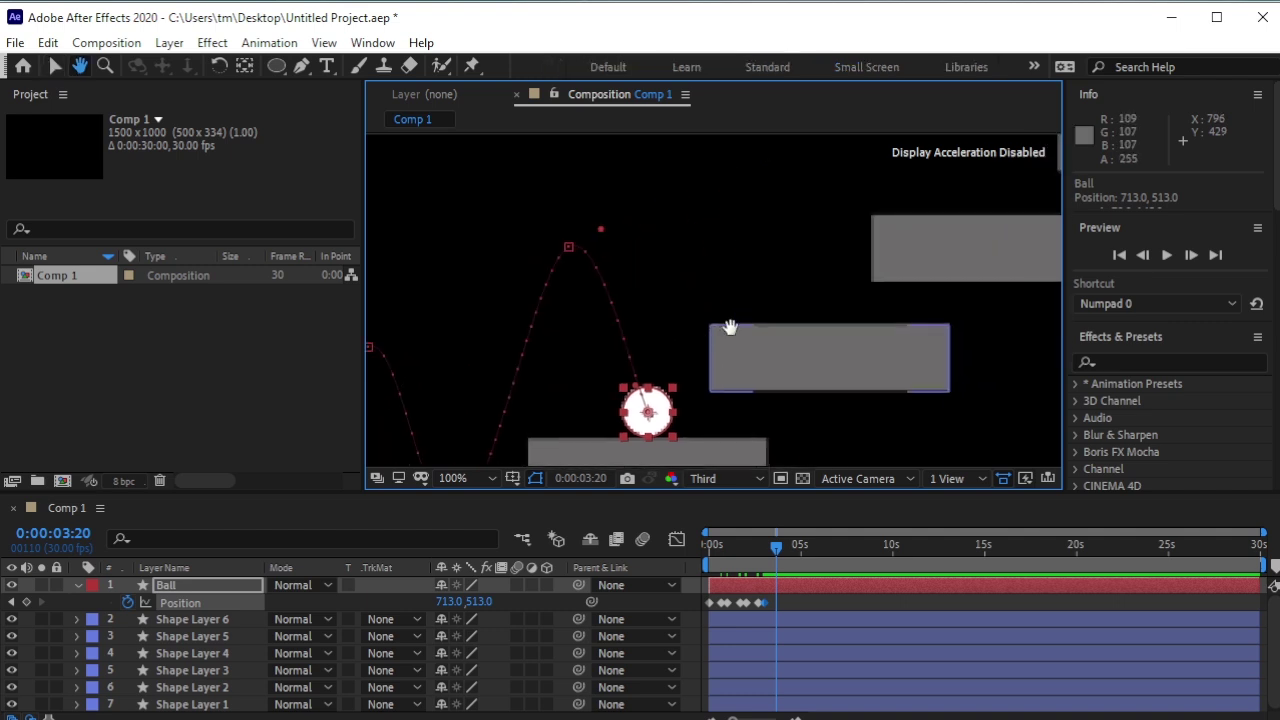
{"action": "key", "text": "v"}
{"action": "left_click_drag", "start_coordinate": [652, 401], "coordinate": [756, 180]}
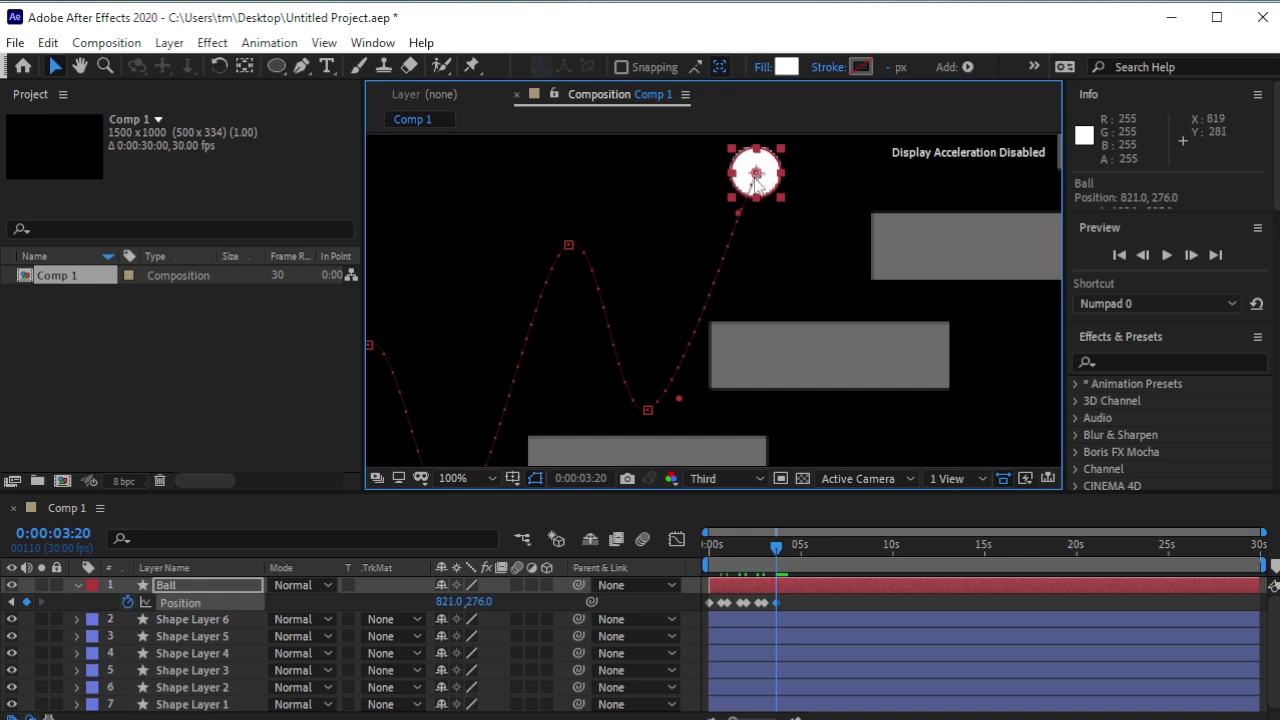
{"action": "key", "text": "shift+Page_Down"}
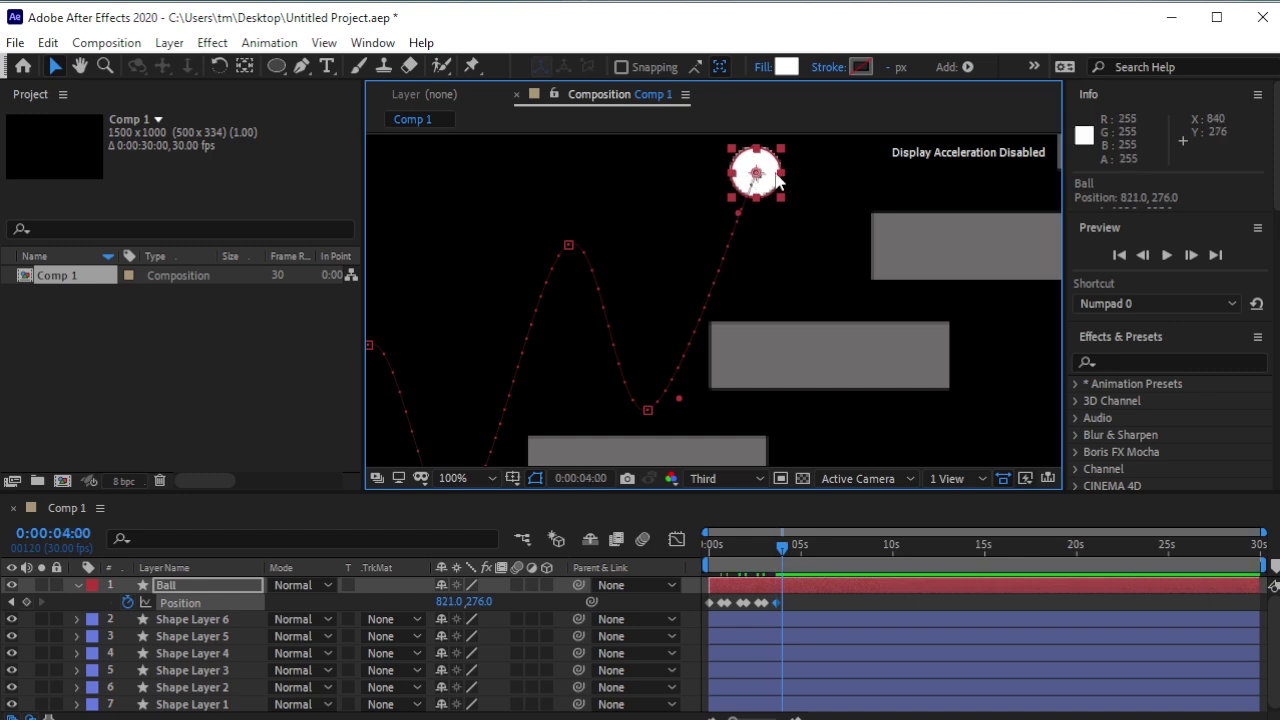
{"action": "left_click_drag", "start_coordinate": [757, 177], "coordinate": [820, 295]}
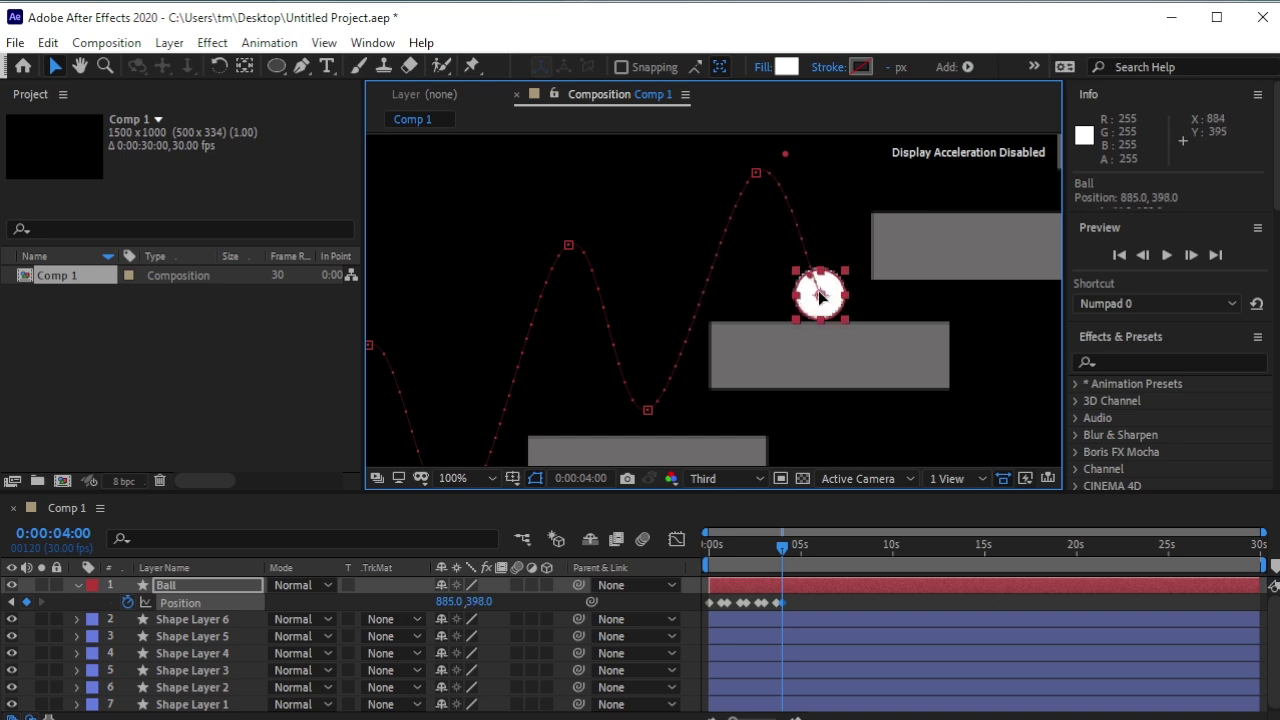
Step: Keyframe the ball's peak at 0:00:04:20, about 1010, 165, and its landing on the fifth stair at 0:00:05:00, about 1045, 288
{"action": "key", "text": "shift+Page_Down"}
{"action": "key", "text": "shift+Page_Down"}
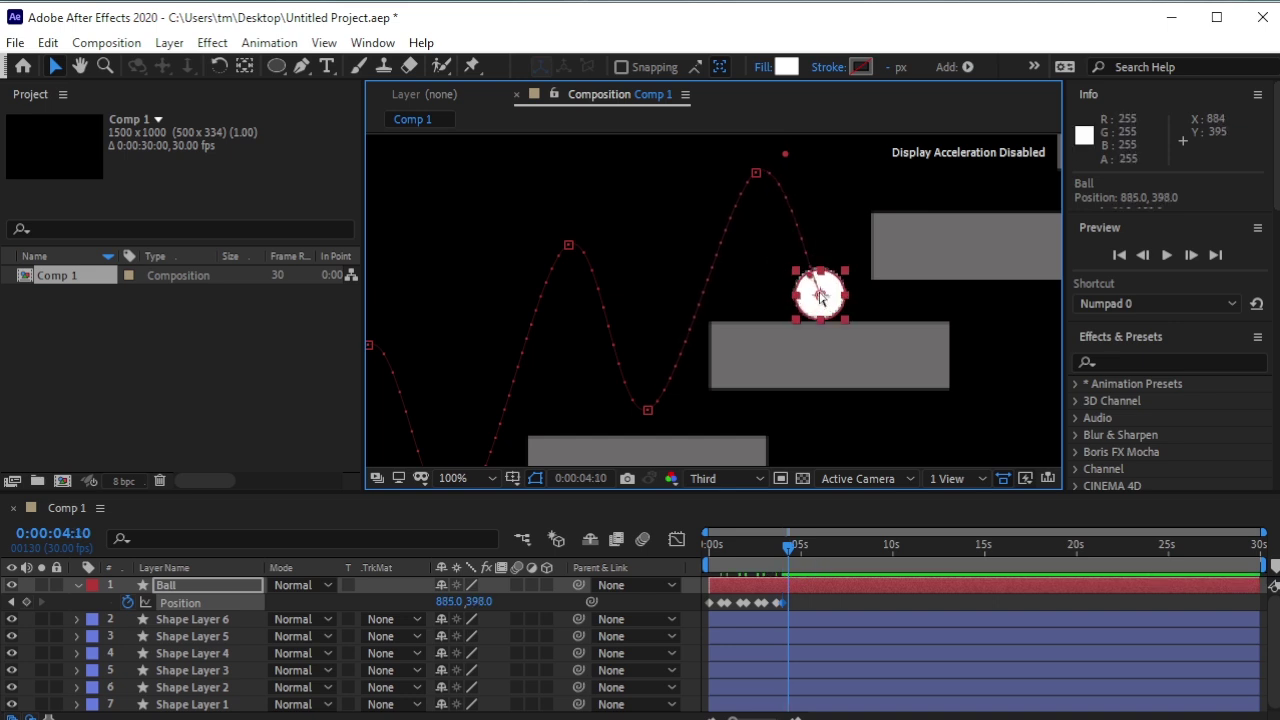
{"action": "left_click_drag", "start_coordinate": [883, 200], "coordinate": [791, 302]}
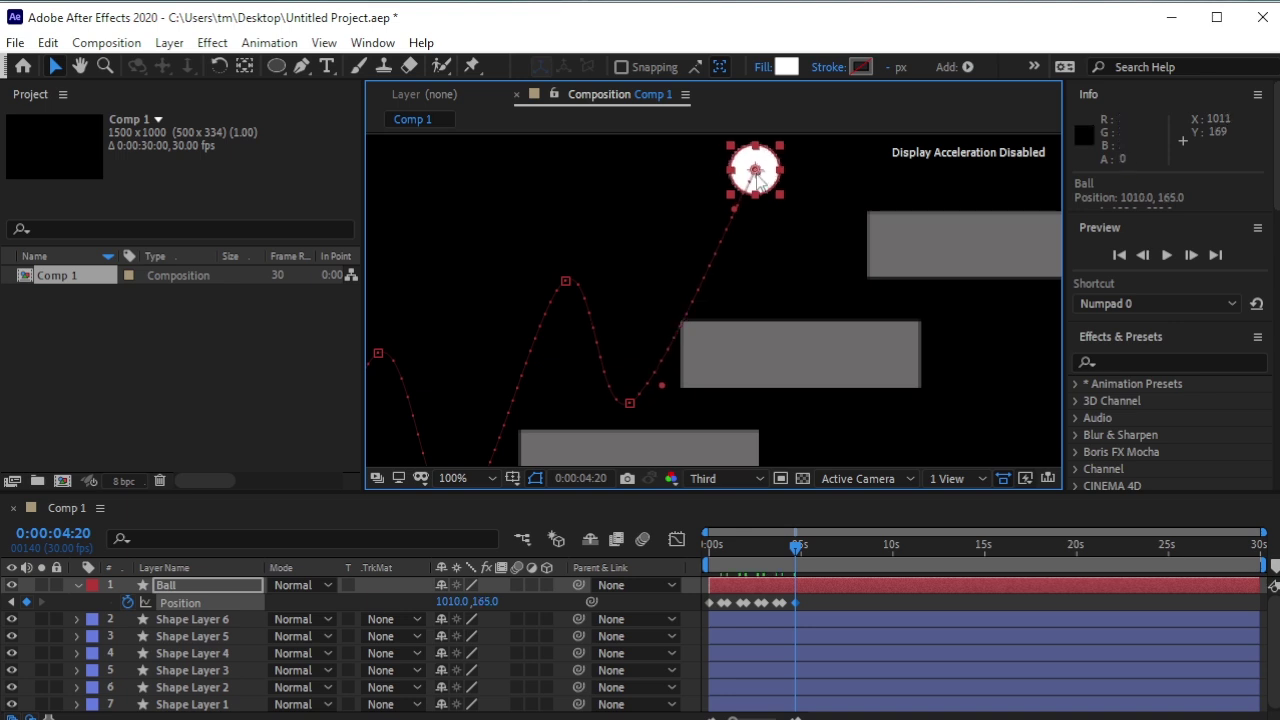
{"action": "key", "text": "space"}
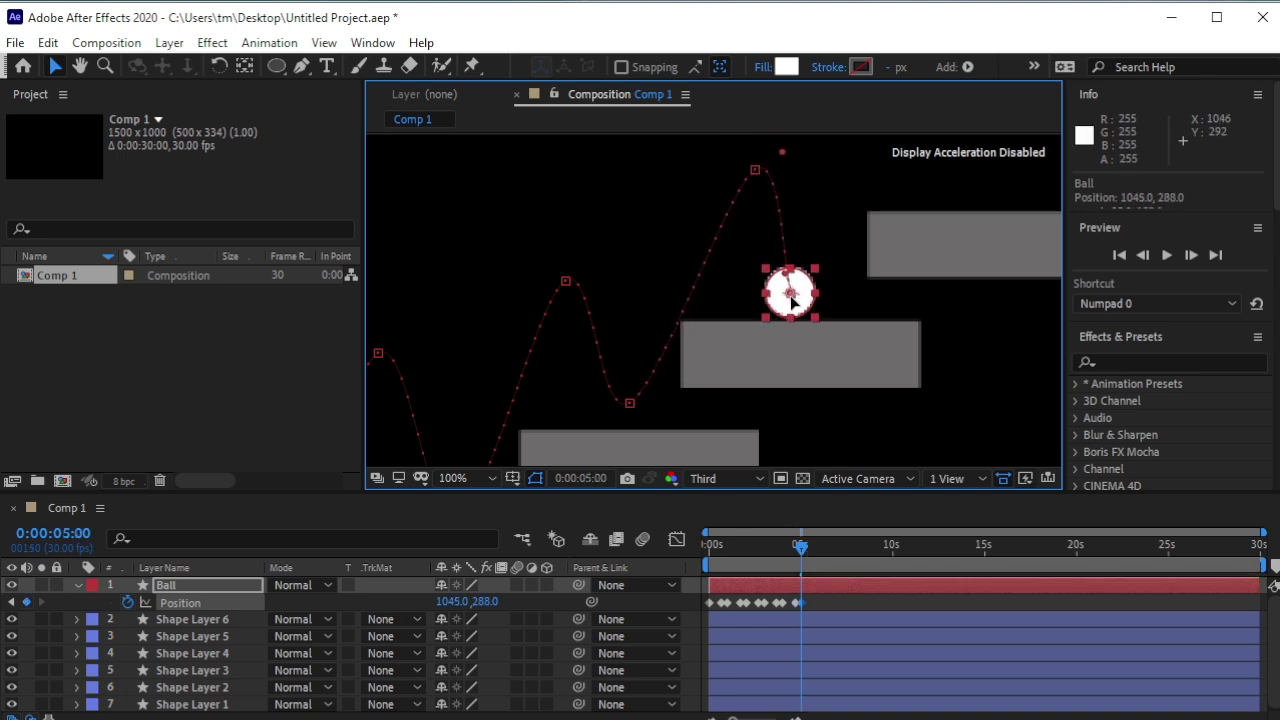
Step: Keyframe the ball's peak above the top stair at 0:00:05:20 and its landing on that stair at 0:00:06:00, about 1234, 175
{"action": "key", "text": "space"}
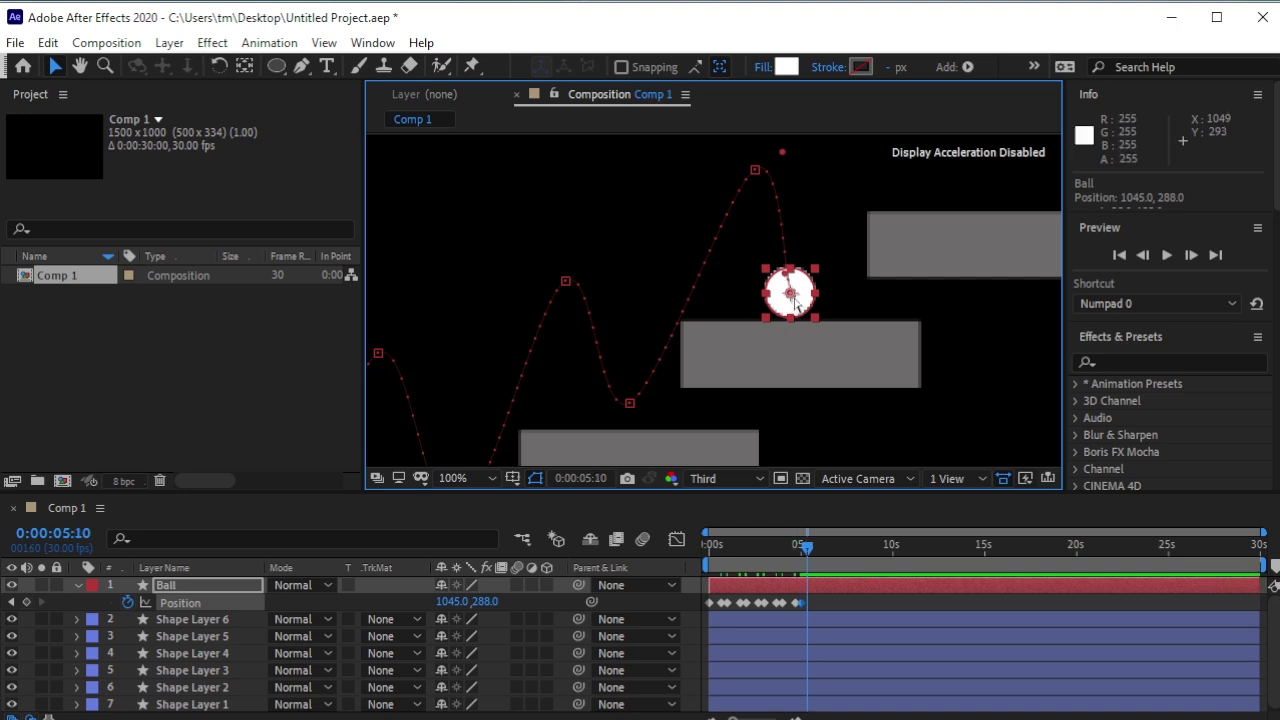
{"action": "key", "text": "space"}
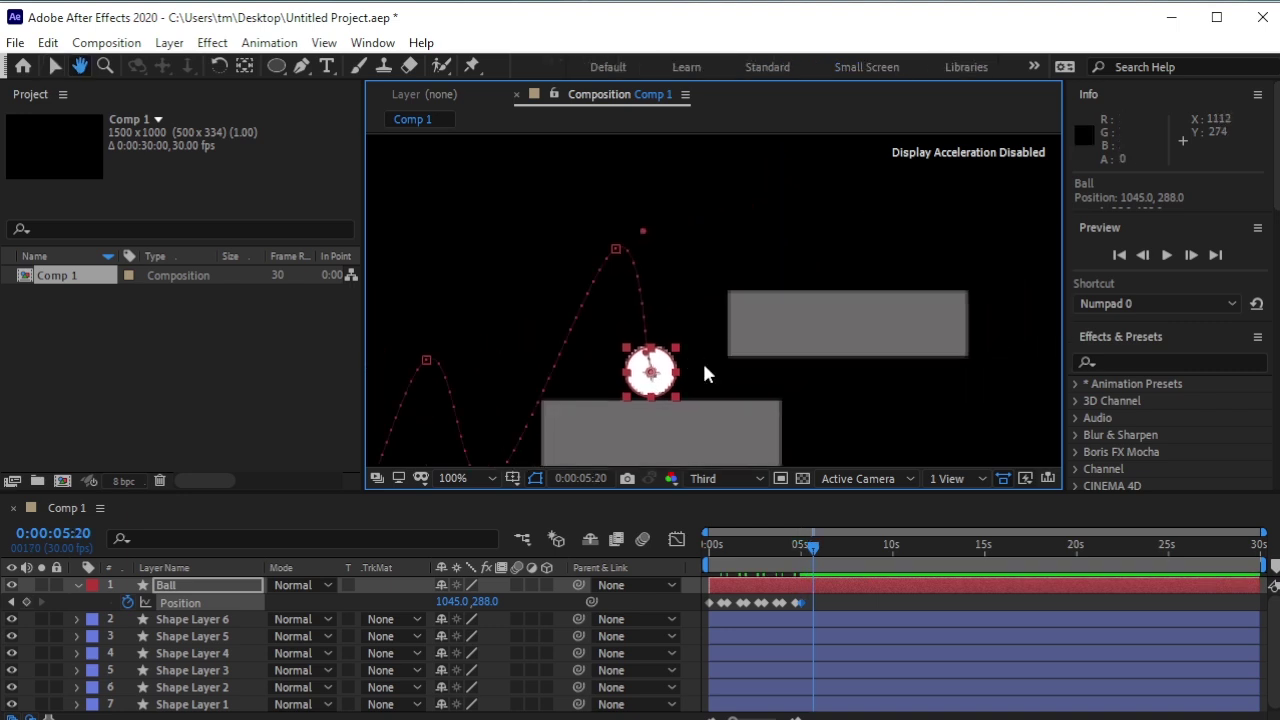
{"action": "left_click_drag", "start_coordinate": [671, 342], "coordinate": [780, 263]}
{"action": "key", "text": "h"}
{"action": "key", "text": "v"}
{"action": "left_click_drag", "start_coordinate": [724, 220], "coordinate": [783, 378]}
{"action": "key", "text": "shift+Page_Down"}
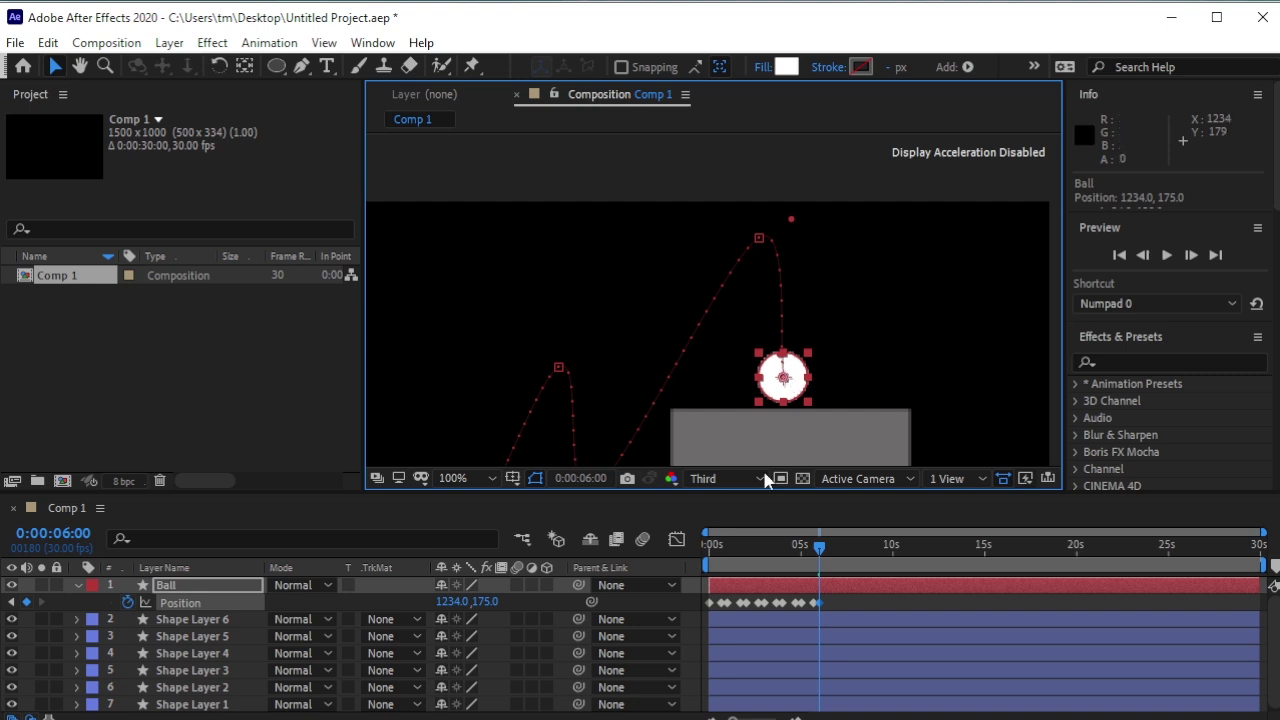
Step: Fit the whole composition in view and preview the bounce animation from 0:00:00:00
{"action": "left_click_drag", "start_coordinate": [820, 550], "coordinate": [691, 540]}
{"action": "left_click", "coordinate": [458, 479]}
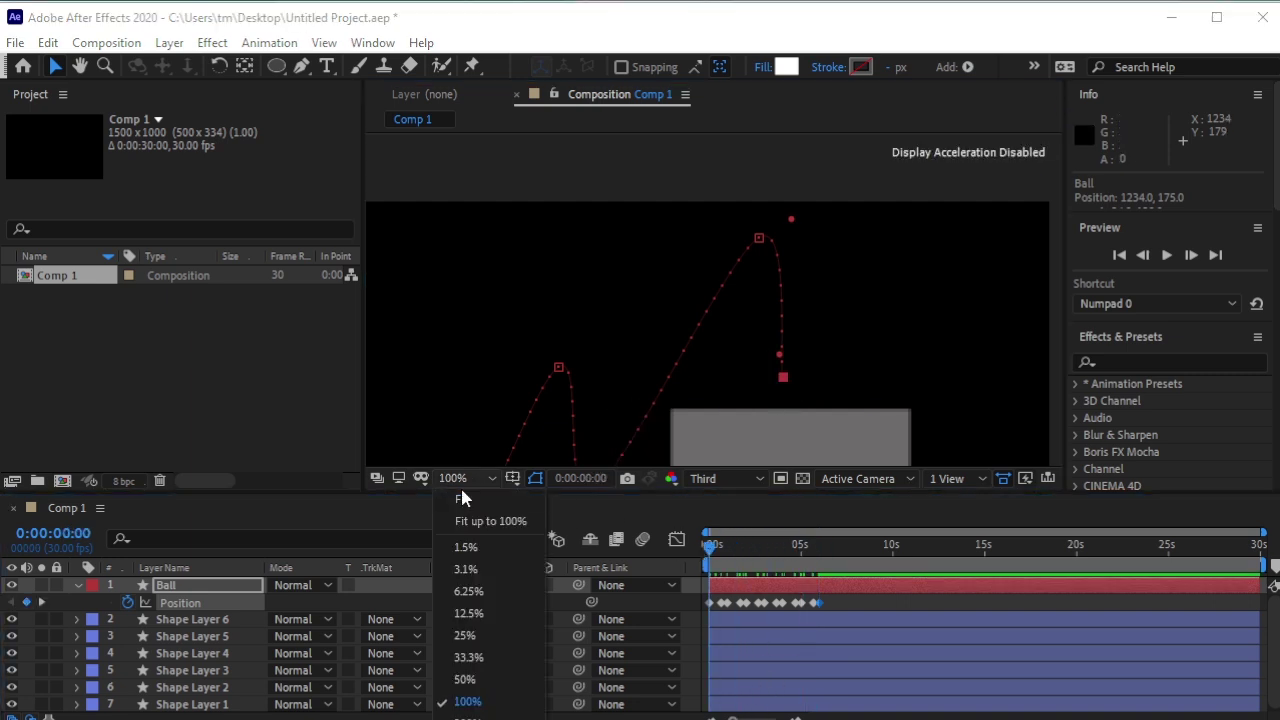
{"action": "left_click", "coordinate": [462, 497]}
{"action": "left_click", "coordinate": [420, 346]}
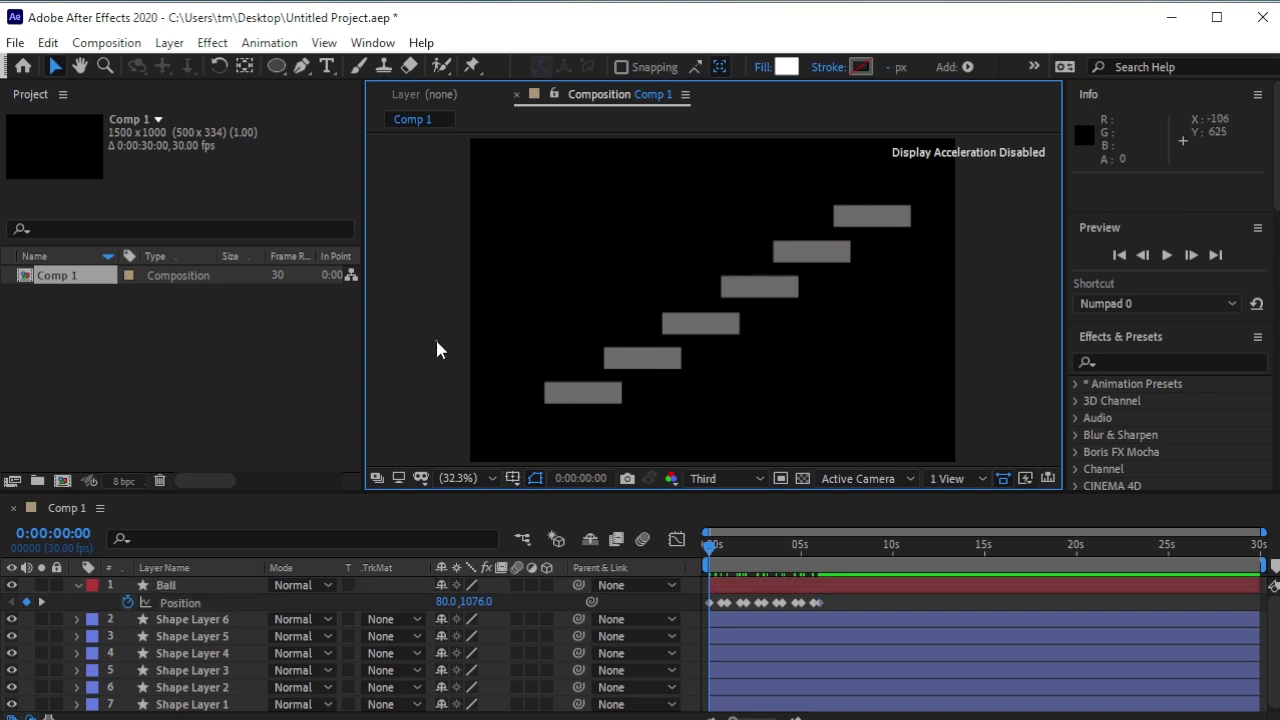
{"action": "mouse_move", "coordinate": [712, 546]}
{"action": "left_mouse_down"}
{"action": "mouse_move", "coordinate": [760, 556]}
{"action": "mouse_move", "coordinate": [641, 553]}
{"action": "left_mouse_up"}
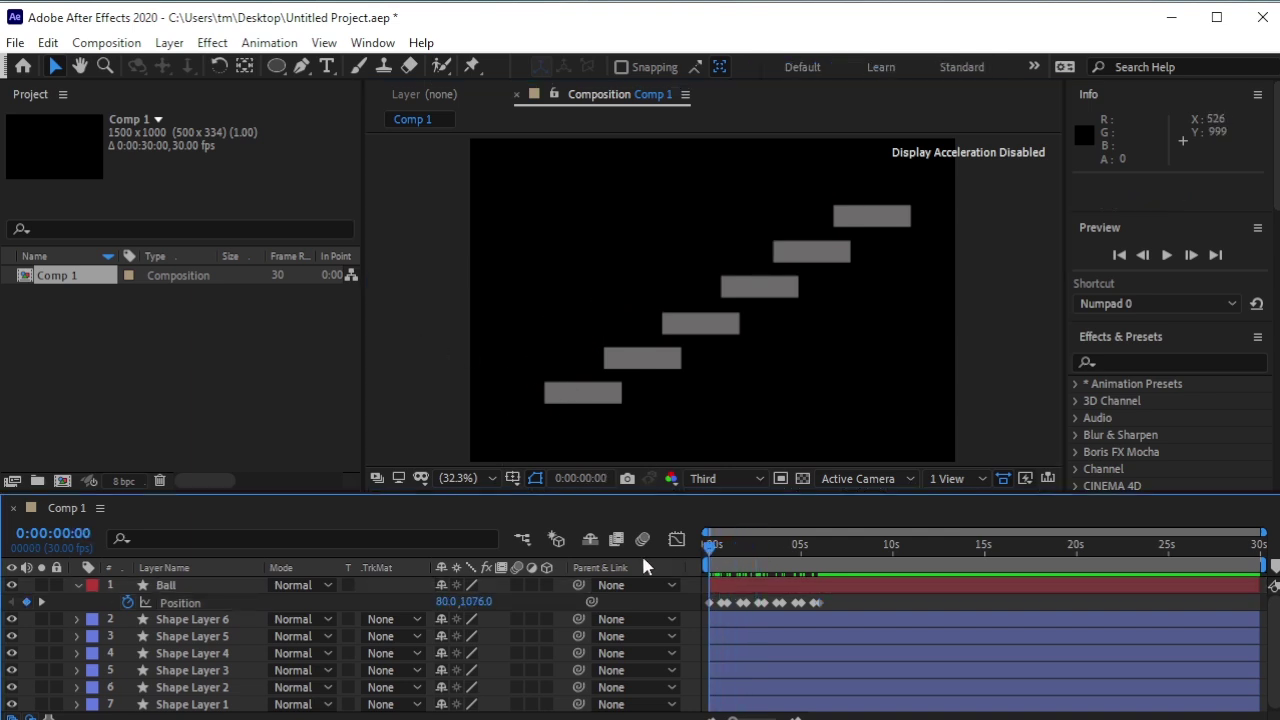
{"action": "key", "text": "space"}
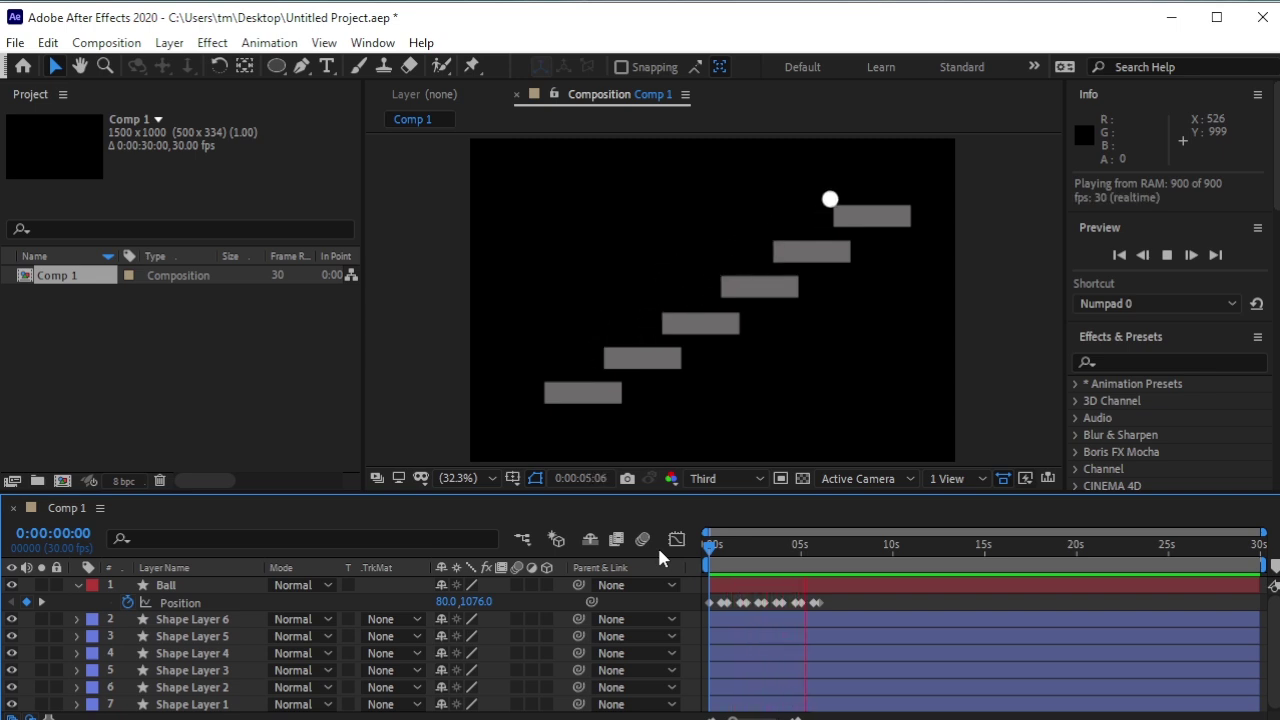
{"action": "key", "text": "space"}
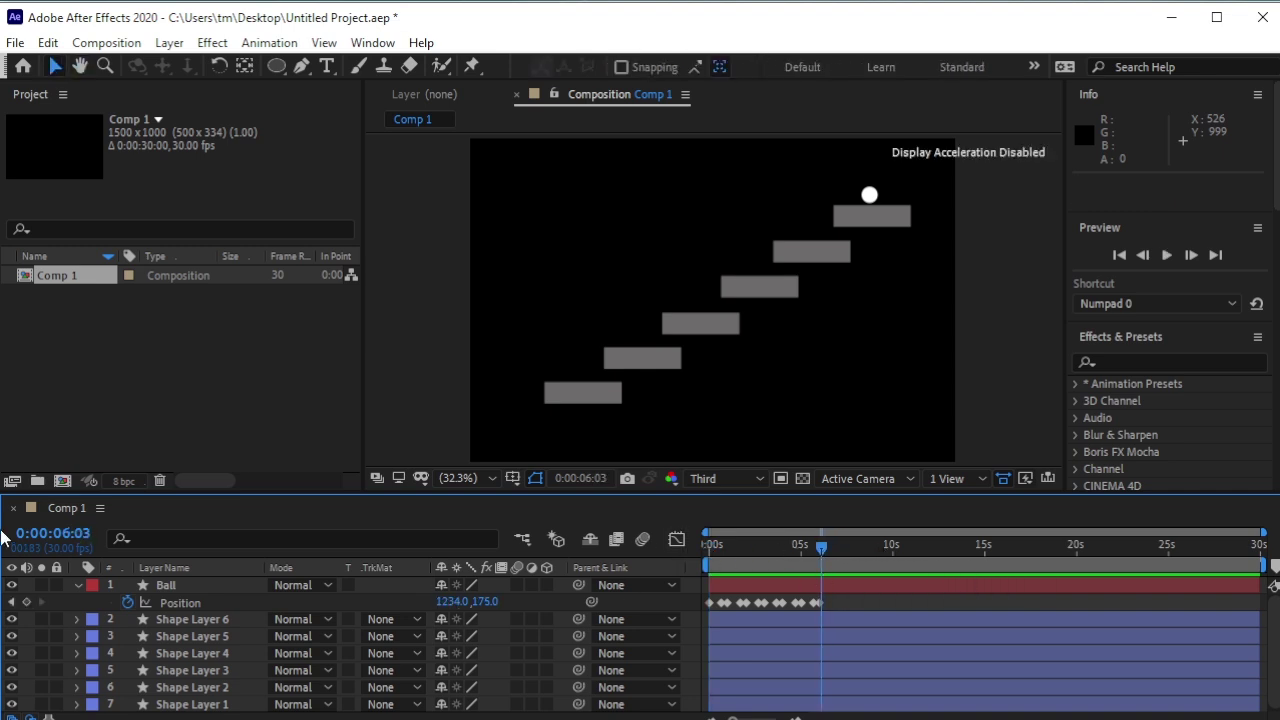
Step: Keyframe the ball's exit beyond the frame's upper edge at 0:00:06:10, about 1410, -70
{"action": "left_click", "coordinate": [13, 603]}
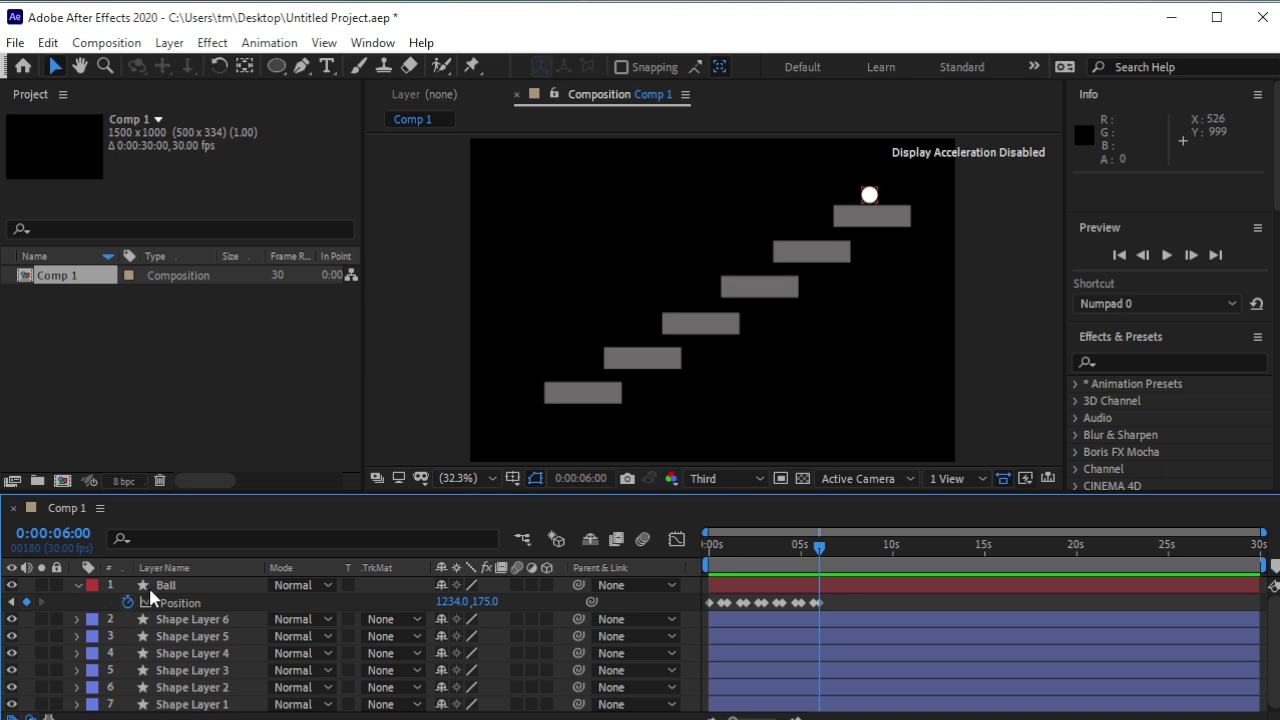
{"action": "key", "text": "shift+Page_Down"}
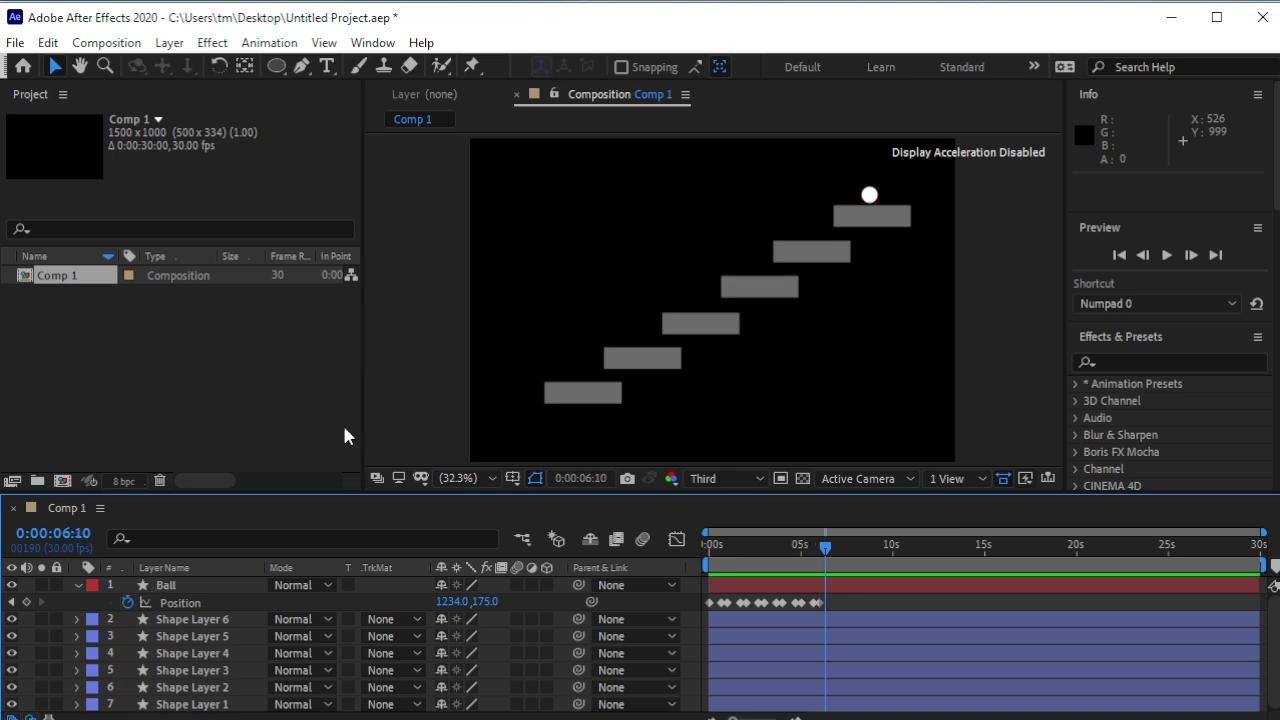
{"action": "left_click", "coordinate": [873, 197]}
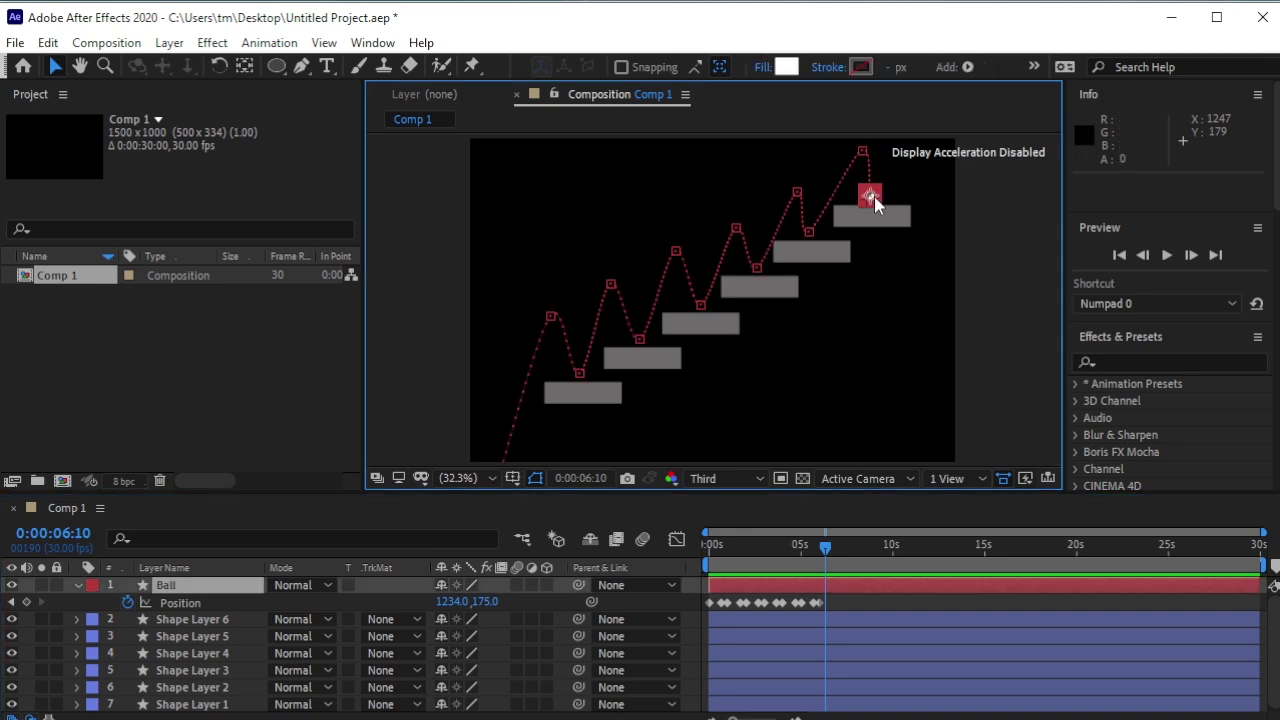
{"action": "left_click_drag", "start_coordinate": [870, 197], "coordinate": [925, 121]}
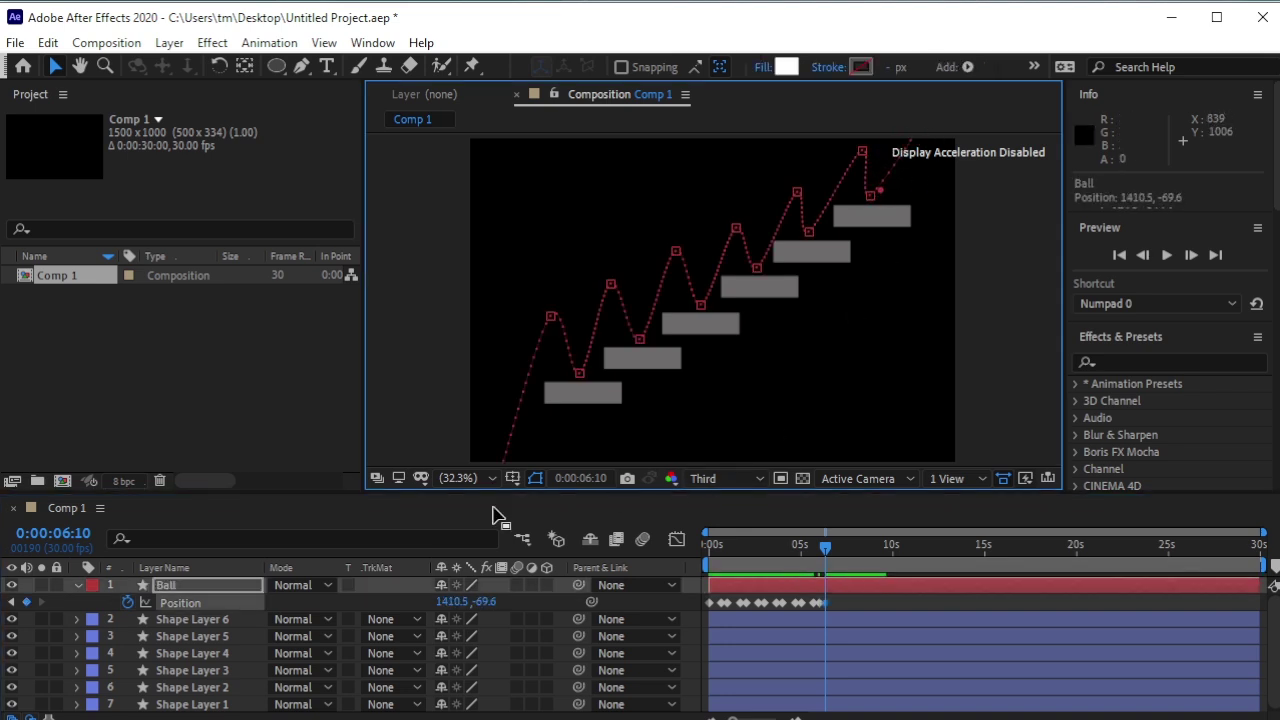
{"action": "left_click", "coordinate": [427, 404]}
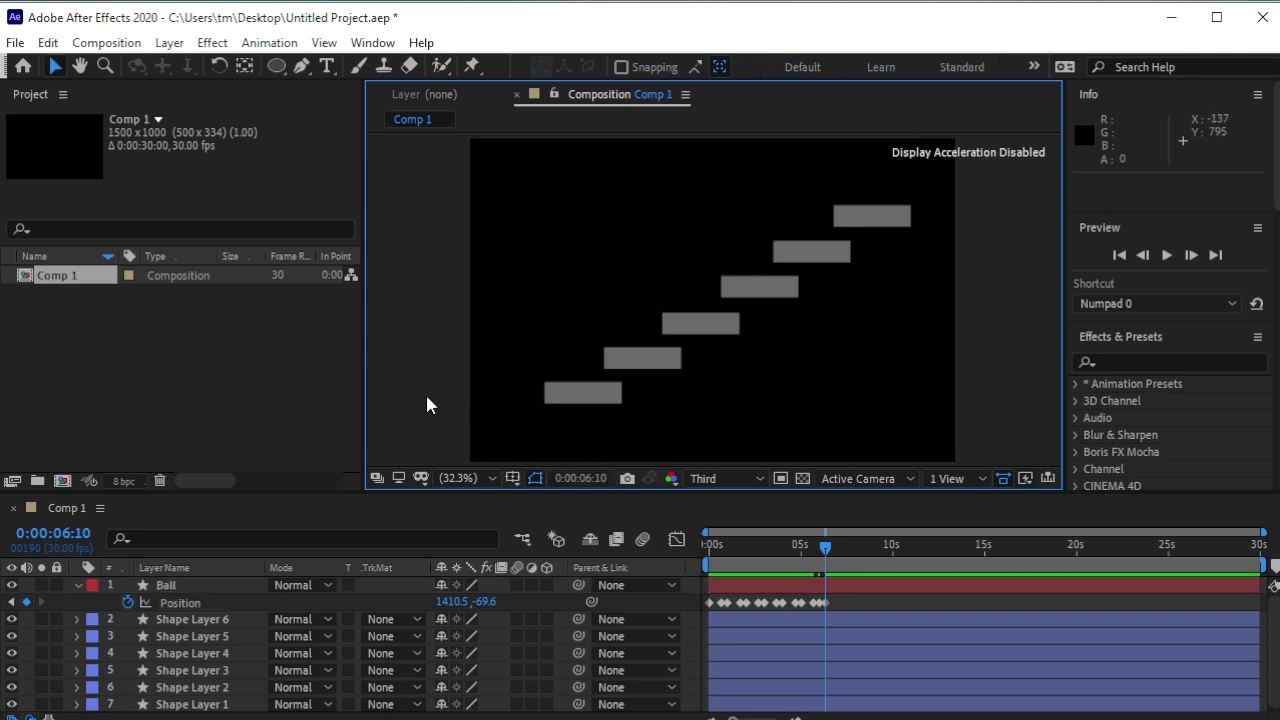
Step: Convert the ball's six stair-landing points on the motion path to sharp corners with the Convert Vertex tool
{"action": "left_click_drag", "start_coordinate": [826, 548], "coordinate": [720, 546]}
{"action": "left_click_drag", "start_coordinate": [301, 66], "coordinate": [366, 132]}
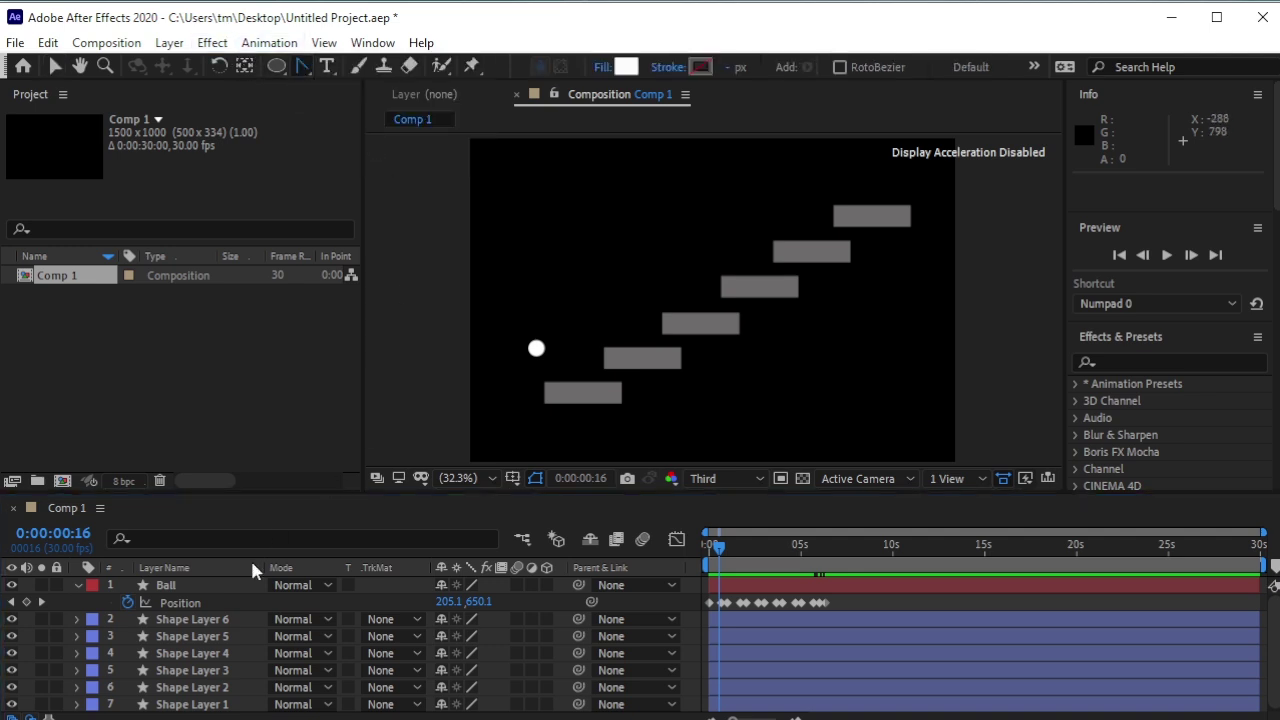
{"action": "left_click", "coordinate": [170, 584]}
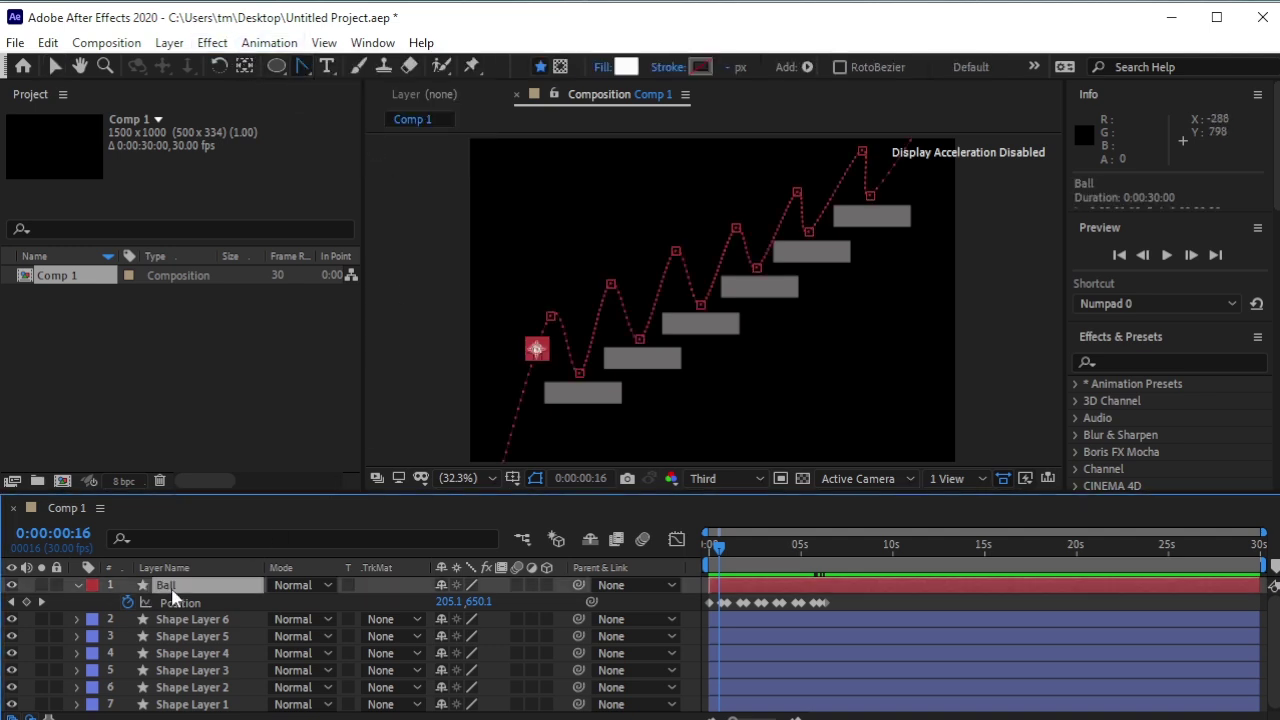
{"action": "left_click", "coordinate": [581, 379]}
{"action": "left_click", "coordinate": [640, 342]}
{"action": "left_click", "coordinate": [701, 304]}
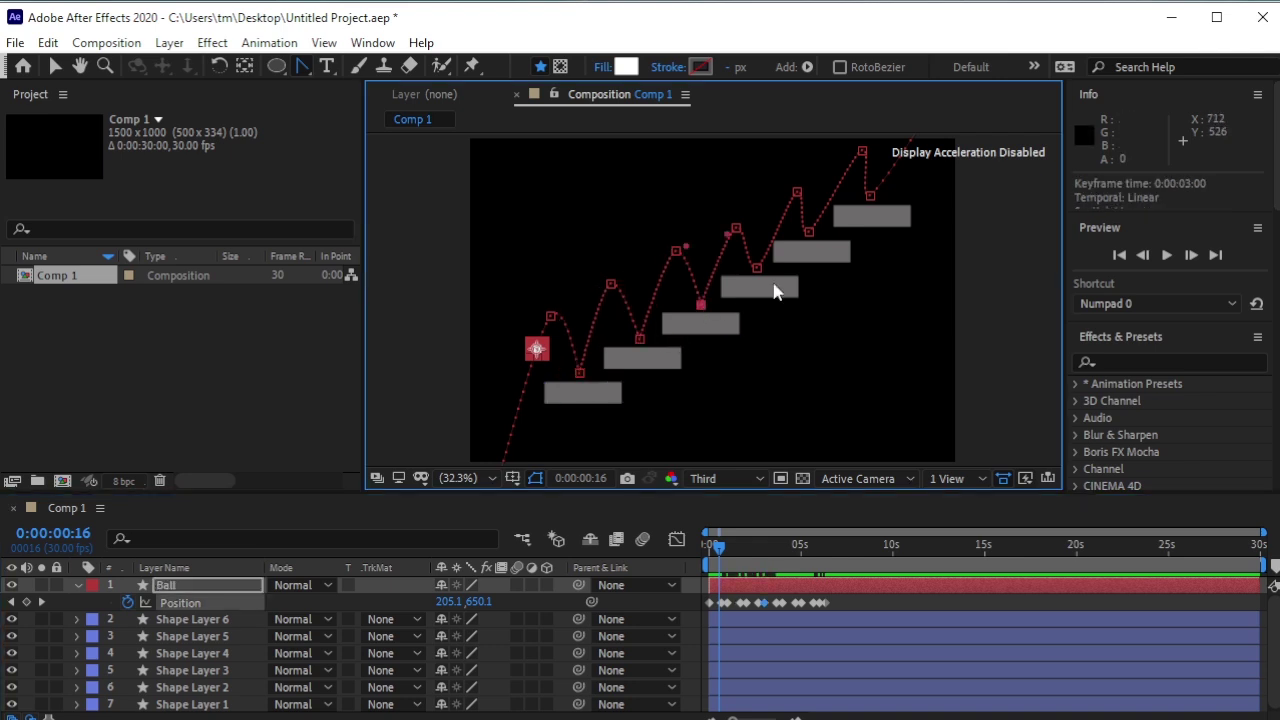
{"action": "left_click", "coordinate": [757, 268]}
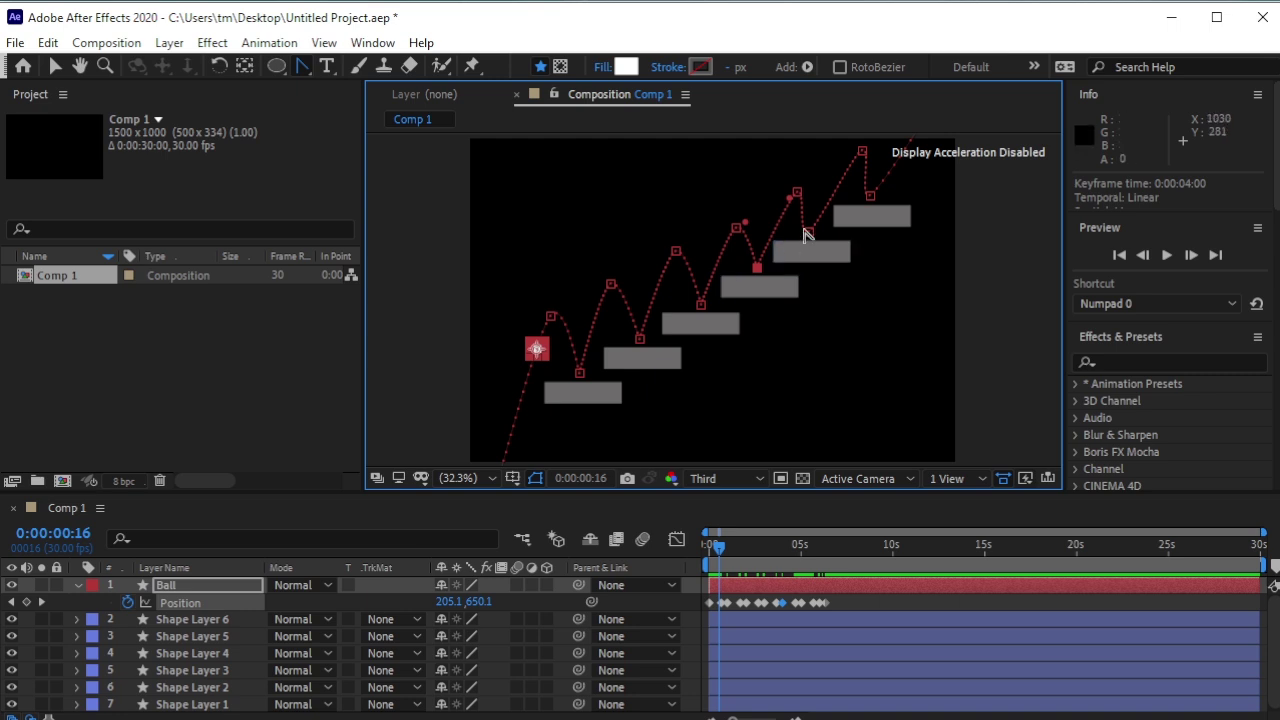
{"action": "left_click", "coordinate": [808, 234]}
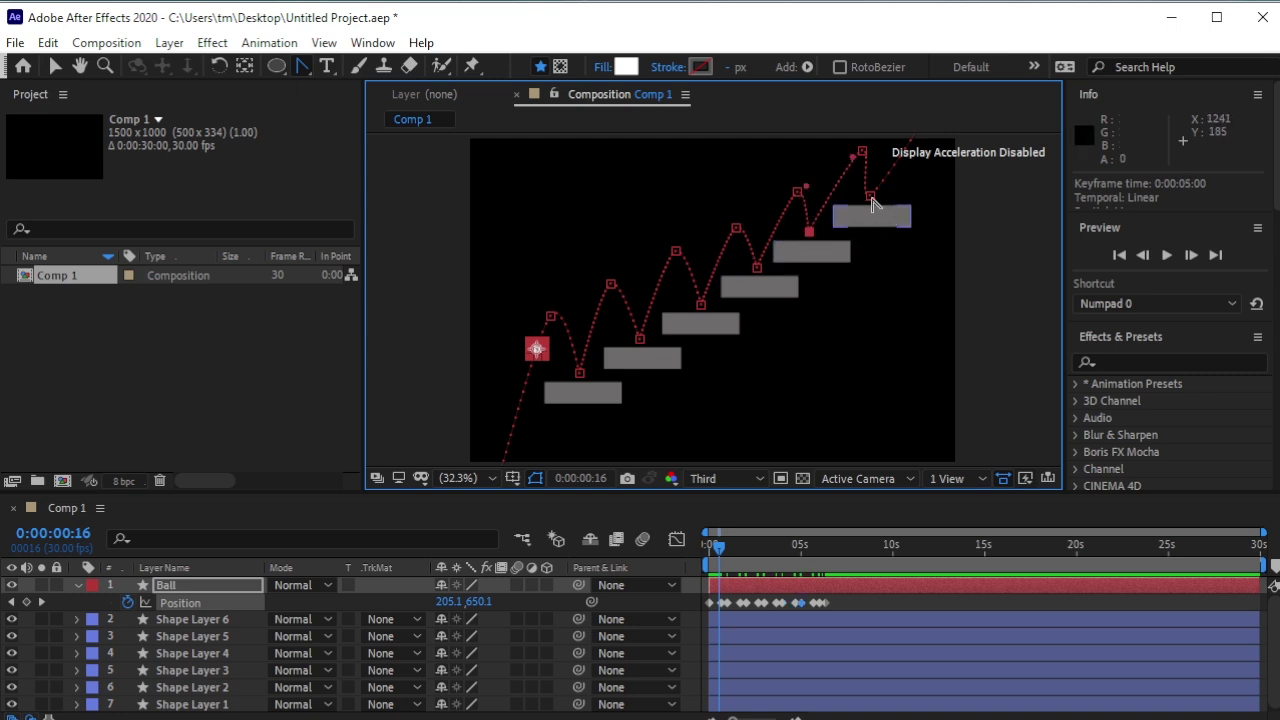
{"action": "left_click", "coordinate": [871, 197]}
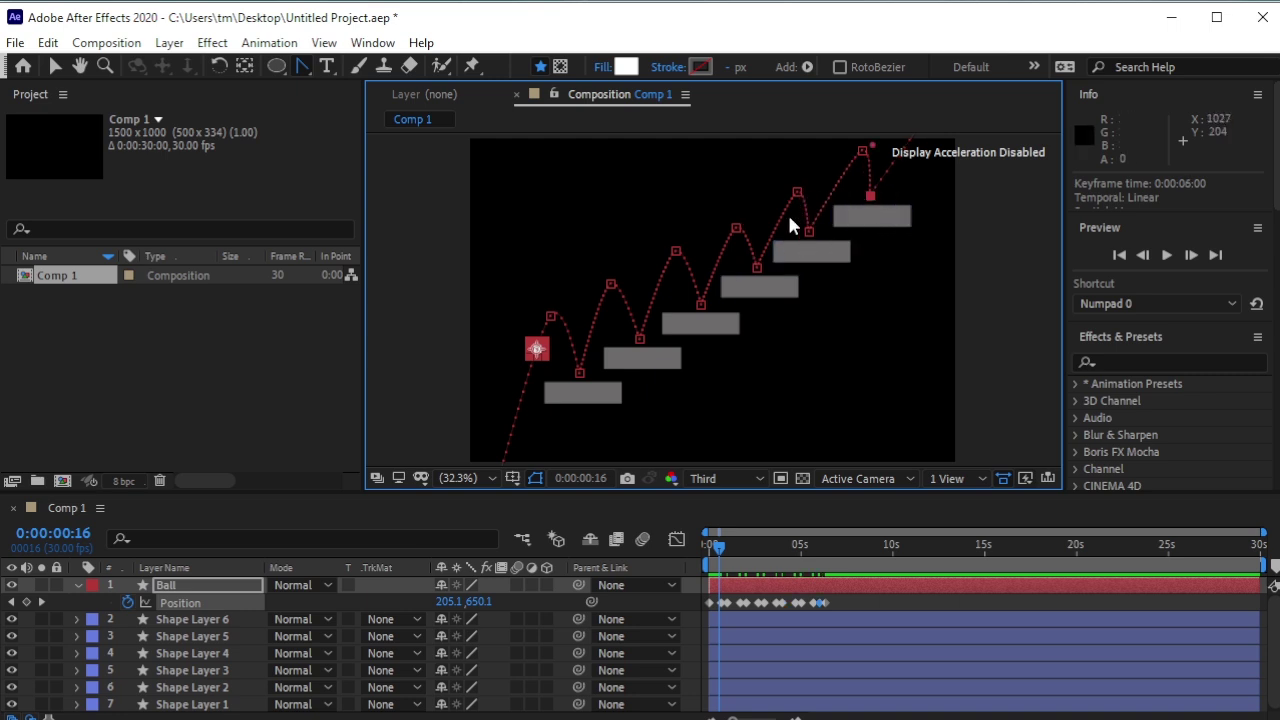
Step: Convert the motion path's six peak points to corners and shift them slightly left, the first to about 236, 579
{"action": "left_click", "coordinate": [550, 318]}
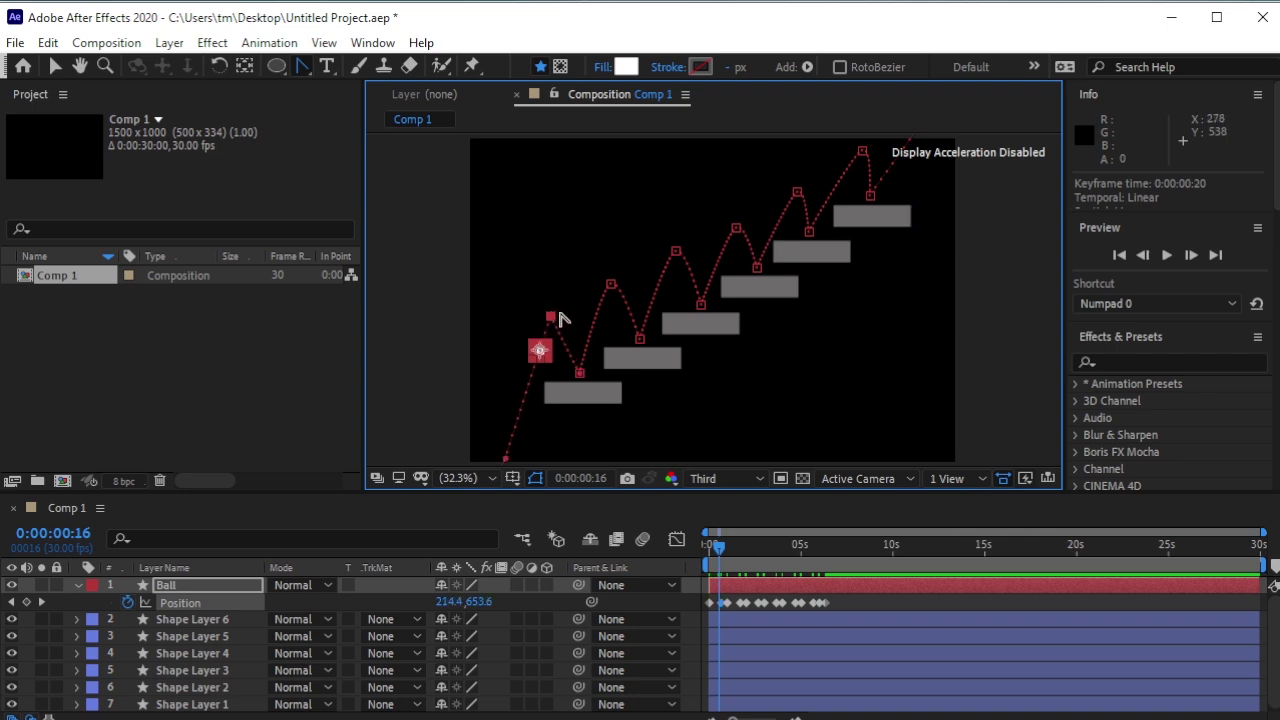
{"action": "left_click", "coordinate": [611, 286]}
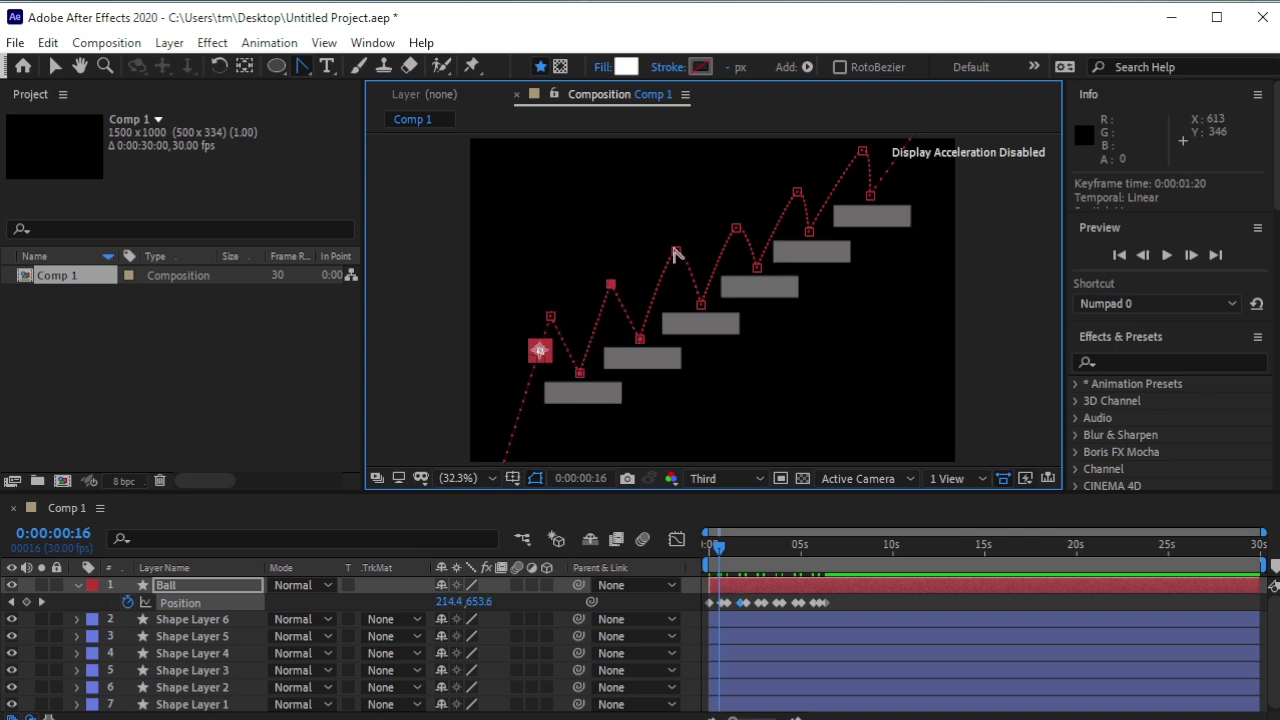
{"action": "left_click", "coordinate": [676, 252]}
{"action": "left_click", "coordinate": [736, 230]}
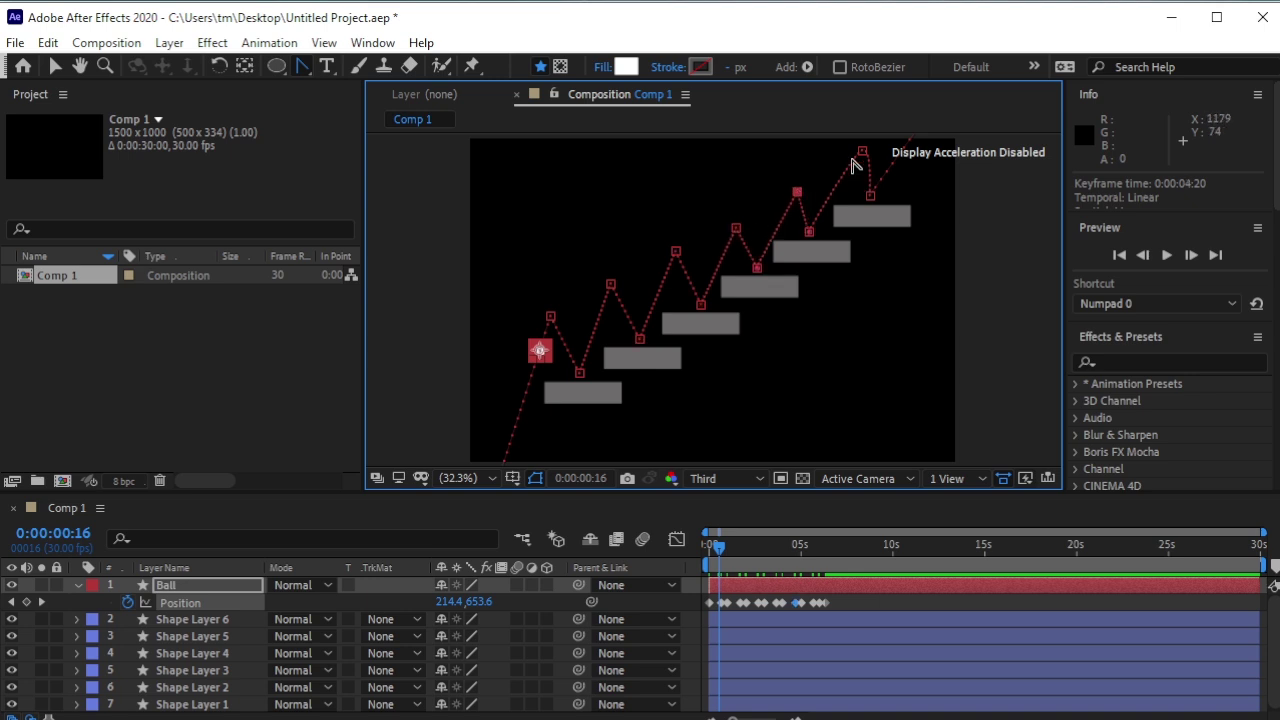
{"action": "left_click", "coordinate": [862, 152]}
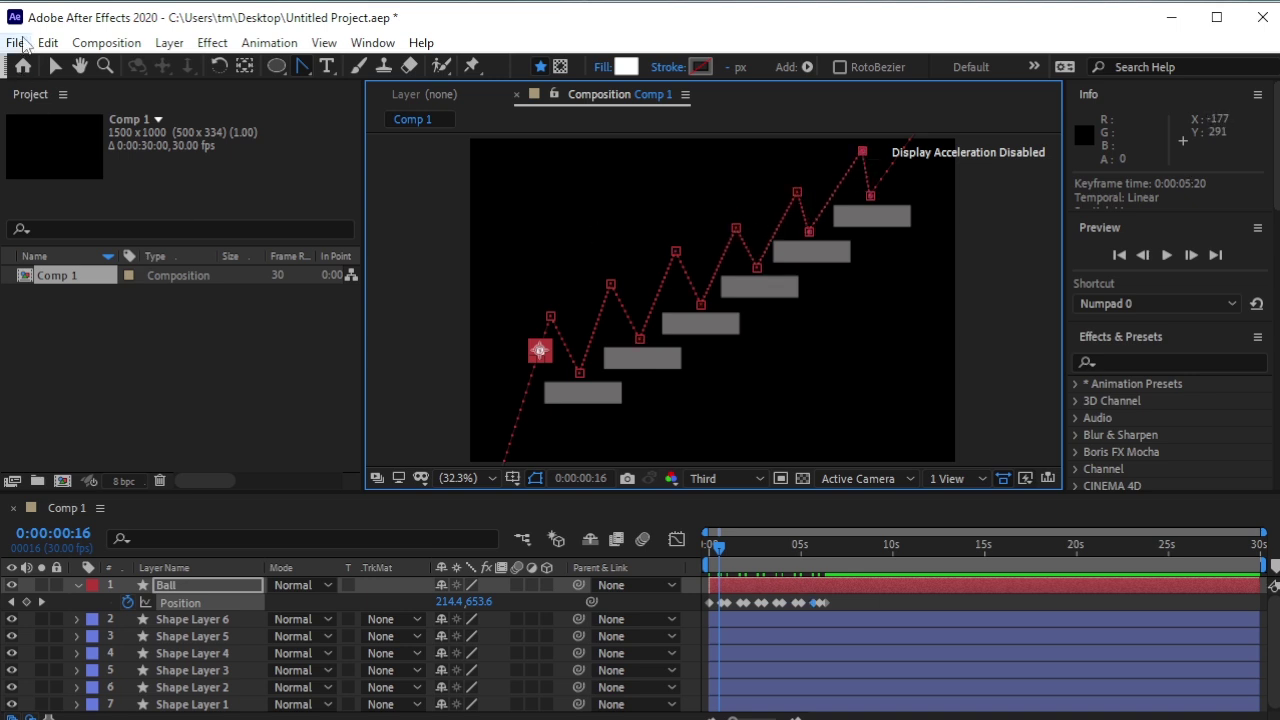
{"action": "left_click", "coordinate": [55, 66]}
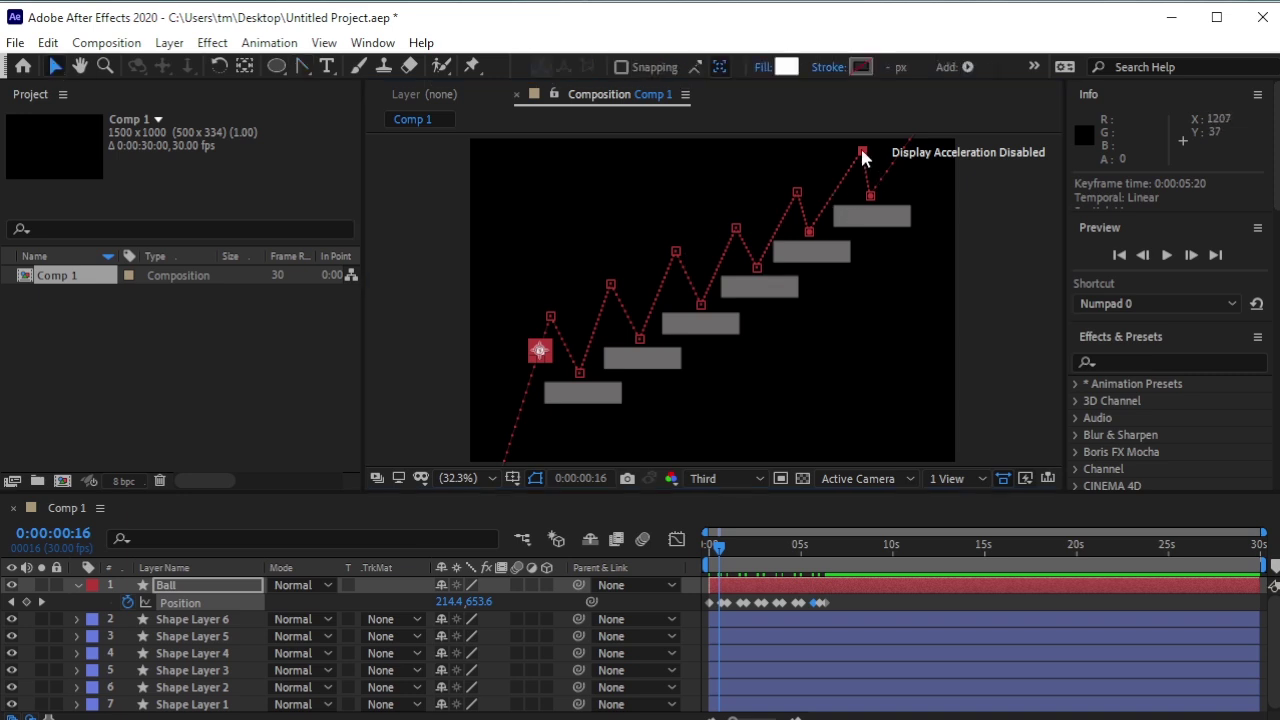
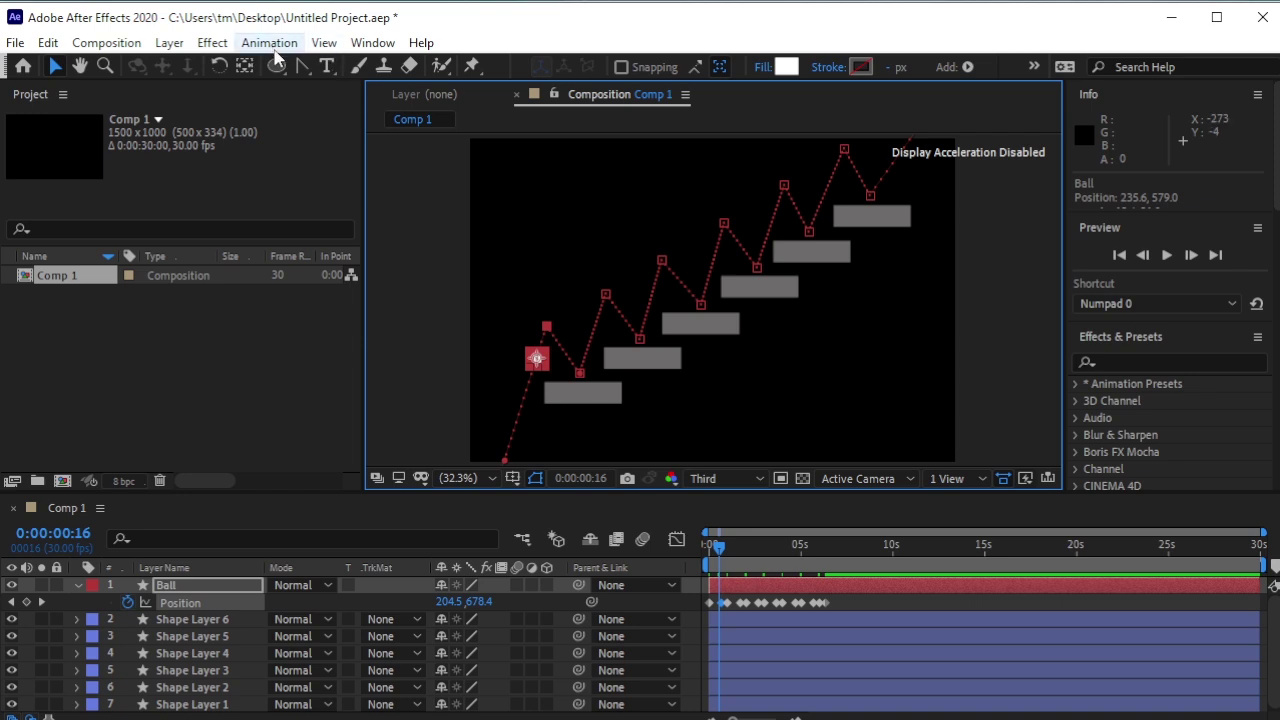
Step: Curve the motion path's first and second peaks with the Convert Vertex tool, levelling the second peak's handles to nearly horizontal
{"action": "left_click", "coordinate": [302, 64]}
{"action": "left_click", "coordinate": [547, 327]}
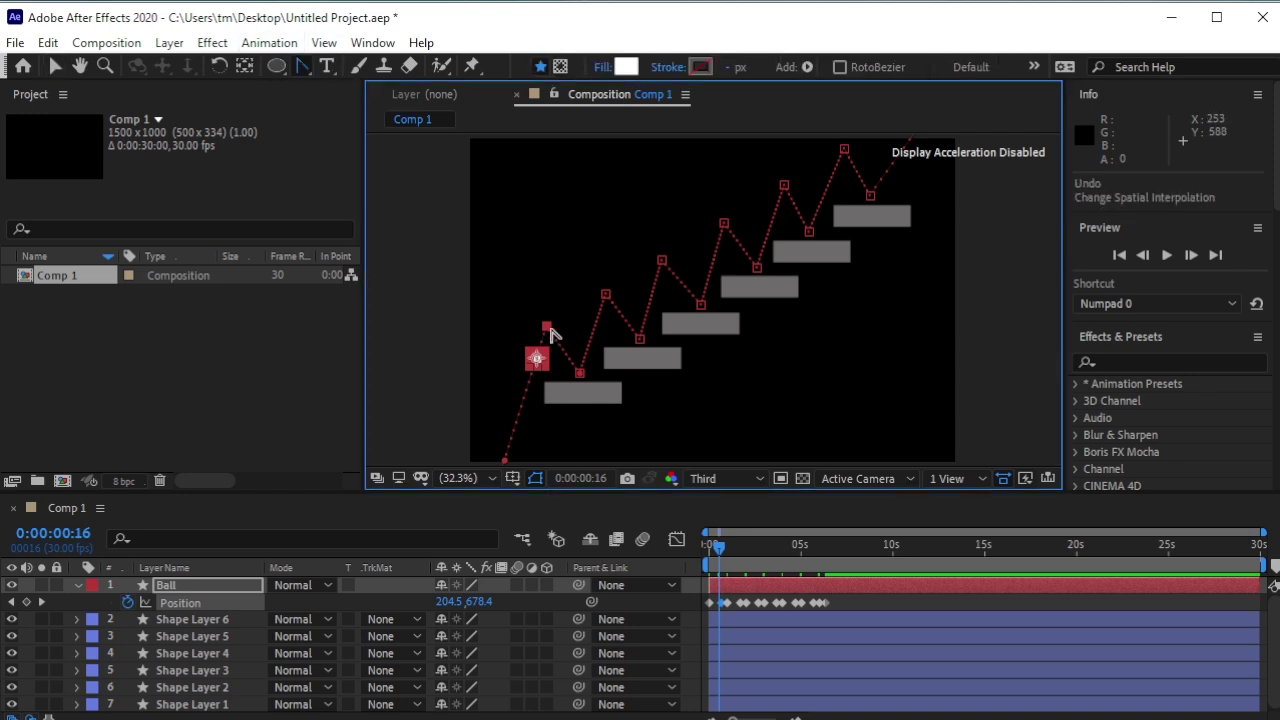
{"action": "left_click_drag", "start_coordinate": [554, 328], "coordinate": [621, 298]}
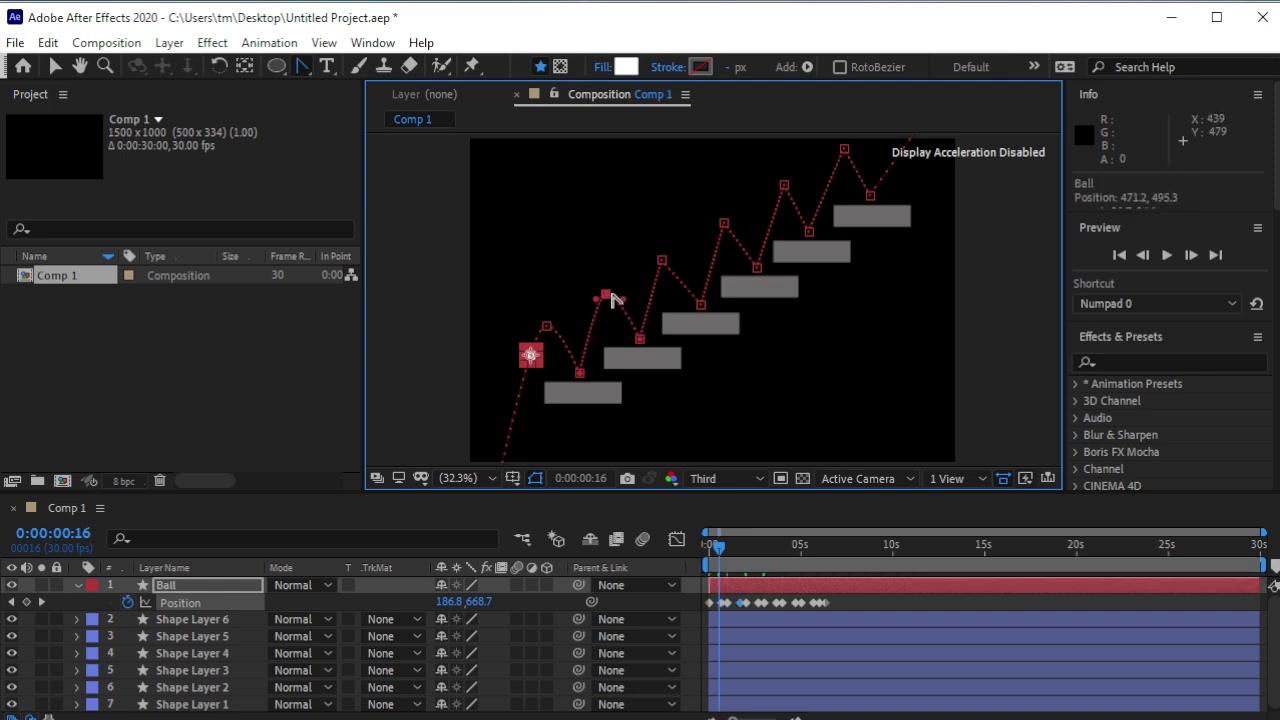
{"action": "scroll", "coordinate": [610, 296], "scroll_direction": "up", "scroll_amount": 4}
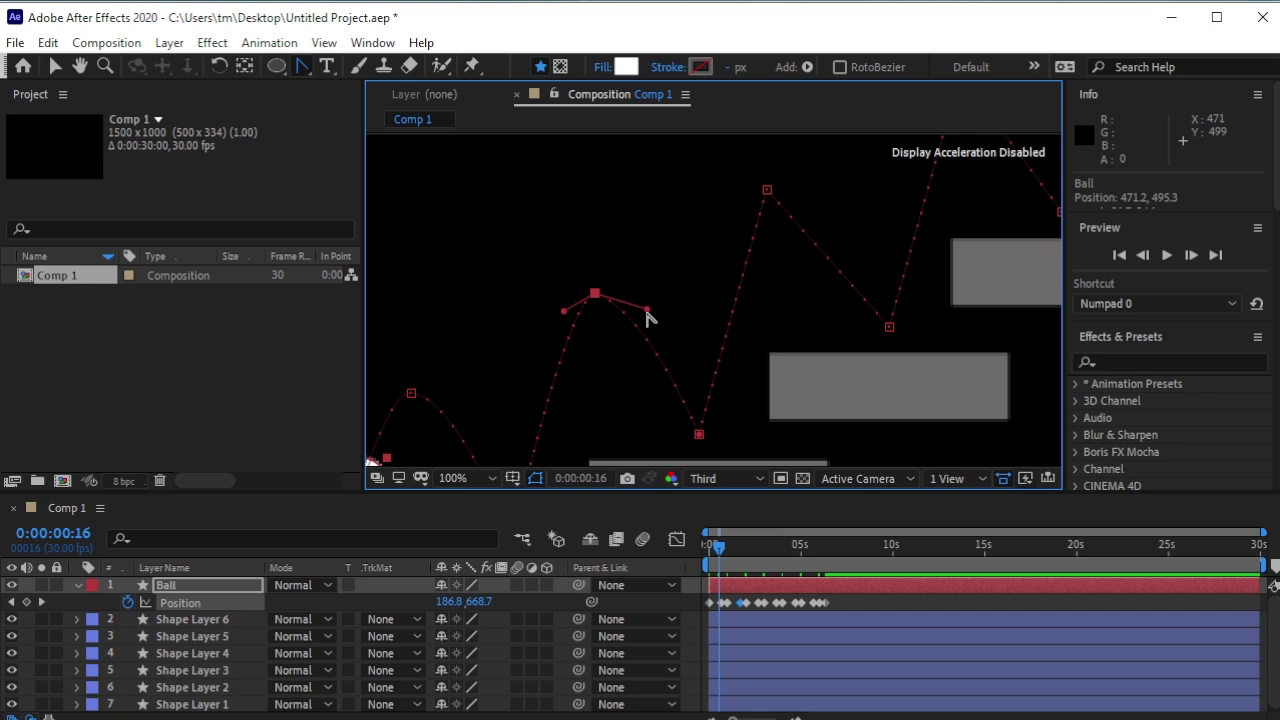
{"action": "mouse_move", "coordinate": [646, 311]}
{"action": "left_mouse_down"}
{"action": "mouse_move", "coordinate": [649, 300]}
{"action": "mouse_move", "coordinate": [623, 294]}
{"action": "mouse_move", "coordinate": [640, 296]}
{"action": "left_mouse_up"}
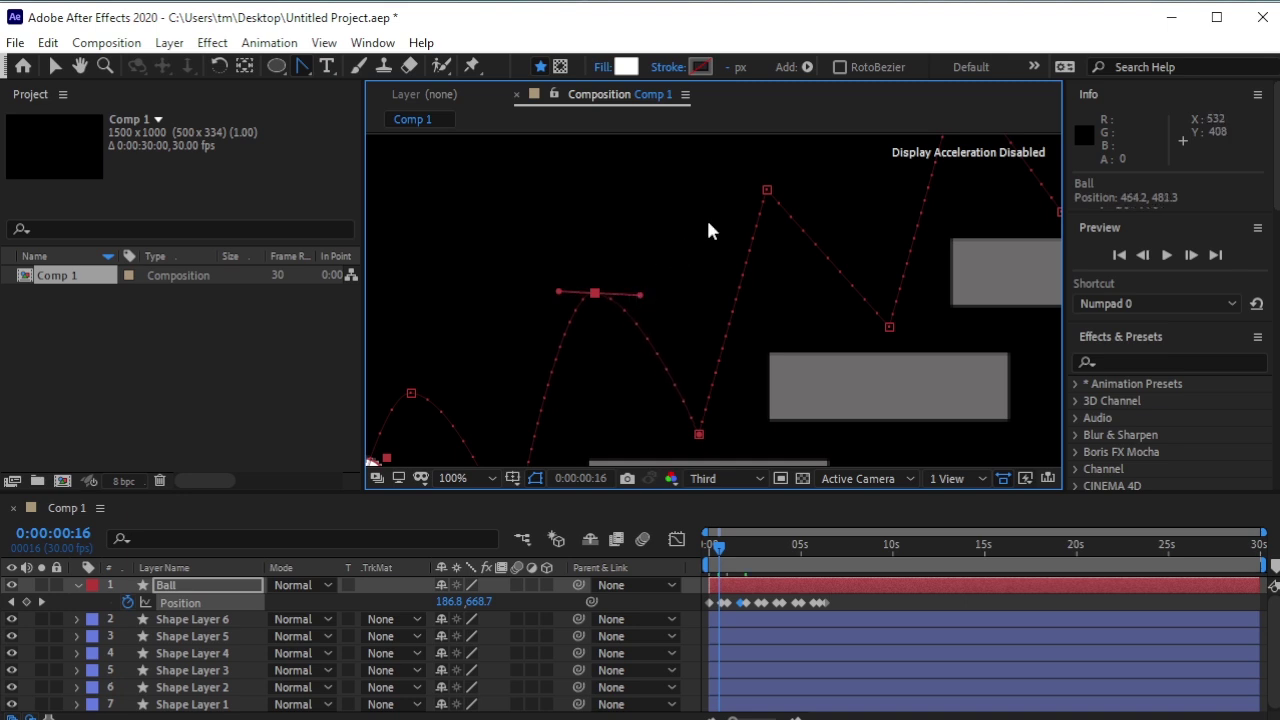
Step: Round the motion path's third and fourth peaks into smooth arcs and adjust their handles close to horizontal
{"action": "left_click_drag", "start_coordinate": [770, 195], "coordinate": [730, 195]}
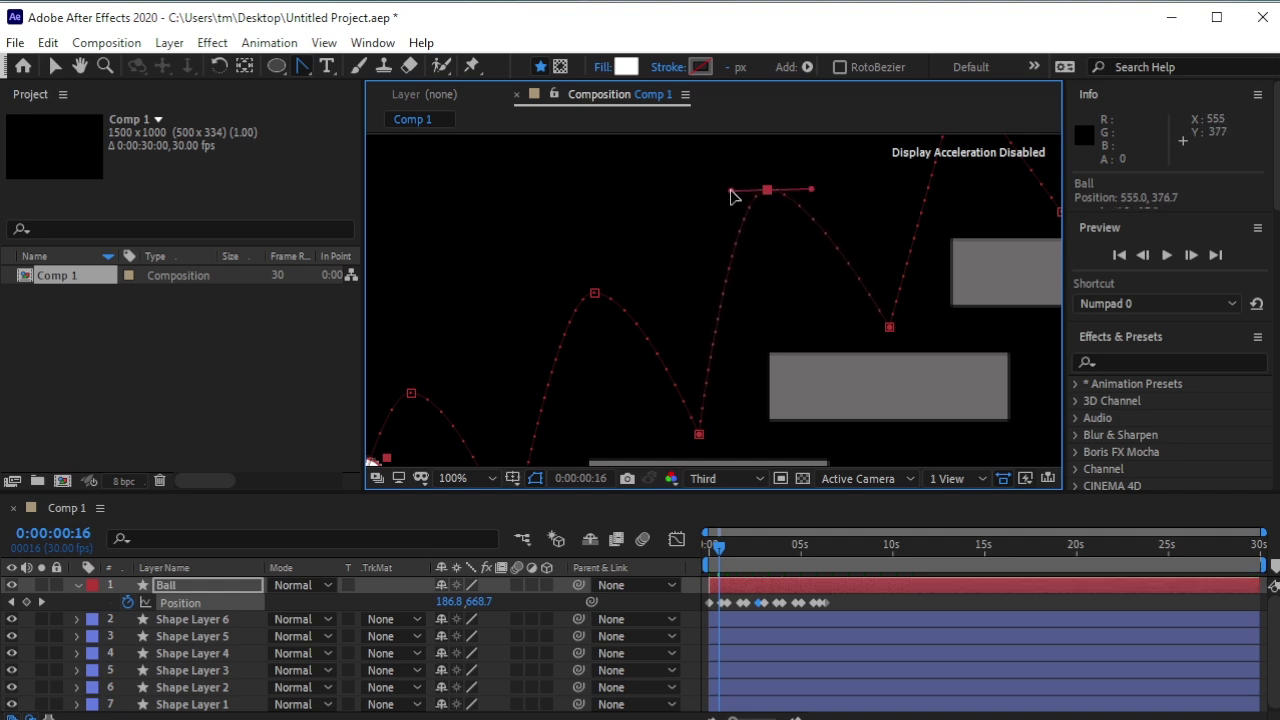
{"action": "left_click_drag", "start_coordinate": [893, 233], "coordinate": [677, 394]}
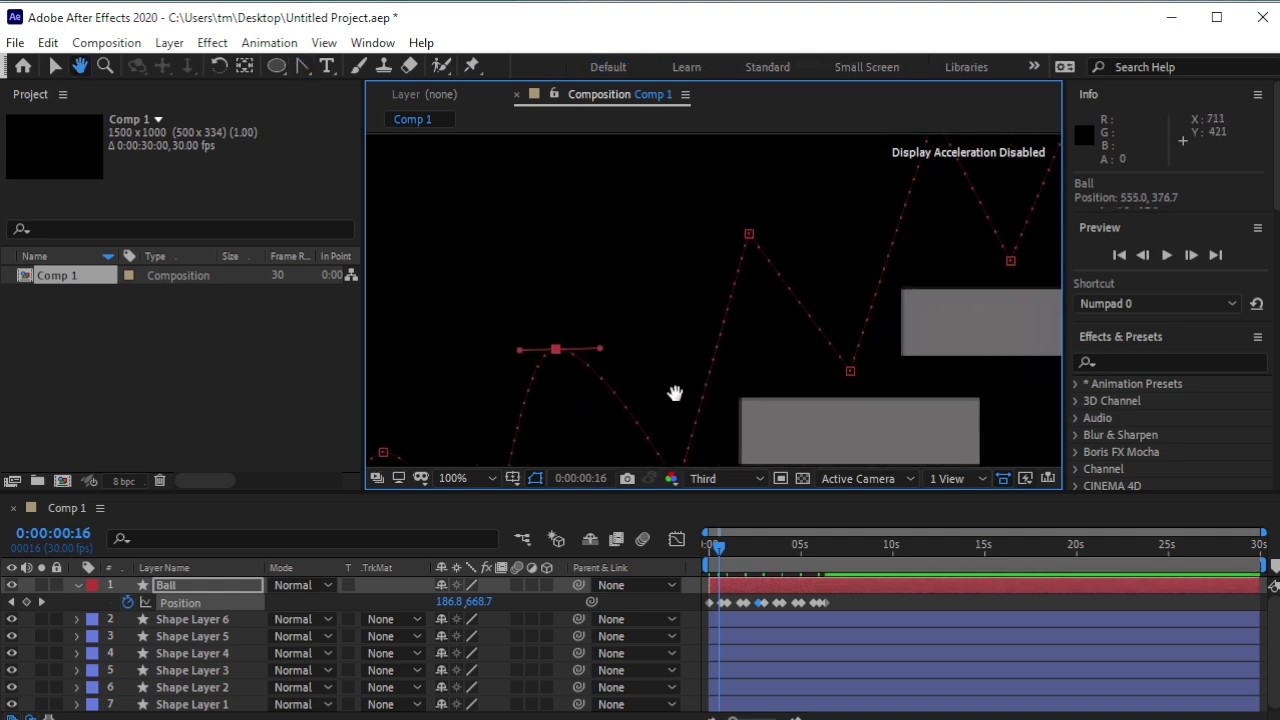
{"action": "left_click", "coordinate": [750, 236]}
{"action": "left_click_drag", "start_coordinate": [721, 257], "coordinate": [710, 232]}
{"action": "left_click_drag", "start_coordinate": [781, 214], "coordinate": [790, 244]}
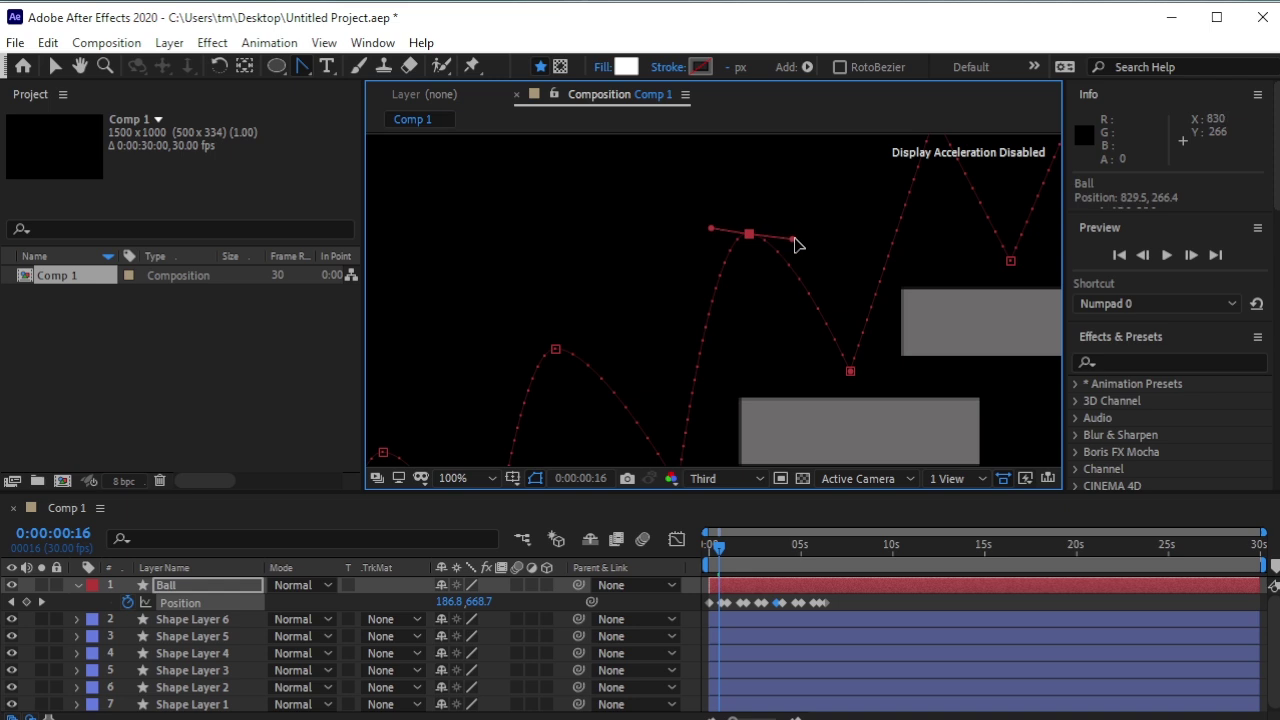
Step: Level the handles of the motion path's fifth peak and round the sixth peak into a smooth arc with nearly horizontal handles
{"action": "left_click_drag", "start_coordinate": [886, 229], "coordinate": [737, 340]}
{"action": "left_click", "coordinate": [788, 258]}
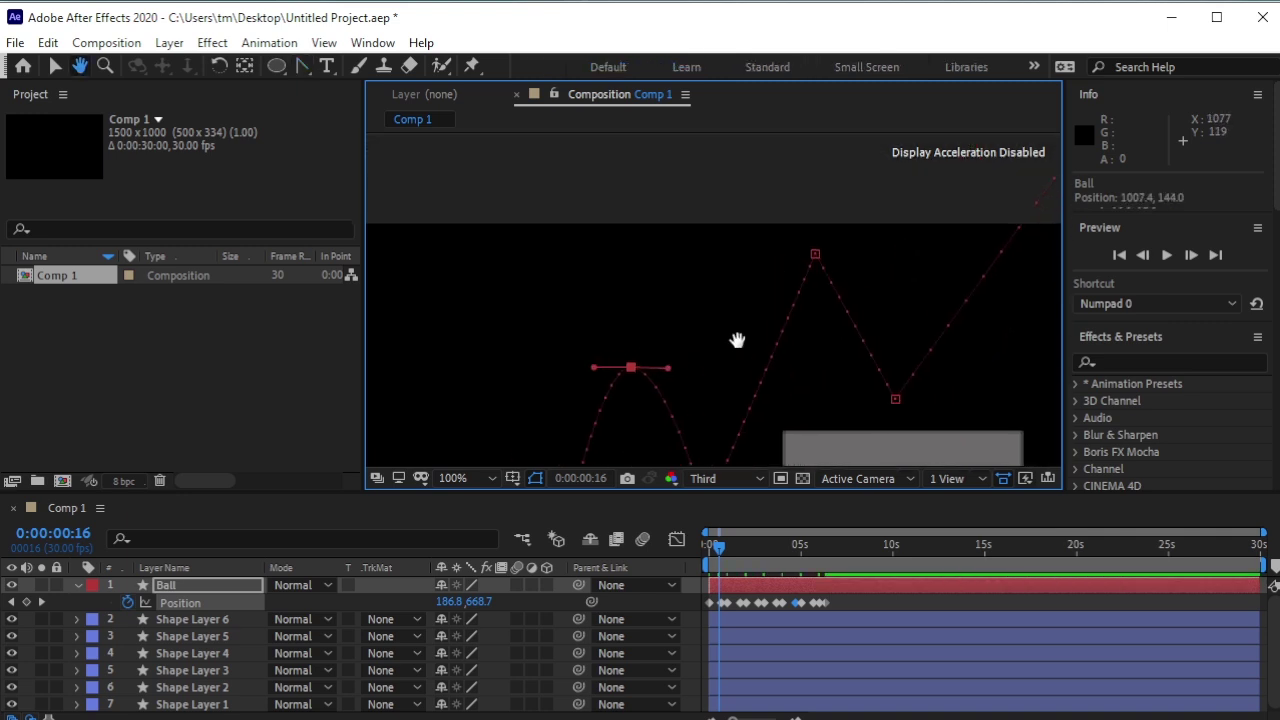
{"action": "left_click_drag", "start_coordinate": [847, 235], "coordinate": [857, 261]}
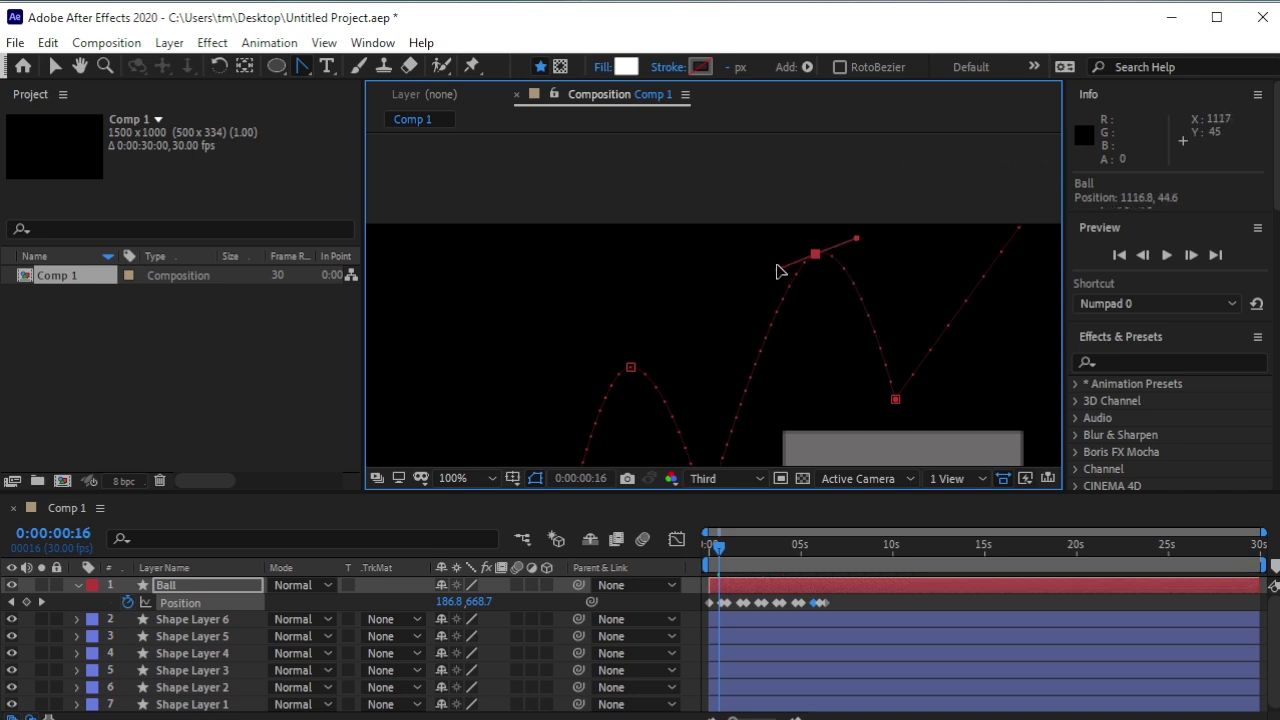
{"action": "left_click_drag", "start_coordinate": [779, 271], "coordinate": [771, 249]}
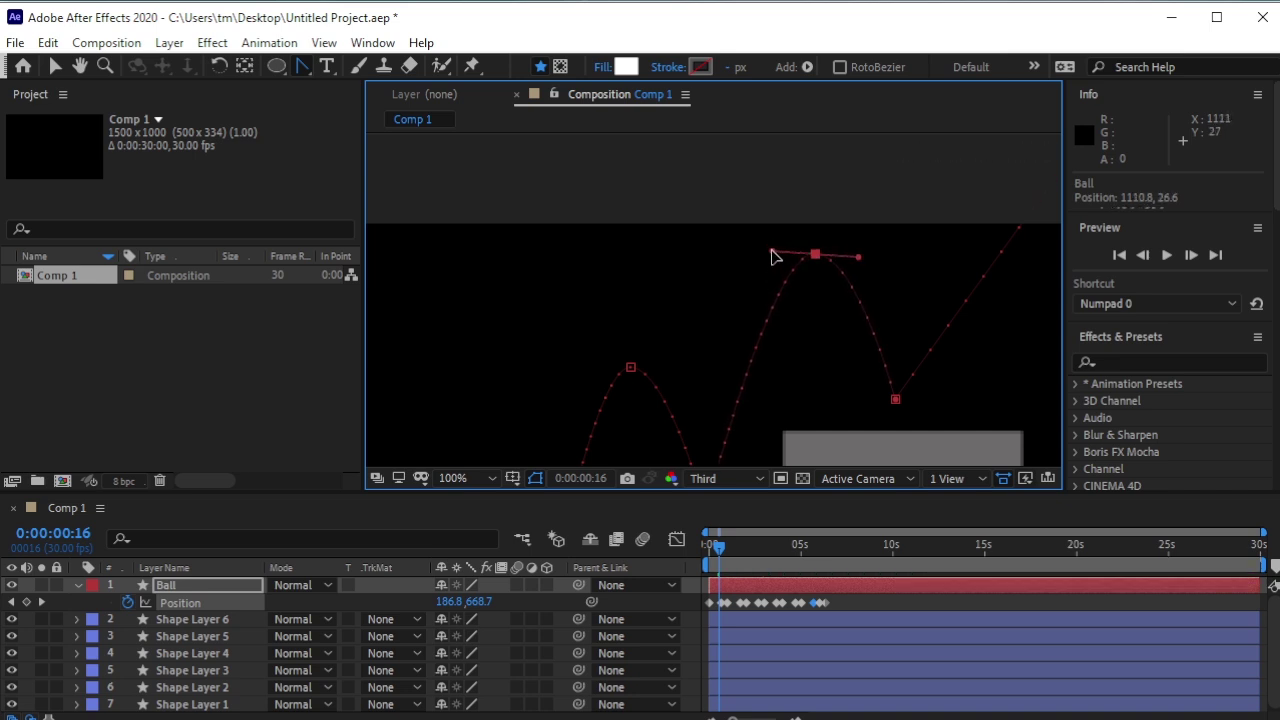
{"action": "scroll", "coordinate": [844, 293], "scroll_direction": "down", "scroll_amount": 2}
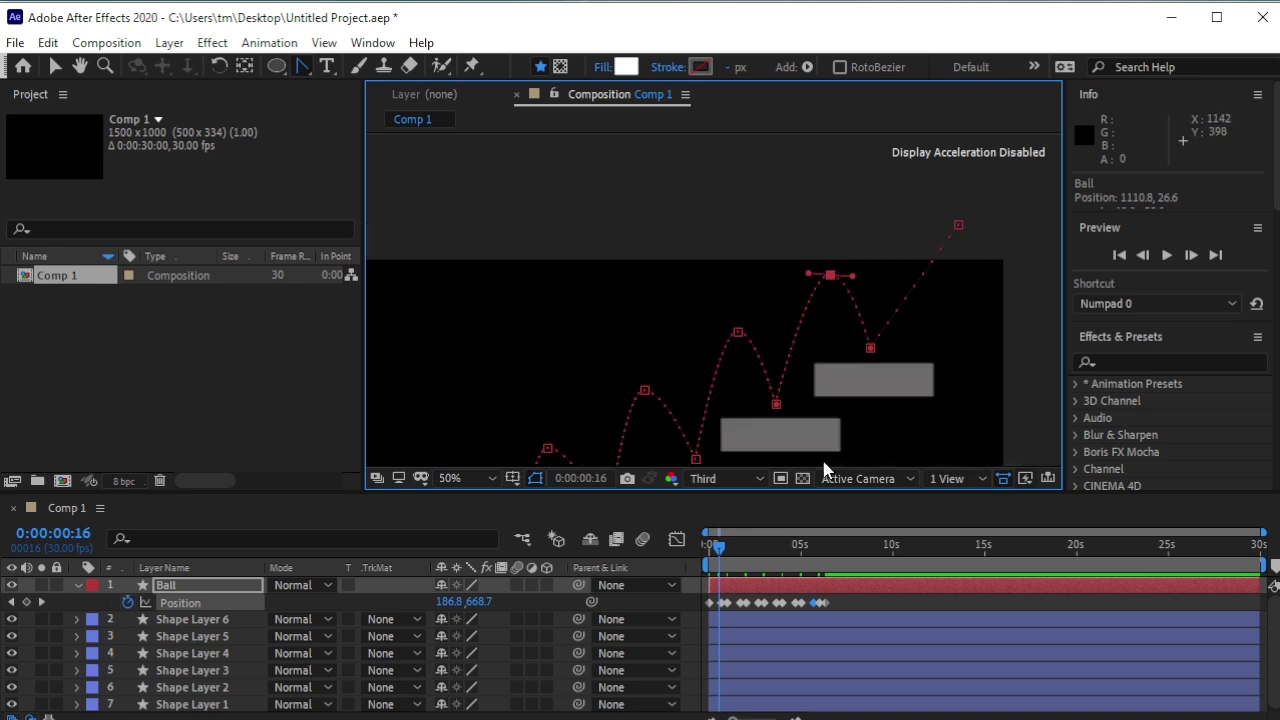
Step: Preview the ball's bounce animation and fit the whole composition in the viewer
{"action": "left_click", "coordinate": [450, 478]}
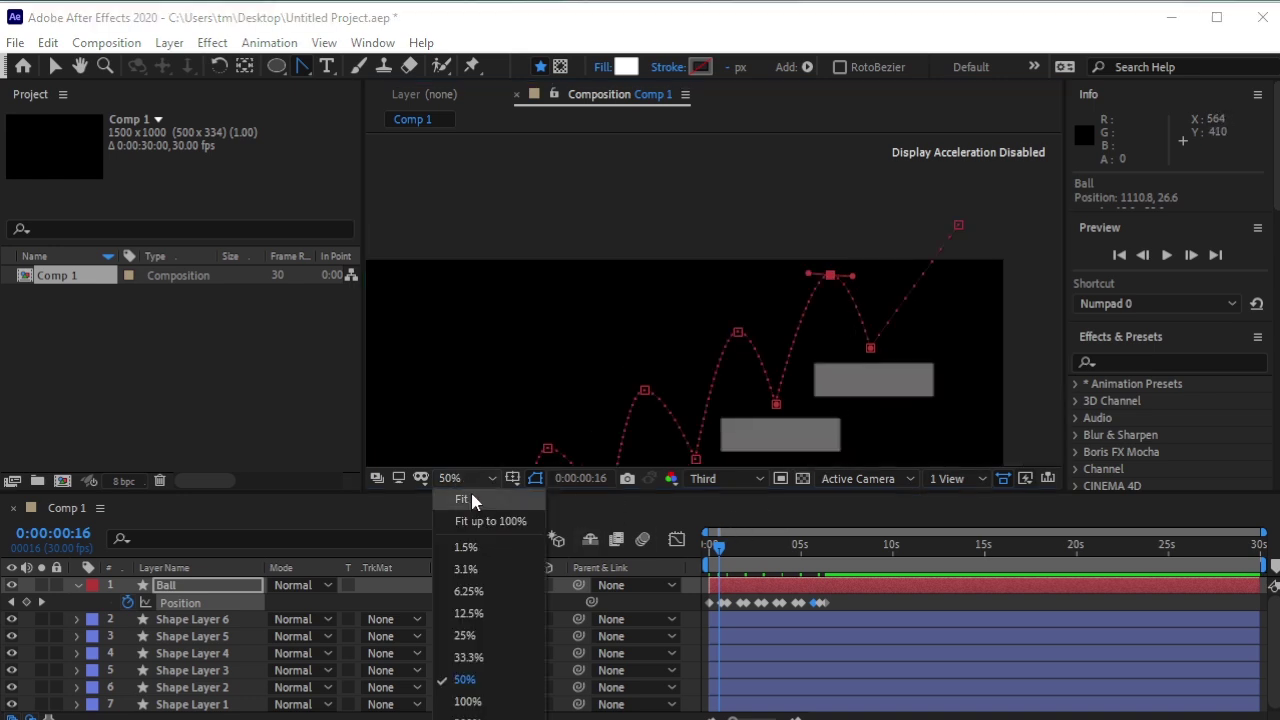
{"action": "left_click", "coordinate": [470, 419]}
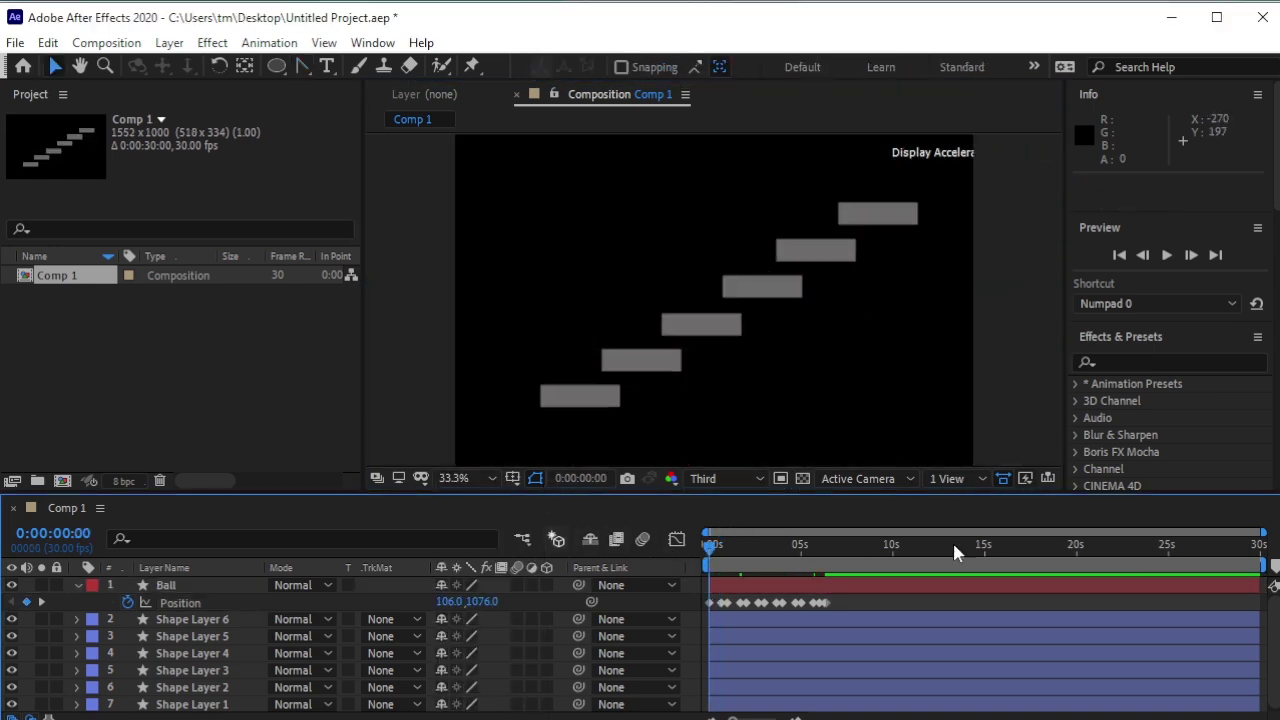
{"action": "key", "text": "space"}
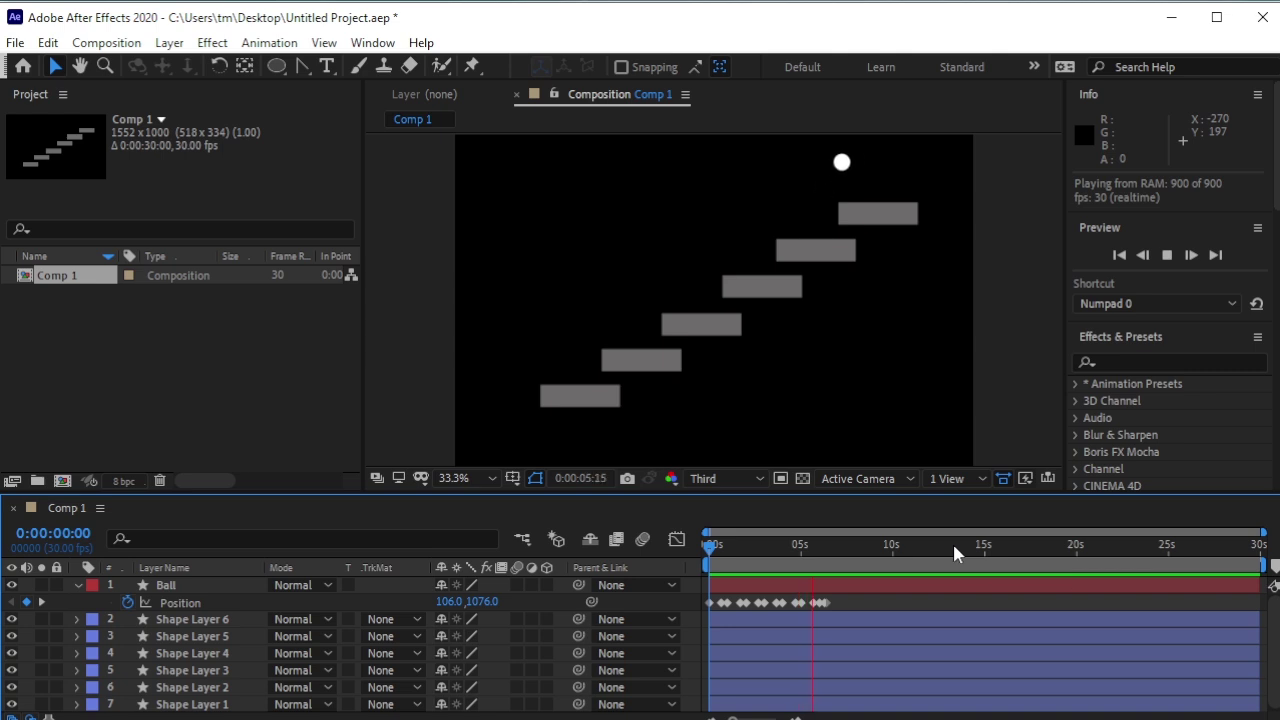
{"action": "left_click", "coordinate": [462, 478]}
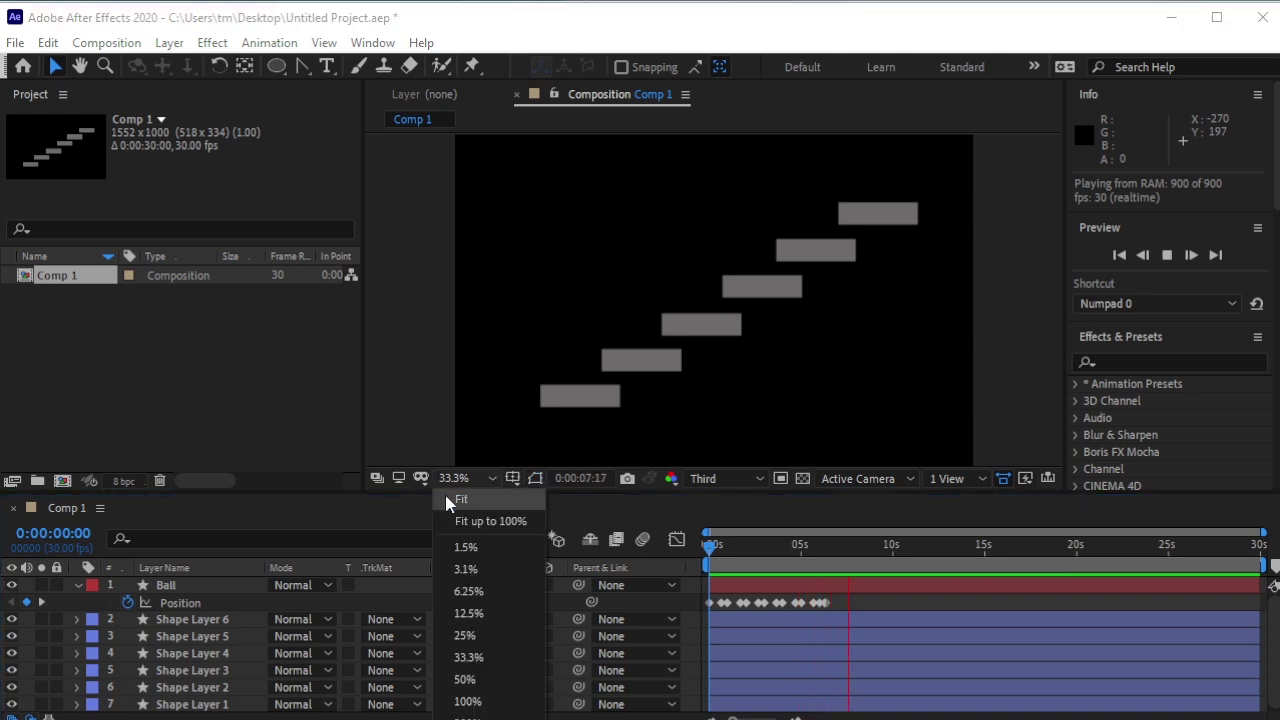
{"action": "left_click", "coordinate": [492, 498]}
{"action": "left_click", "coordinate": [873, 547]}
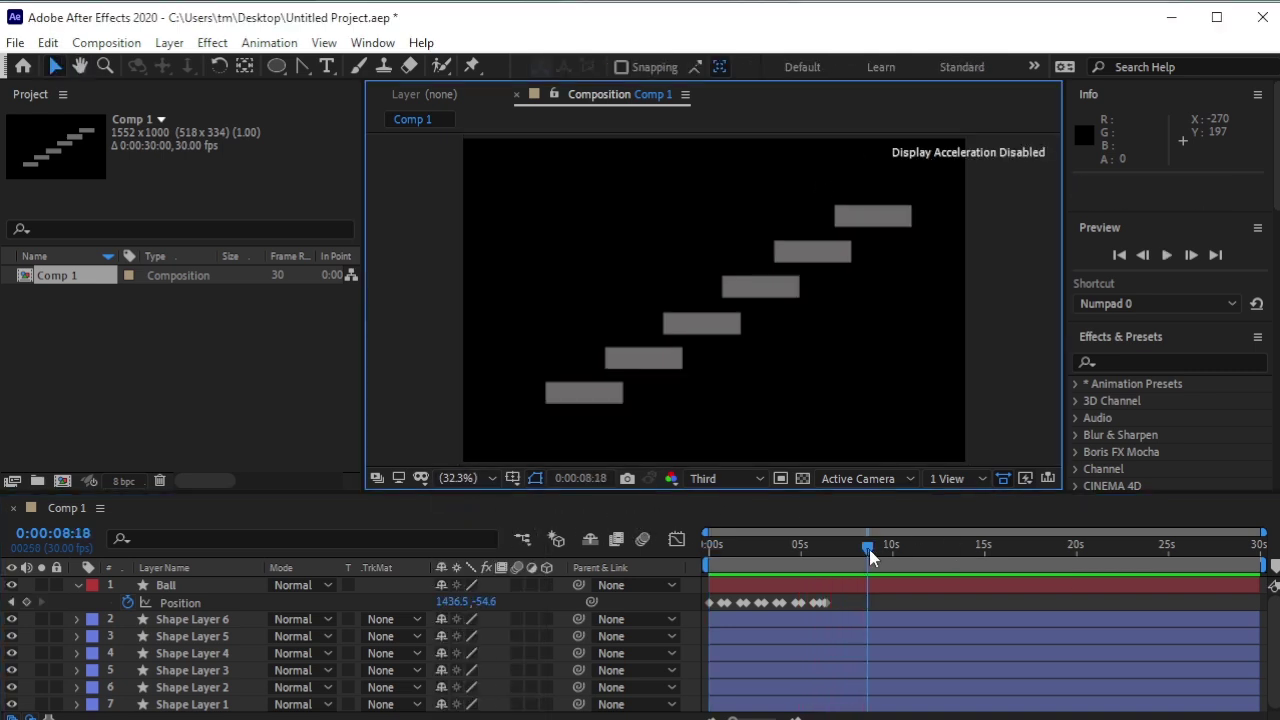
Step: Apply Easy Ease to all of the Ball layer's Position keyframes except the first, and return the playhead to 0:00:00:00
{"action": "left_click_drag", "start_coordinate": [870, 547], "coordinate": [798, 550]}
{"action": "left_click_drag", "start_coordinate": [851, 600], "coordinate": [717, 606]}
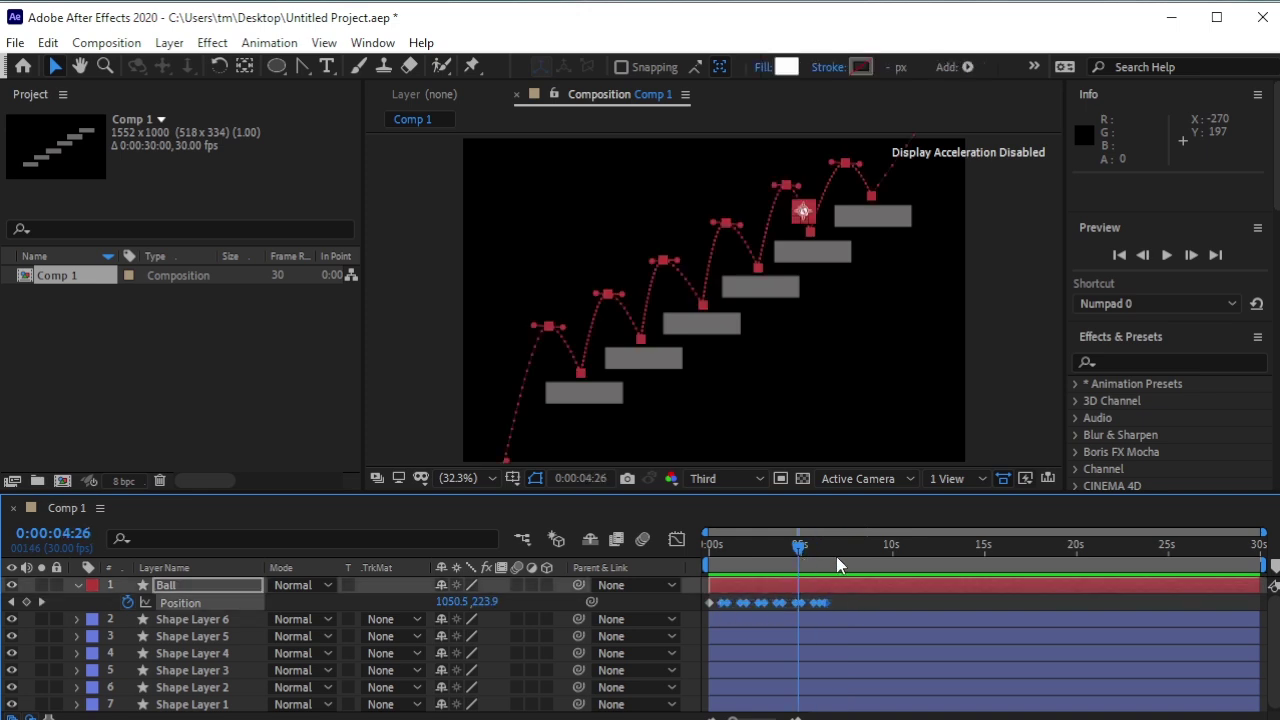
{"action": "key", "text": "equal"}
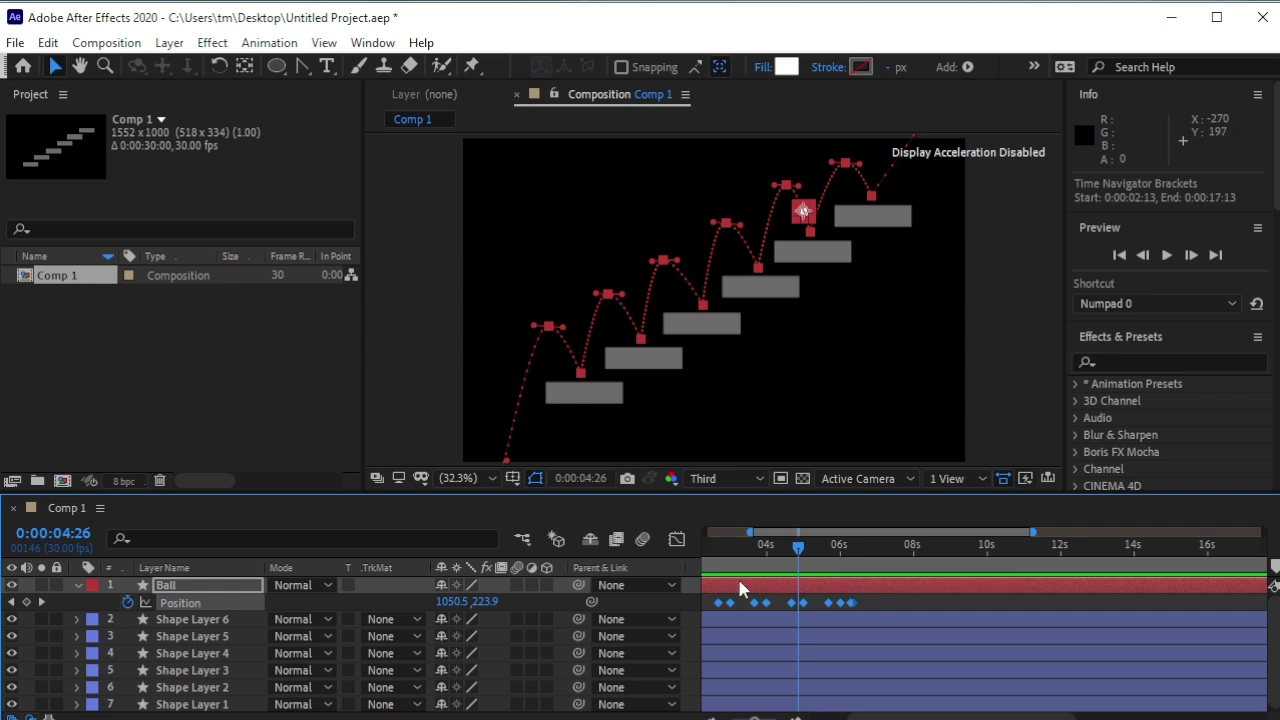
{"action": "key", "text": "F9"}
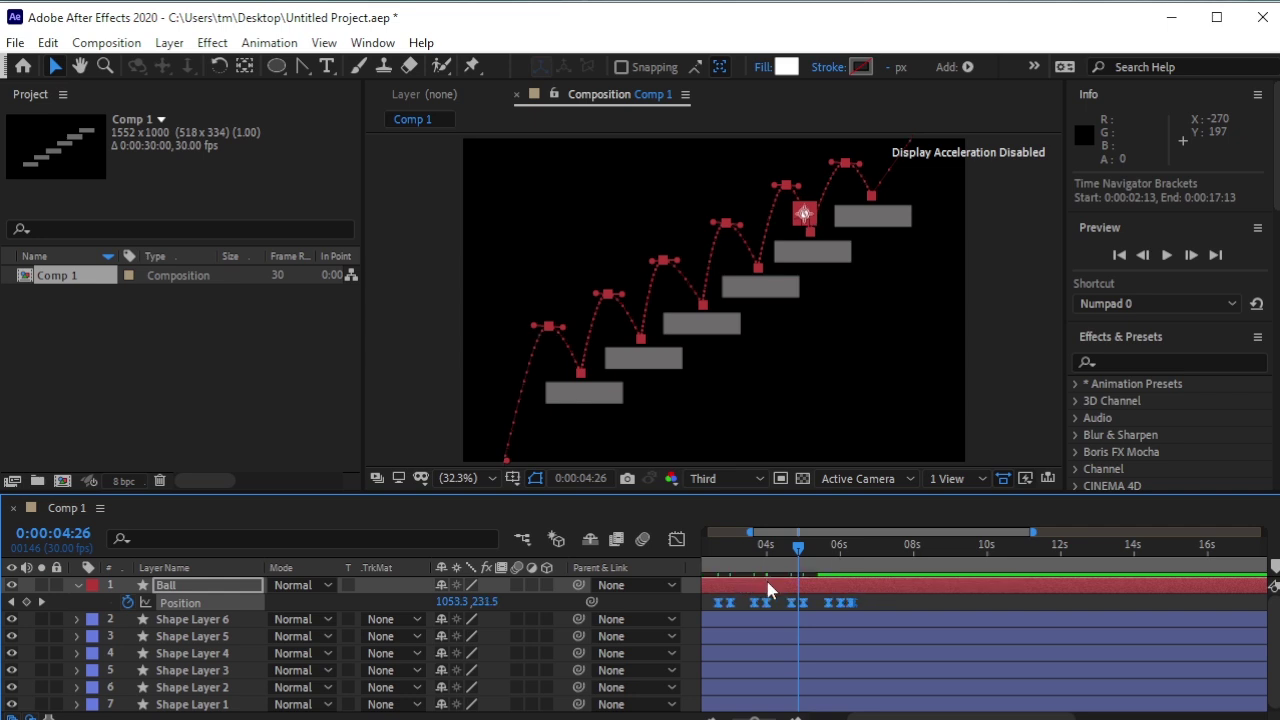
{"action": "left_click_drag", "start_coordinate": [795, 549], "coordinate": [606, 561]}
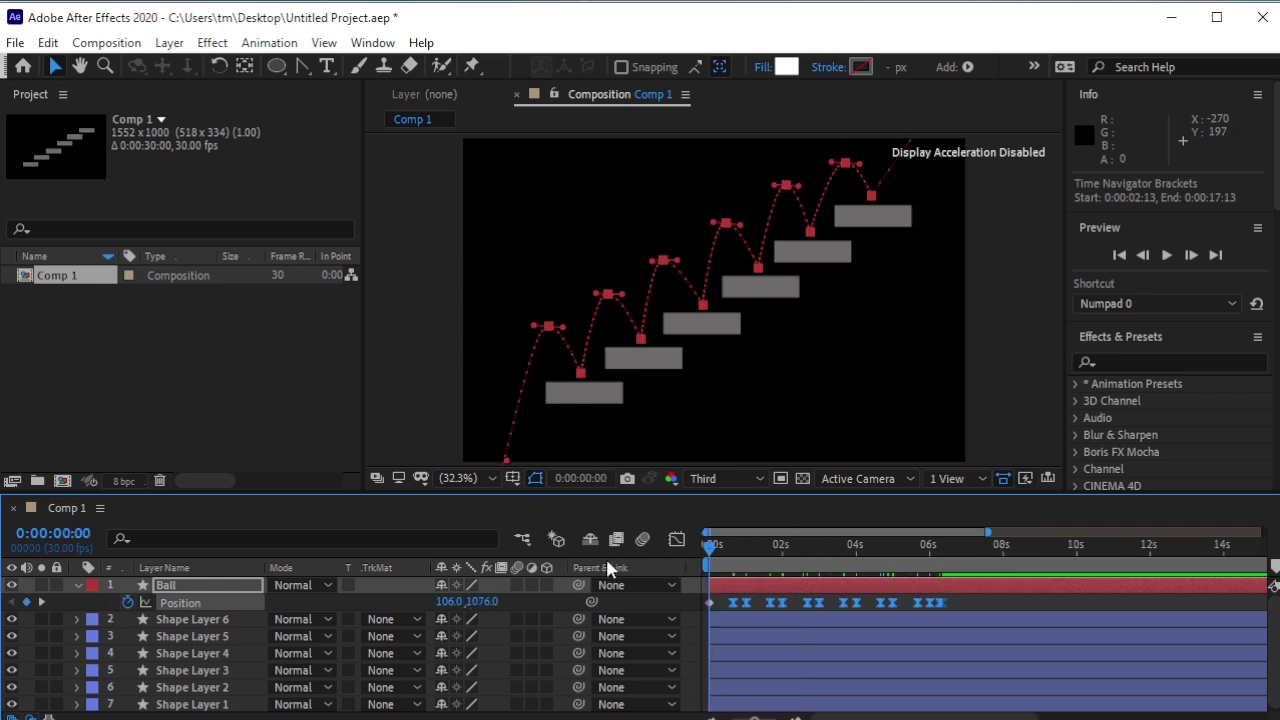
Step: In the Position speed graph, select the six peak keyframes plus the one at 0:00:06:08 and make their keyframe velocity Continuous
{"action": "left_click", "coordinate": [676, 540]}
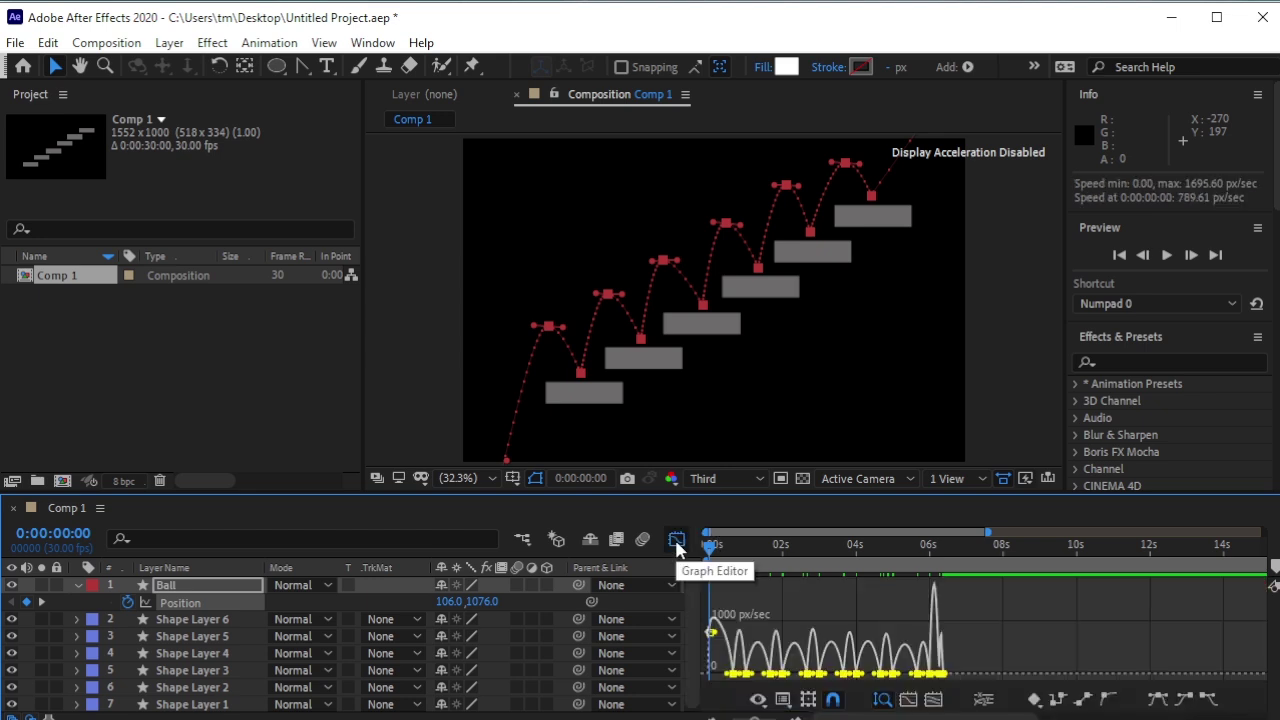
{"action": "key", "text": "equal"}
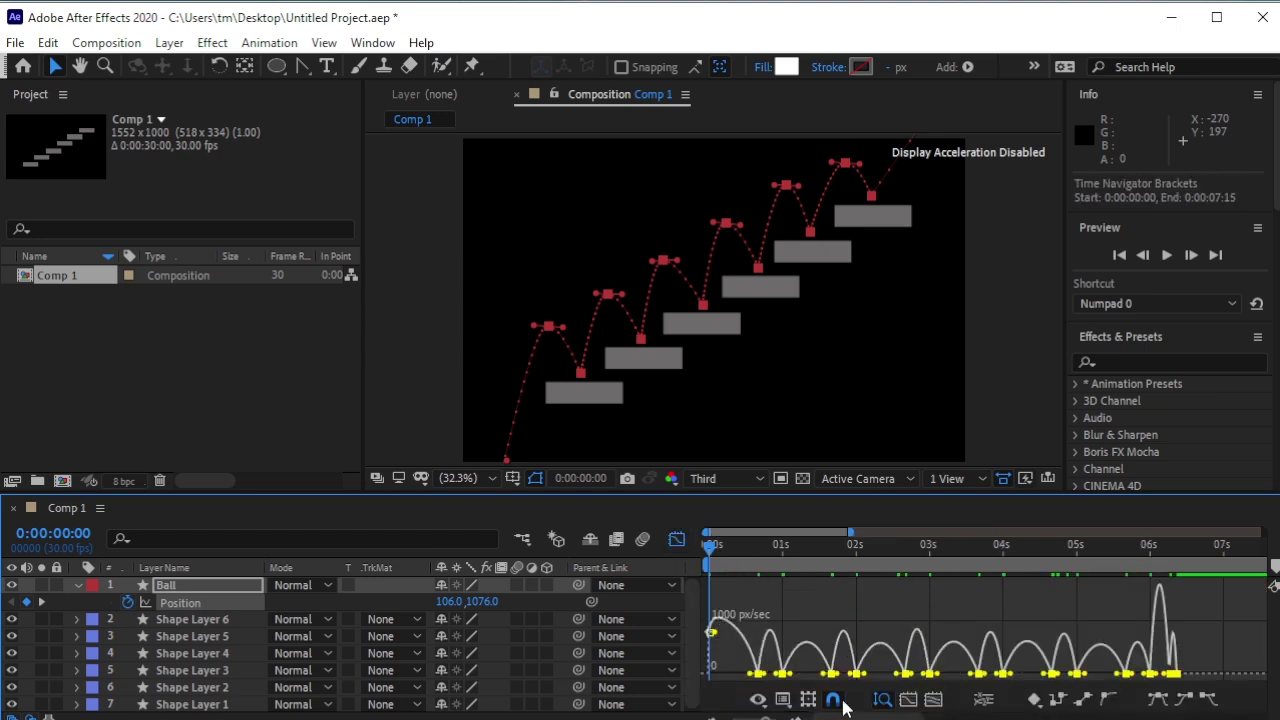
{"action": "left_click", "coordinate": [811, 604]}
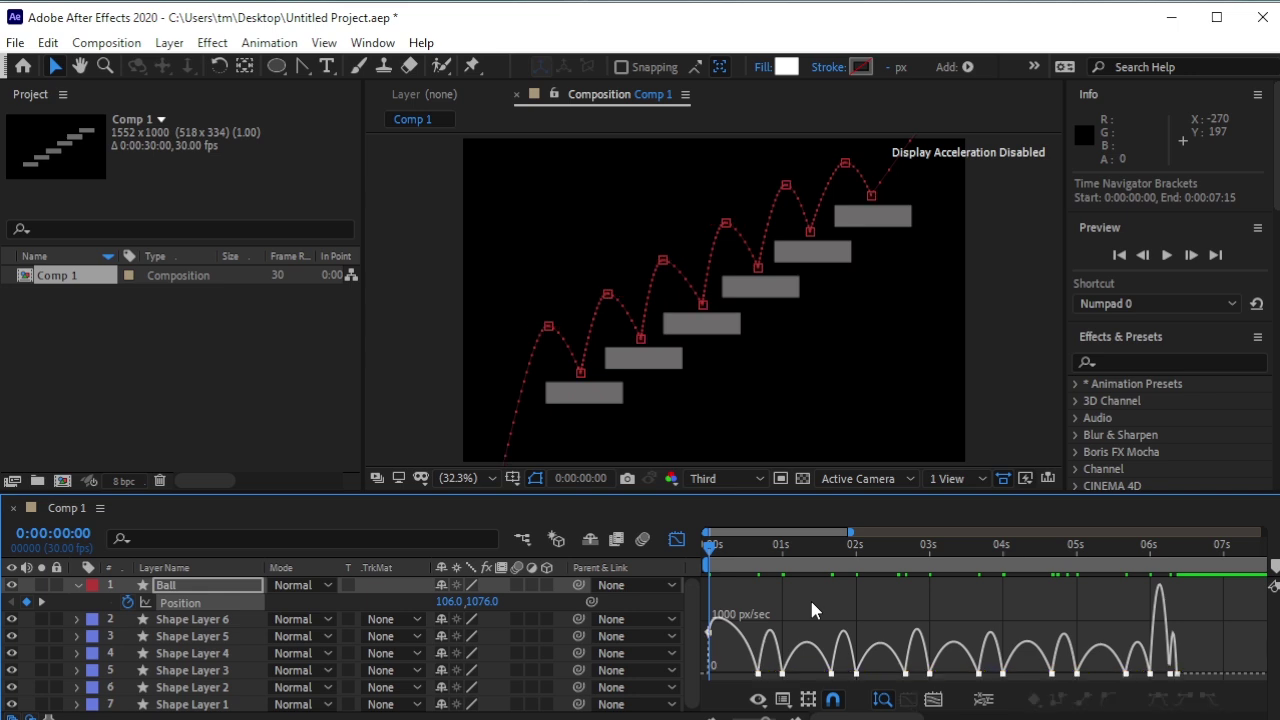
{"action": "left_click_drag", "start_coordinate": [745, 676], "coordinate": [770, 684]}
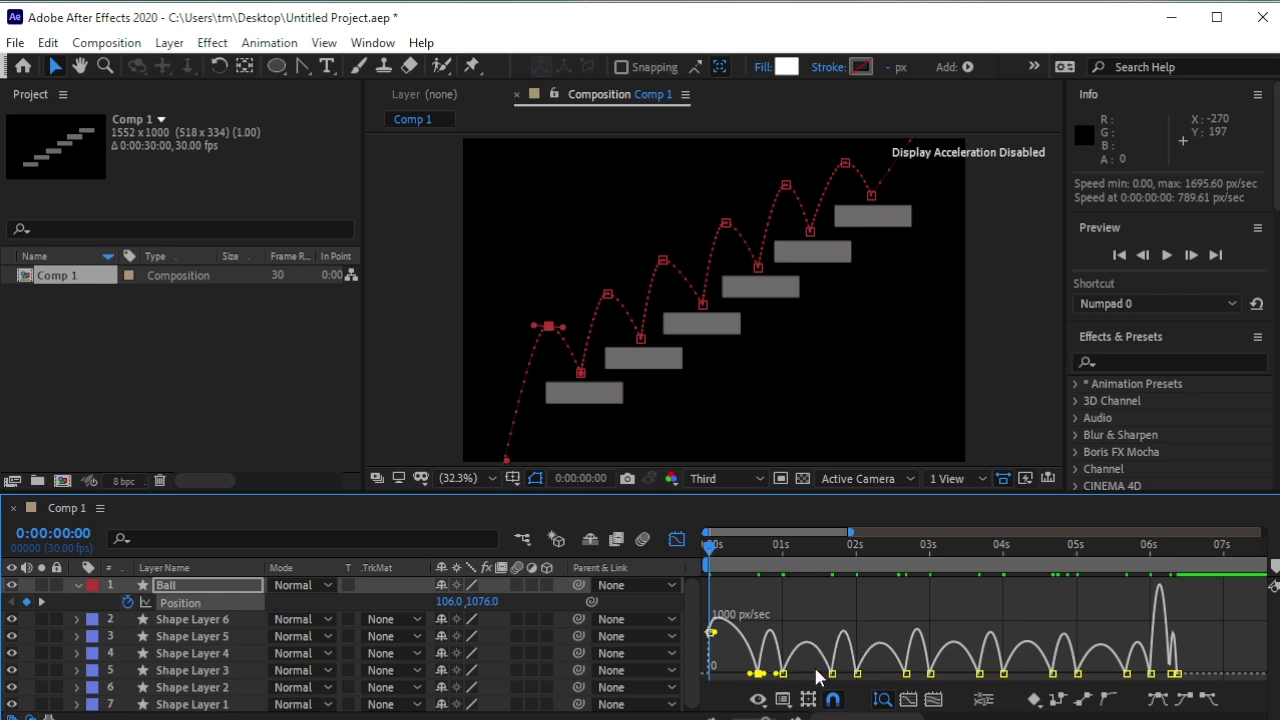
{"action": "left_click_drag", "start_coordinate": [818, 678], "coordinate": [1138, 688]}
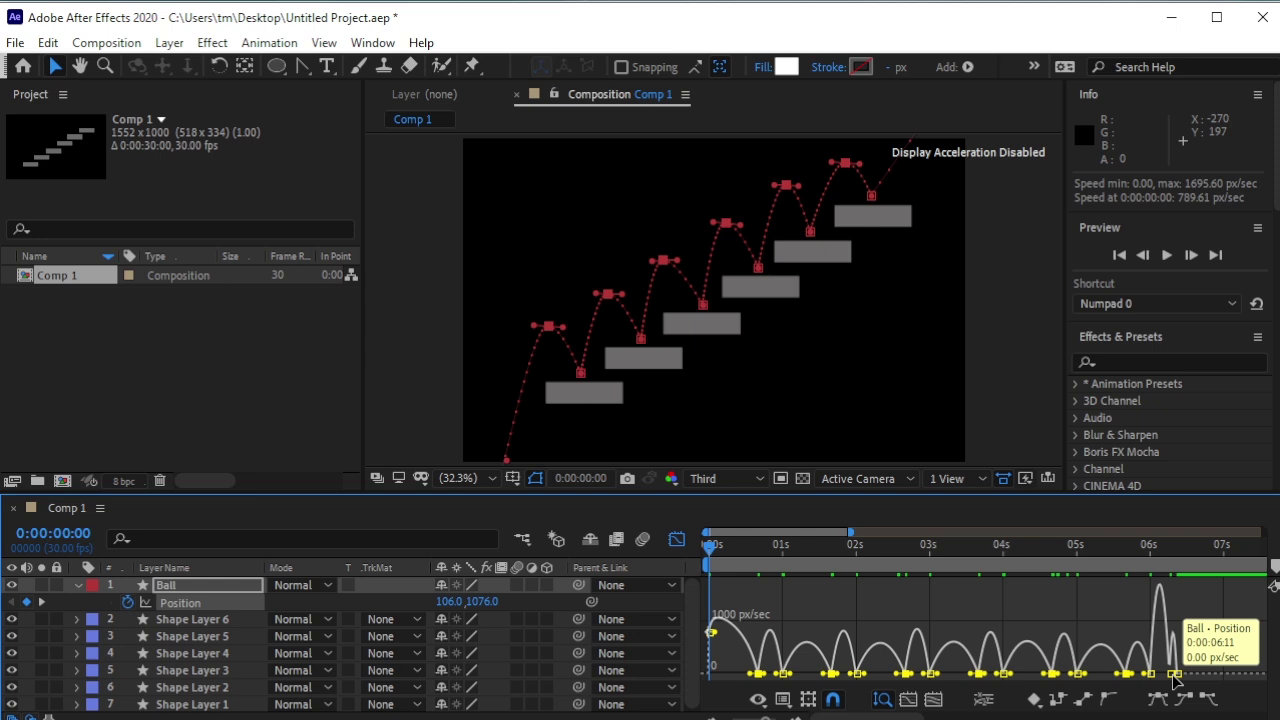
{"action": "key", "text": "equal"}
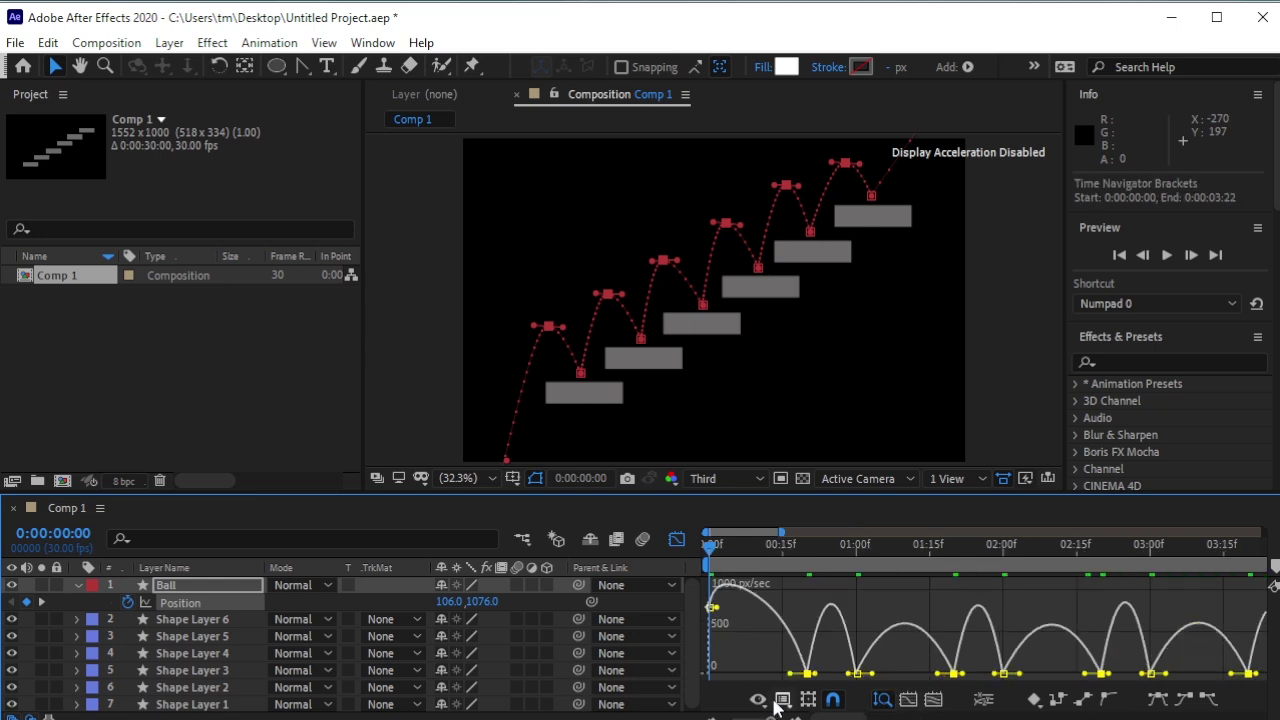
{"action": "scroll", "coordinate": [984, 620], "scroll_direction": "right", "scroll_amount": 5}
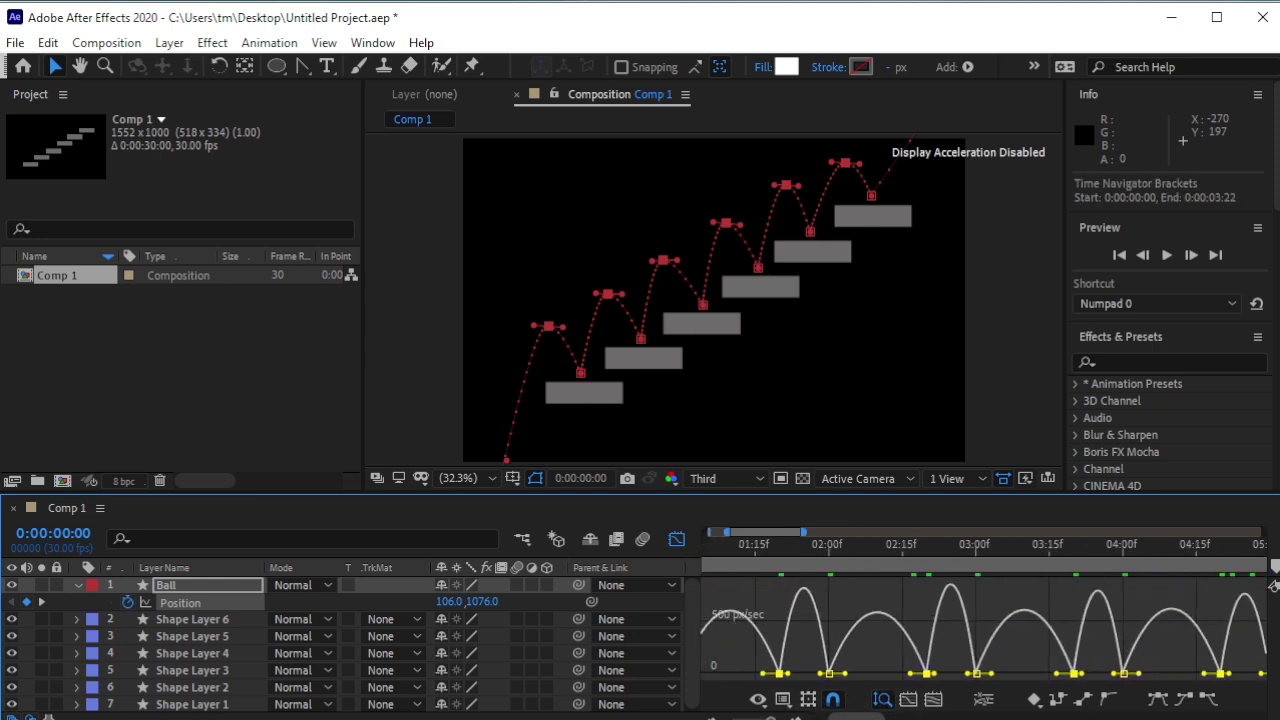
{"action": "scroll", "coordinate": [1272, 585], "scroll_direction": "right", "scroll_amount": 3}
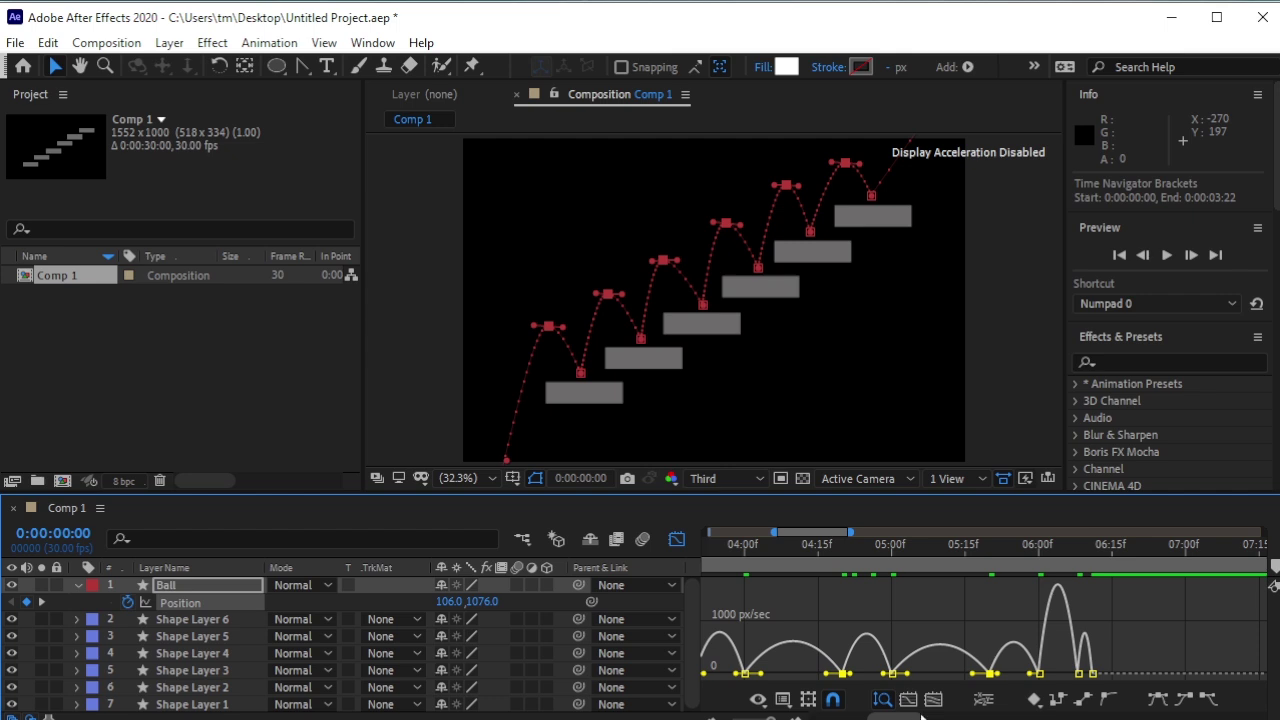
{"action": "left_click", "coordinate": [1081, 674]}
{"action": "mouse_move", "coordinate": [1079, 676]}
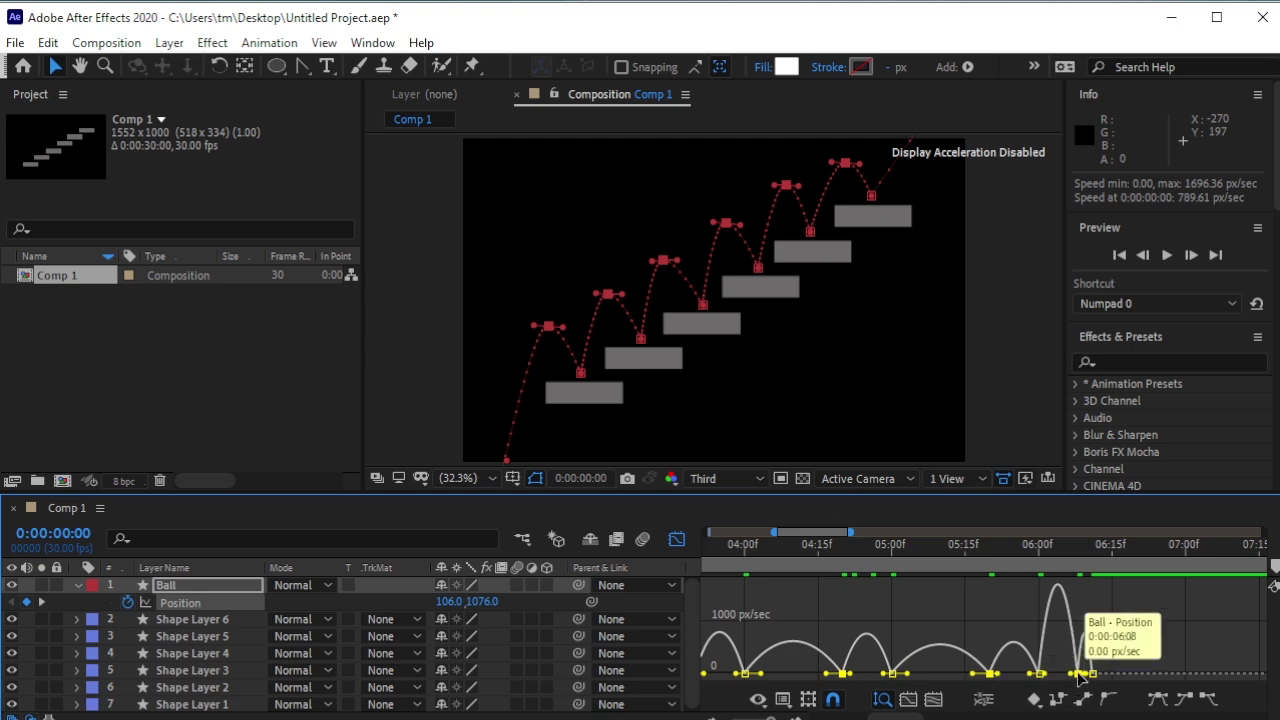
{"action": "key", "text": "ctrl+shift+k"}
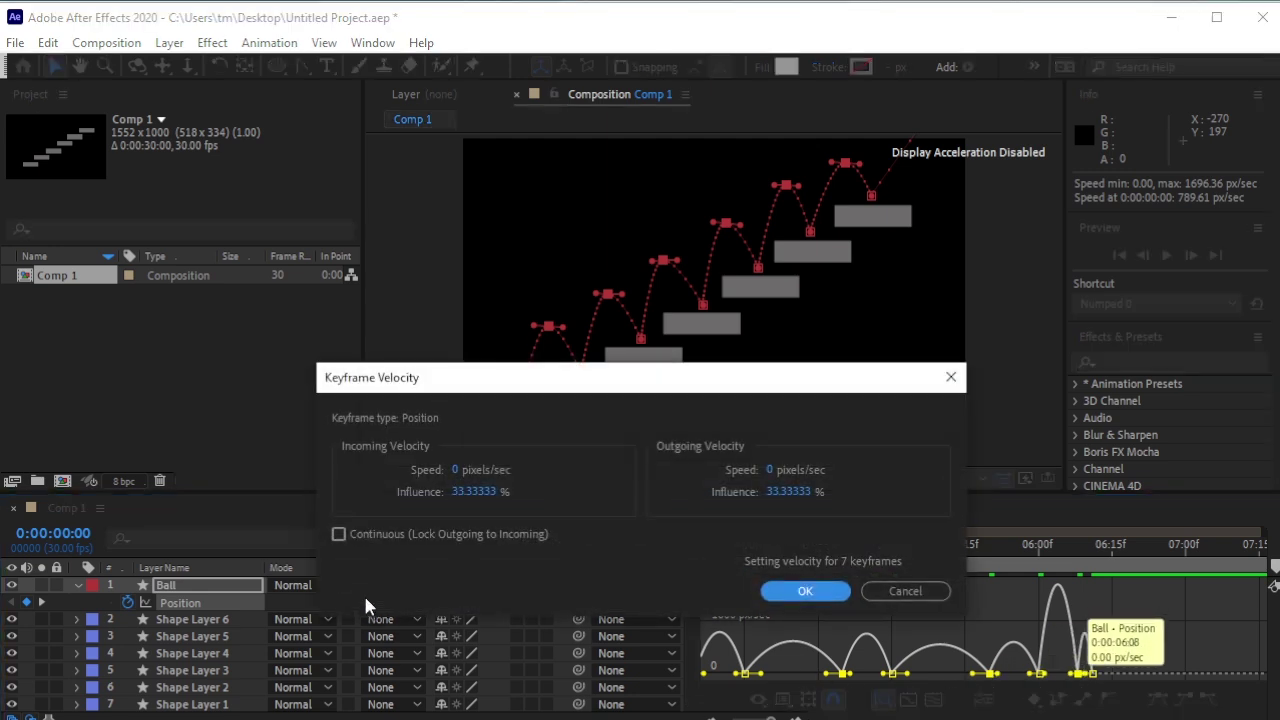
{"action": "left_click", "coordinate": [339, 534]}
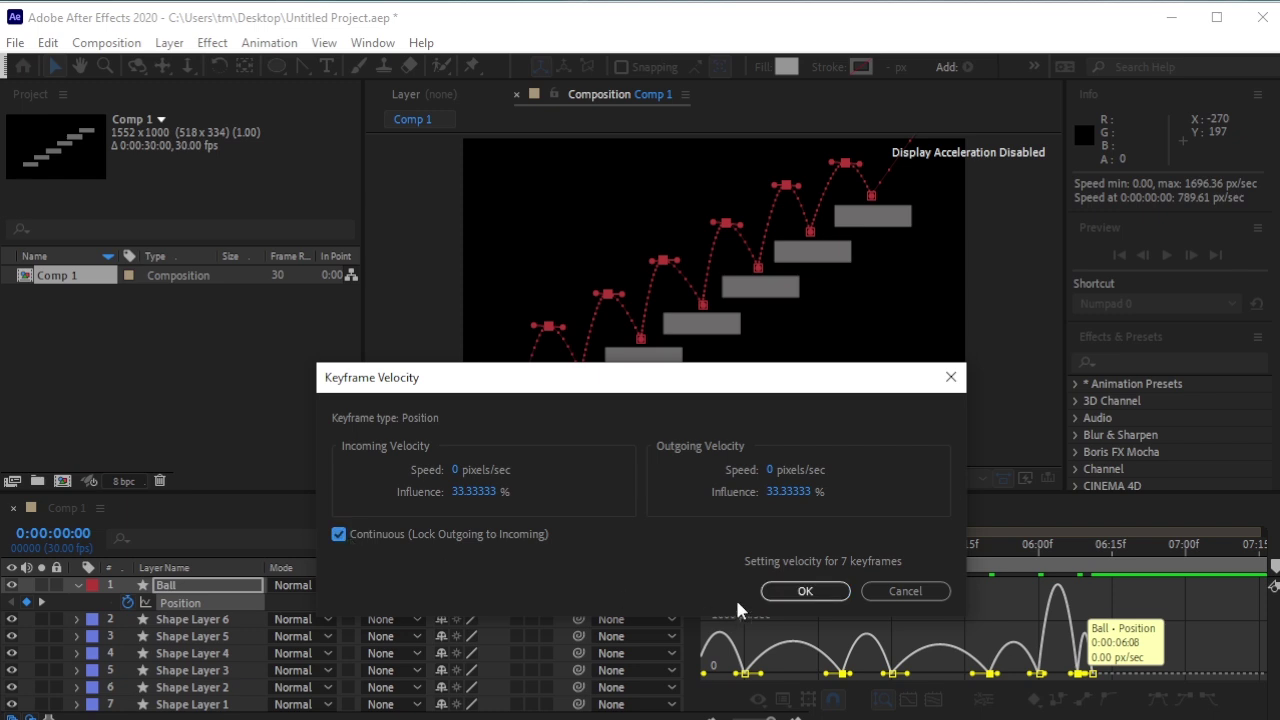
{"action": "left_click", "coordinate": [789, 593]}
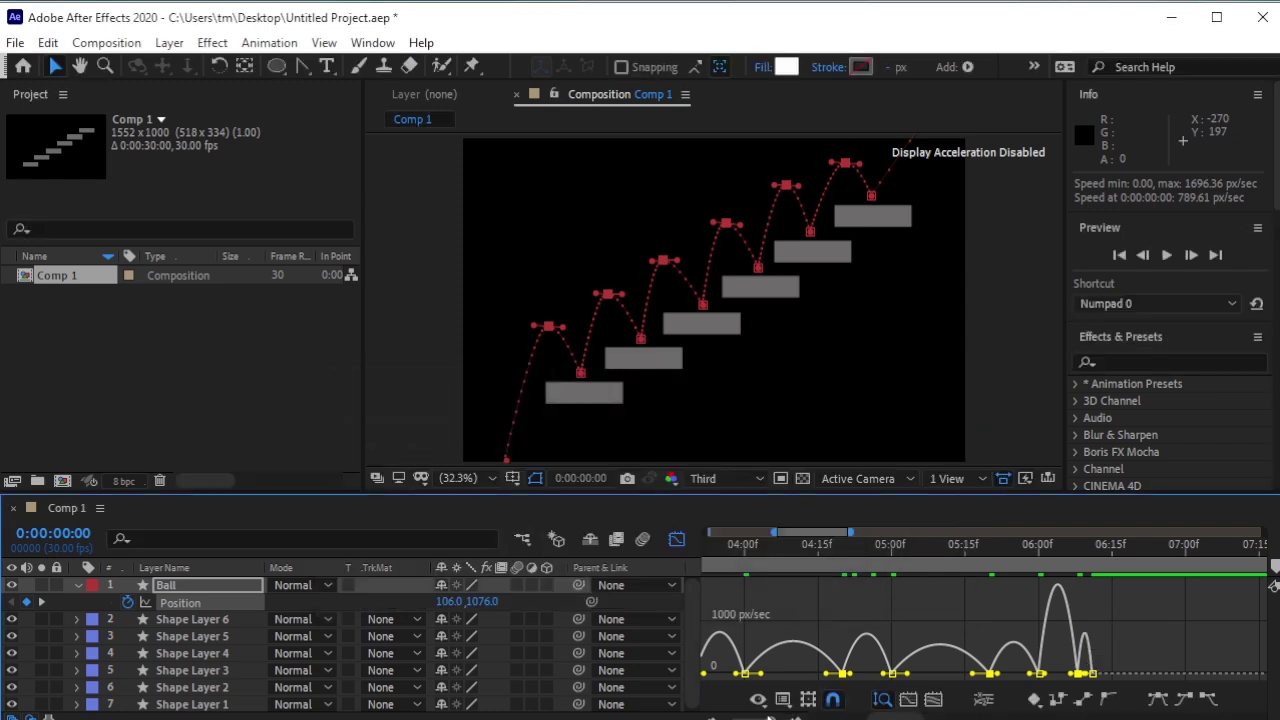
Step: Lengthen the selected keyframes' influence handles in the speed graph, at the first peak to about frame 10 incoming and frame 25 outgoing
{"action": "left_click_drag", "start_coordinate": [769, 717], "coordinate": [817, 717]}
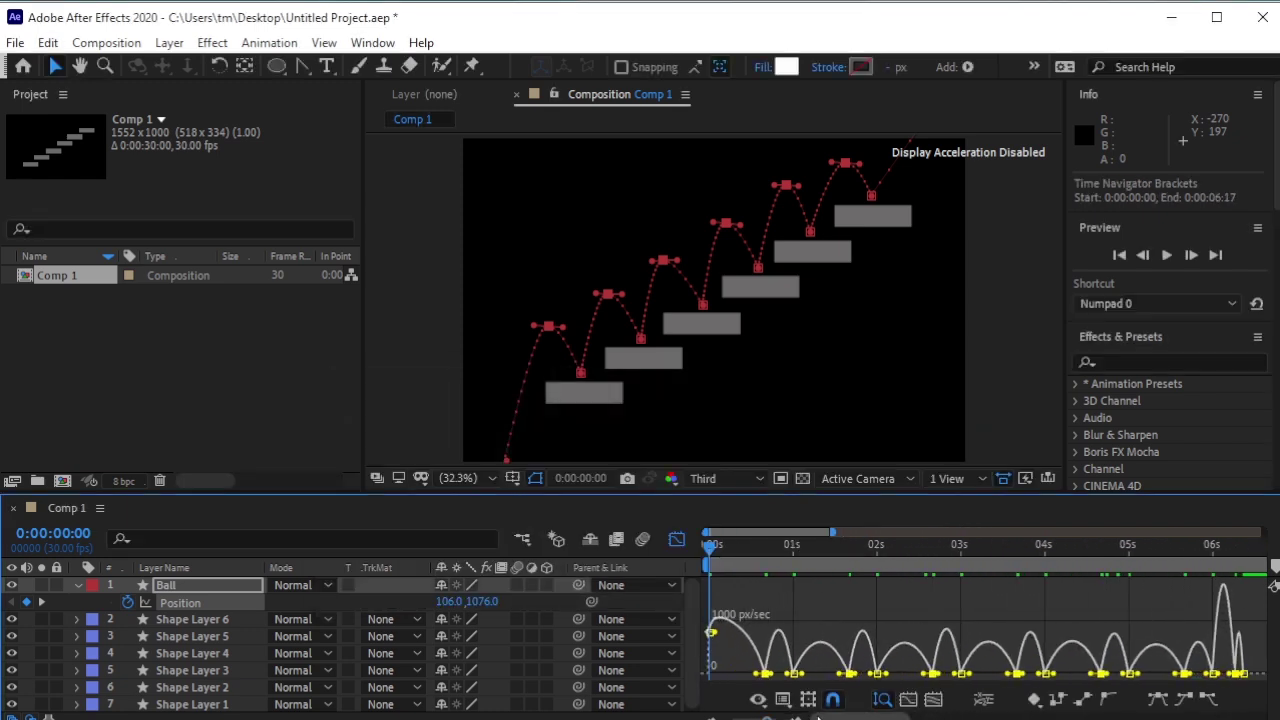
{"action": "key", "text": "="}
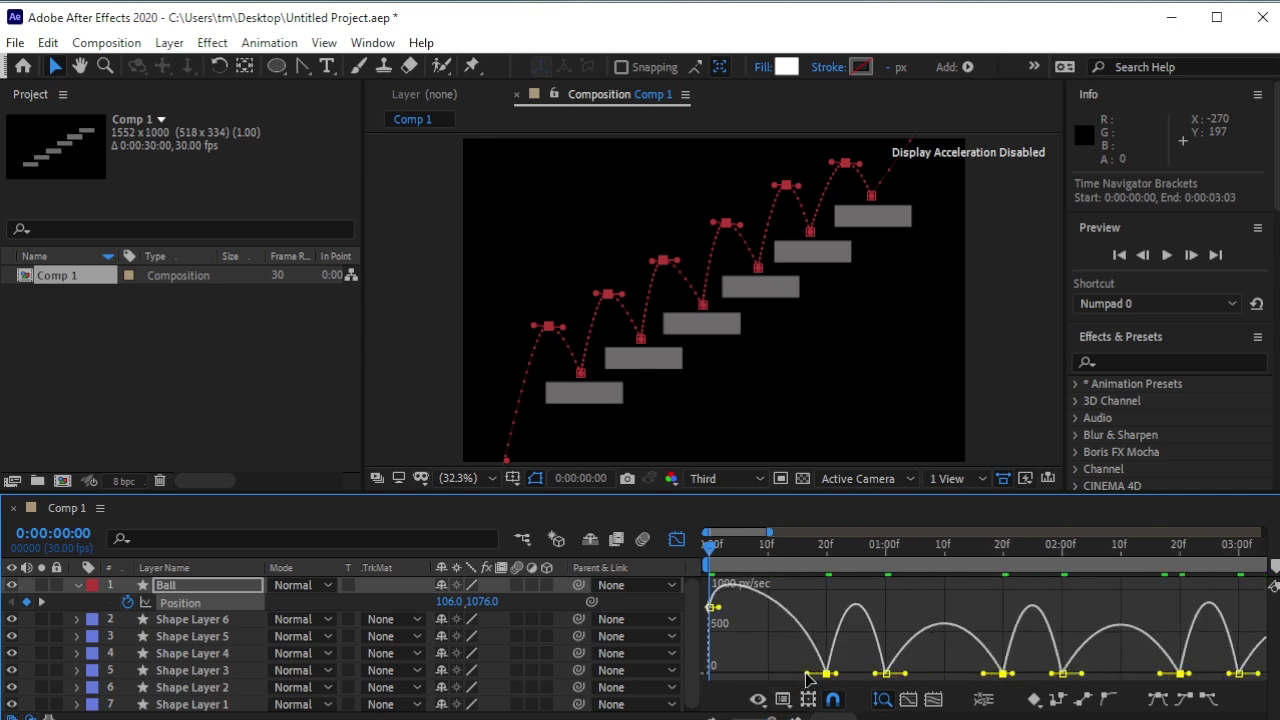
{"action": "left_click_drag", "start_coordinate": [807, 674], "coordinate": [856, 686]}
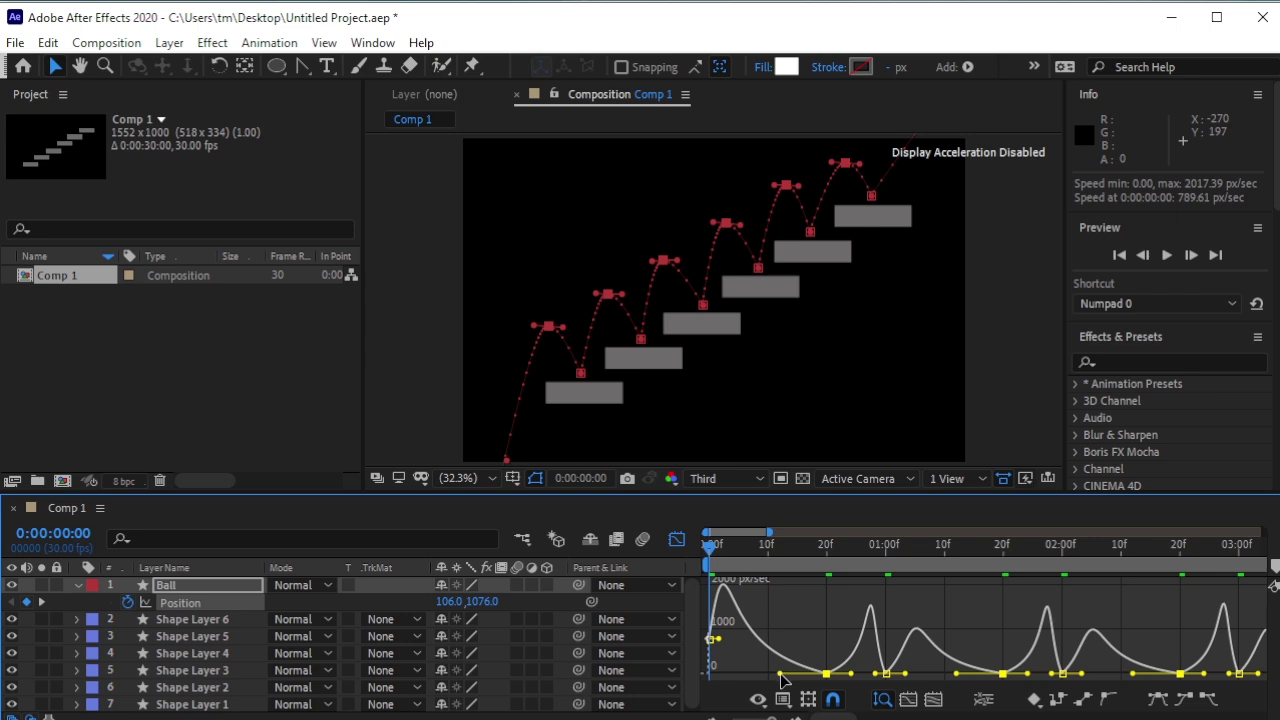
{"action": "mouse_move", "coordinate": [781, 675]}
{"action": "left_mouse_down"}
{"action": "mouse_move", "coordinate": [792, 680]}
{"action": "mouse_move", "coordinate": [766, 678]}
{"action": "left_mouse_up"}
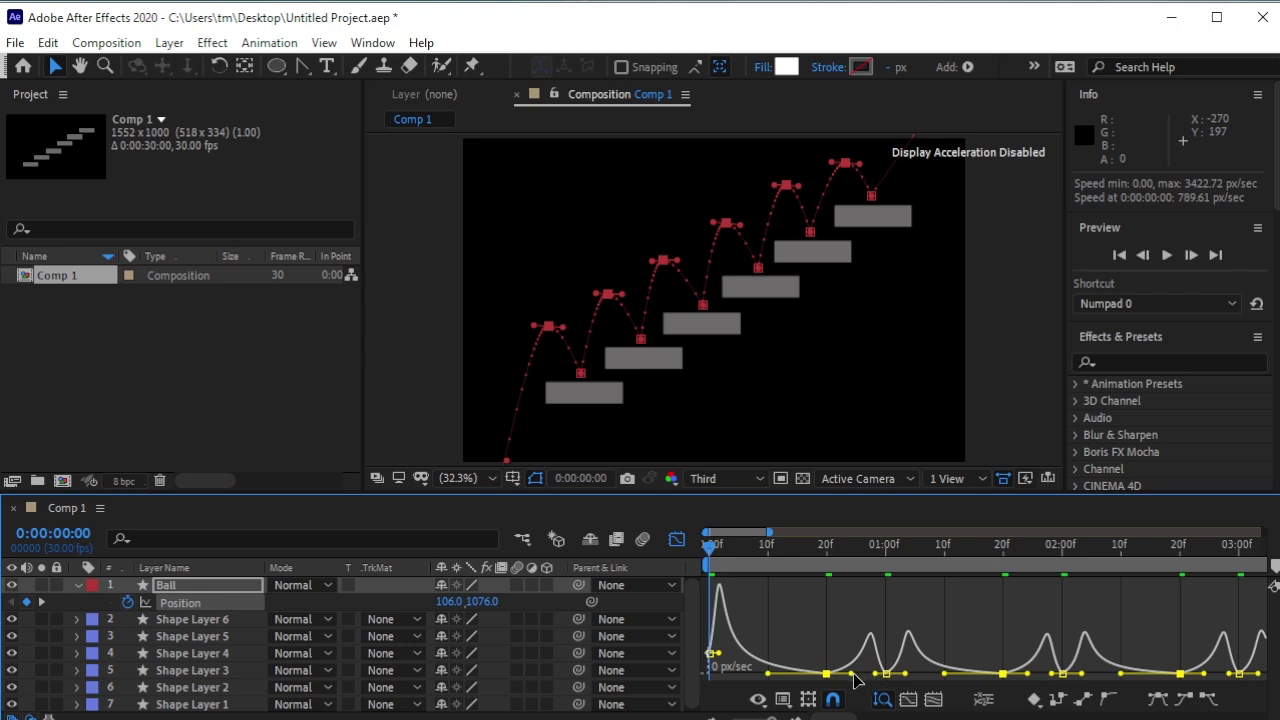
{"action": "left_click_drag", "start_coordinate": [855, 679], "coordinate": [860, 683]}
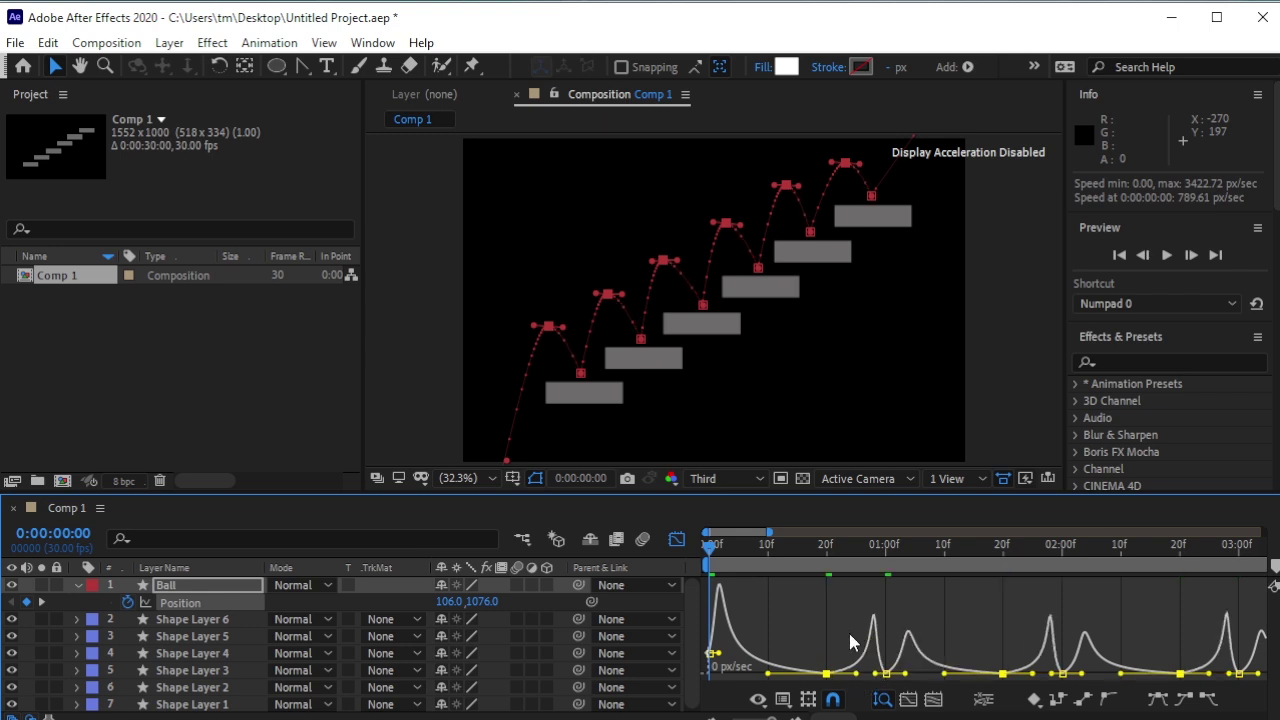
Step: Play the animation to check the retimed bounces, and close the Graph Editor with the playhead back at the start
{"action": "left_click", "coordinate": [747, 607]}
{"action": "key", "text": "space"}
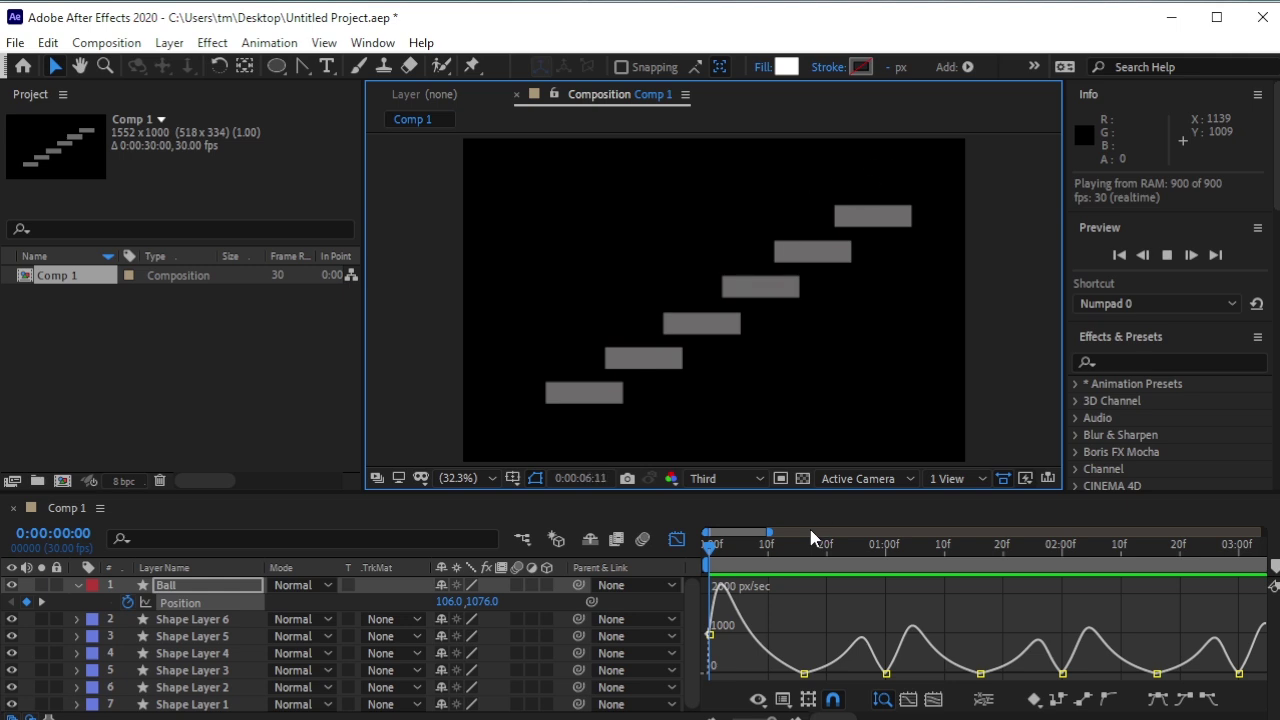
{"action": "key", "text": "space"}
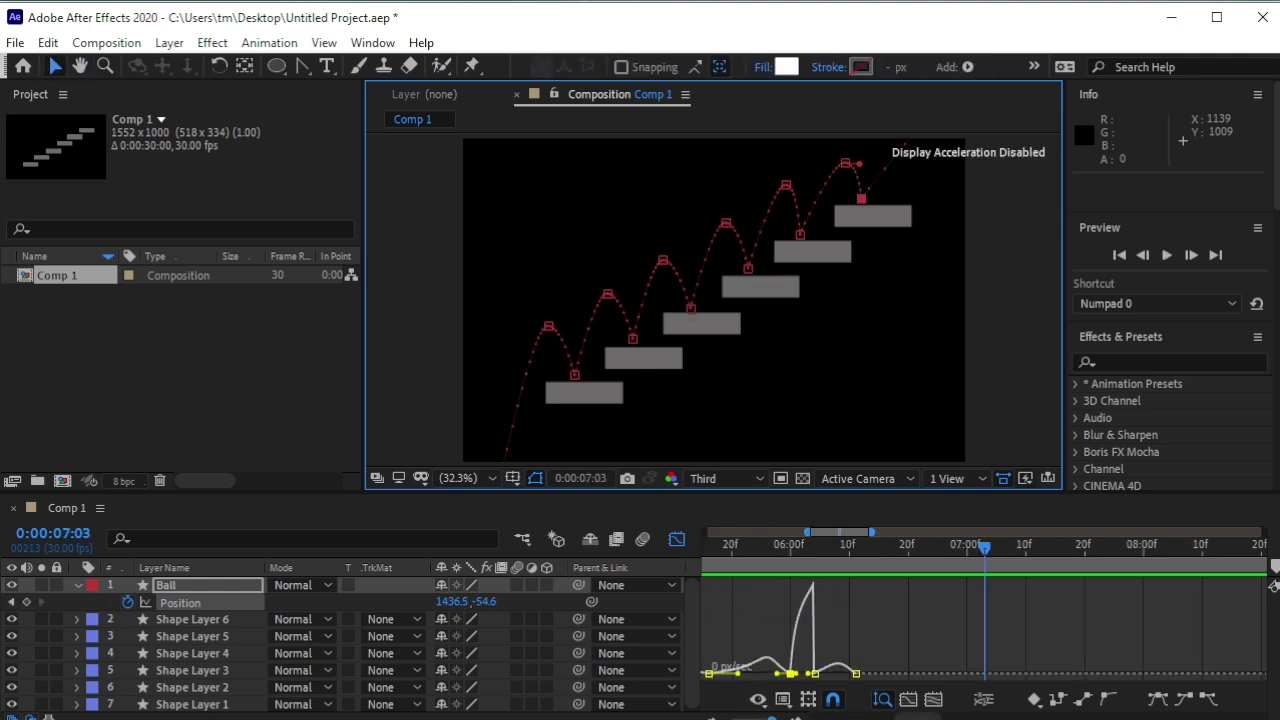
{"action": "key", "text": "semicolon"}
{"action": "left_click_drag", "start_coordinate": [830, 557], "coordinate": [605, 547]}
{"action": "left_click", "coordinate": [677, 541]}
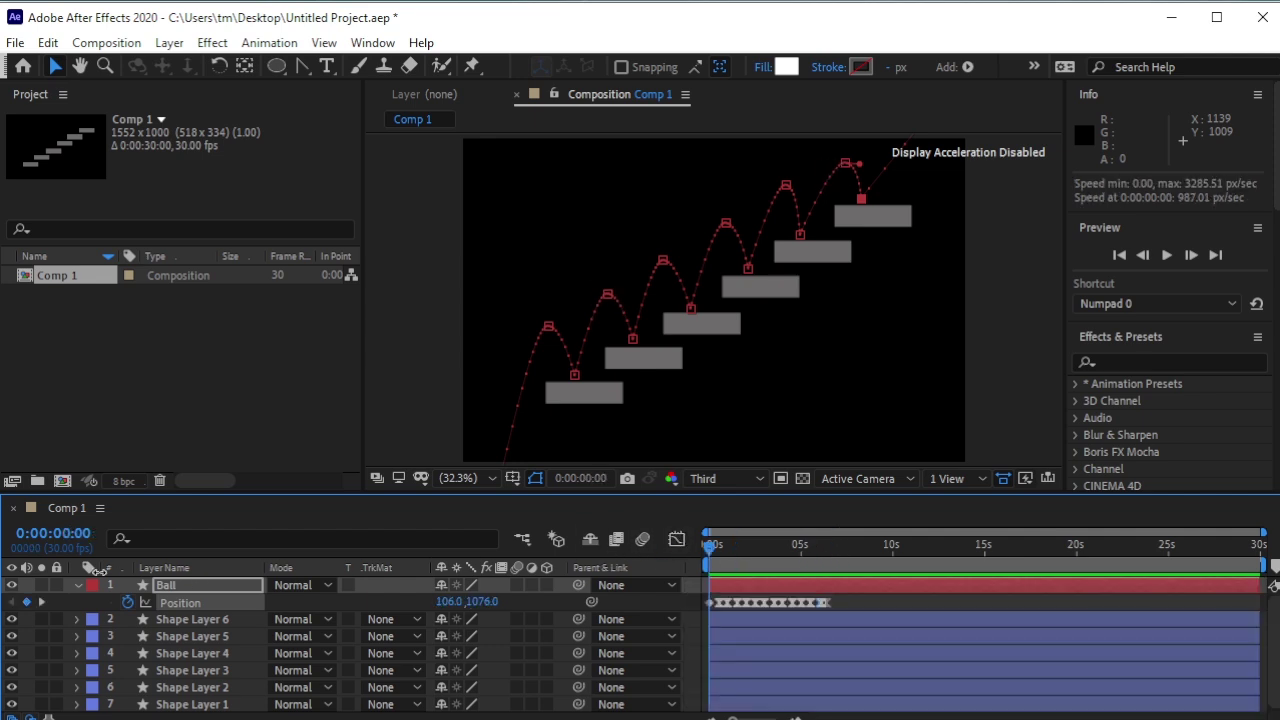
Step: Find the Echo effect by searching for "echo" and apply it to the Ball layer
{"action": "left_click", "coordinate": [1133, 360]}
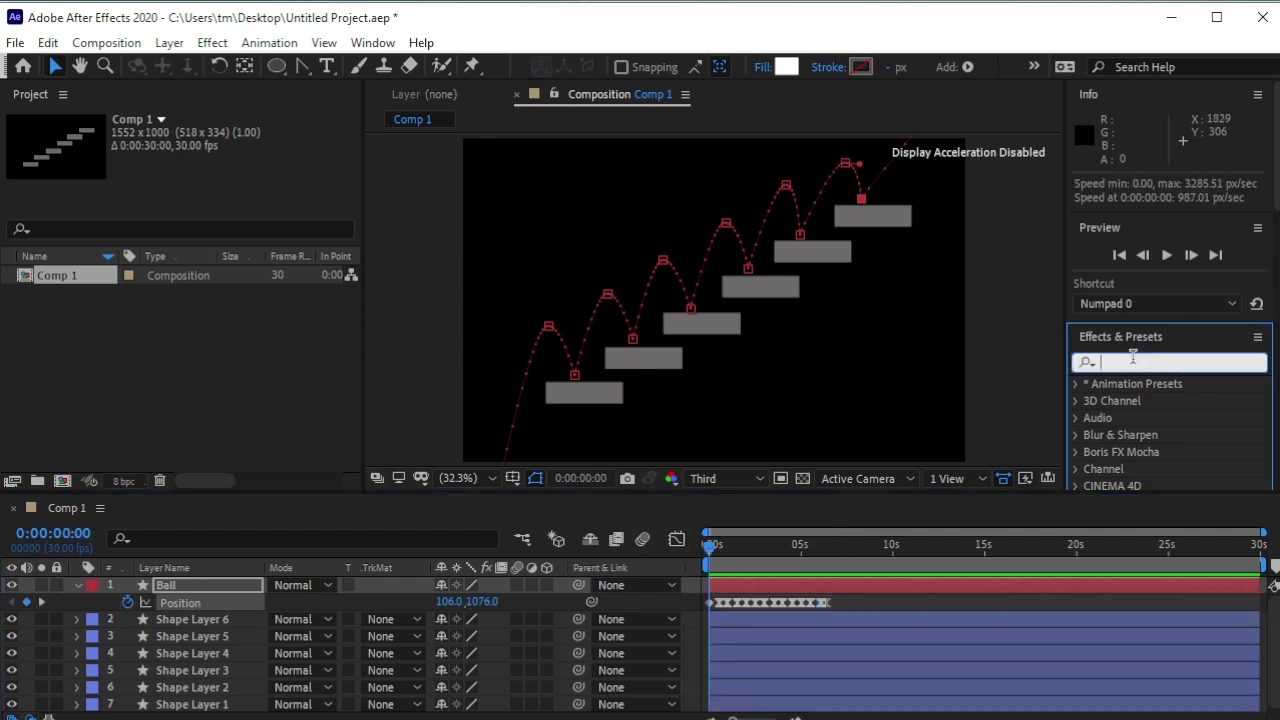
{"action": "type", "text": "ech"}
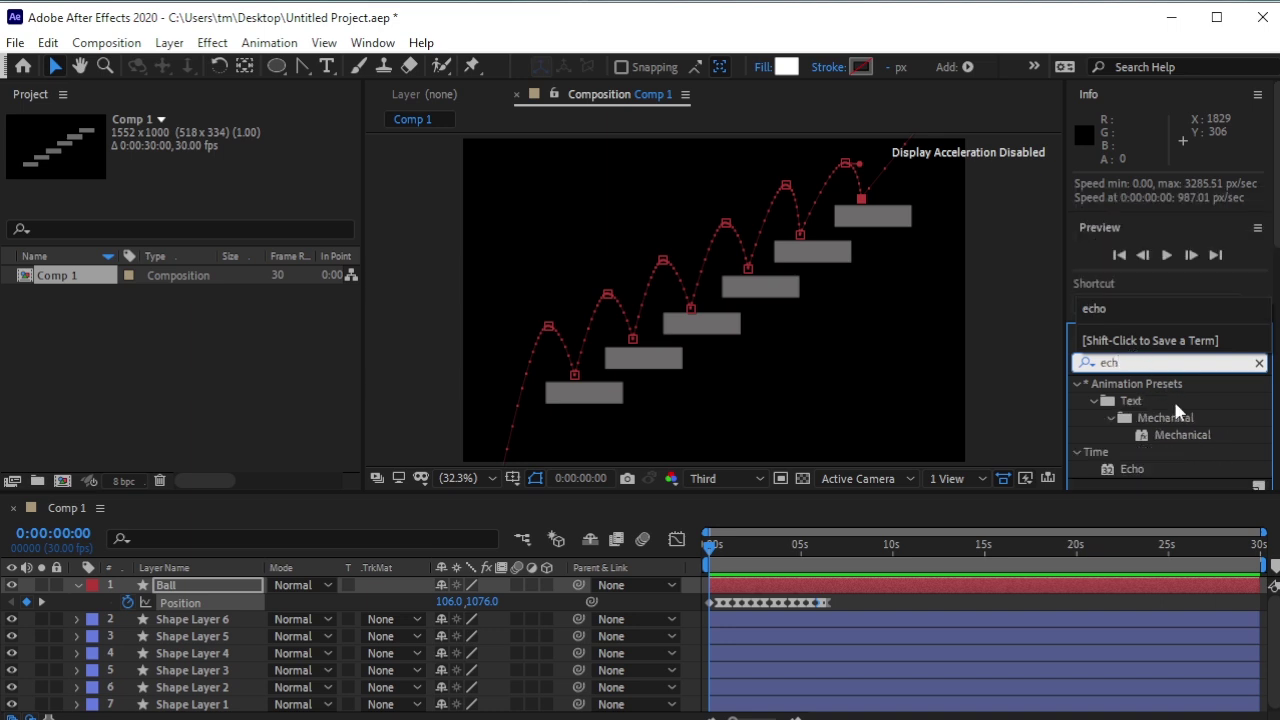
{"action": "type", "text": "o"}
{"action": "left_click", "coordinate": [1145, 402]}
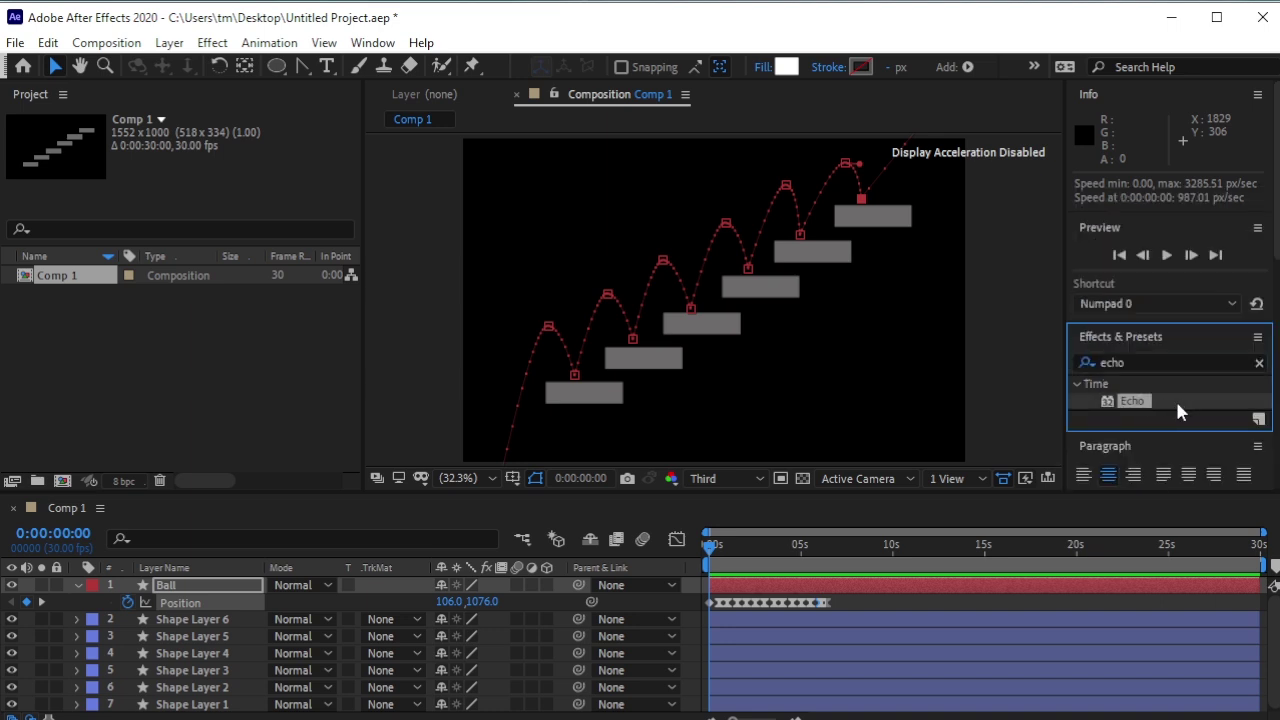
{"action": "left_click_drag", "start_coordinate": [1175, 398], "coordinate": [220, 584]}
Step: Set the Ball's Echo Time to -0.001 seconds, Number Of Echoes to 20 and Echo Operator to Maximum
{"action": "left_click", "coordinate": [218, 153]}
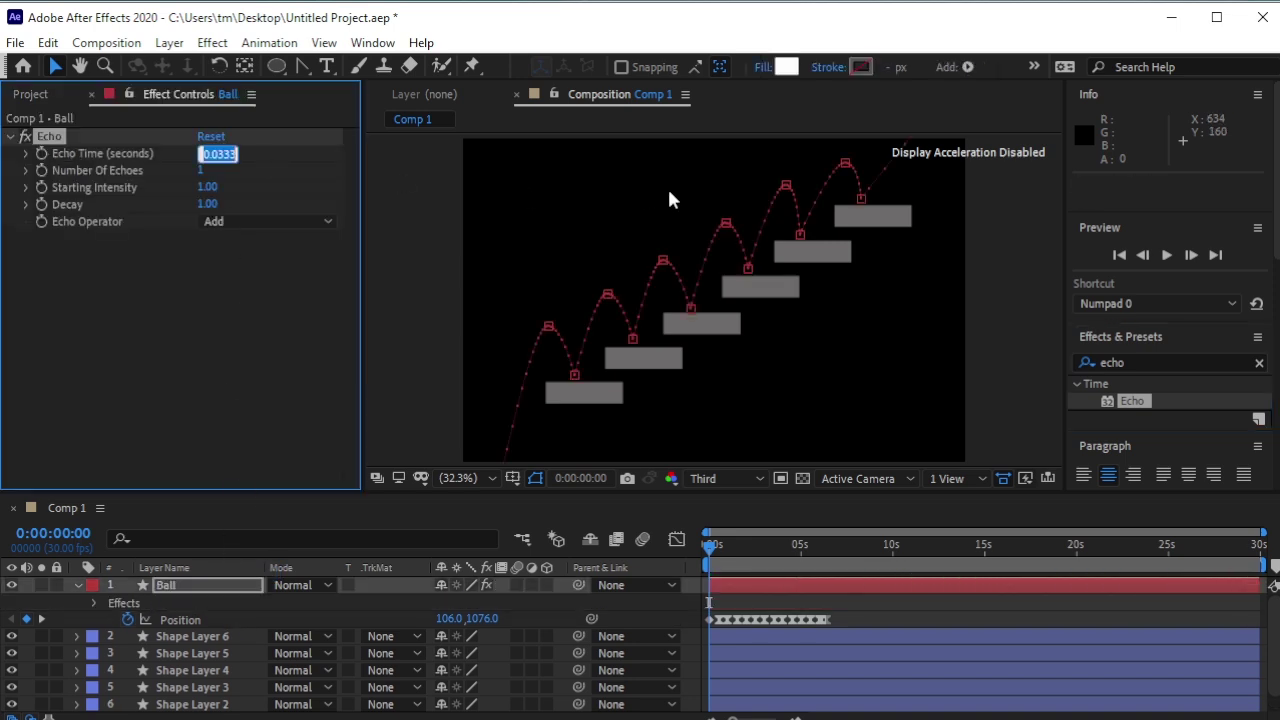
{"action": "type", "text": "-"}
{"action": "type", "text": "0.001"}
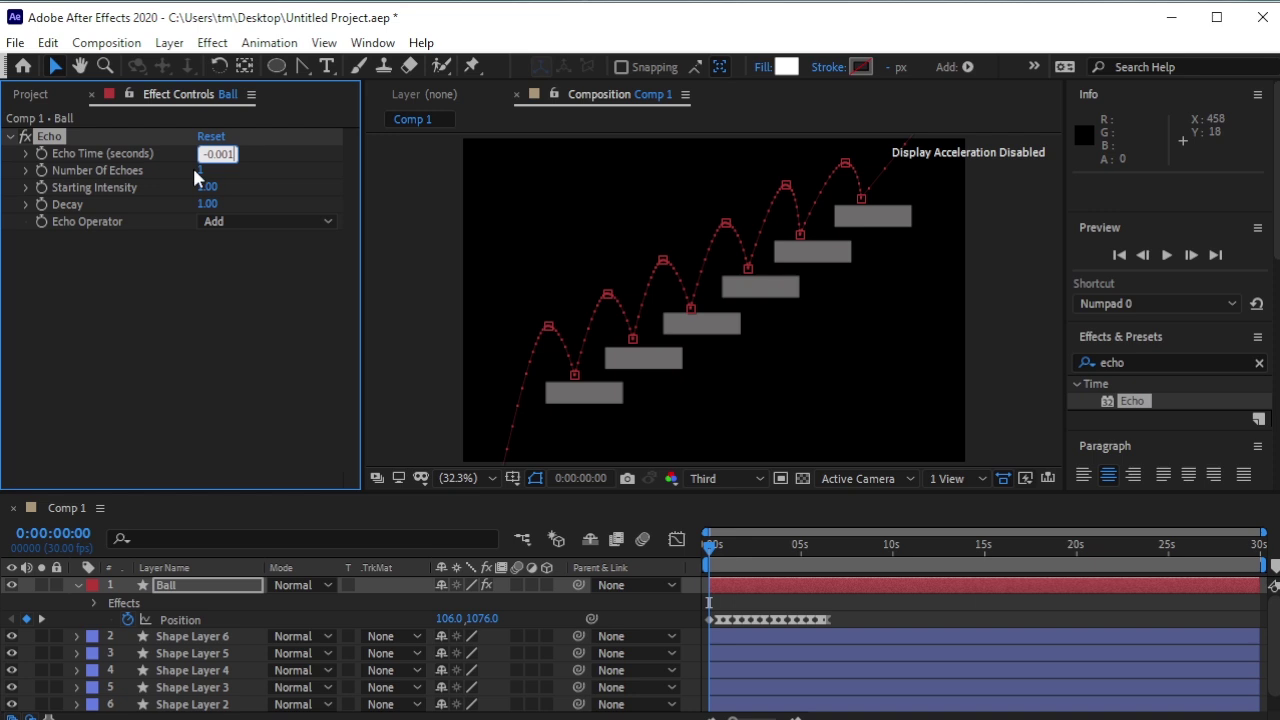
{"action": "left_click", "coordinate": [199, 170]}
{"action": "type", "text": "2"}
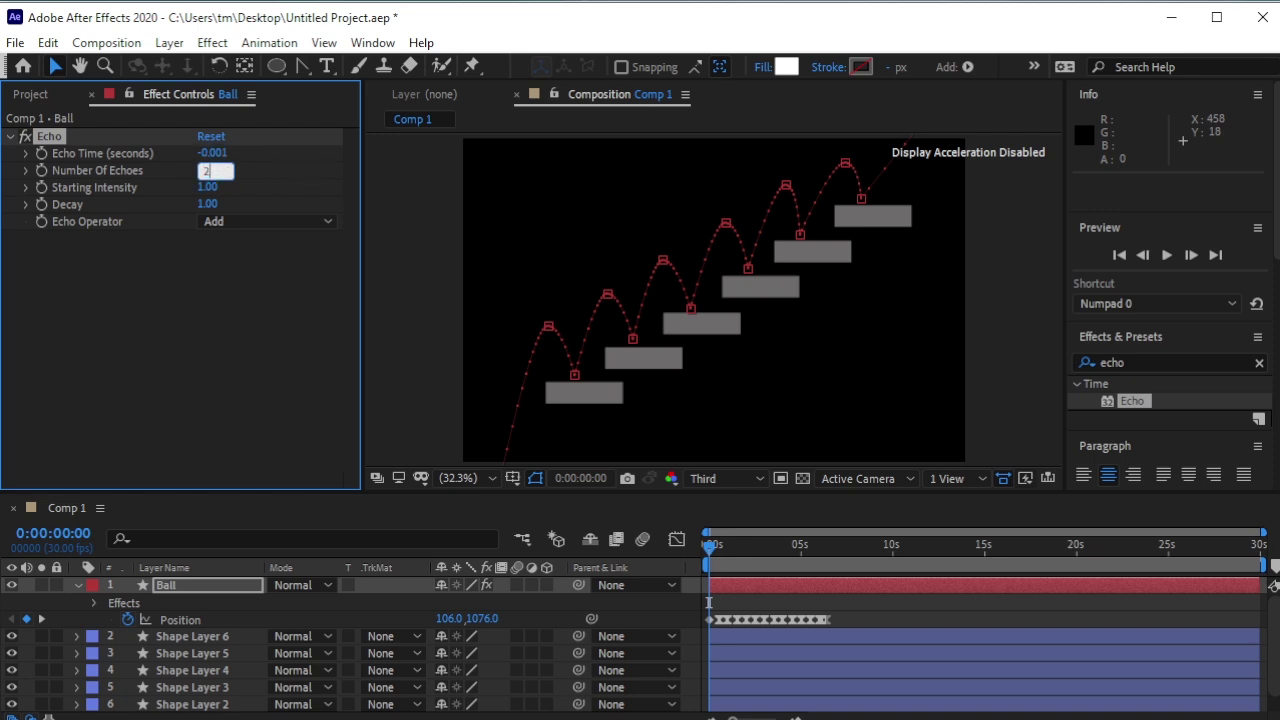
{"action": "type", "text": "0"}
{"action": "left_click", "coordinate": [268, 221]}
{"action": "left_click", "coordinate": [258, 264]}
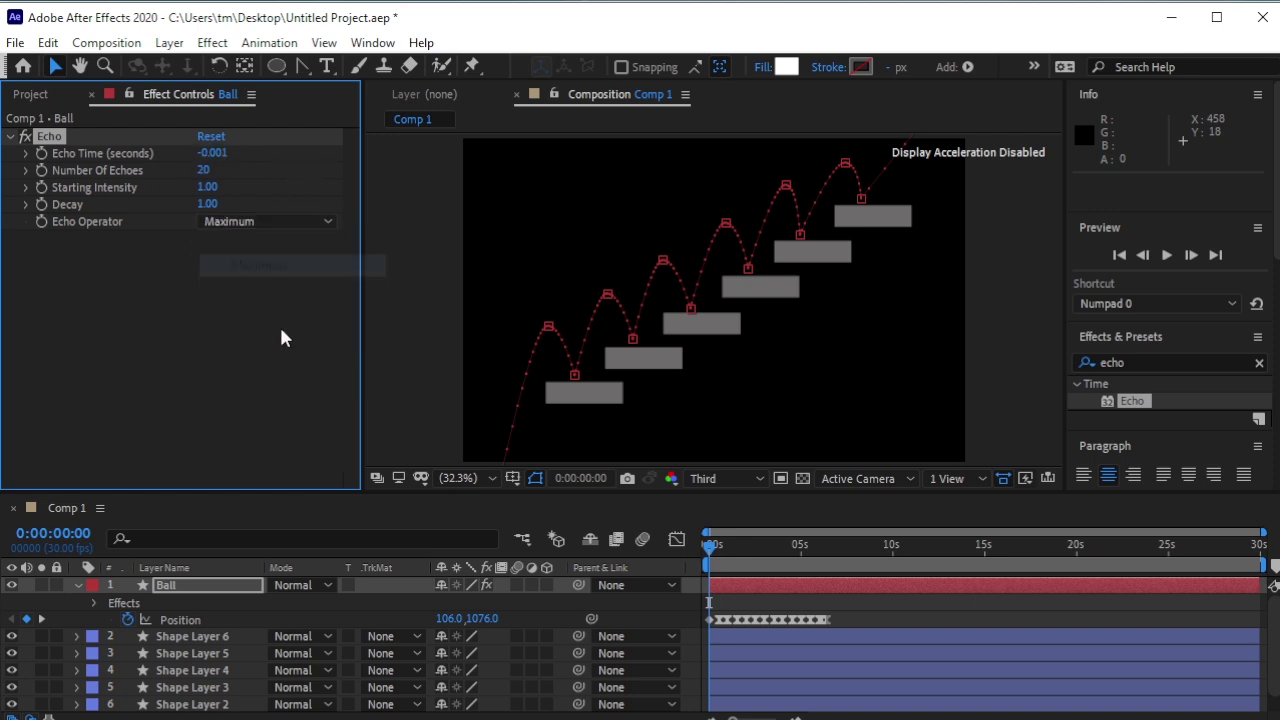
{"action": "left_click", "coordinate": [261, 361]}
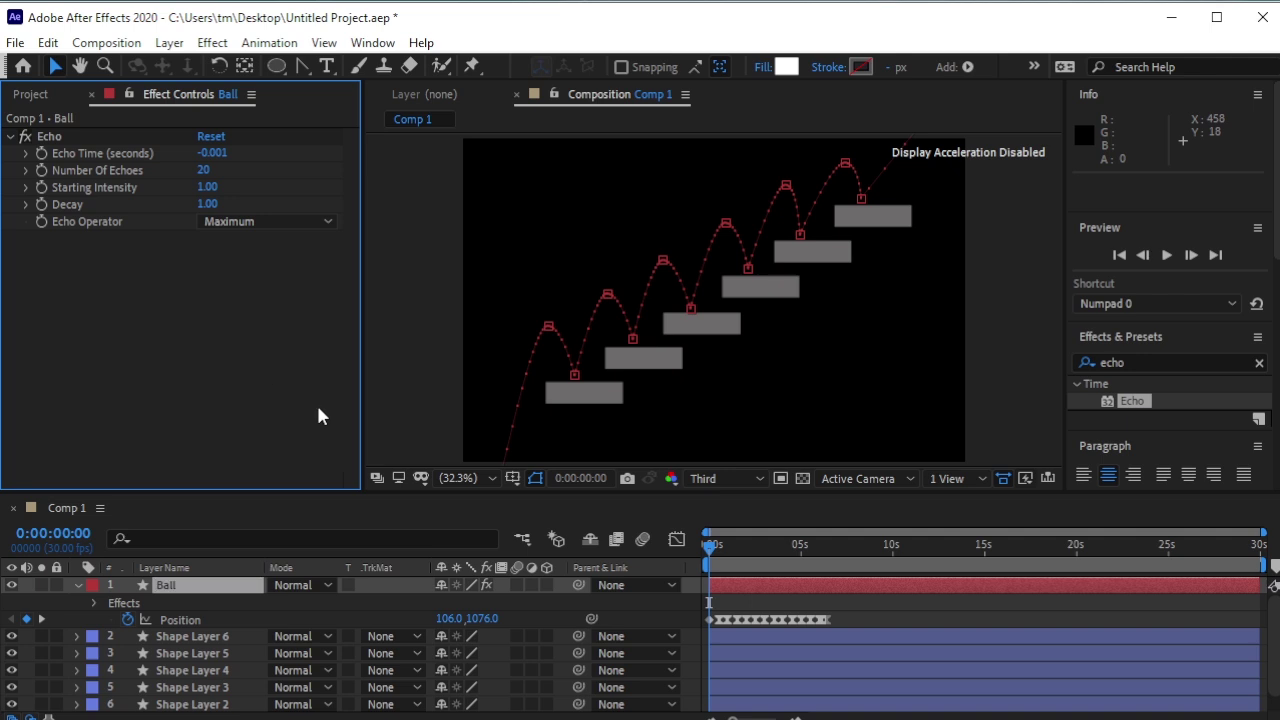
Step: Play the animation from the start to check the ball's echo trail, and return the playhead to 0:00:00:00
{"action": "left_click", "coordinate": [700, 563]}
{"action": "key", "text": "space"}
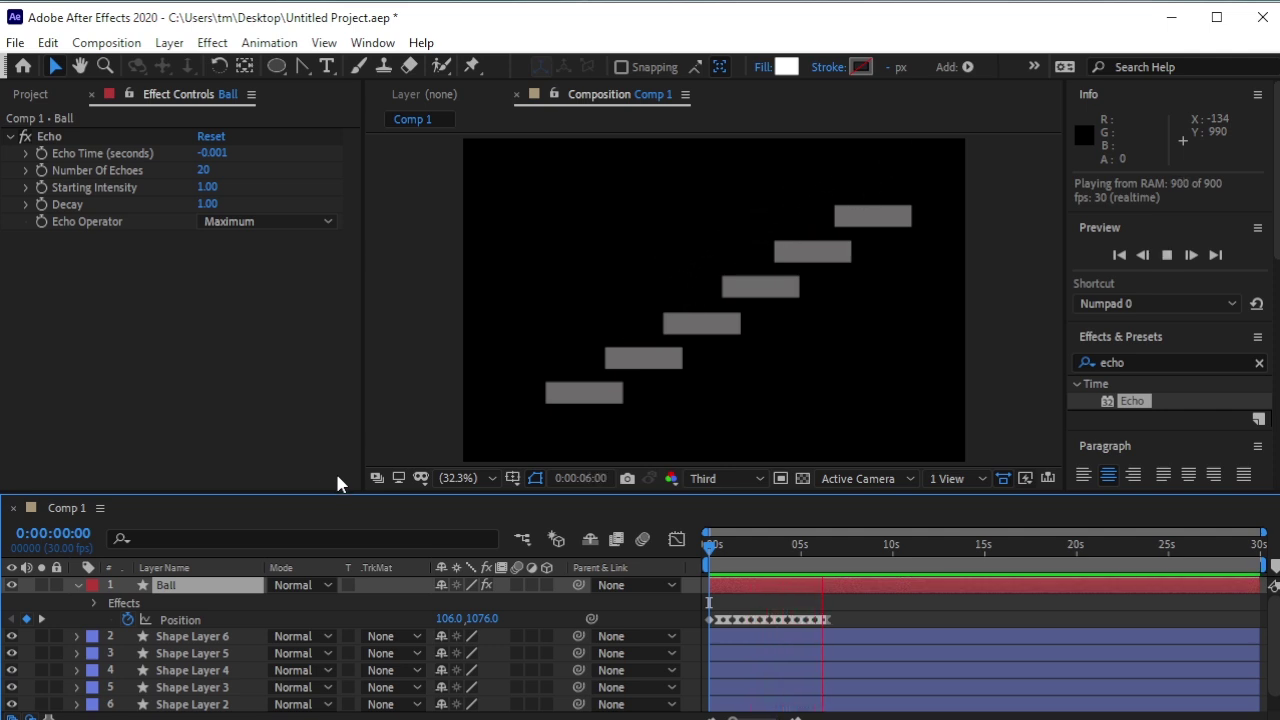
{"action": "left_click", "coordinate": [848, 560]}
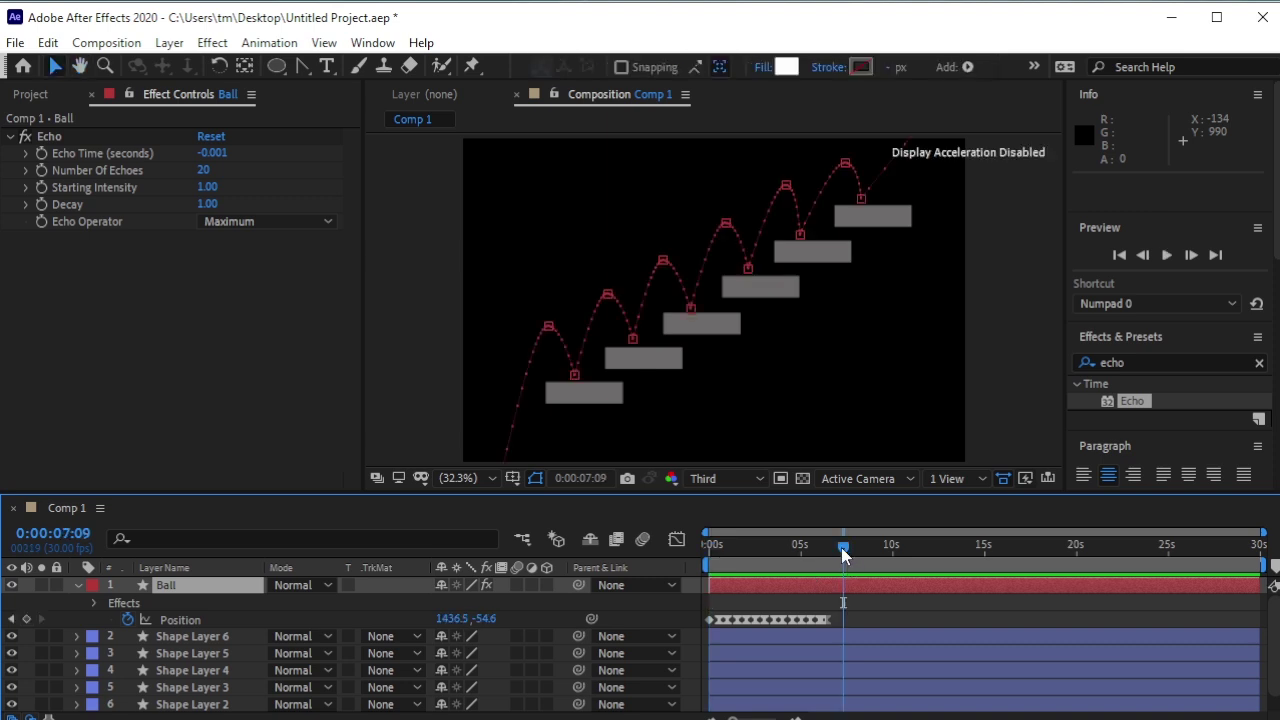
{"action": "left_click_drag", "start_coordinate": [848, 560], "coordinate": [702, 566]}
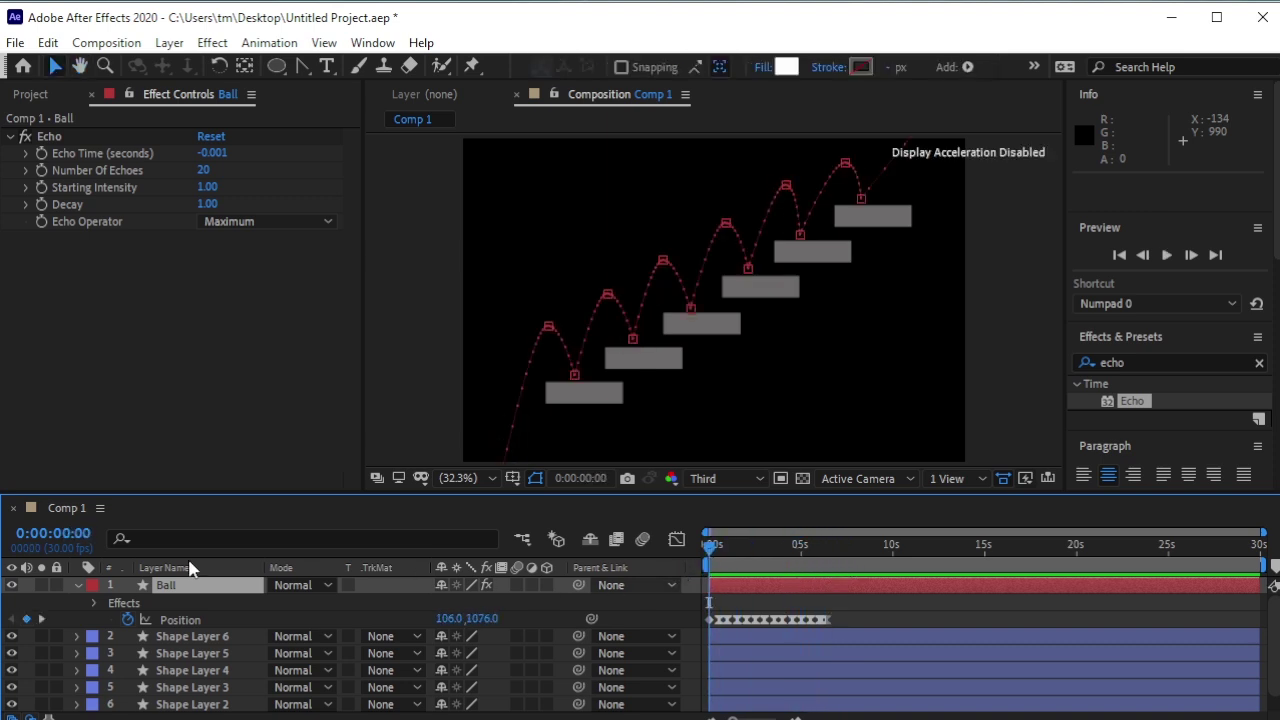
Step: Enlarge the time scale and move the playhead to the Ball's first landing Position keyframe at 0:00:01:00
{"action": "key", "text": "p"}
{"action": "left_click", "coordinate": [727, 545]}
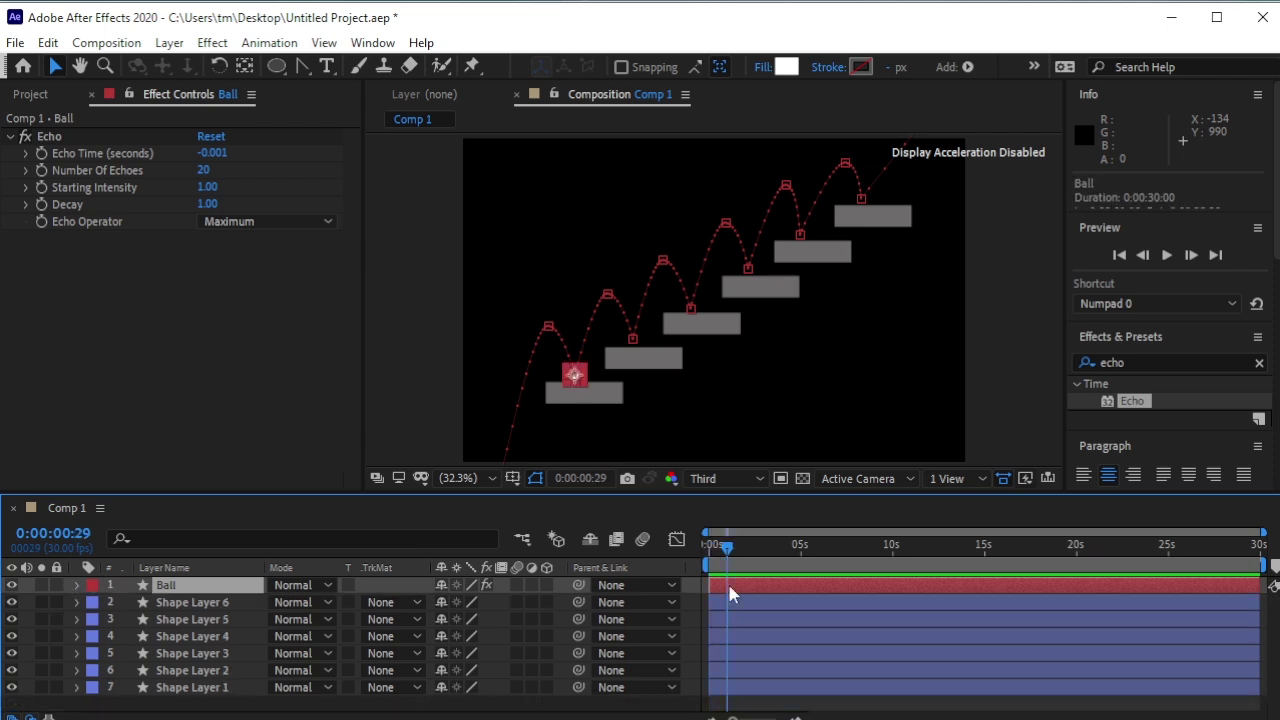
{"action": "key", "text": "equal"}
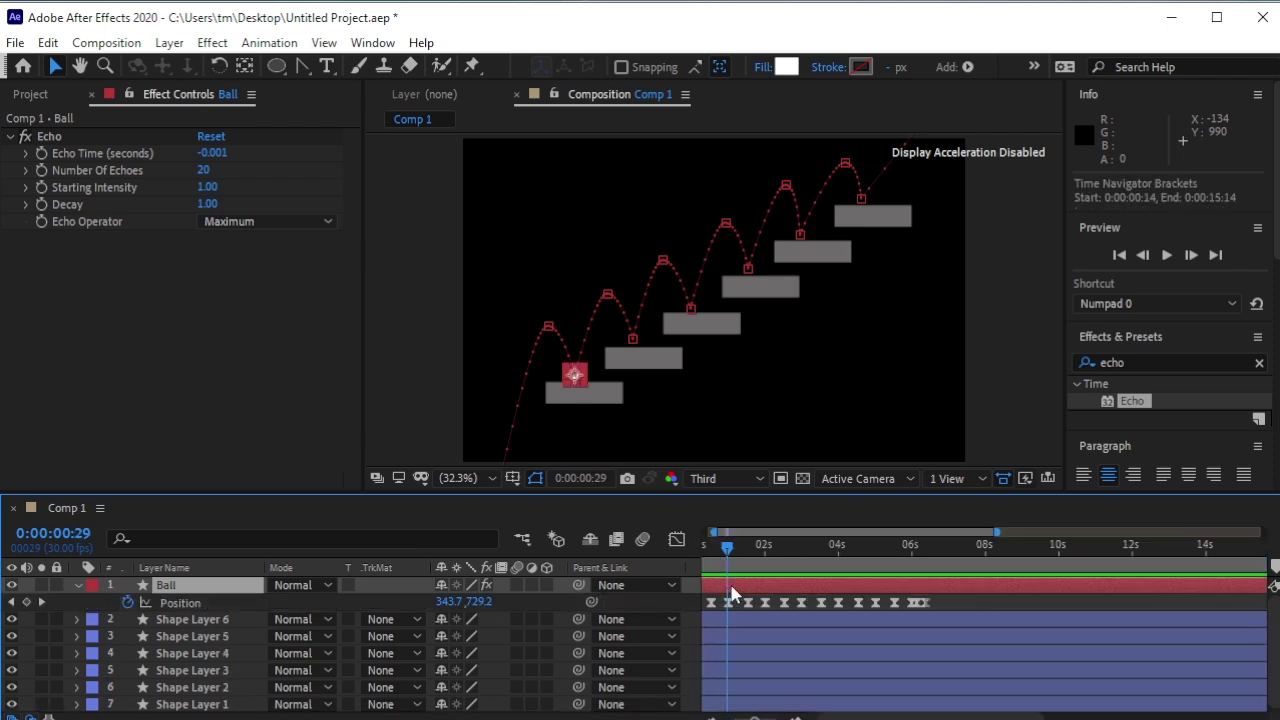
{"action": "left_click", "coordinate": [10, 602]}
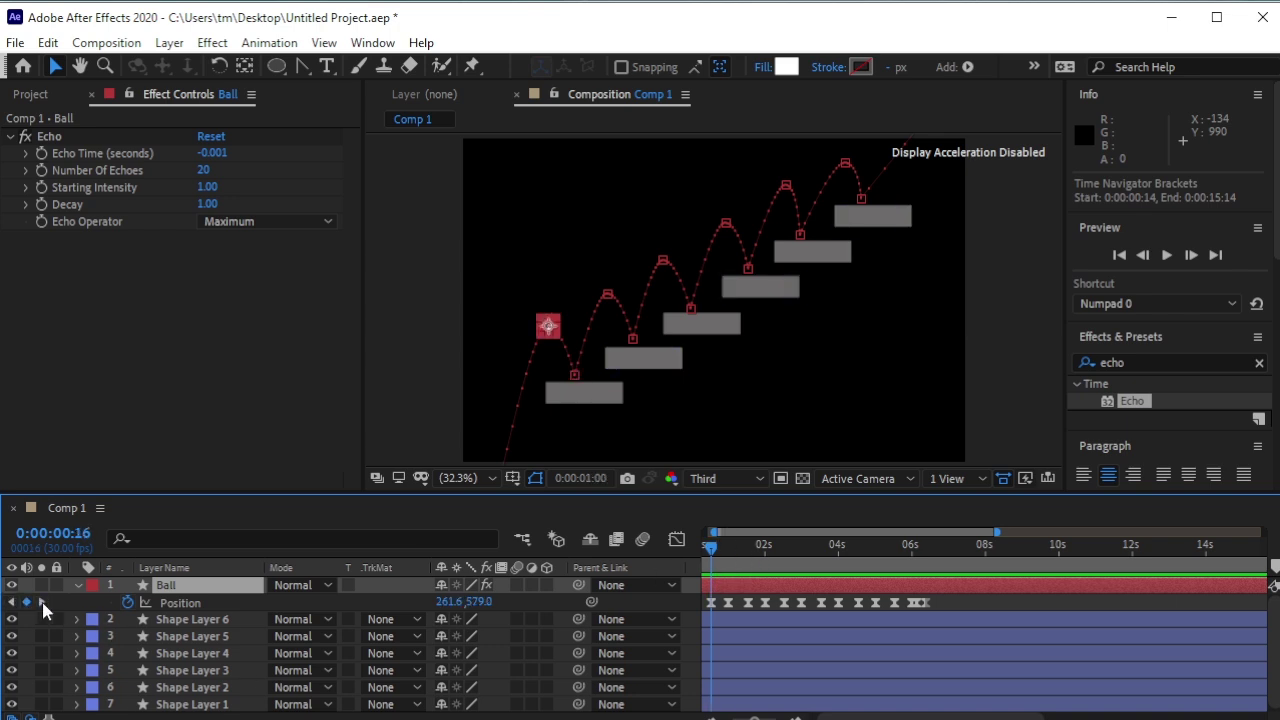
{"action": "left_click", "coordinate": [42, 602]}
Step: Select Shape Layer 6 through Shape Layer 1, filter the timeline properties by "color" and enlarge the timeline area
{"action": "left_click", "coordinate": [185, 619]}
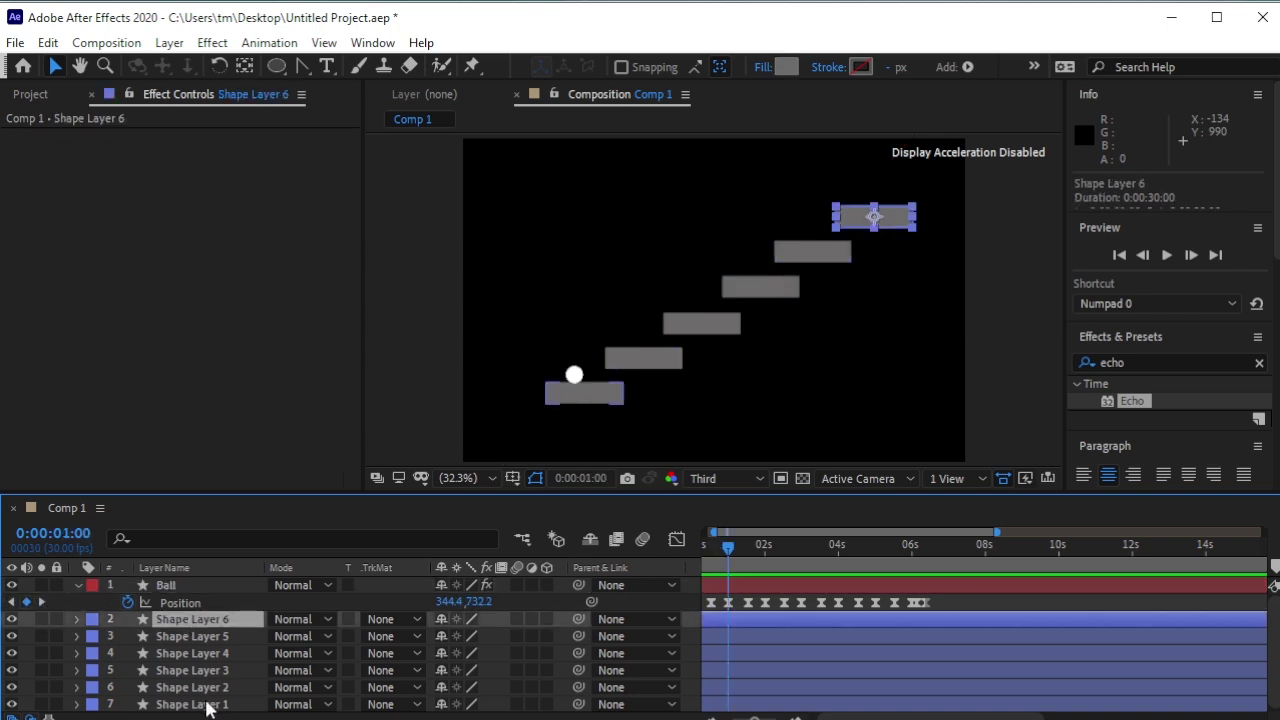
{"action": "left_click", "coordinate": [192, 704], "text": "shift"}
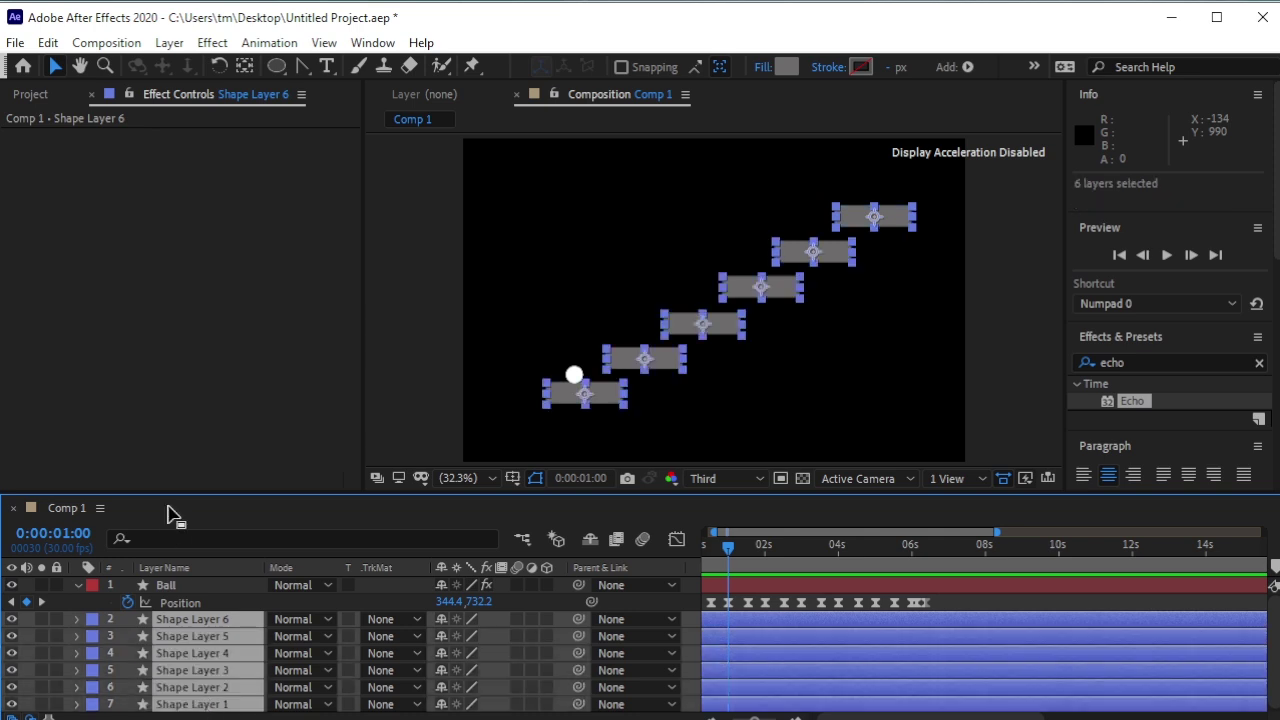
{"action": "left_click", "coordinate": [167, 538]}
{"action": "type", "text": "c"}
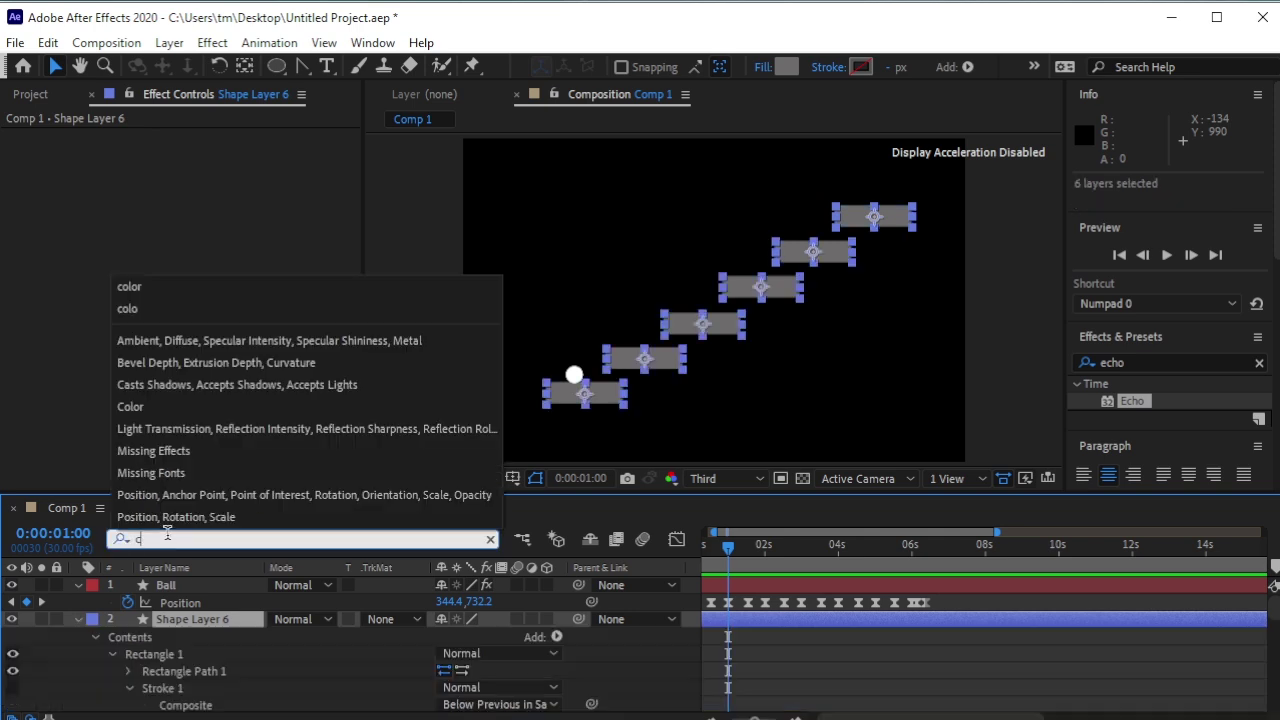
{"action": "type", "text": "olor"}
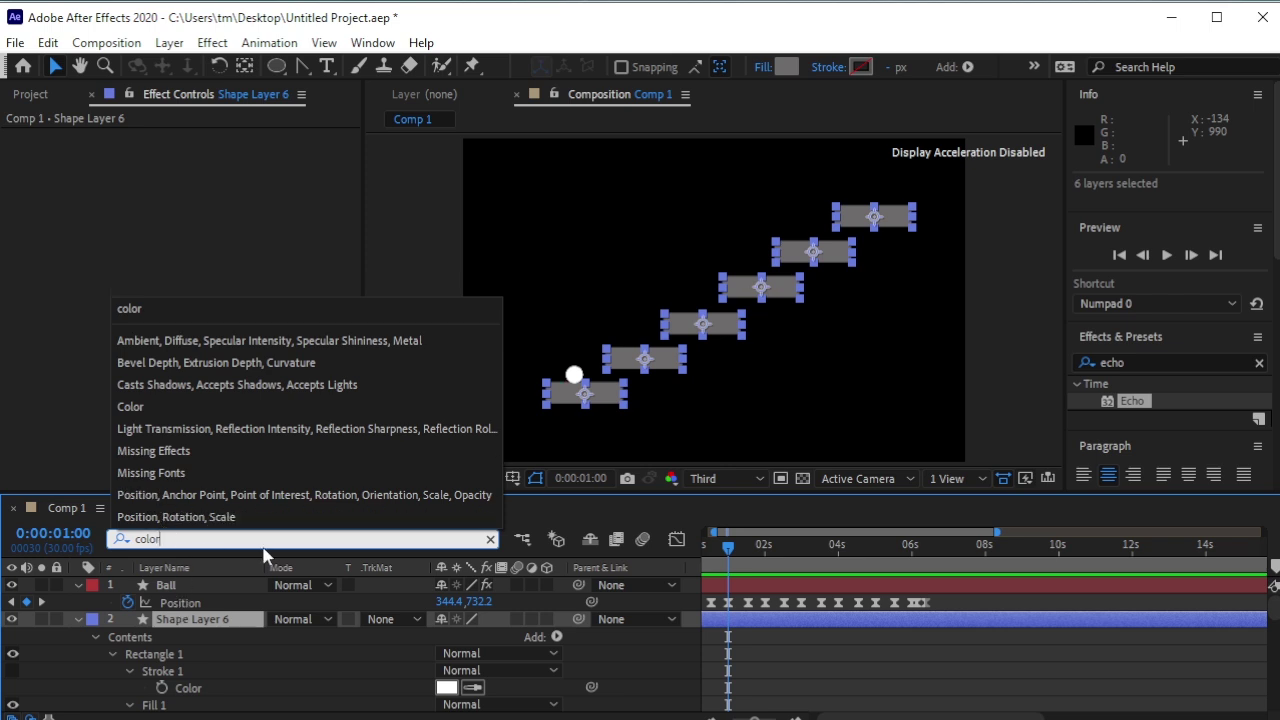
{"action": "left_click", "coordinate": [309, 538]}
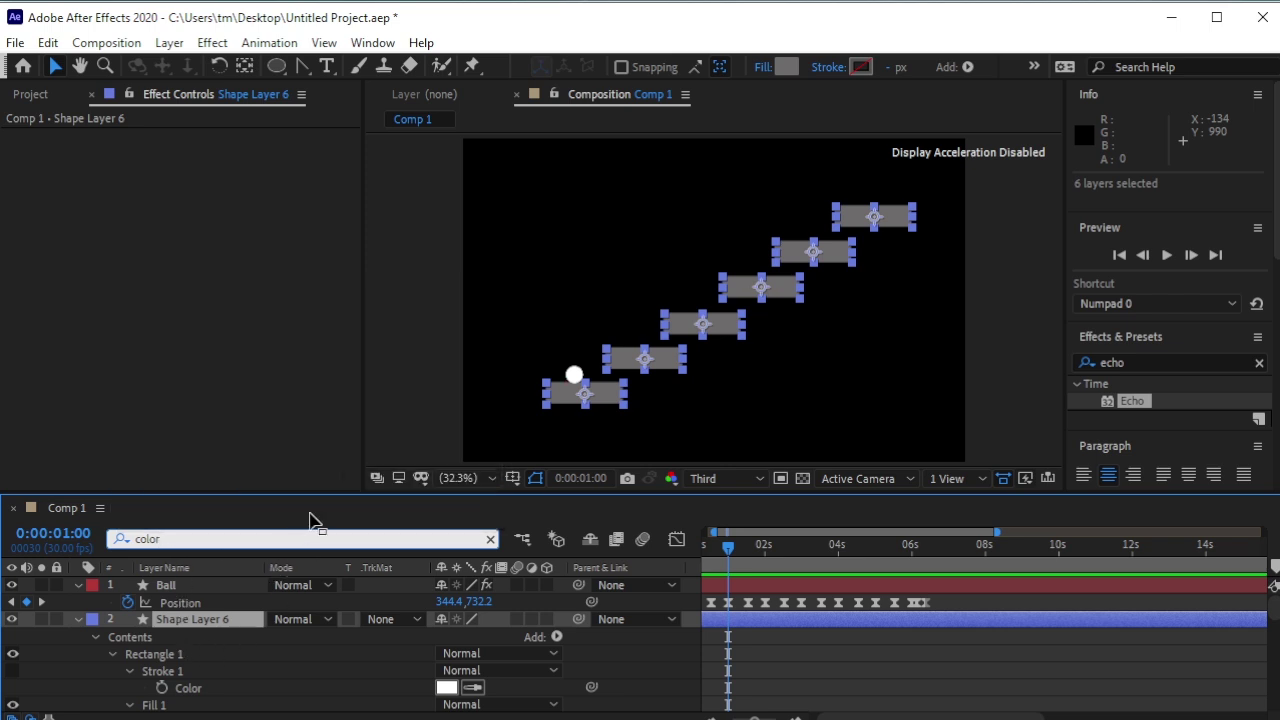
{"action": "left_click_drag", "start_coordinate": [322, 497], "coordinate": [321, 368]}
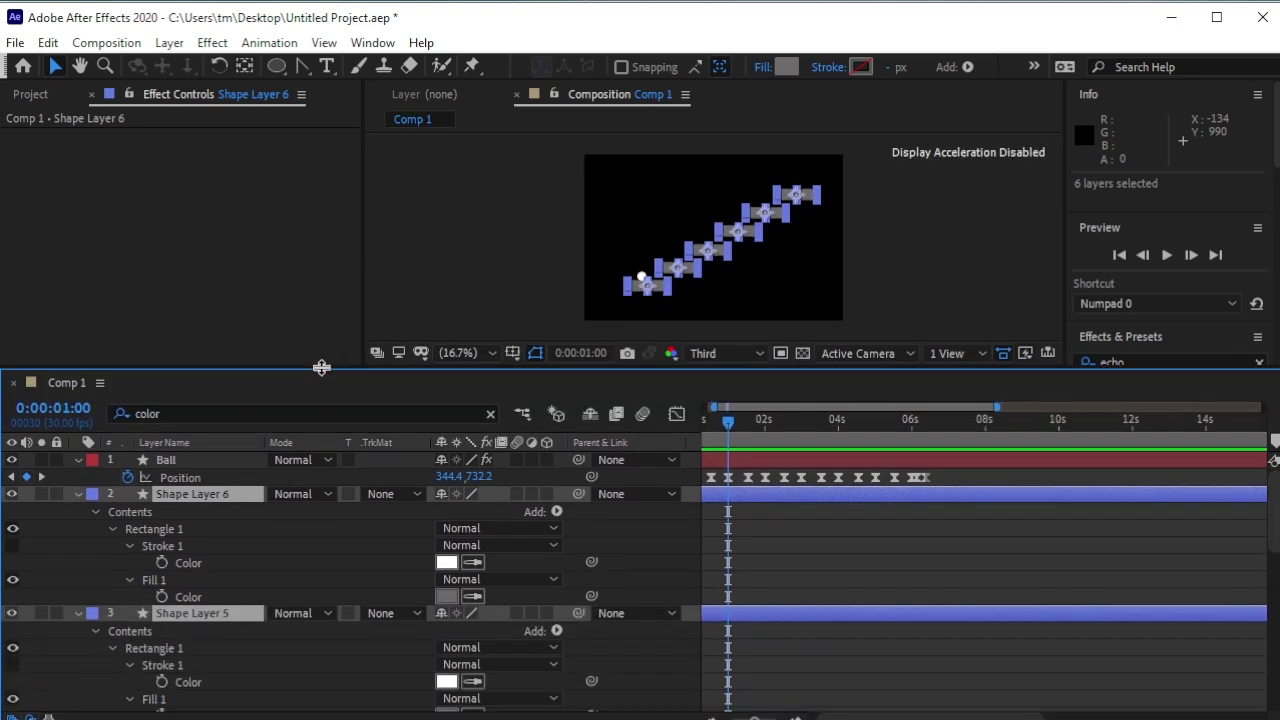
Step: Enable keyframing for the Fill 1 Color of all six stair layers, Shape Layer 6 to Shape Layer 1, at 0:00:01:00
{"action": "left_click", "coordinate": [161, 597]}
{"action": "scroll", "coordinate": [252, 568], "scroll_direction": "down", "scroll_amount": 2}
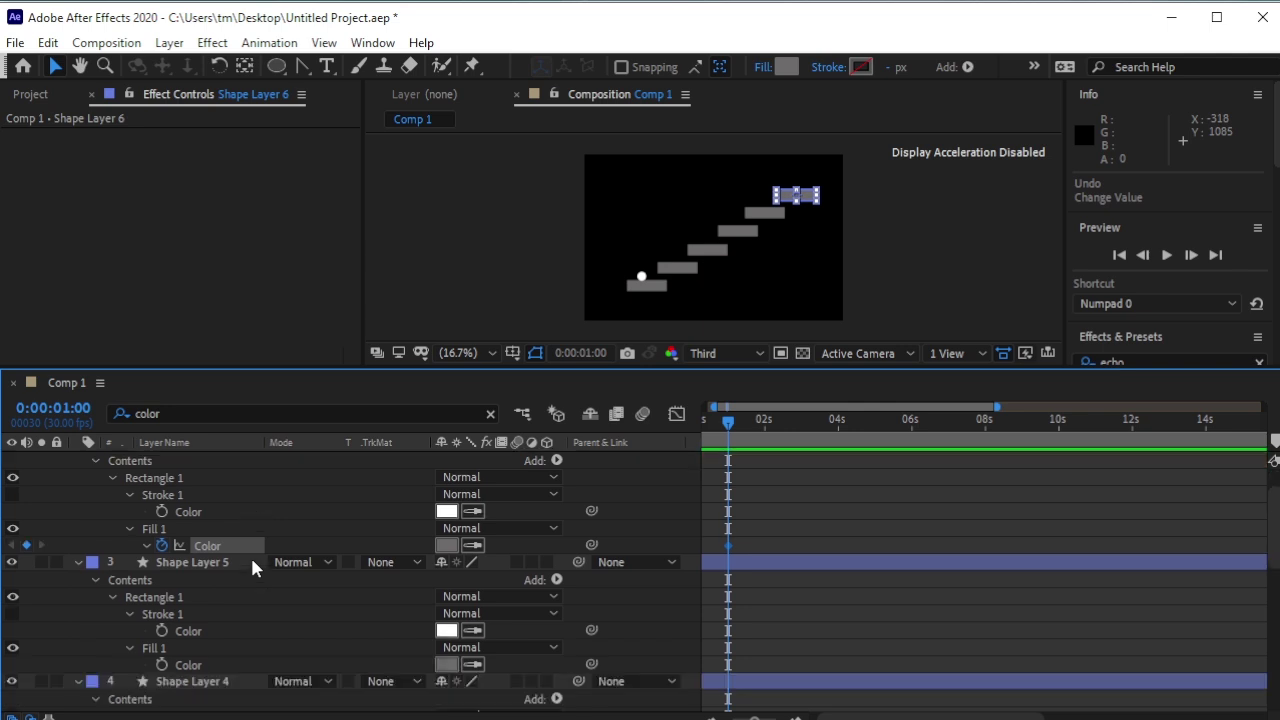
{"action": "left_click", "coordinate": [161, 665]}
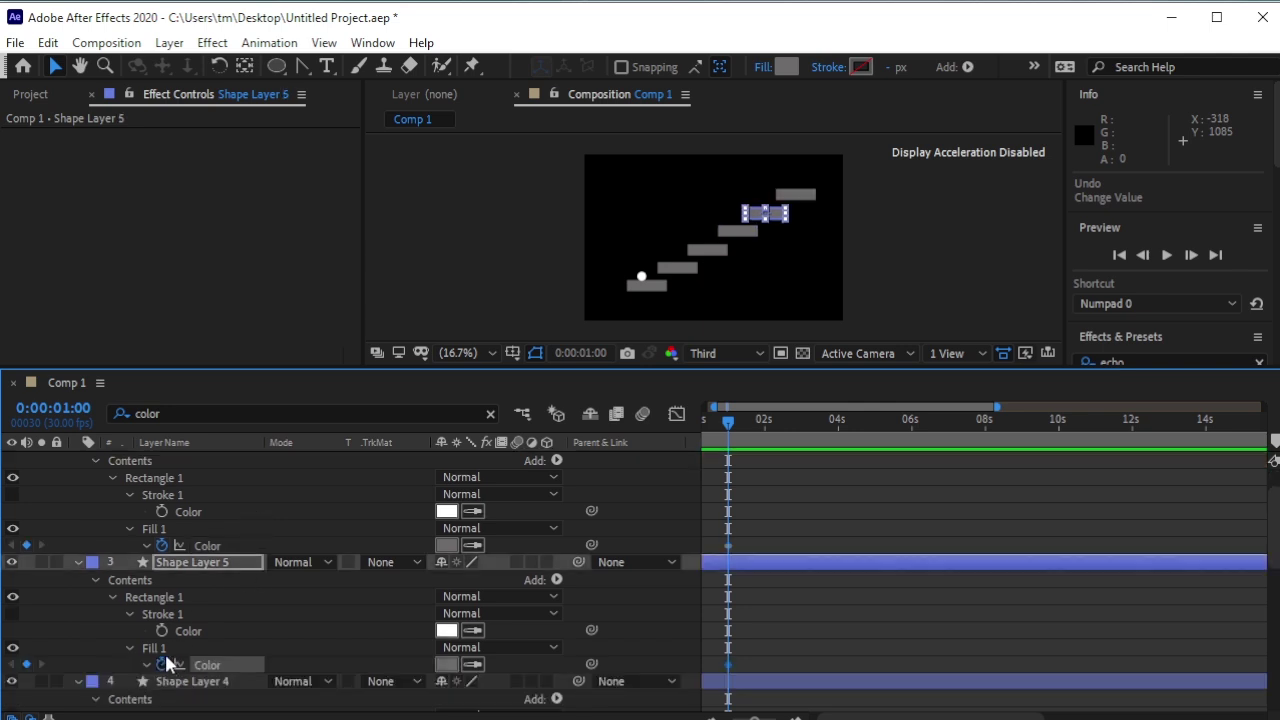
{"action": "scroll", "coordinate": [180, 650], "scroll_direction": "down", "scroll_amount": 4}
{"action": "left_click", "coordinate": [161, 681]}
{"action": "scroll", "coordinate": [245, 628], "scroll_direction": "down", "scroll_amount": 4}
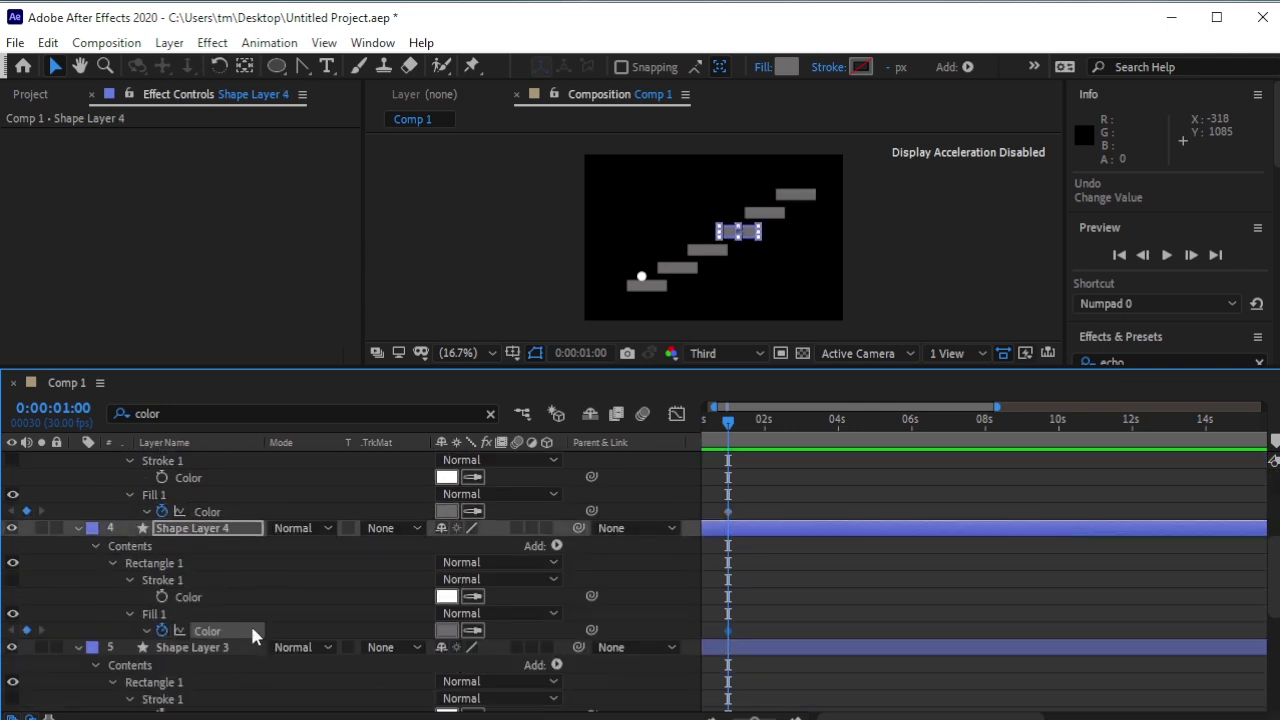
{"action": "scroll", "coordinate": [220, 635], "scroll_direction": "down", "scroll_amount": 4}
{"action": "left_click", "coordinate": [161, 596]}
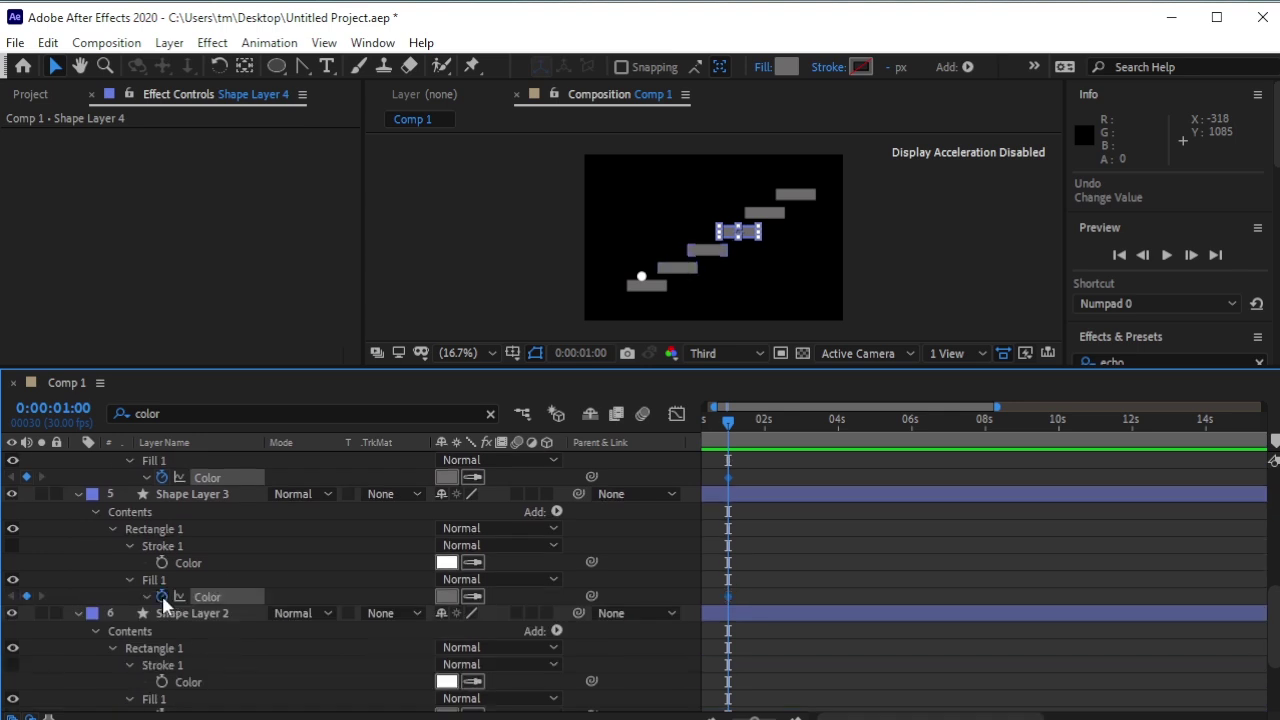
{"action": "scroll", "coordinate": [194, 600], "scroll_direction": "down", "scroll_amount": 4}
{"action": "left_click", "coordinate": [161, 613]}
{"action": "scroll", "coordinate": [189, 606], "scroll_direction": "down", "scroll_amount": 1}
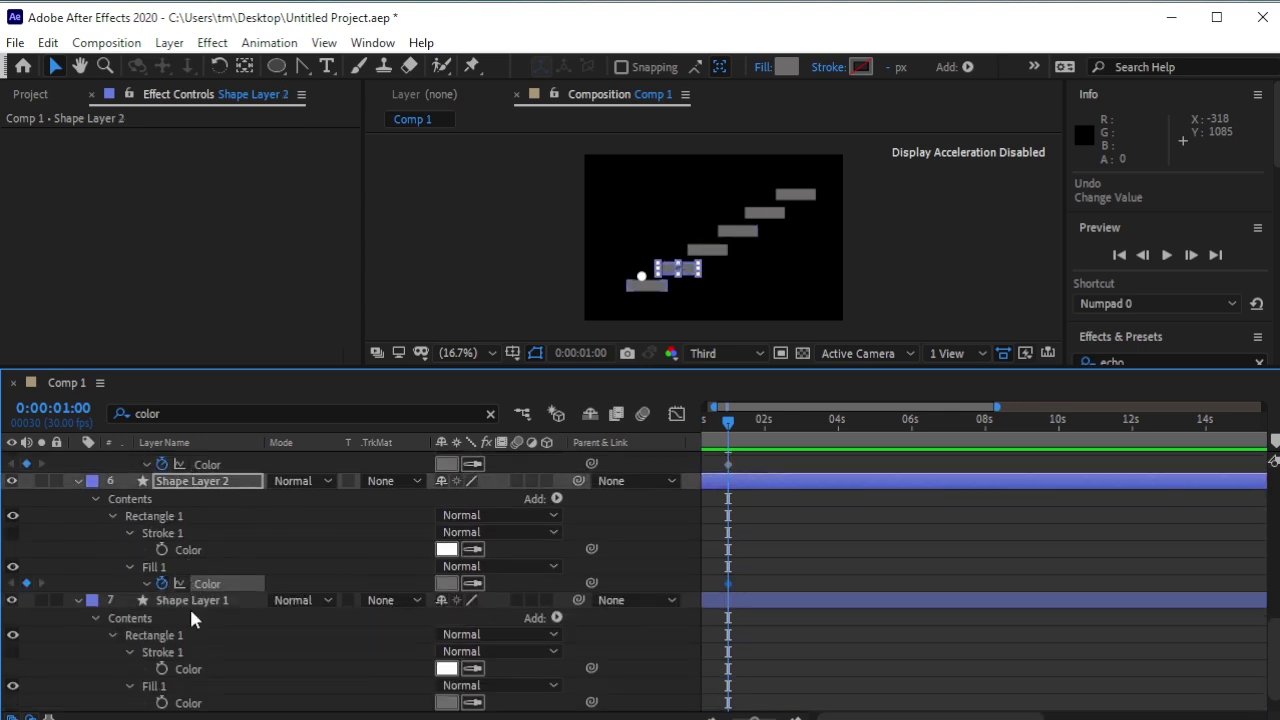
{"action": "left_click", "coordinate": [163, 702]}
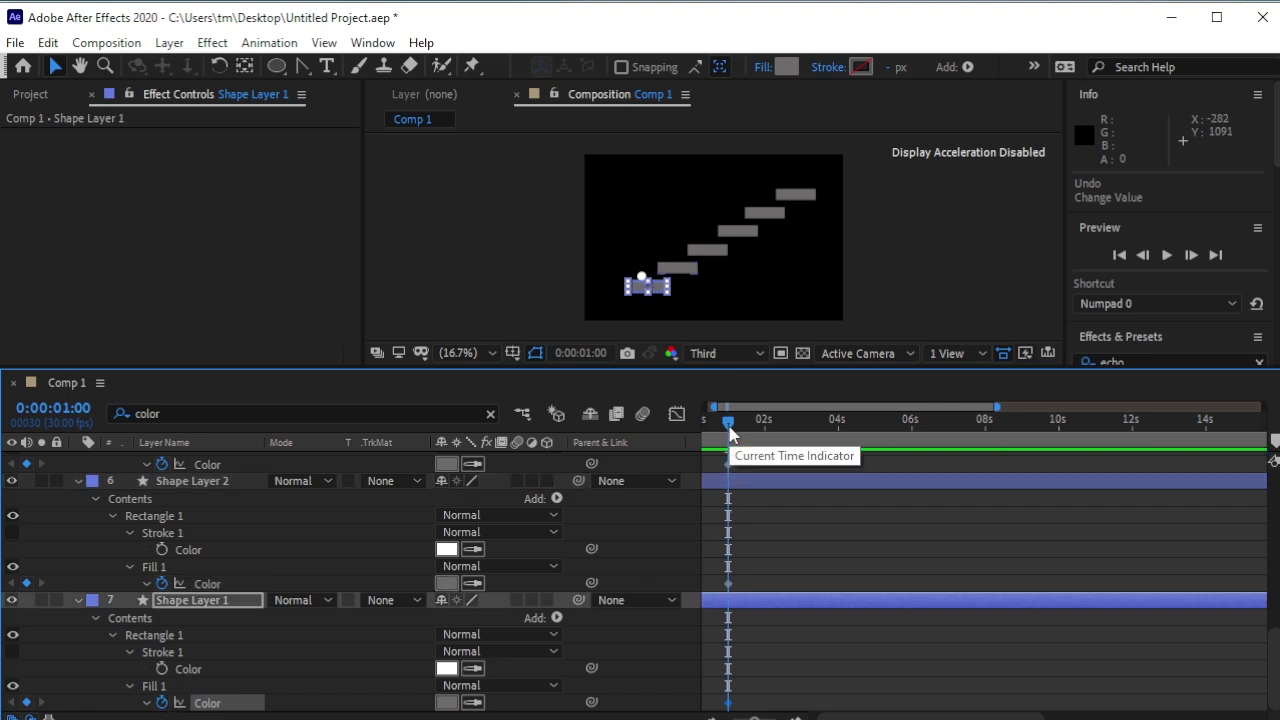
Step: At 0:00:01:01, set the Fill 1 Color of Shape Layer 1 to white (FFFFFF)
{"action": "left_click_drag", "start_coordinate": [729, 430], "coordinate": [730, 430]}
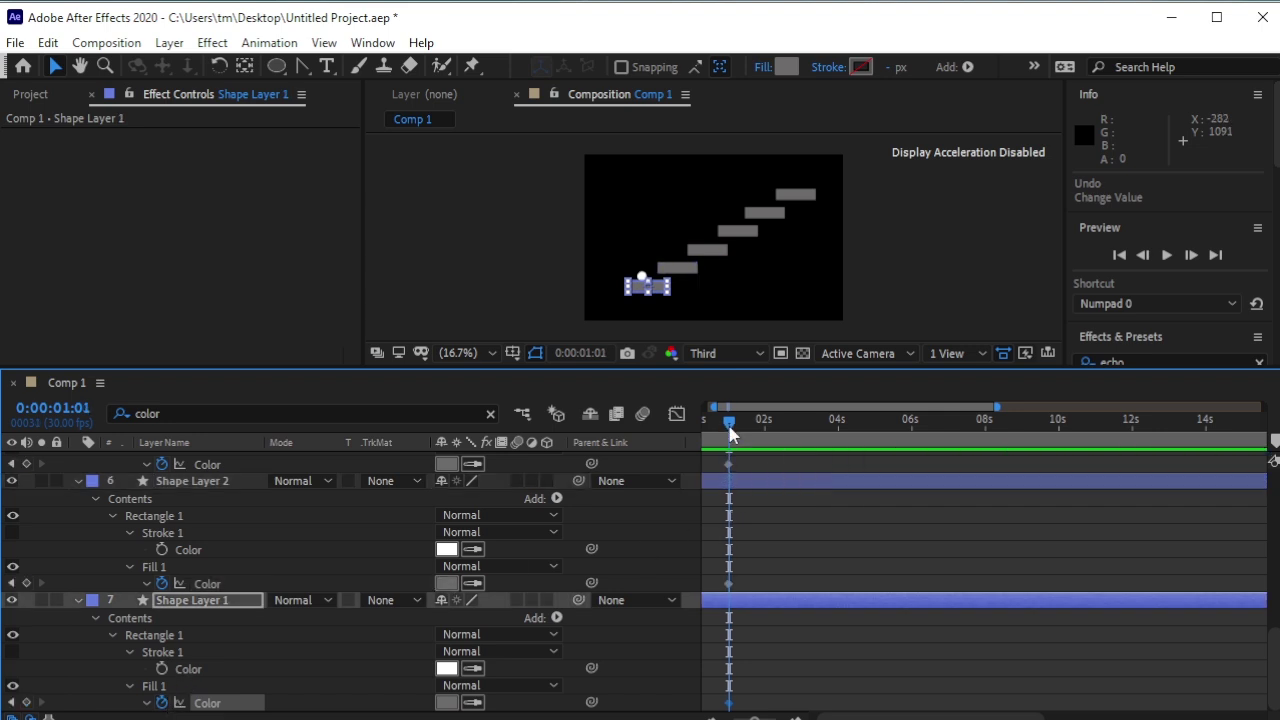
{"action": "left_click", "coordinate": [446, 702]}
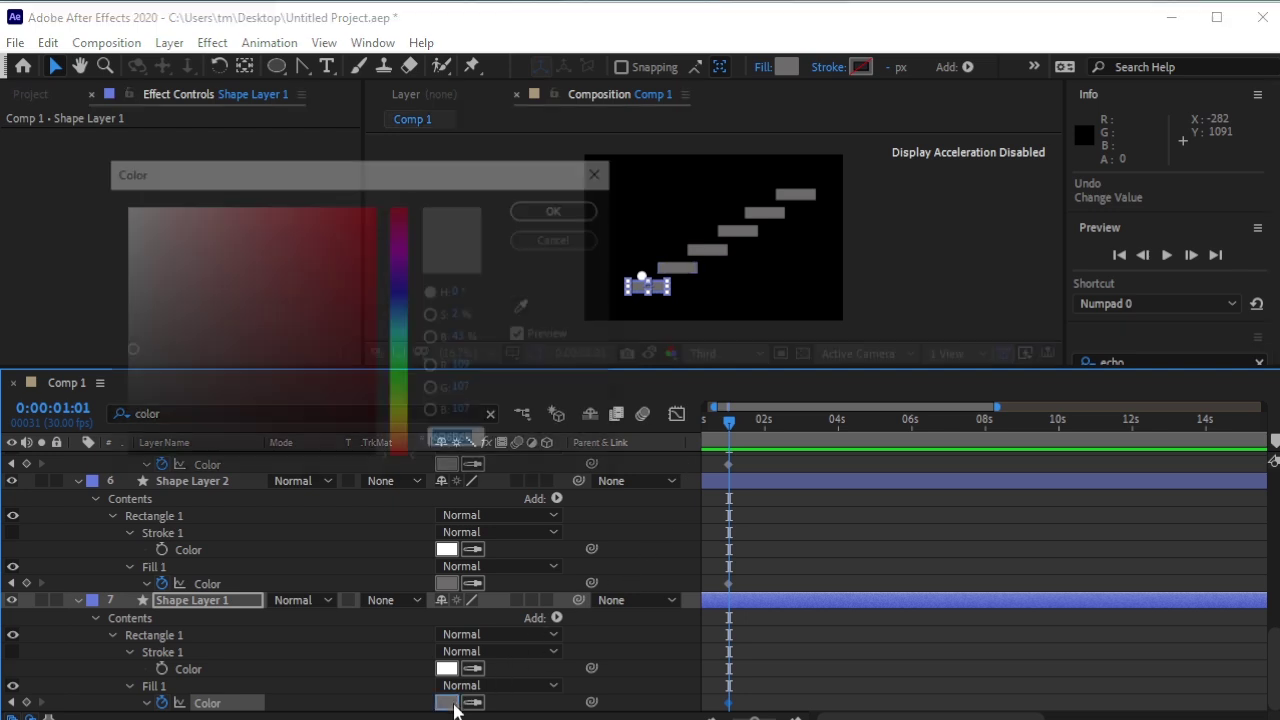
{"action": "left_click", "coordinate": [123, 206]}
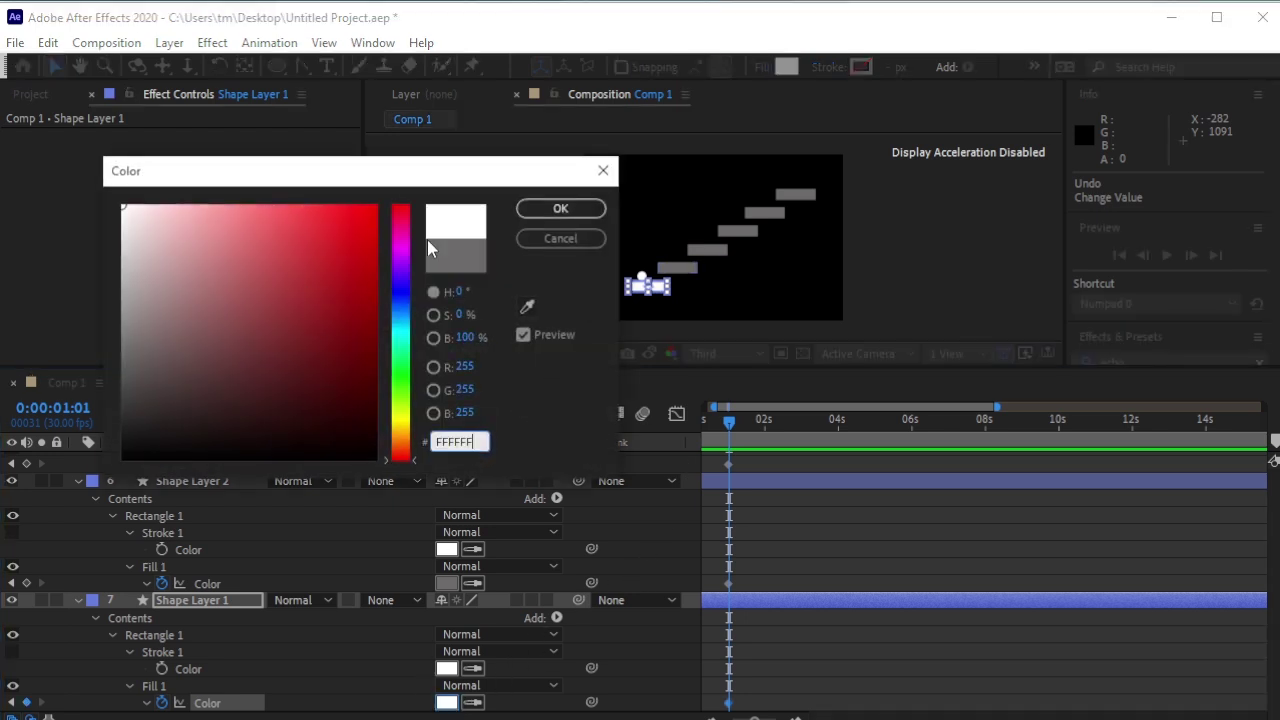
{"action": "left_click", "coordinate": [560, 208]}
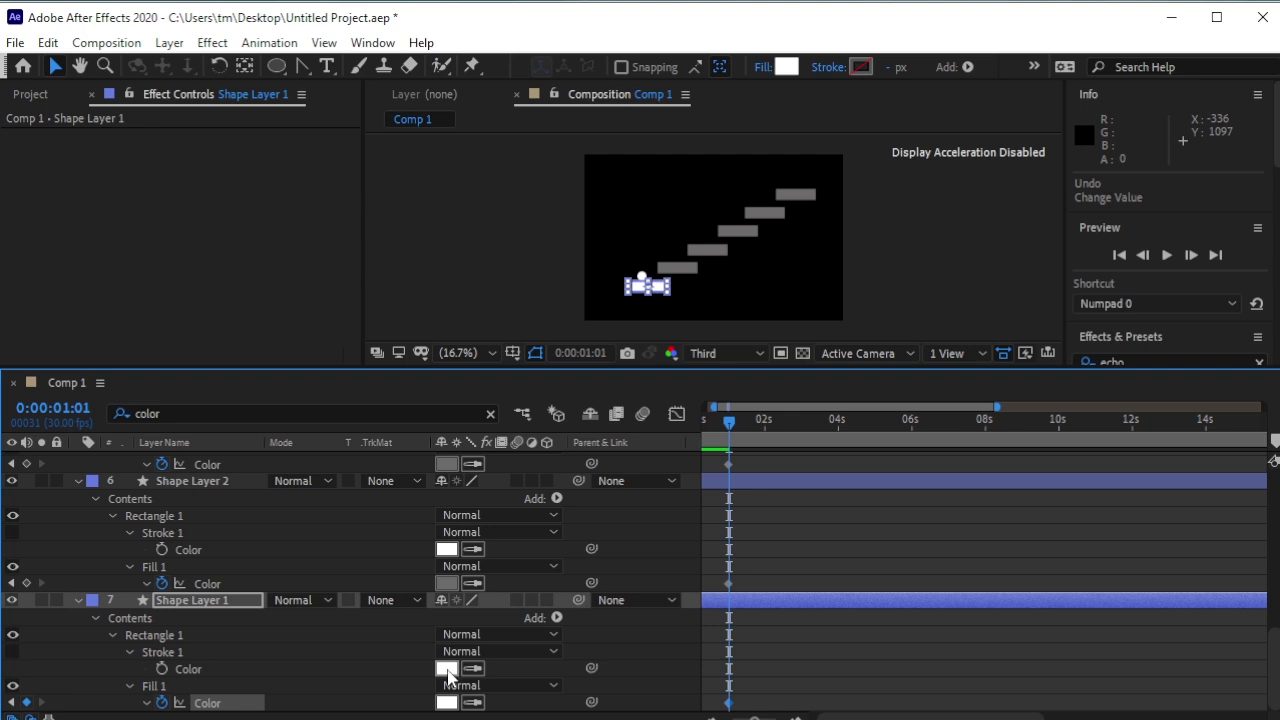
Step: Set the Fill 1 Color of Shape Layer 2 and Shape Layer 3 to white (FFFFFF) at 0:00:01:01
{"action": "left_click", "coordinate": [446, 583]}
{"action": "left_click", "coordinate": [123, 206]}
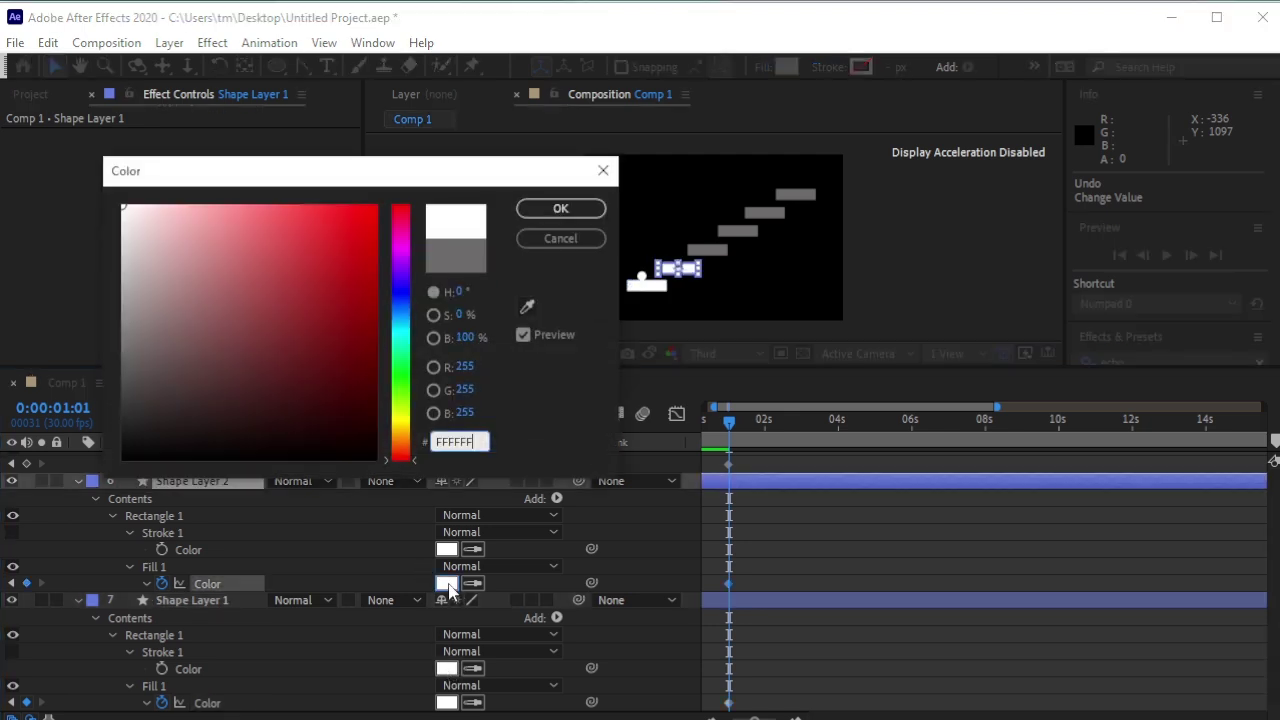
{"action": "left_click", "coordinate": [552, 210]}
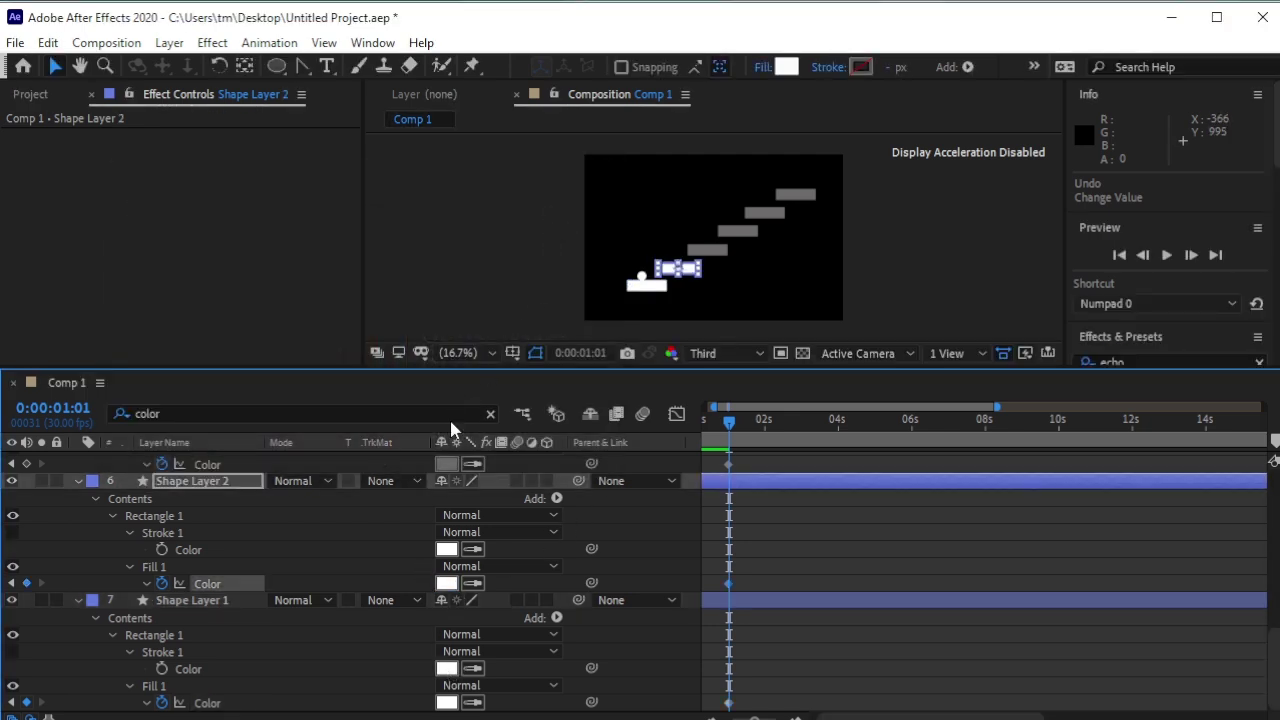
{"action": "left_click", "coordinate": [446, 464]}
{"action": "left_click", "coordinate": [123, 206]}
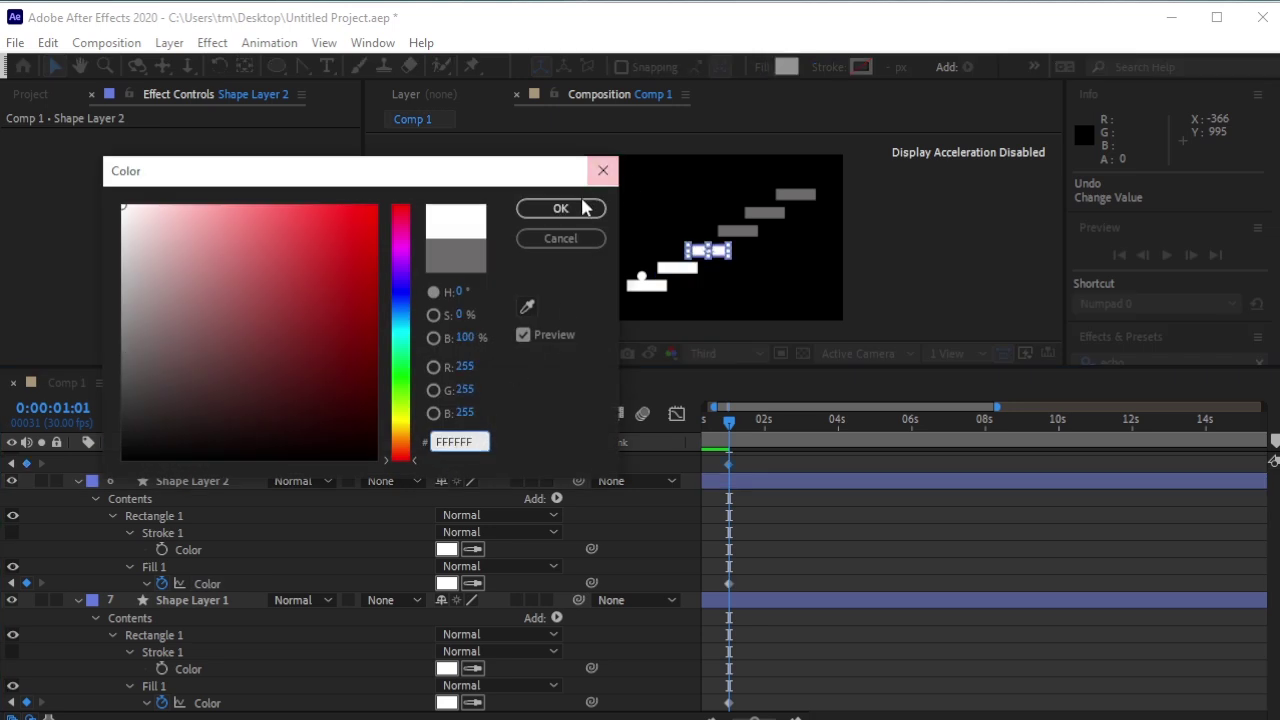
{"action": "left_click", "coordinate": [583, 207]}
Step: Set the Fill 1 Color of Shape Layer 4 to white (FFFFFF) at 0:00:01:01
{"action": "scroll", "coordinate": [437, 566], "scroll_direction": "up", "scroll_amount": 3}
{"action": "scroll", "coordinate": [437, 566], "scroll_direction": "up", "scroll_amount": 3}
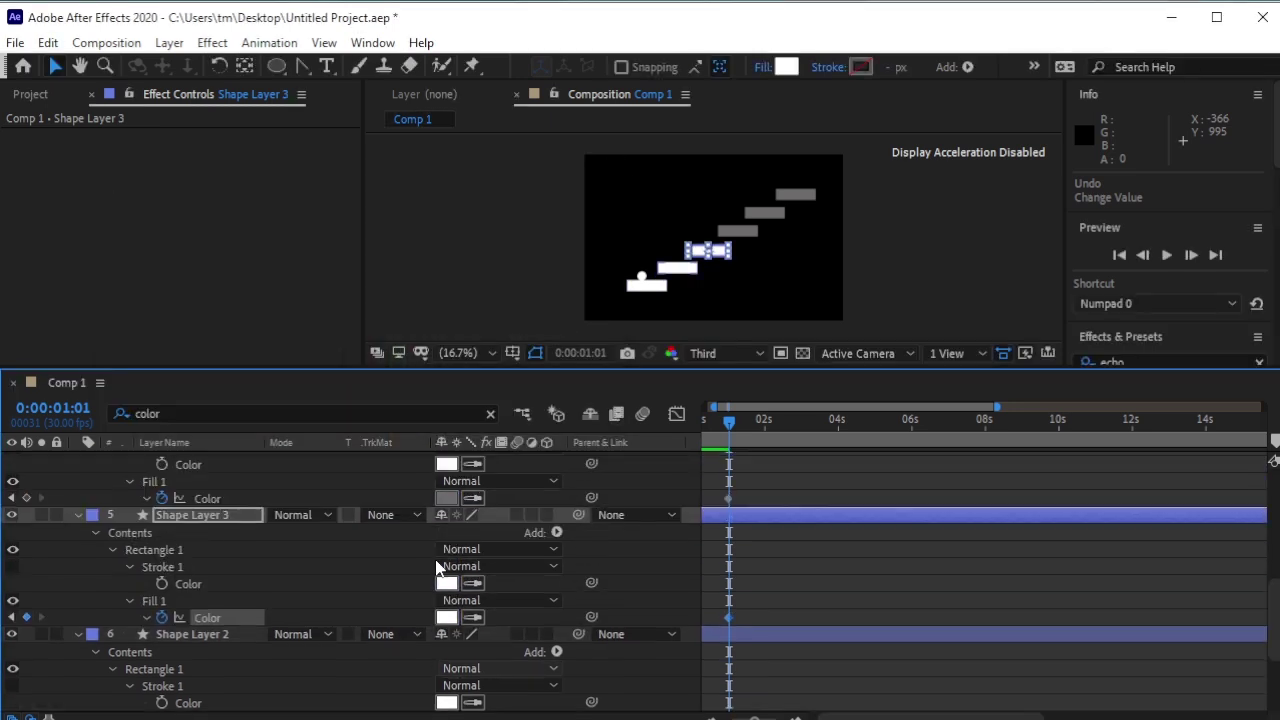
{"action": "left_click", "coordinate": [446, 600]}
{"action": "left_click", "coordinate": [123, 206]}
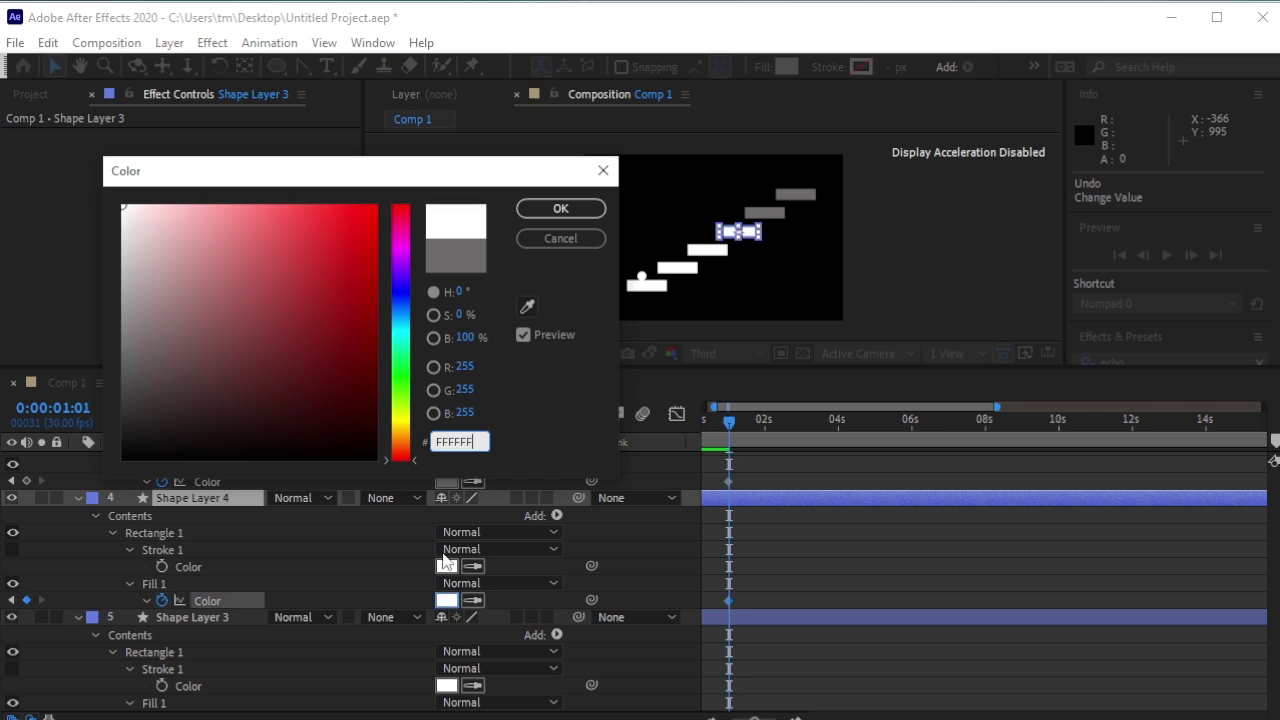
{"action": "left_click", "coordinate": [560, 208]}
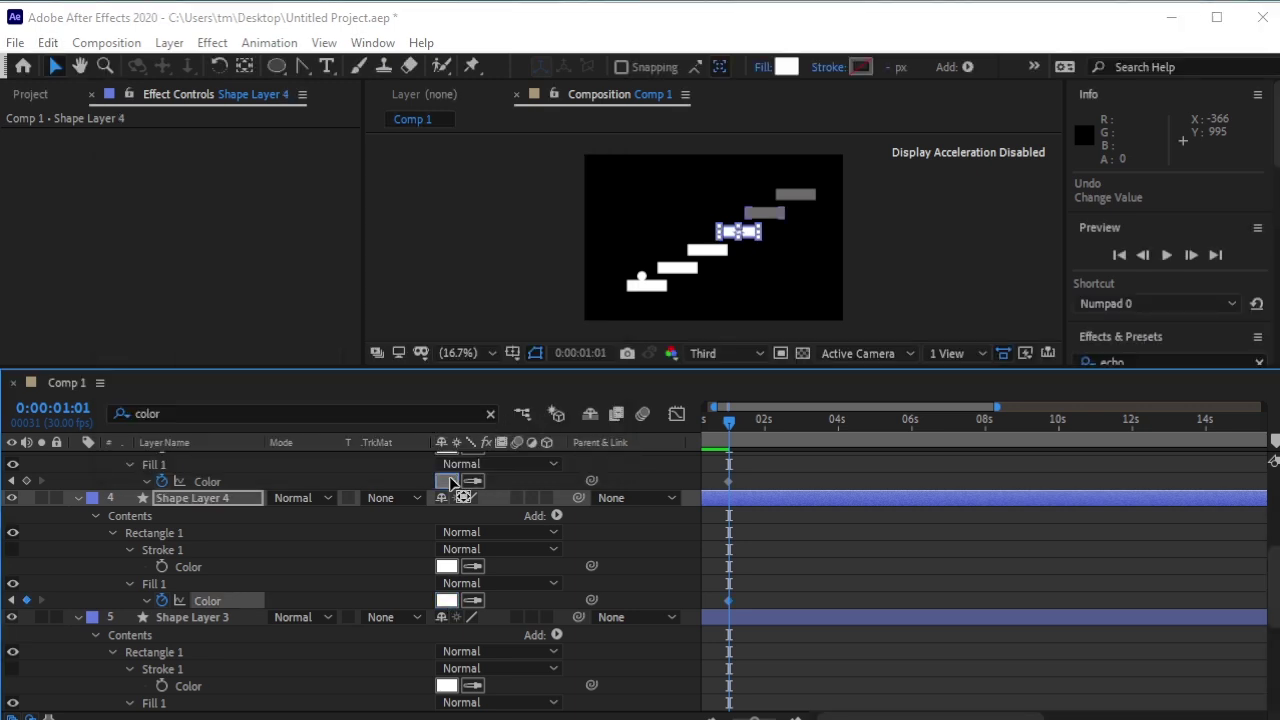
Step: Set the Fill 1 Color of Shape Layer 5 and Shape Layer 6 to white (FFFFFF) at 0:00:01:01
{"action": "left_click", "coordinate": [450, 479]}
{"action": "type", "text": "ffffff"}
{"action": "left_click", "coordinate": [558, 210]}
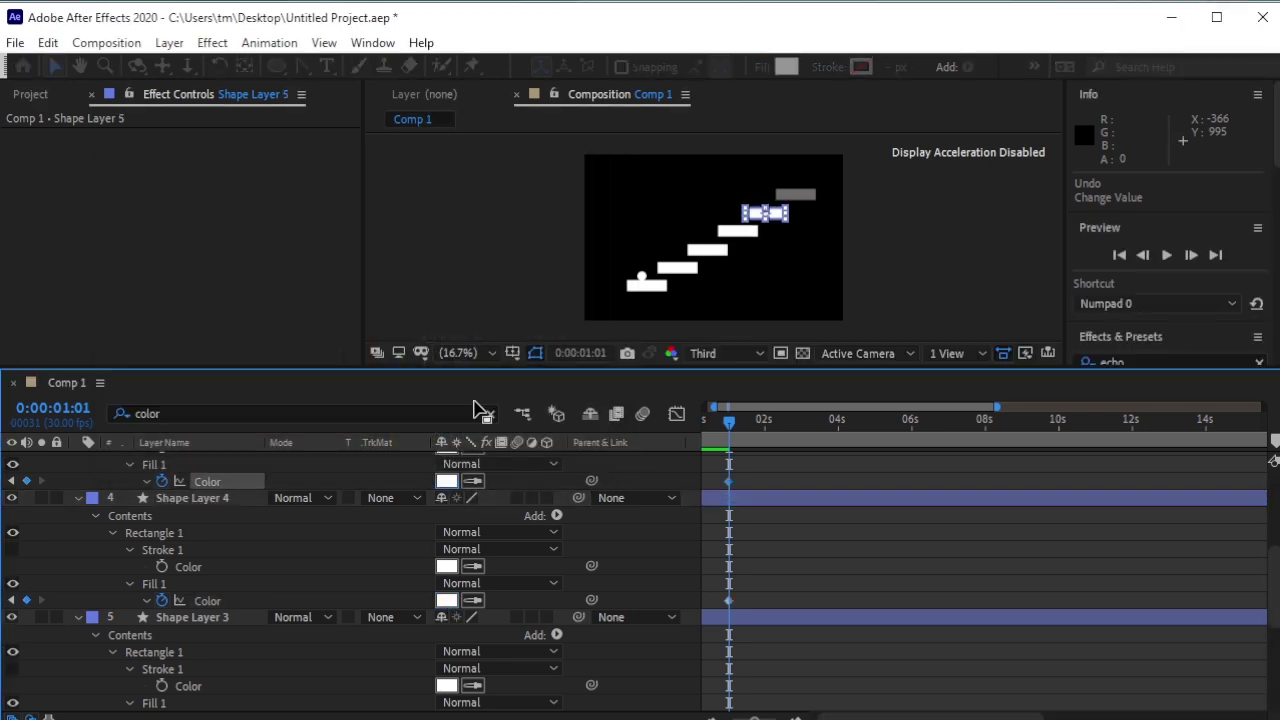
{"action": "scroll", "coordinate": [483, 456], "scroll_direction": "up", "scroll_amount": 3}
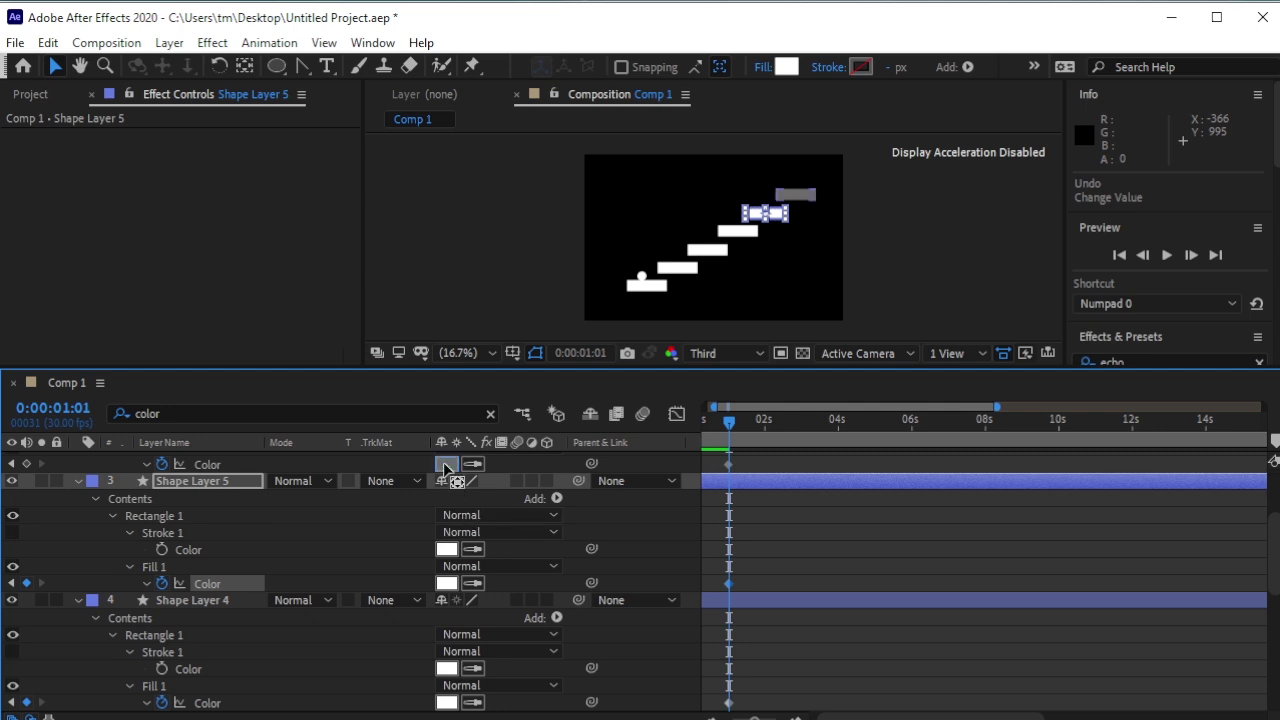
{"action": "left_click", "coordinate": [446, 465]}
{"action": "type", "text": "ffffff"}
{"action": "left_click", "coordinate": [558, 212]}
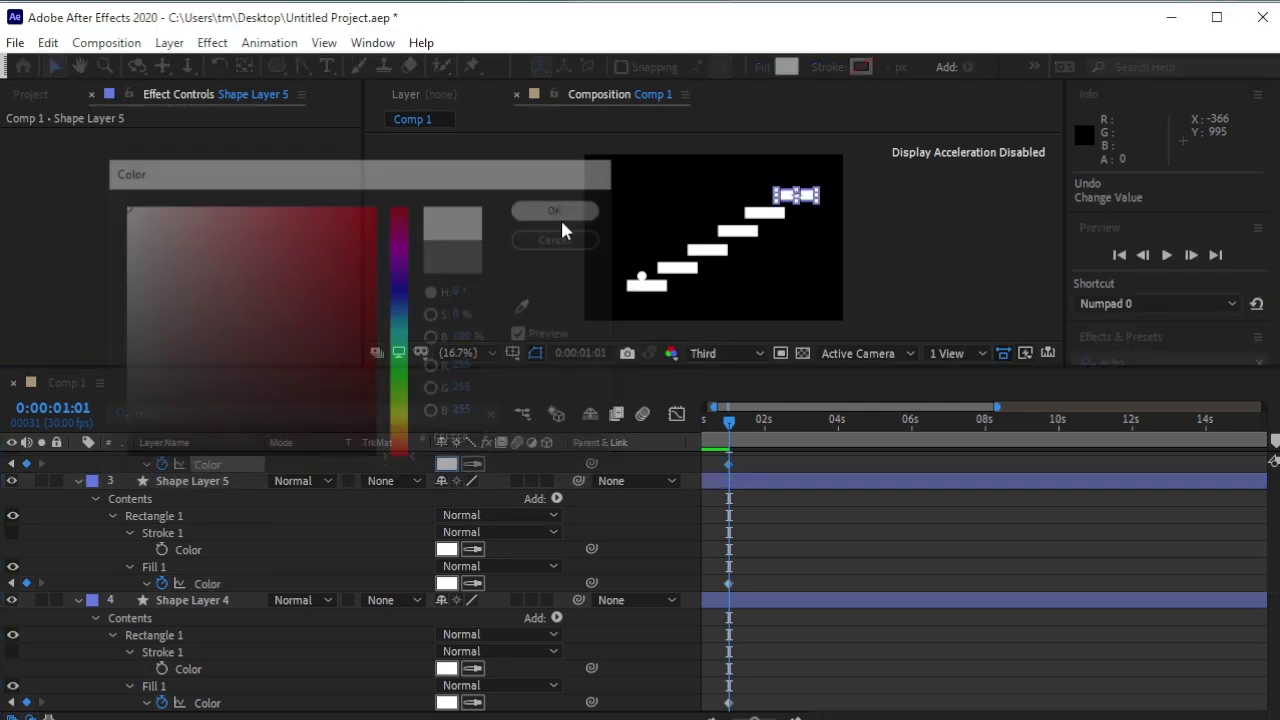
Step: Play the animation from 0:00:00:00 to check when the stairs change colour relative to the ball's bounces
{"action": "left_click_drag", "start_coordinate": [727, 424], "coordinate": [684, 441]}
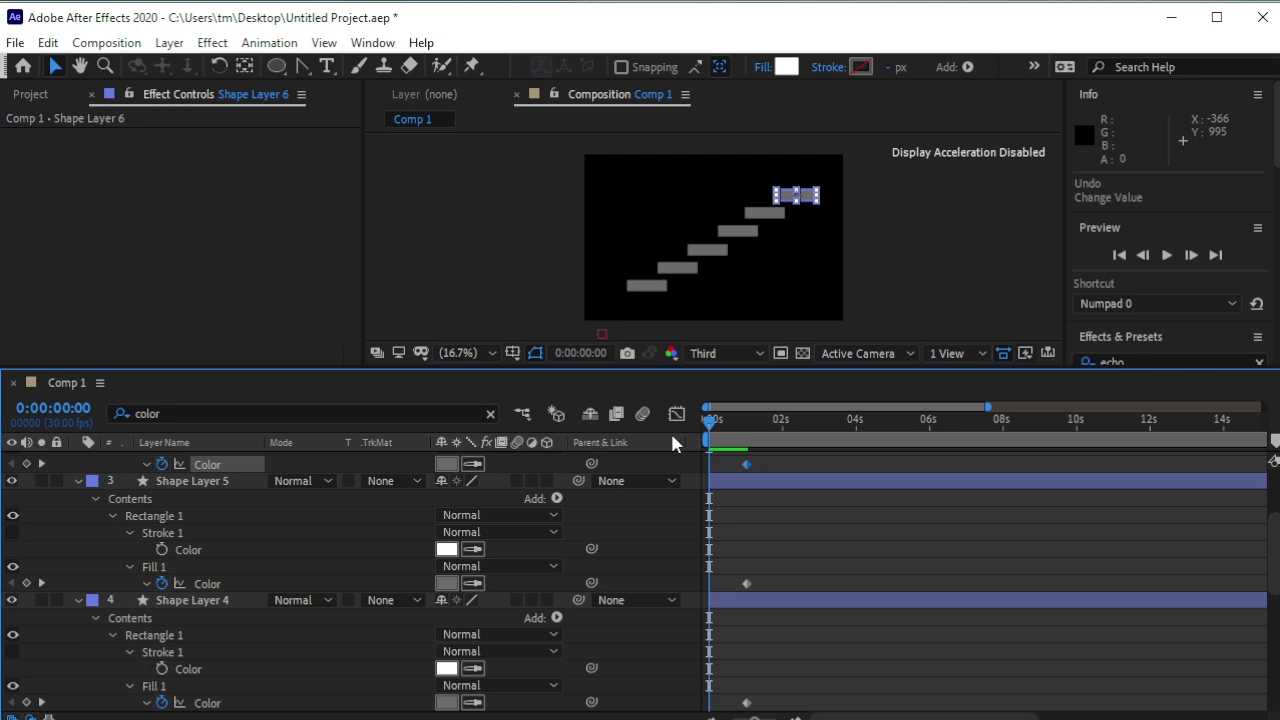
{"action": "scroll", "coordinate": [714, 474], "scroll_direction": "up", "scroll_amount": 2}
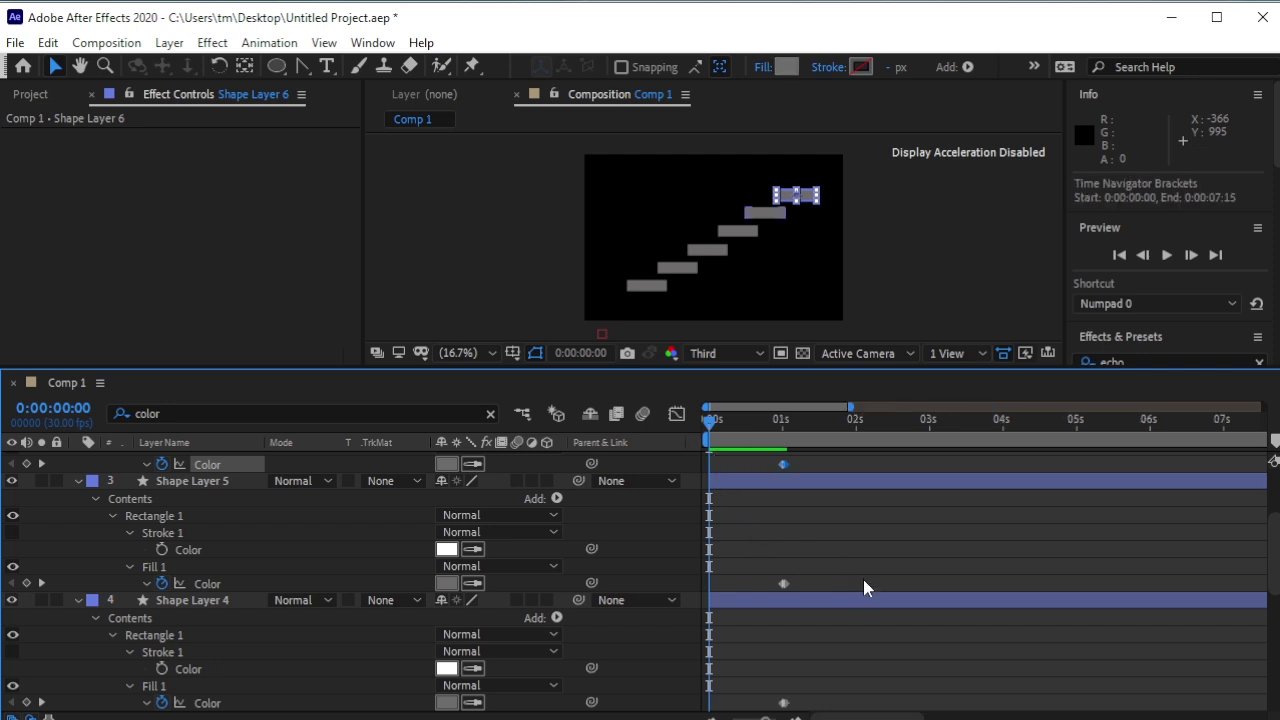
{"action": "scroll", "coordinate": [472, 590], "scroll_direction": "down", "scroll_amount": 6}
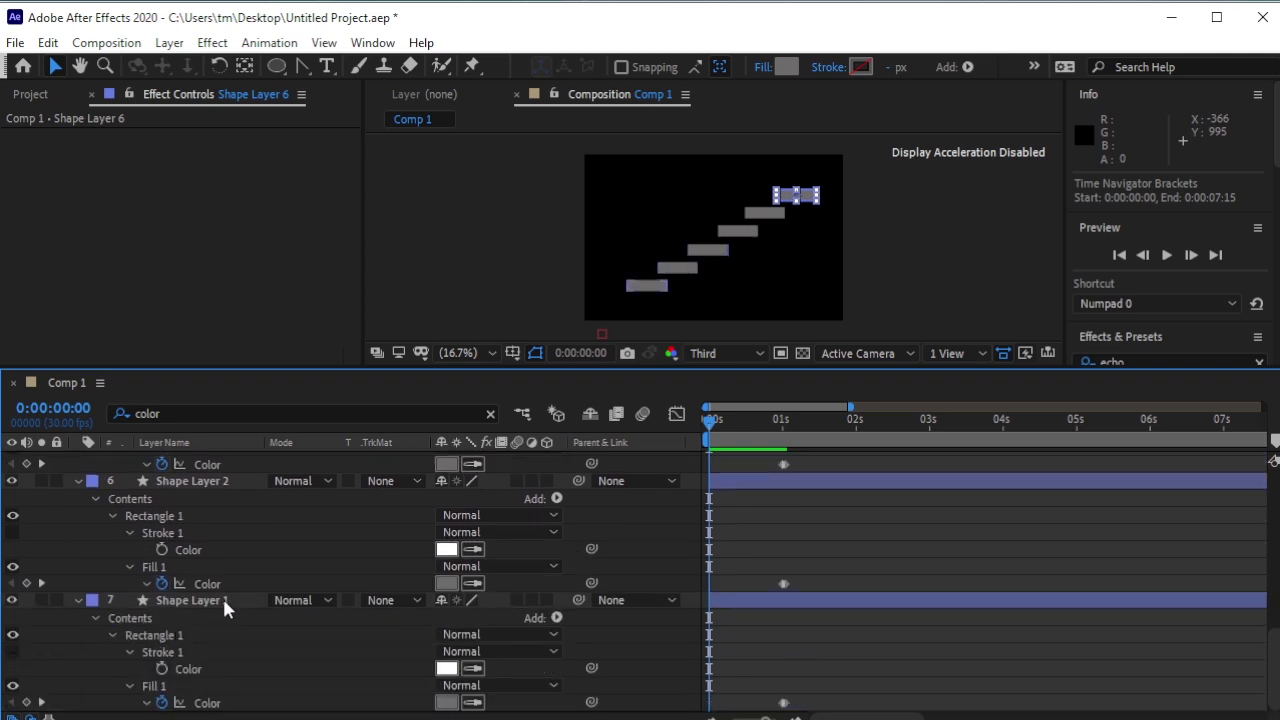
{"action": "key", "text": "space"}
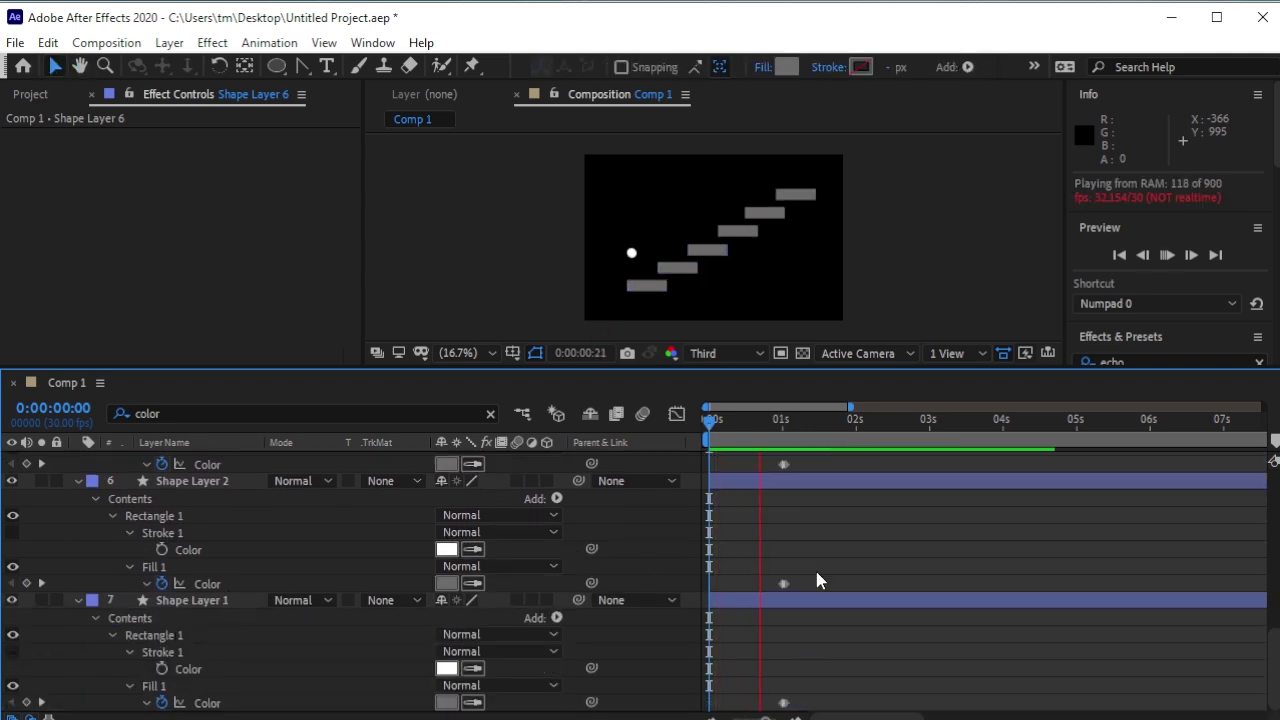
{"action": "key", "text": "space"}
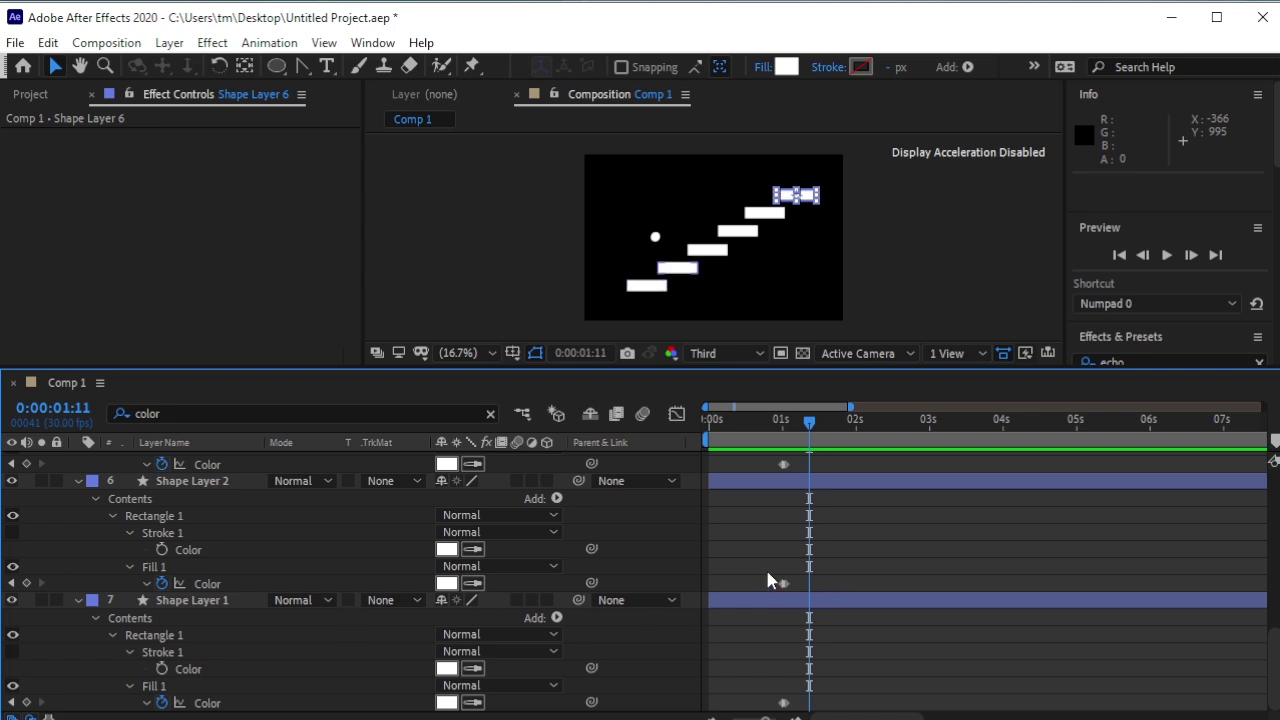
Step: Move the Fill 1 Color keyframes of Shape Layer 2 to 0:00:02:02, where the ball lands on the second stair
{"action": "left_click_drag", "start_coordinate": [769, 580], "coordinate": [821, 585]}
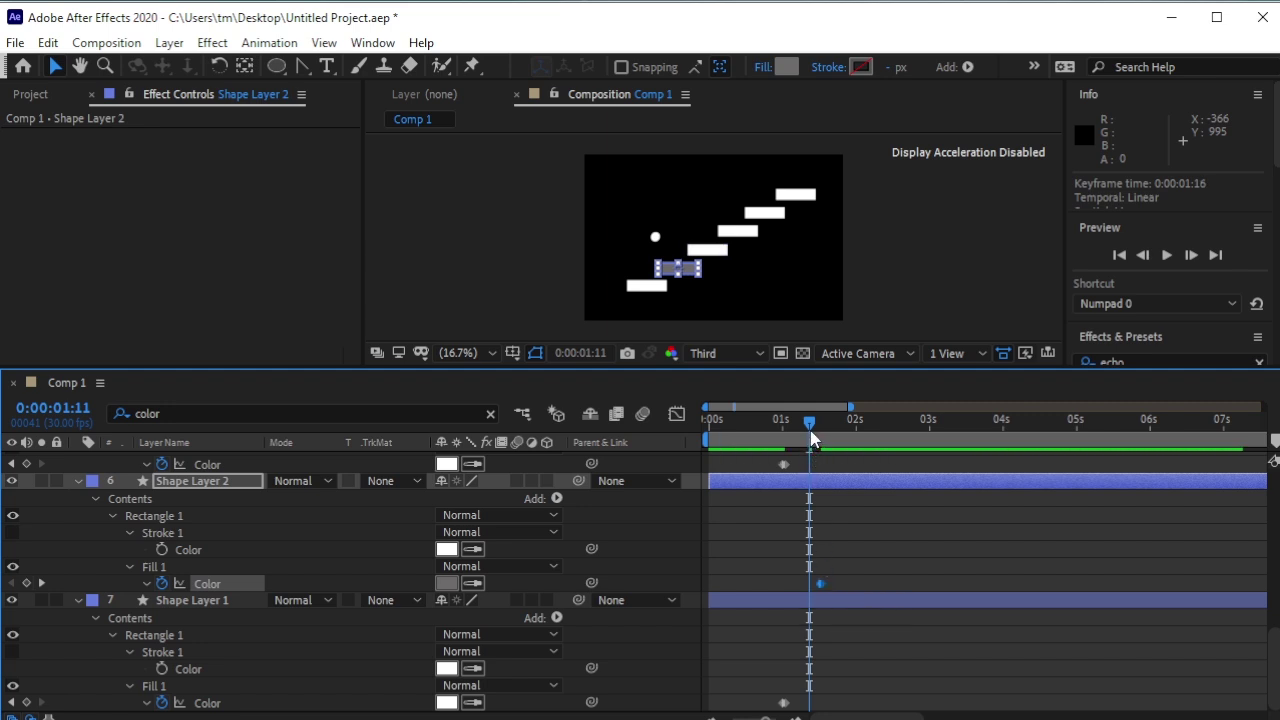
{"action": "left_click", "coordinate": [815, 432]}
{"action": "left_click_drag", "start_coordinate": [815, 437], "coordinate": [861, 459]}
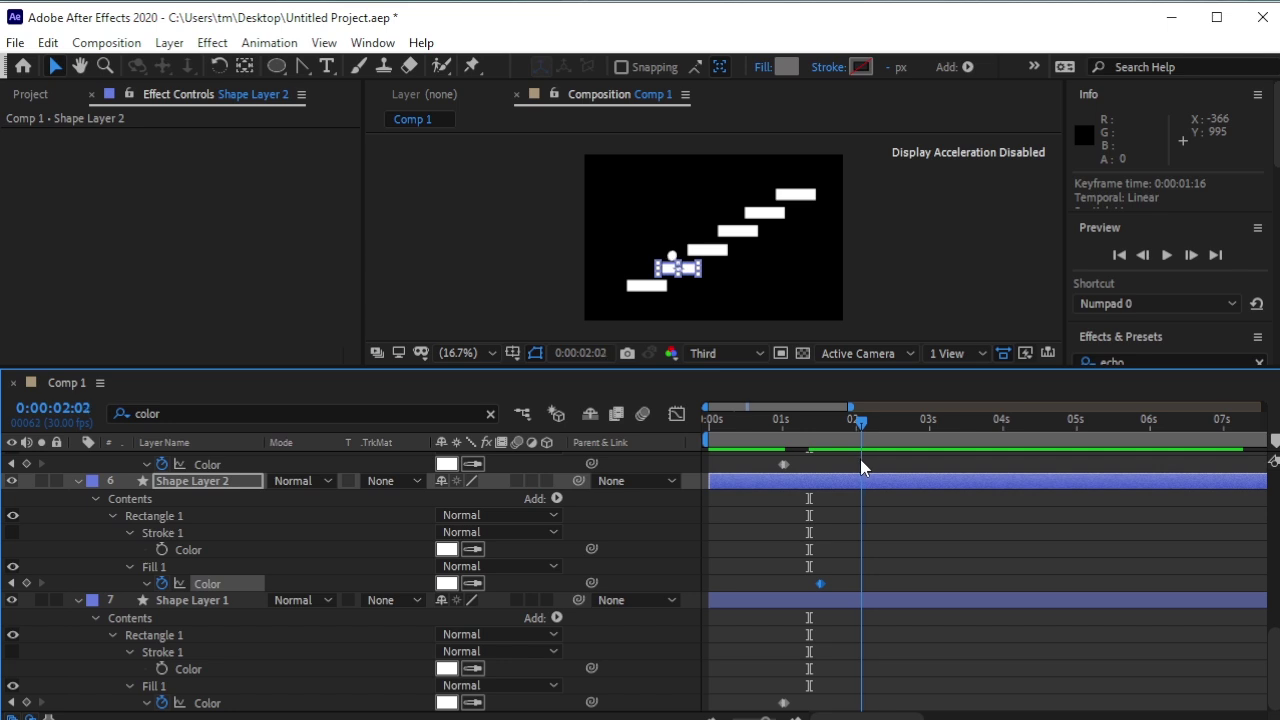
{"action": "left_click_drag", "start_coordinate": [821, 583], "coordinate": [860, 588]}
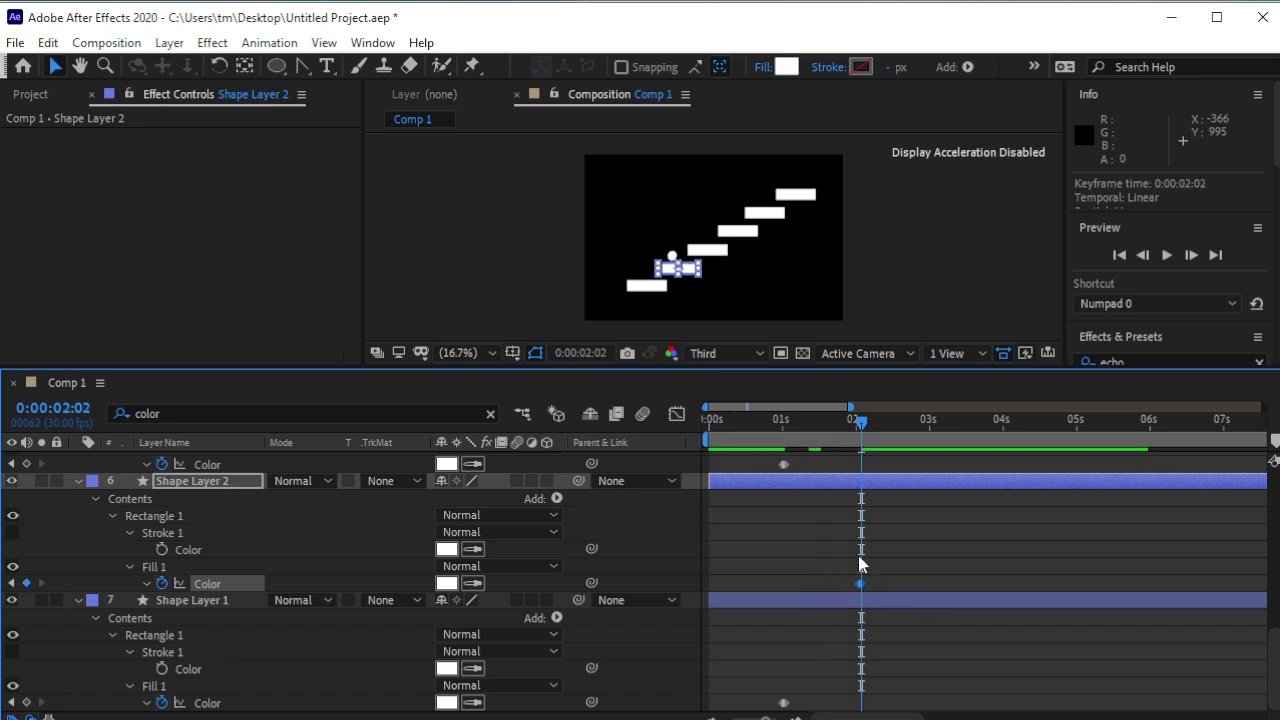
Step: Move the Fill 1 Color keyframes of Shape Layer 3 to 0:00:03:02, where the ball lands on the third stair
{"action": "left_click_drag", "start_coordinate": [861, 421], "coordinate": [853, 440]}
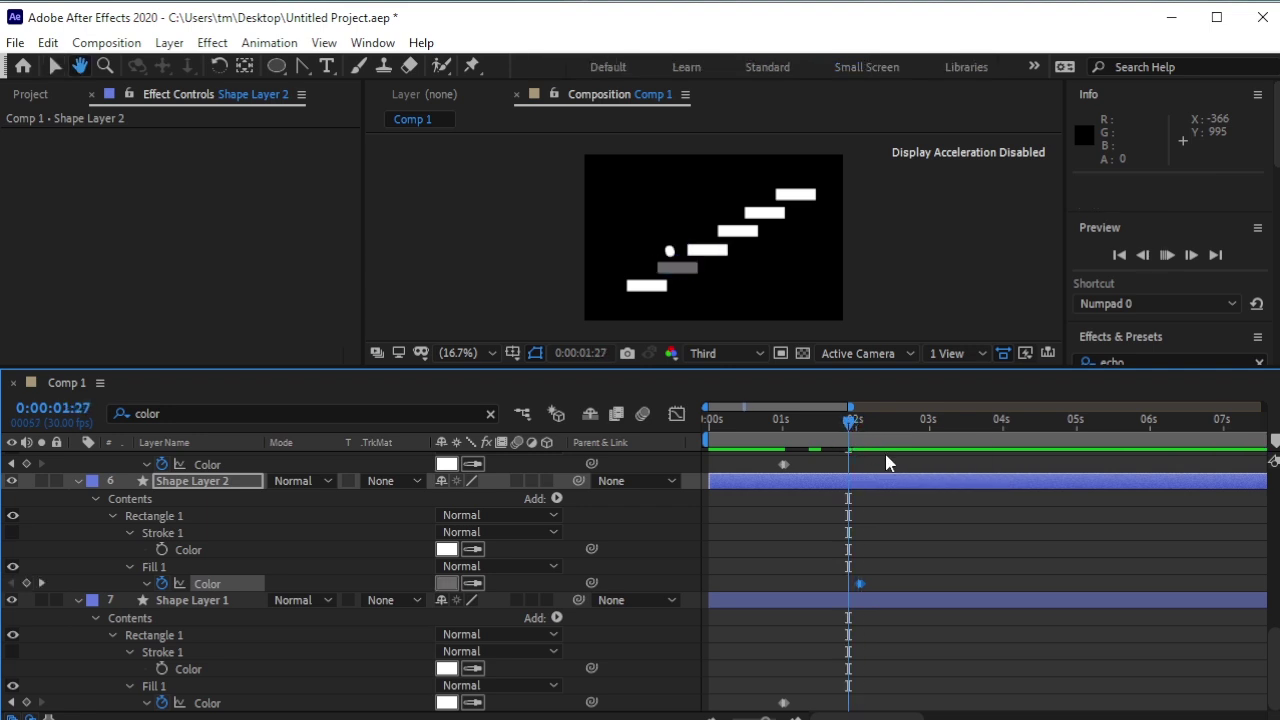
{"action": "key", "text": "space"}
{"action": "key", "text": "space"}
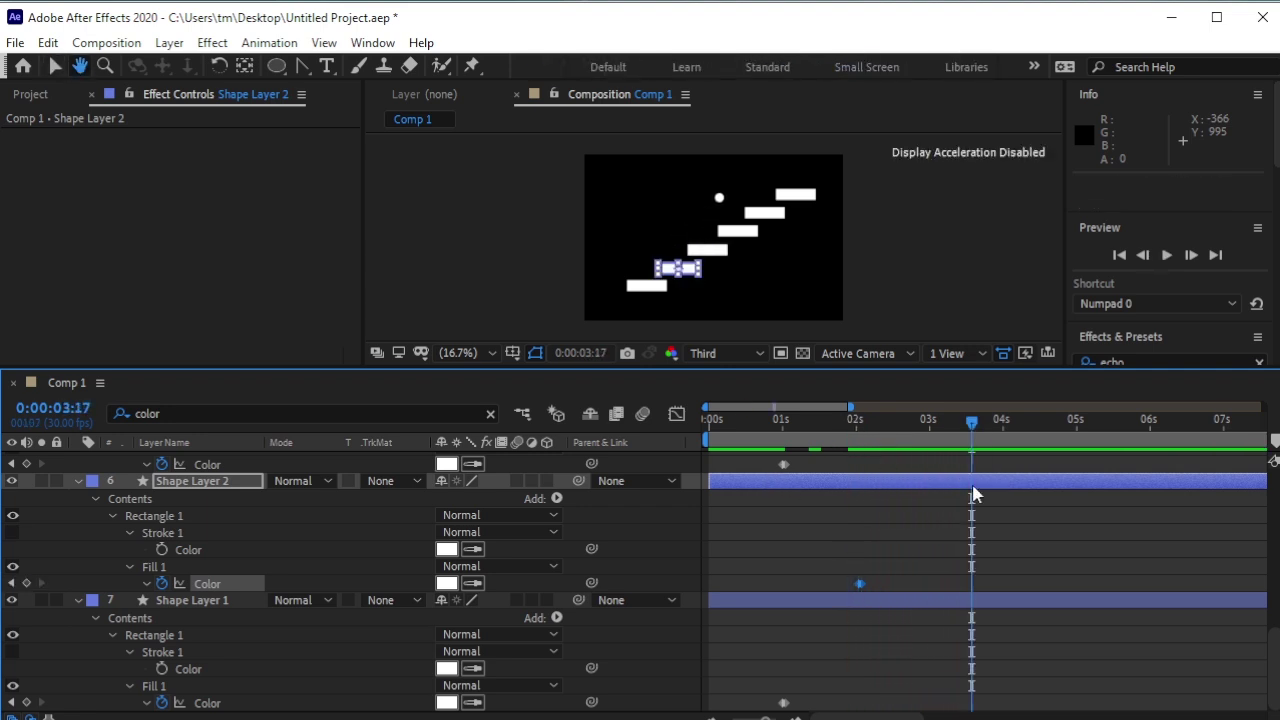
{"action": "key", "text": "space"}
{"action": "left_click", "coordinate": [947, 432]}
{"action": "left_click_drag", "start_coordinate": [949, 430], "coordinate": [937, 437]}
{"action": "left_click", "coordinate": [784, 463]}
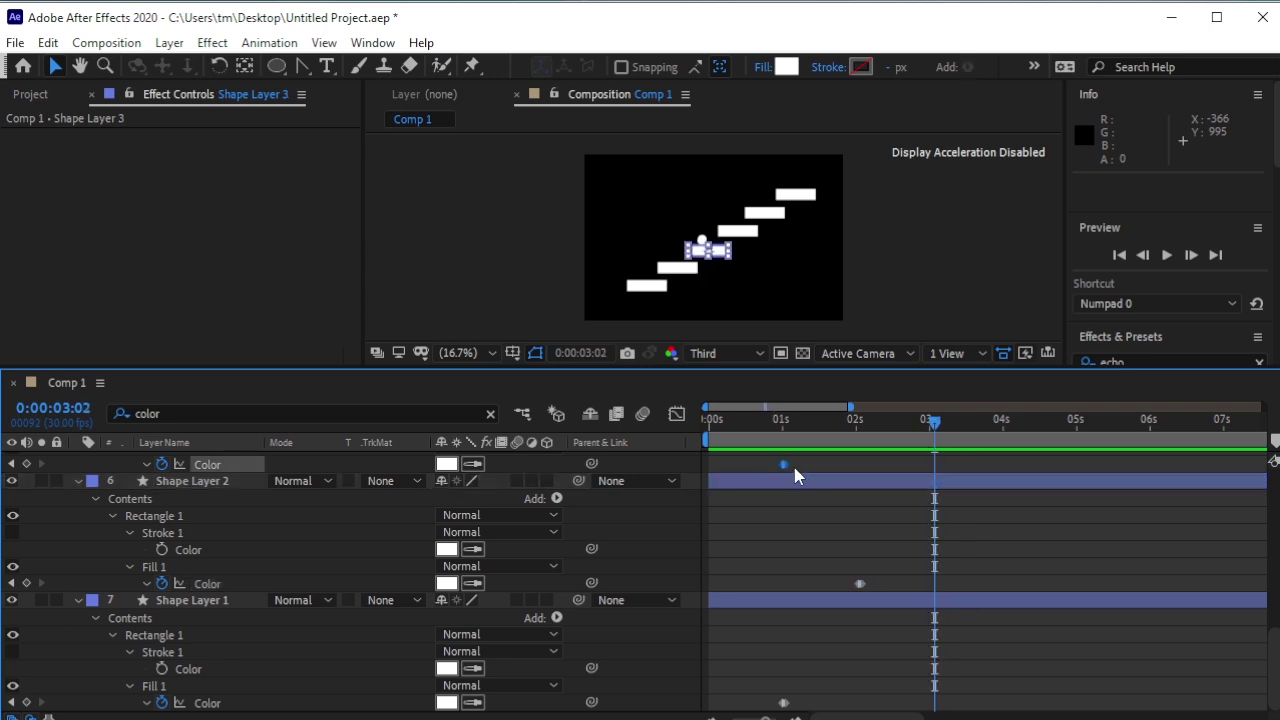
{"action": "left_click_drag", "start_coordinate": [789, 467], "coordinate": [934, 470]}
Step: Move the Fill 1 Color keyframes of Shape Layer 4 to 0:00:03:29, where the ball lands on the fourth stair
{"action": "left_click_drag", "start_coordinate": [934, 426], "coordinate": [1002, 484]}
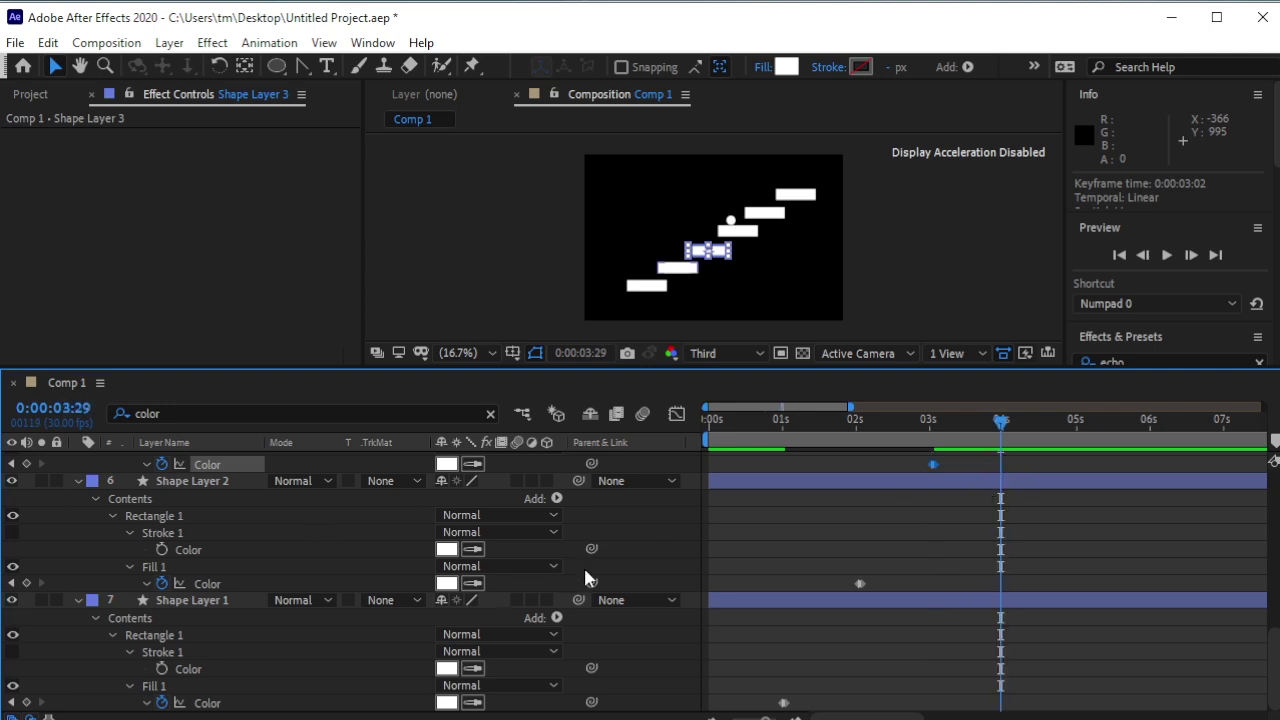
{"action": "scroll", "coordinate": [786, 566], "scroll_direction": "up", "scroll_amount": 5}
{"action": "left_click_drag", "start_coordinate": [768, 533], "coordinate": [1002, 562]}
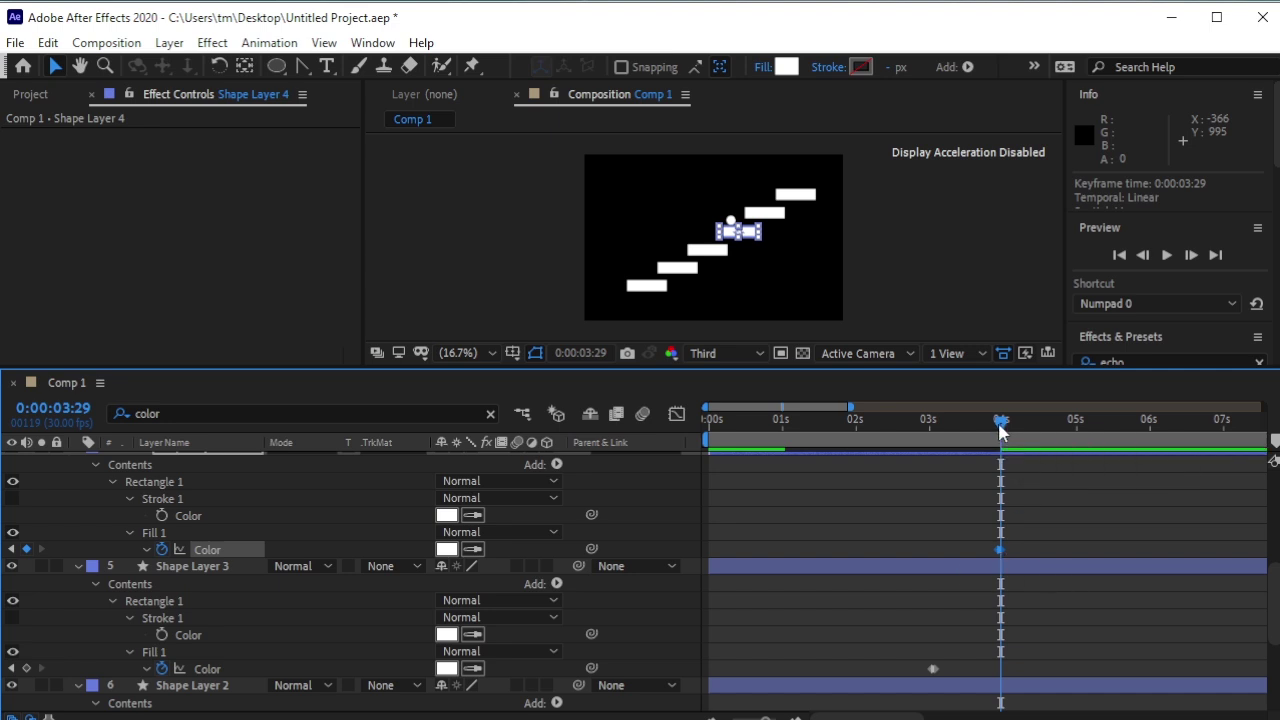
Step: Move the Fill 1 Color keyframes of Shape Layer 5 to 0:00:05:00, where the ball lands on the fifth stair
{"action": "left_click", "coordinate": [999, 440]}
{"action": "left_click_drag", "start_coordinate": [1000, 440], "coordinate": [1070, 486]}
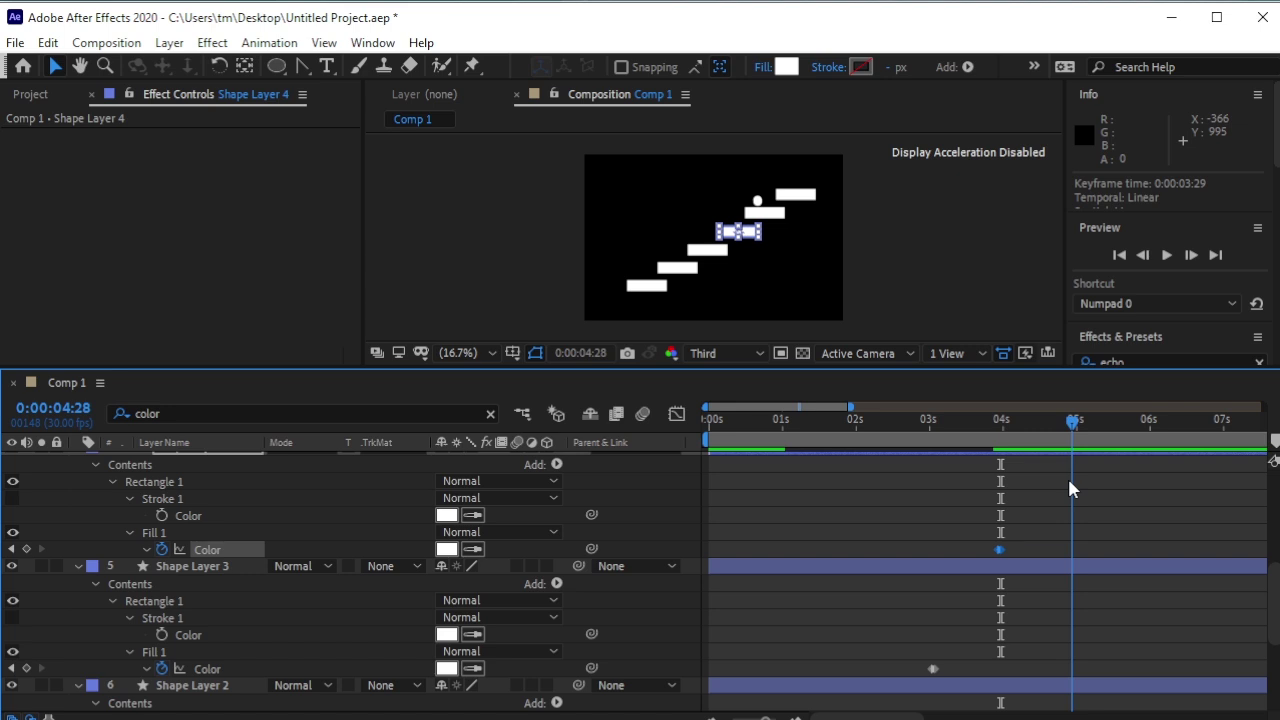
{"action": "scroll", "coordinate": [980, 523], "scroll_direction": "up", "scroll_amount": 3}
{"action": "left_click", "coordinate": [783, 481]}
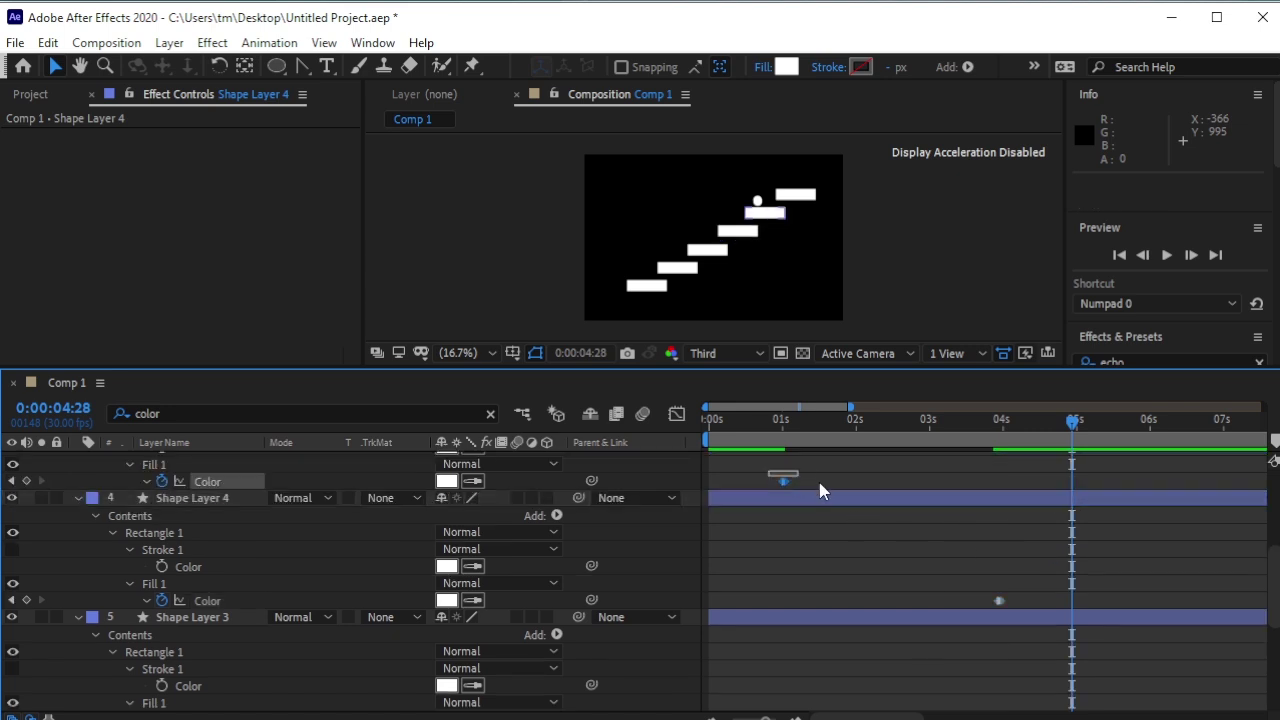
{"action": "left_click_drag", "start_coordinate": [783, 481], "coordinate": [1068, 486]}
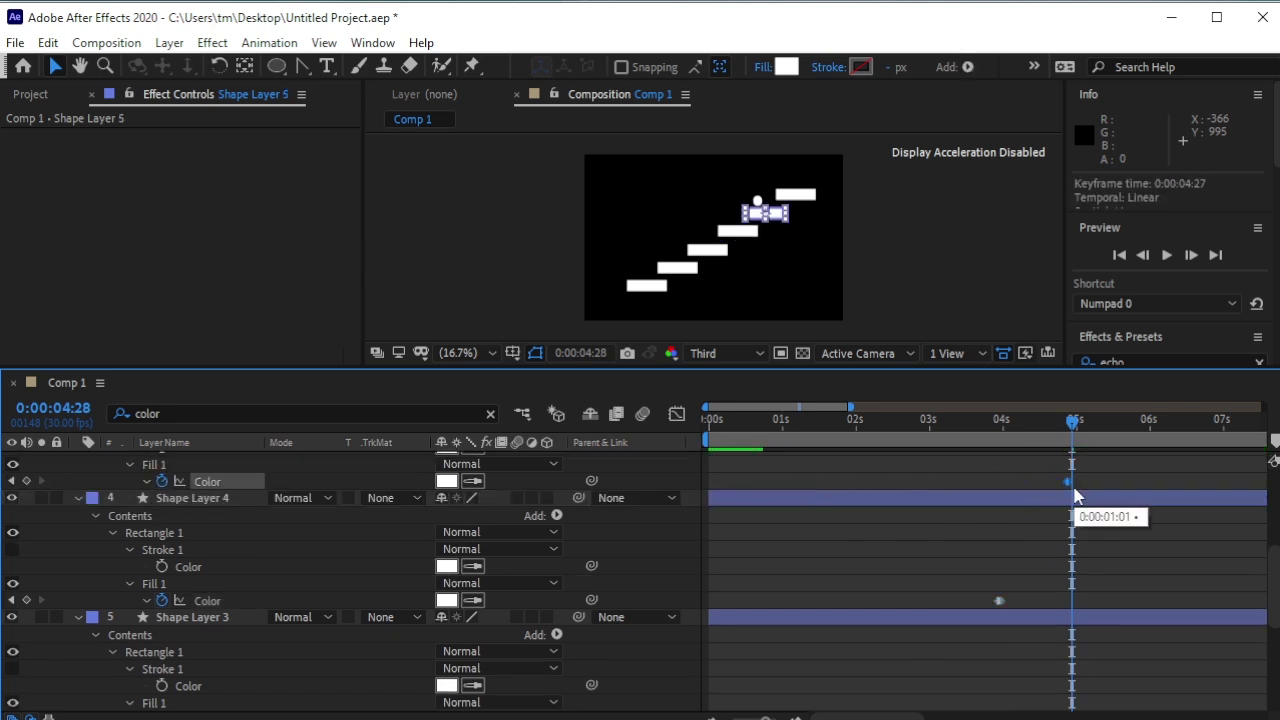
{"action": "left_click_drag", "start_coordinate": [1068, 428], "coordinate": [1076, 428]}
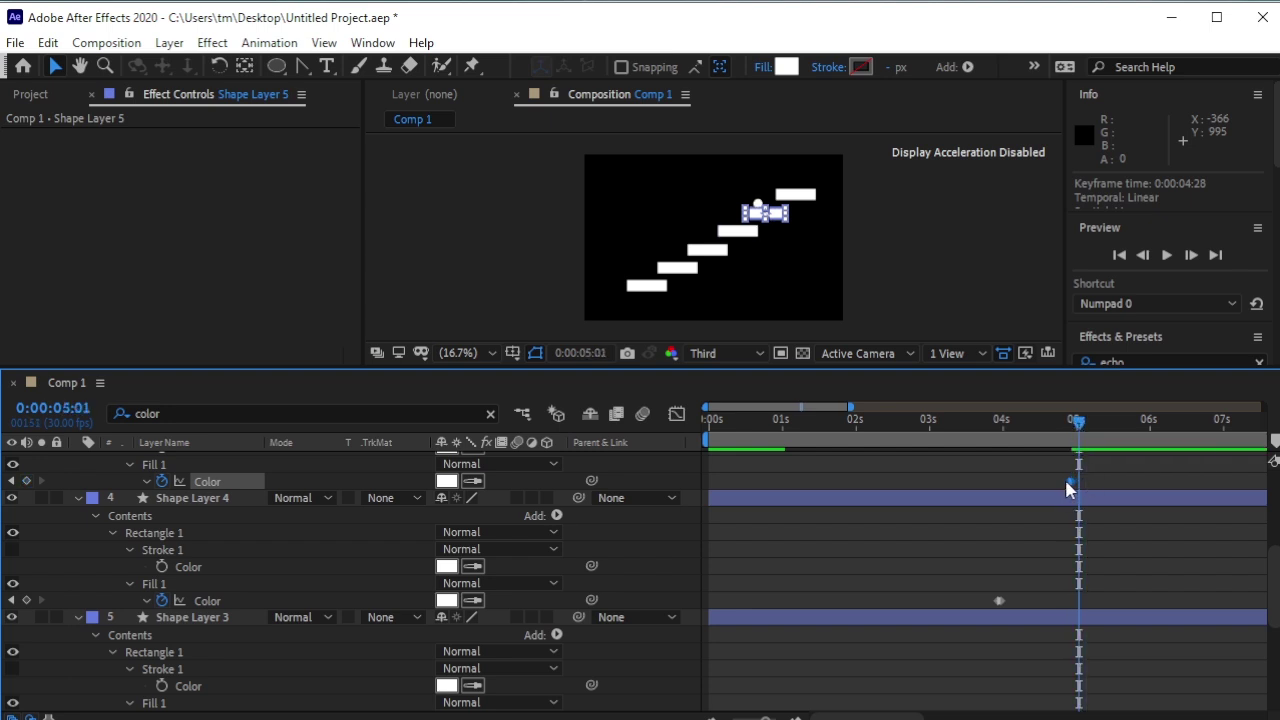
{"action": "left_click_drag", "start_coordinate": [1069, 484], "coordinate": [1079, 482]}
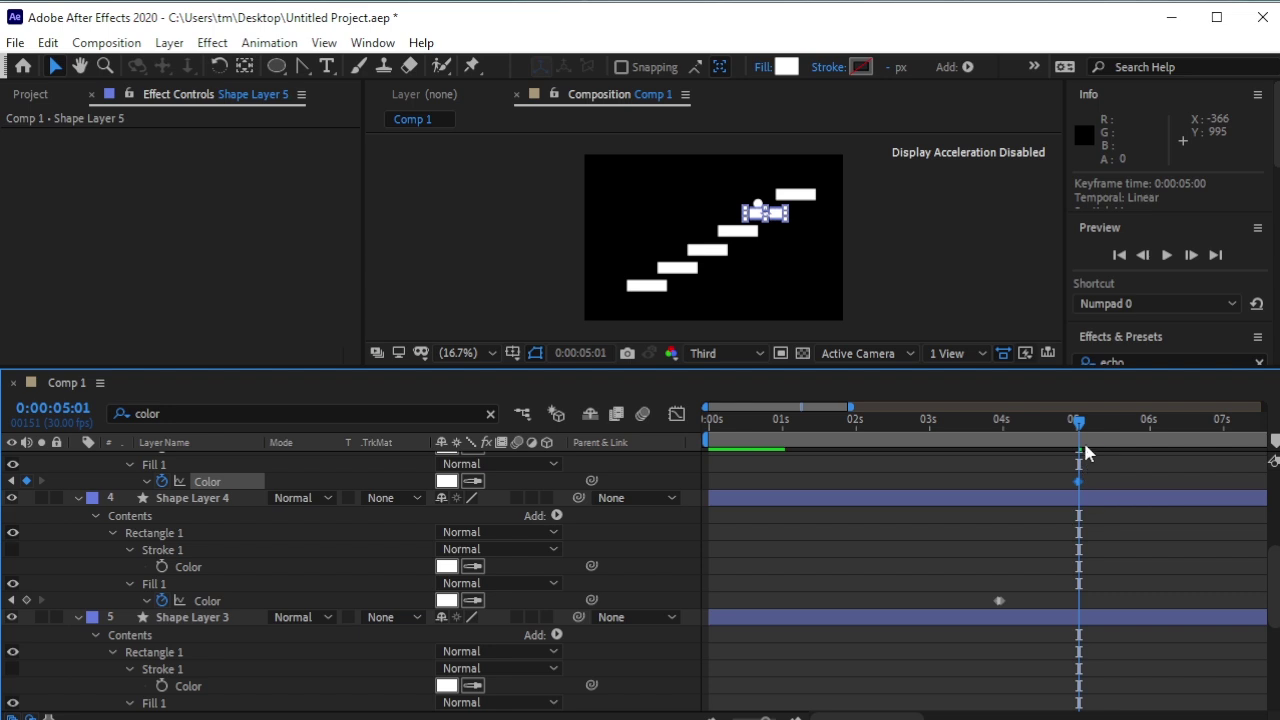
Step: Move the Fill 1 Color keyframes of Shape Layer 6 to 0:00:06:00, where the ball lands on the top stair
{"action": "left_click_drag", "start_coordinate": [1079, 427], "coordinate": [1149, 459]}
{"action": "scroll", "coordinate": [1116, 462], "scroll_direction": "up", "scroll_amount": 5}
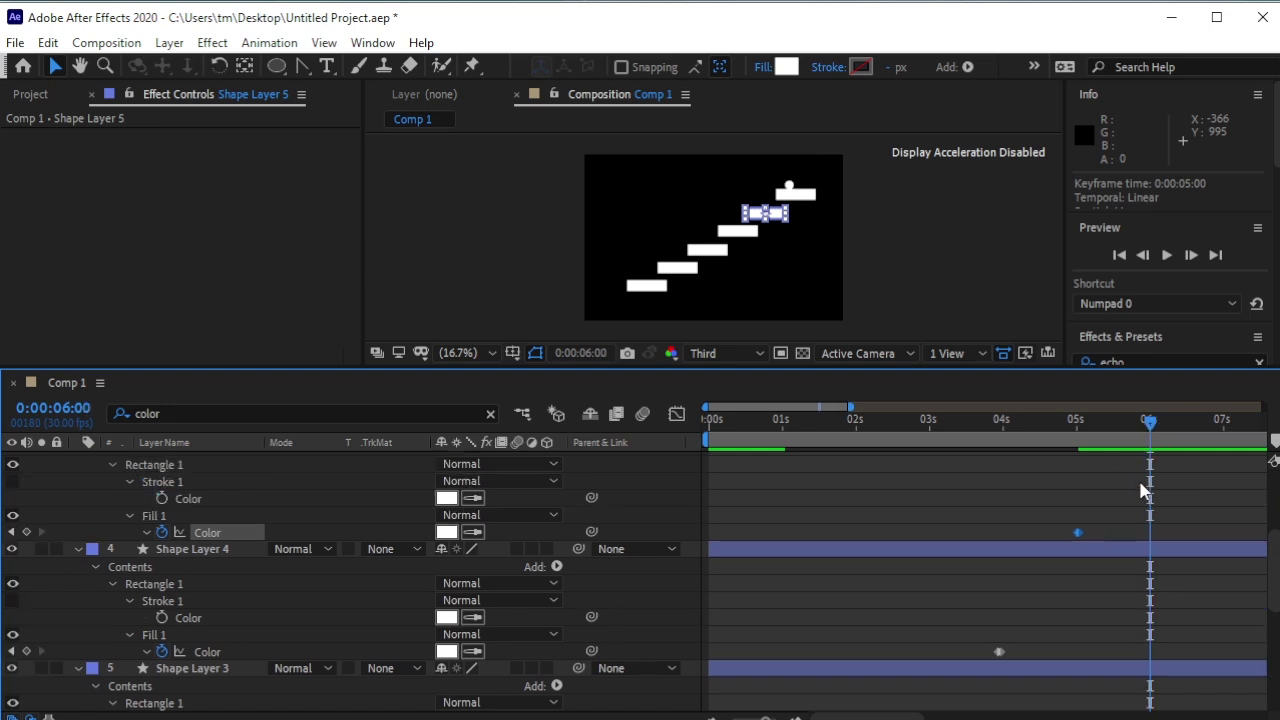
{"action": "left_click", "coordinate": [781, 467]}
{"action": "left_click_drag", "start_coordinate": [781, 467], "coordinate": [1149, 479]}
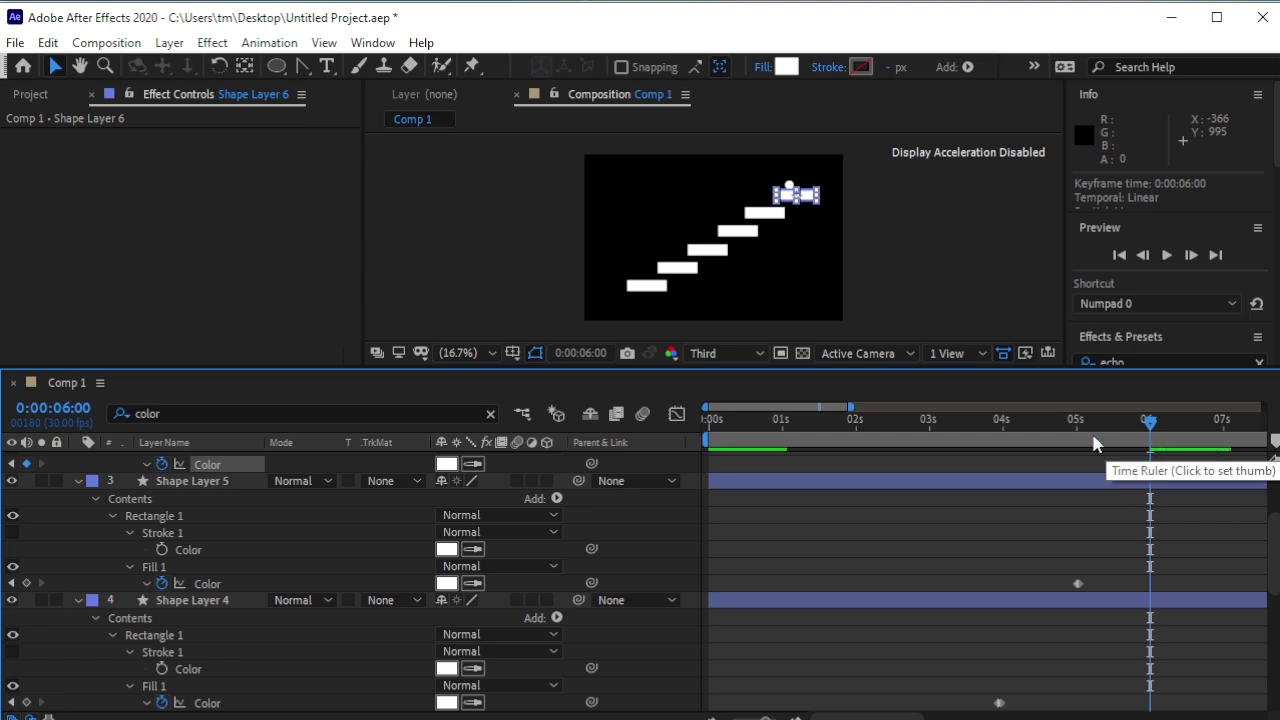
Step: Clear the "color" filter and collapse the properties of all seven layers, from Ball to Shape Layer 1
{"action": "key", "text": "semicolon"}
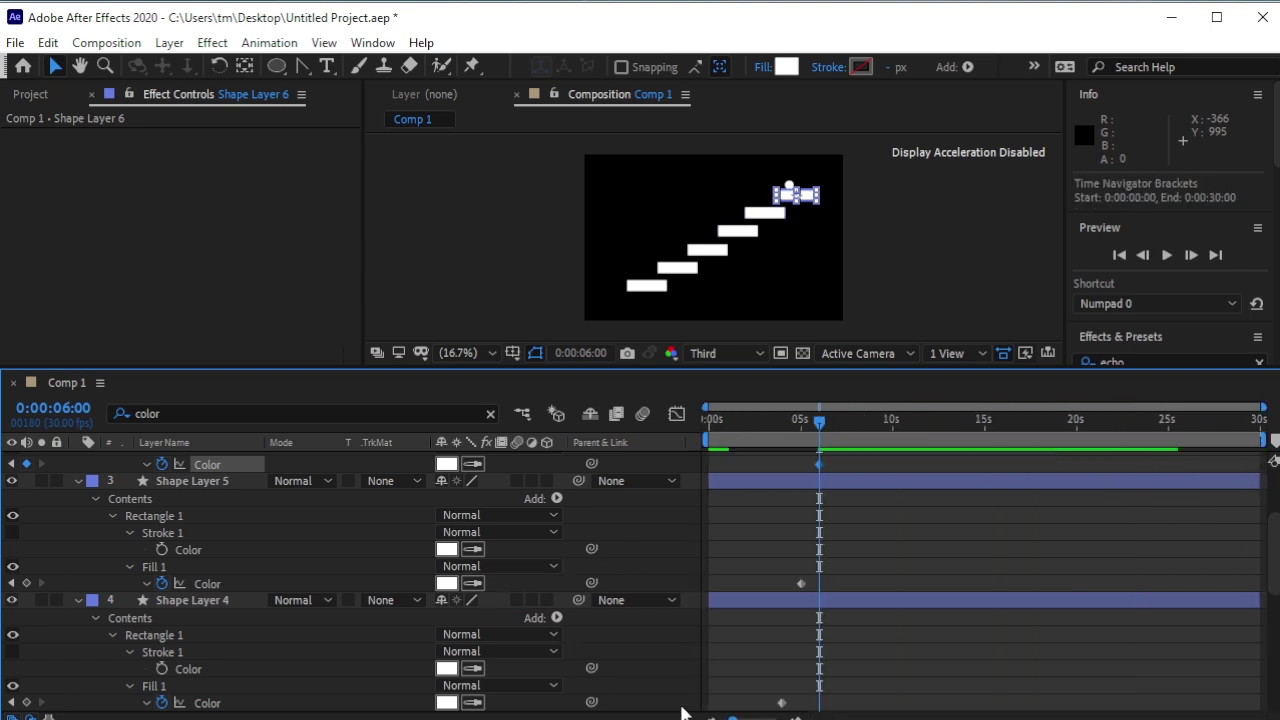
{"action": "left_click_drag", "start_coordinate": [816, 430], "coordinate": [658, 430]}
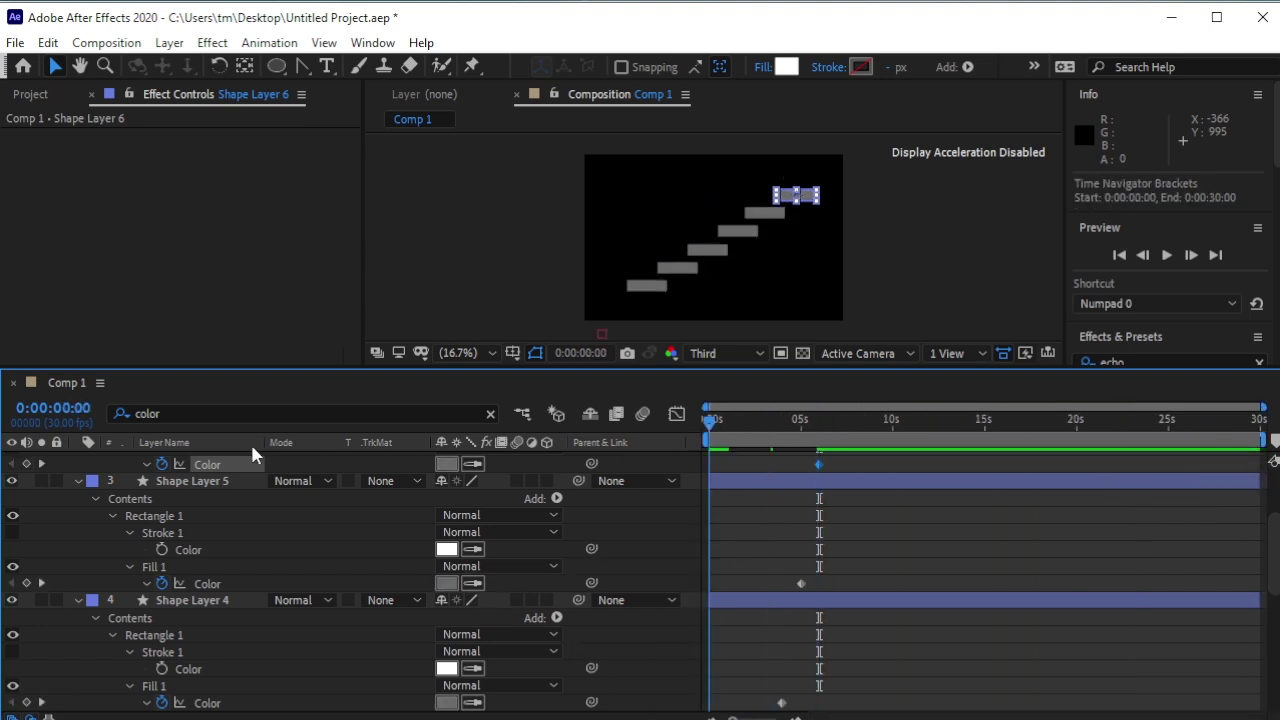
{"action": "scroll", "coordinate": [159, 512], "scroll_direction": "up", "scroll_amount": 3}
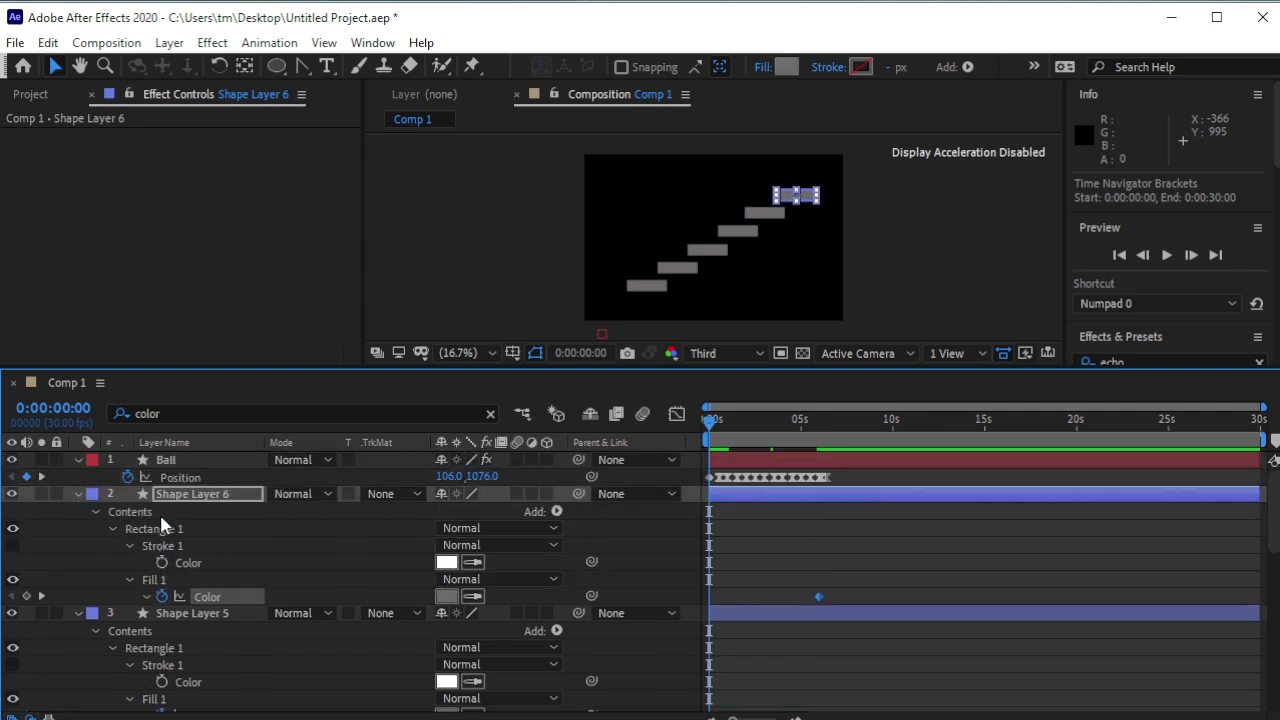
{"action": "left_click", "coordinate": [204, 459]}
{"action": "scroll", "coordinate": [259, 547], "scroll_direction": "down", "scroll_amount": 9}
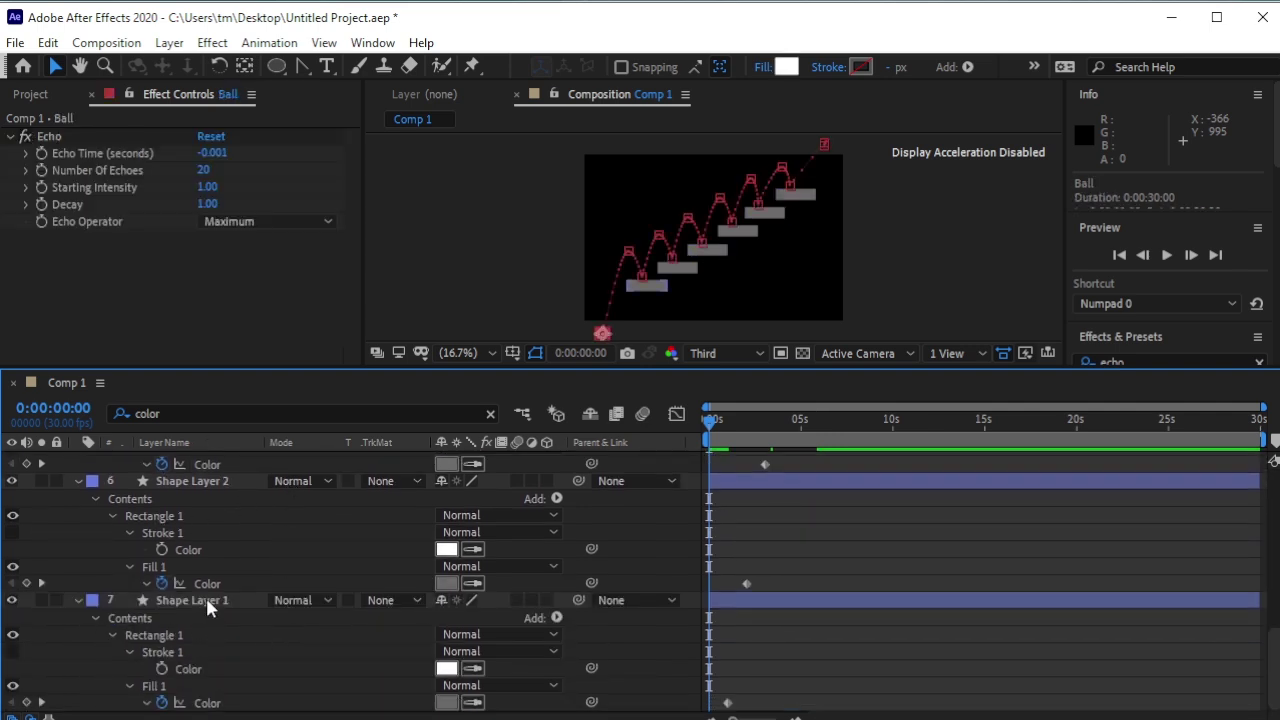
{"action": "left_click", "coordinate": [207, 604], "text": "shift"}
{"action": "key", "text": "Escape"}
{"action": "key", "text": "u"}
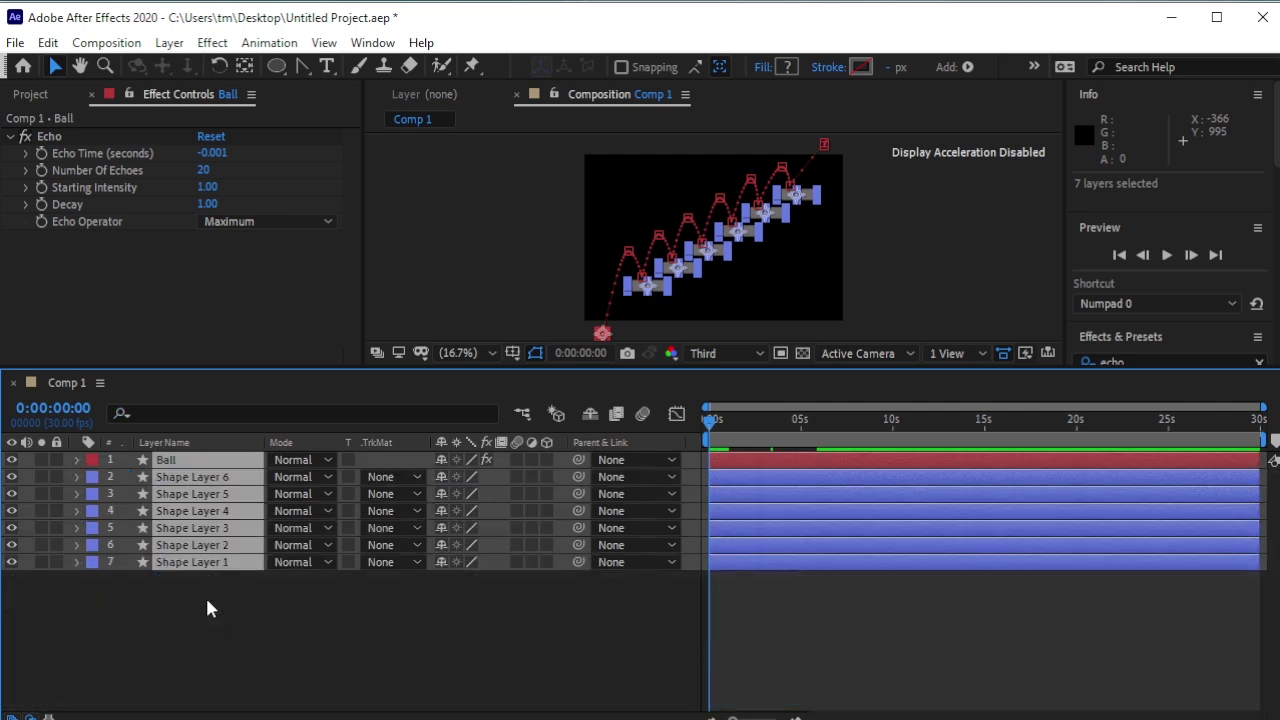
{"action": "left_click", "coordinate": [331, 631]}
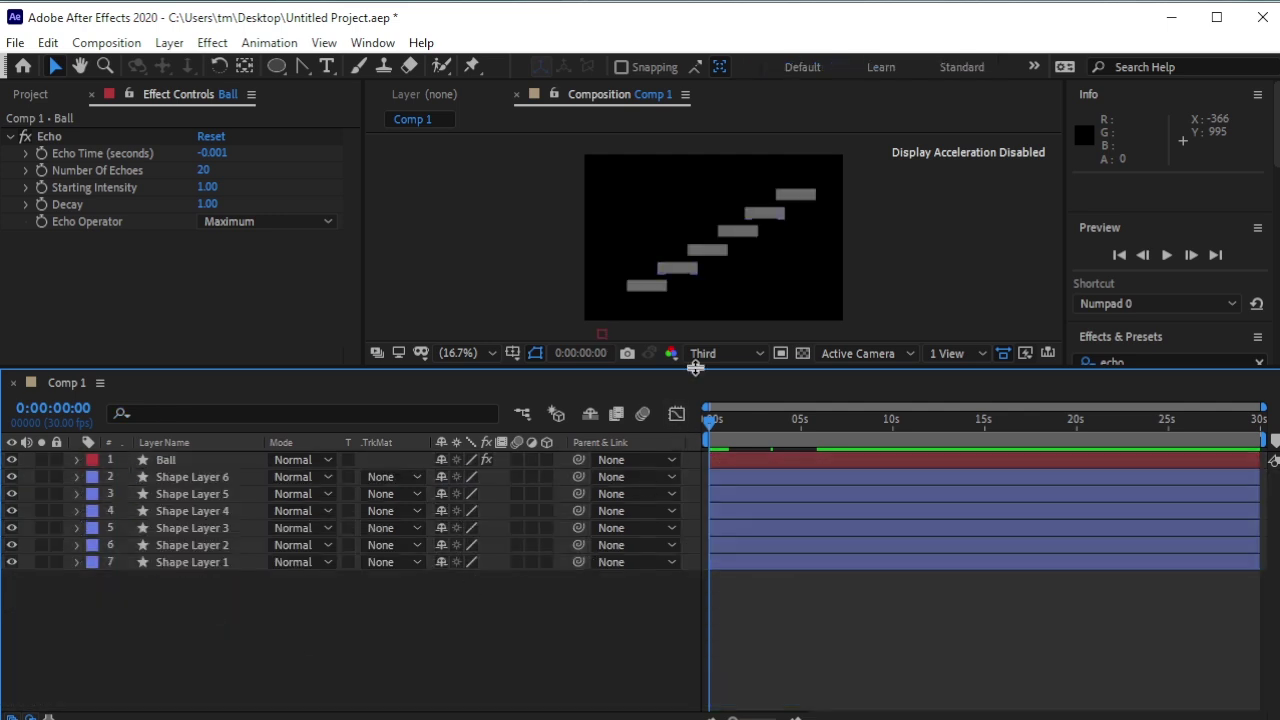
Step: Enlarge the composition view, play the animation from 0:00:00:00 and return to the start
{"action": "left_click_drag", "start_coordinate": [694, 370], "coordinate": [694, 487]}
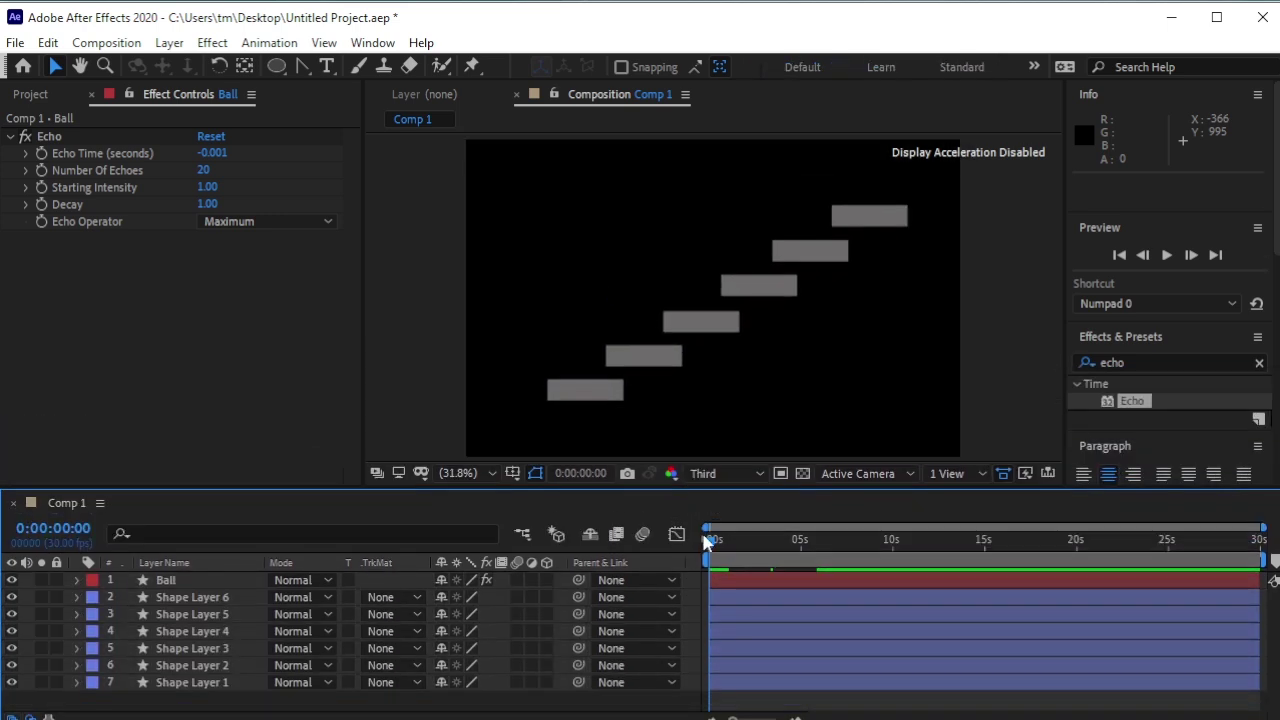
{"action": "key", "text": "space"}
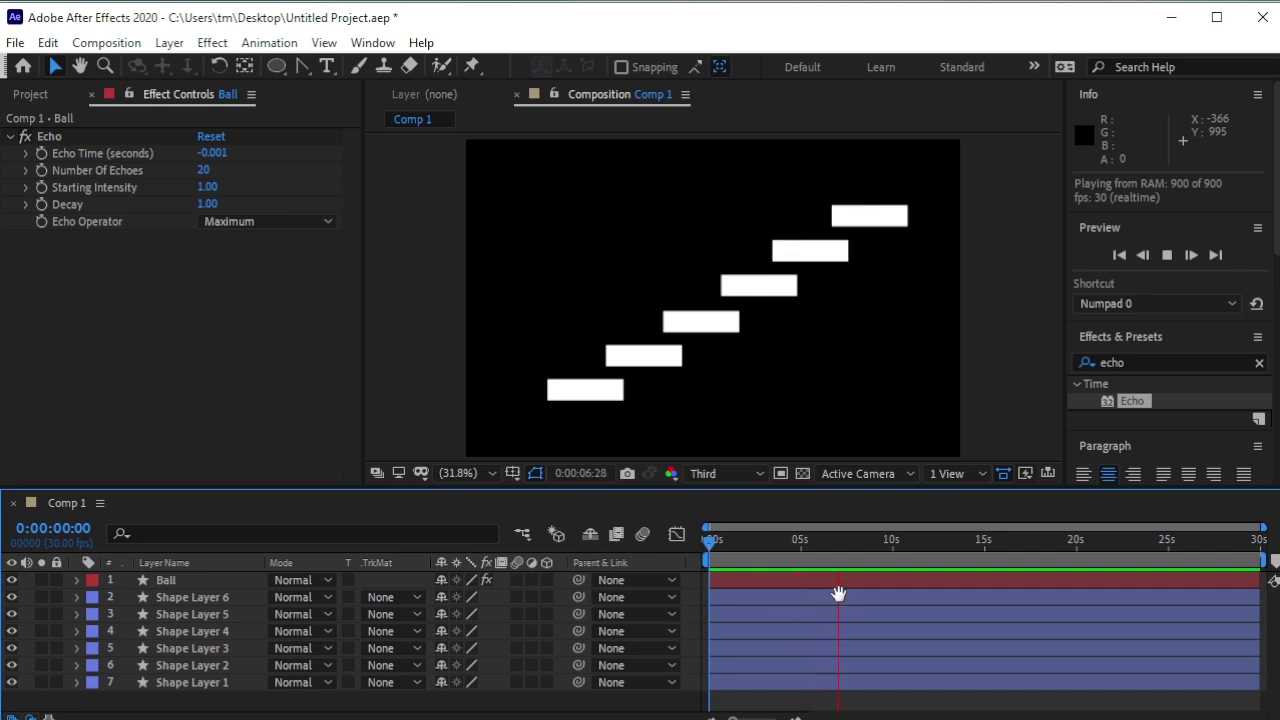
{"action": "left_click", "coordinate": [836, 552]}
{"action": "left_click_drag", "start_coordinate": [828, 543], "coordinate": [666, 538]}
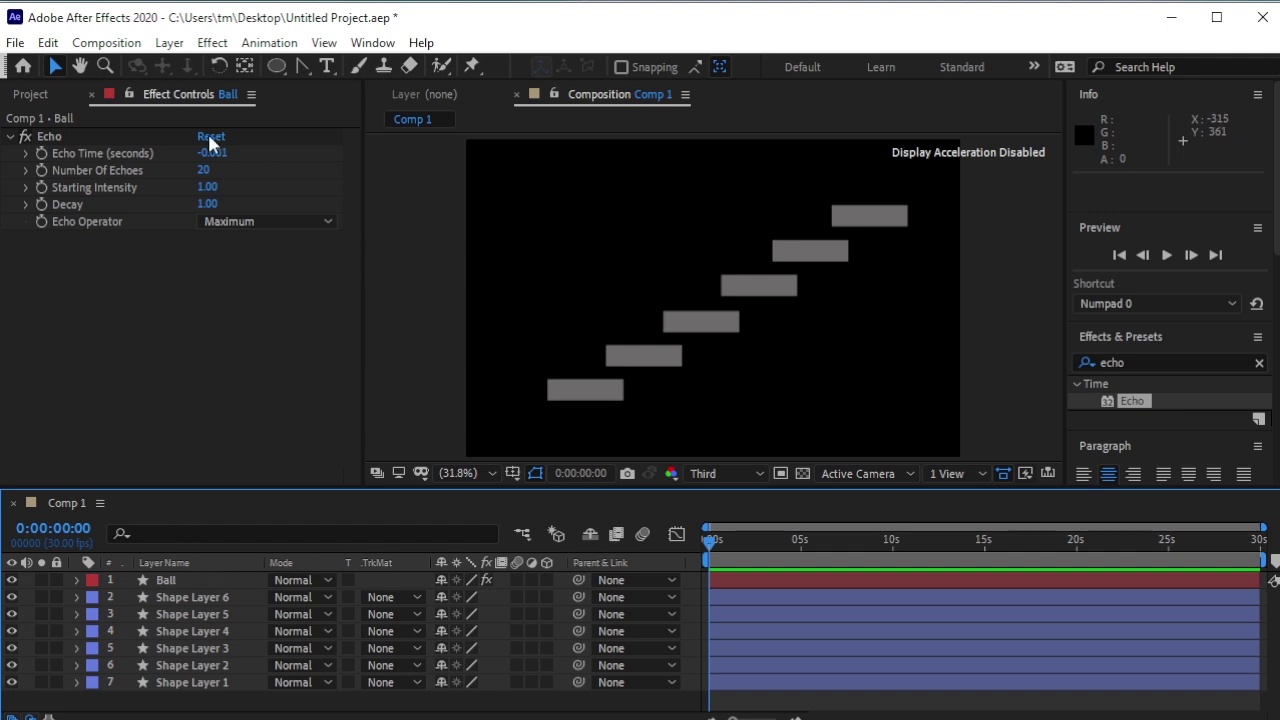
Step: Add a text layer reading "small" at the lowest stair
{"action": "left_click", "coordinate": [326, 68]}
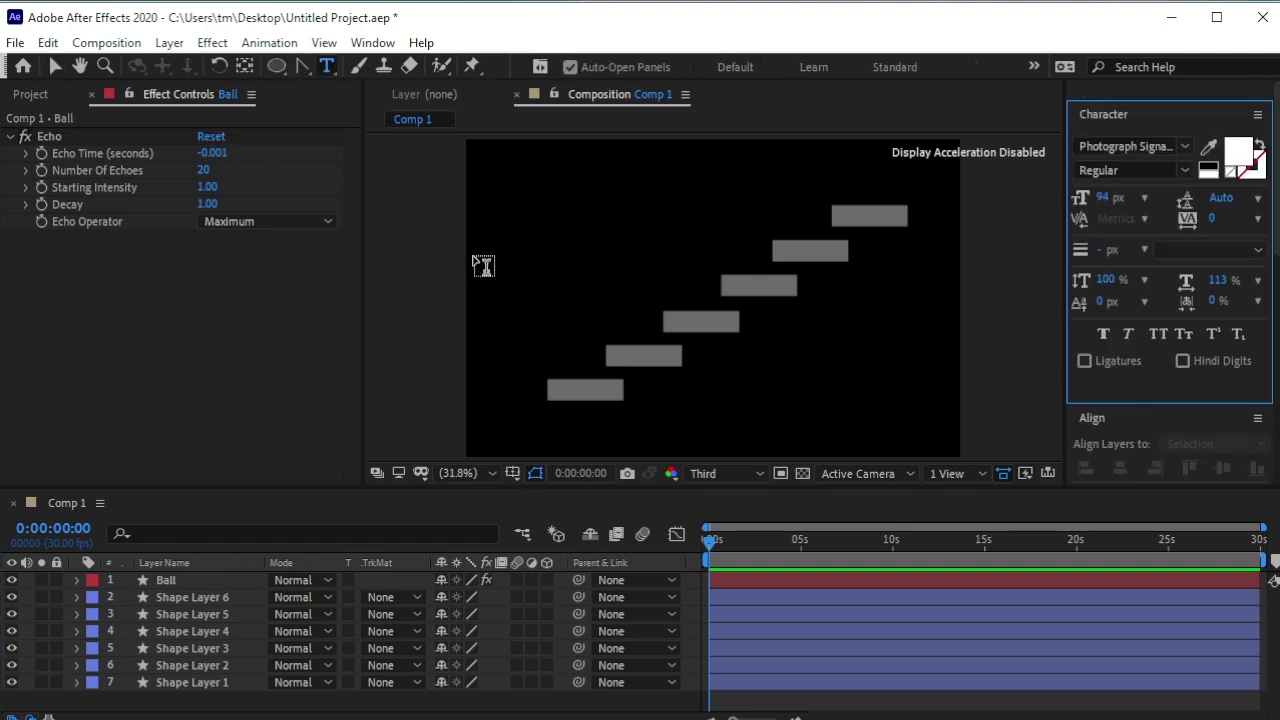
{"action": "left_click", "coordinate": [560, 390]}
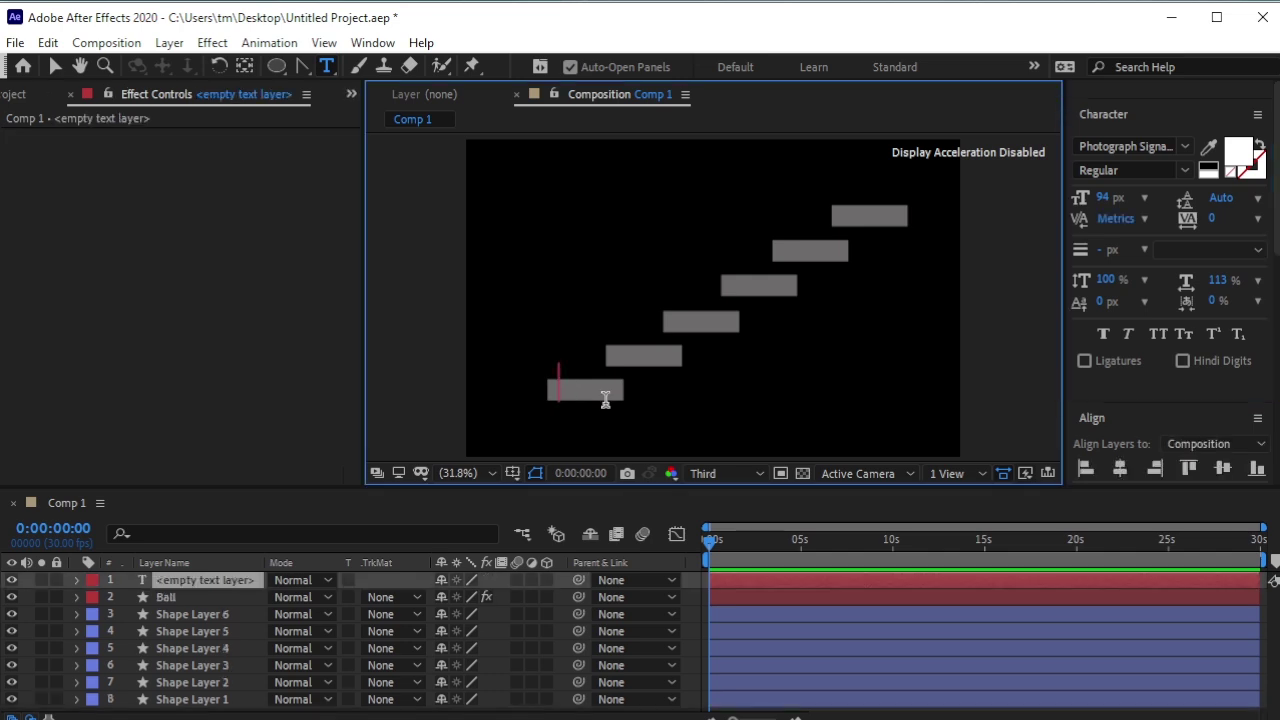
{"action": "type", "text": "sm"}
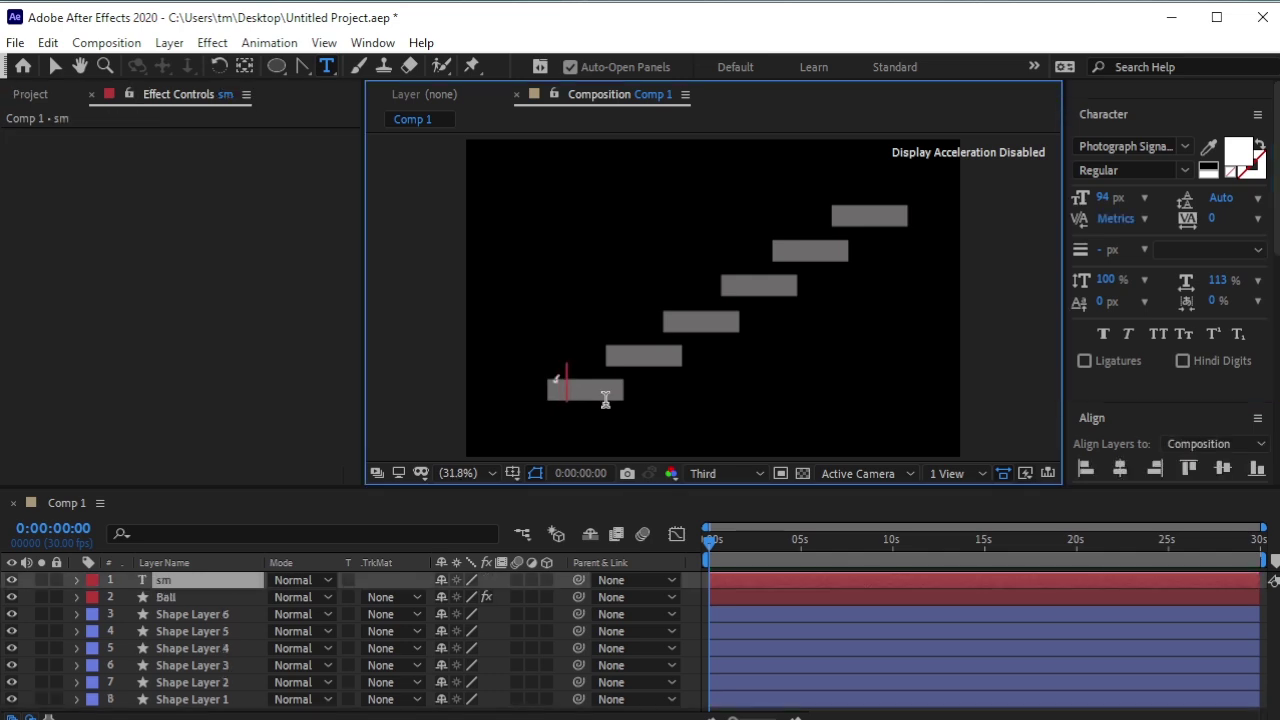
{"action": "type", "text": "all"}
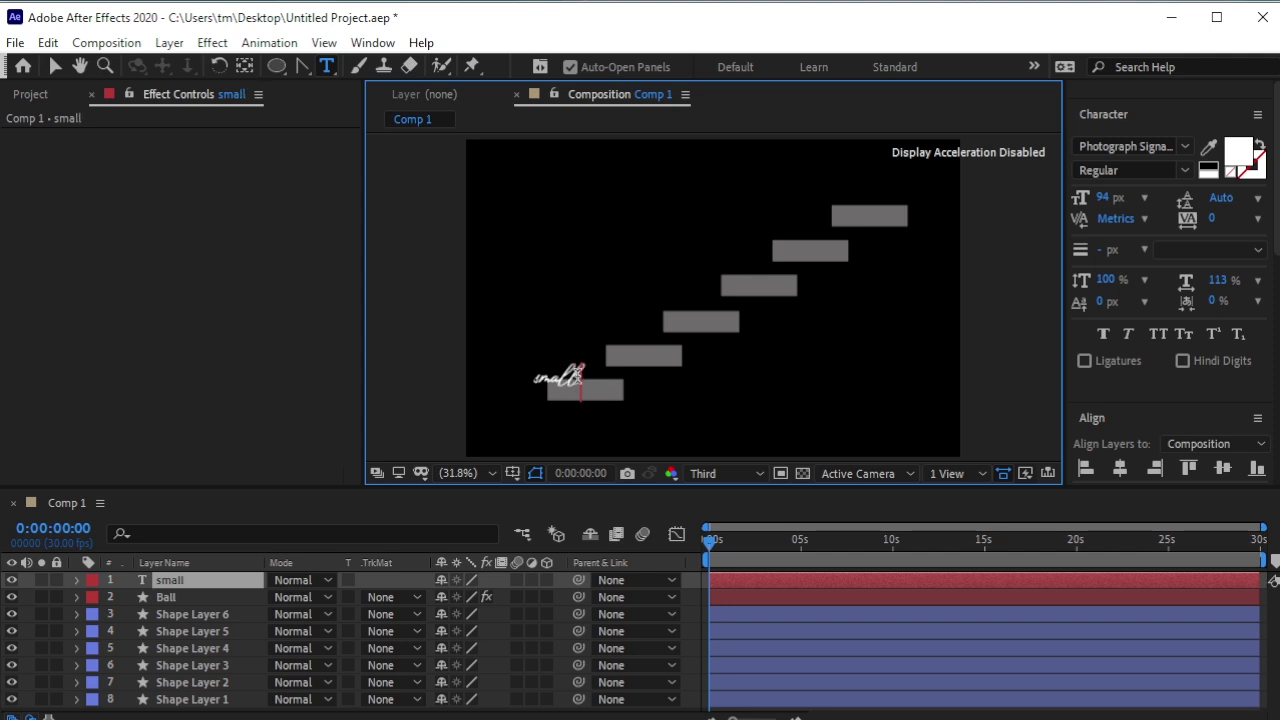
Step: Format the "small" text in Montserrat Bold with All Caps and a font size of 32 px
{"action": "left_click_drag", "start_coordinate": [580, 372], "coordinate": [520, 372]}
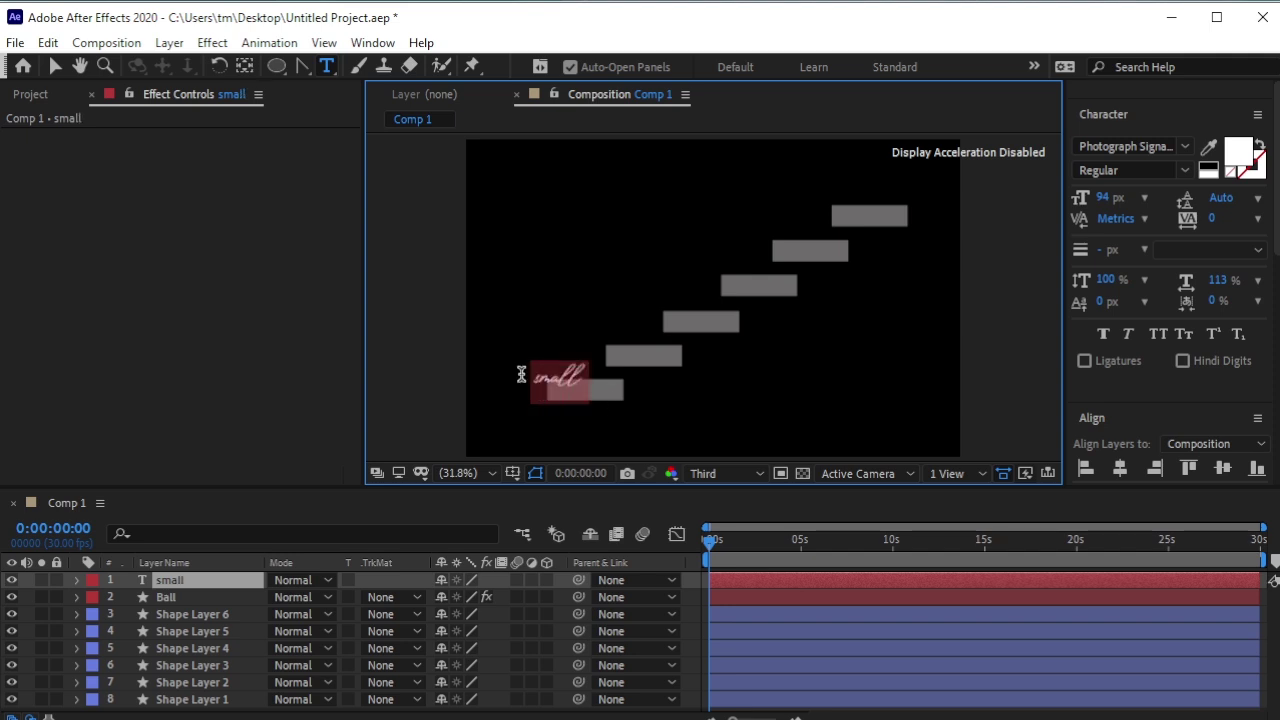
{"action": "left_click", "coordinate": [1186, 146]}
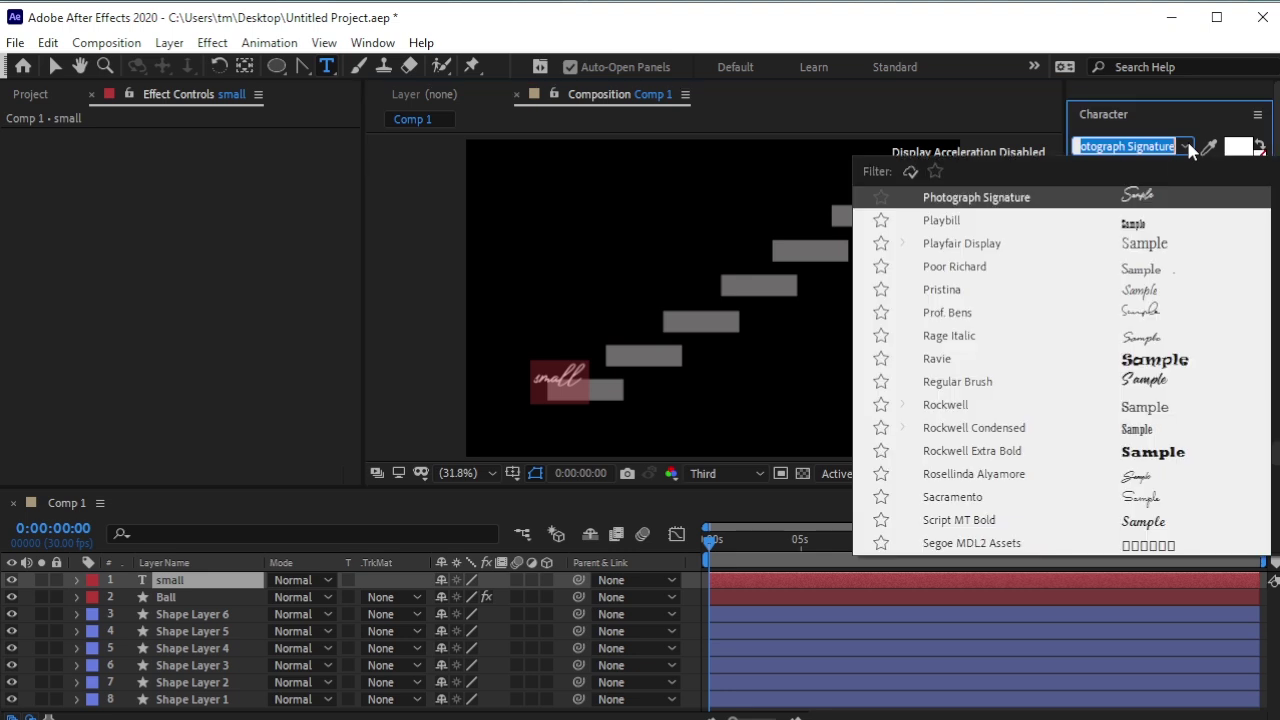
{"action": "type", "text": "mon"}
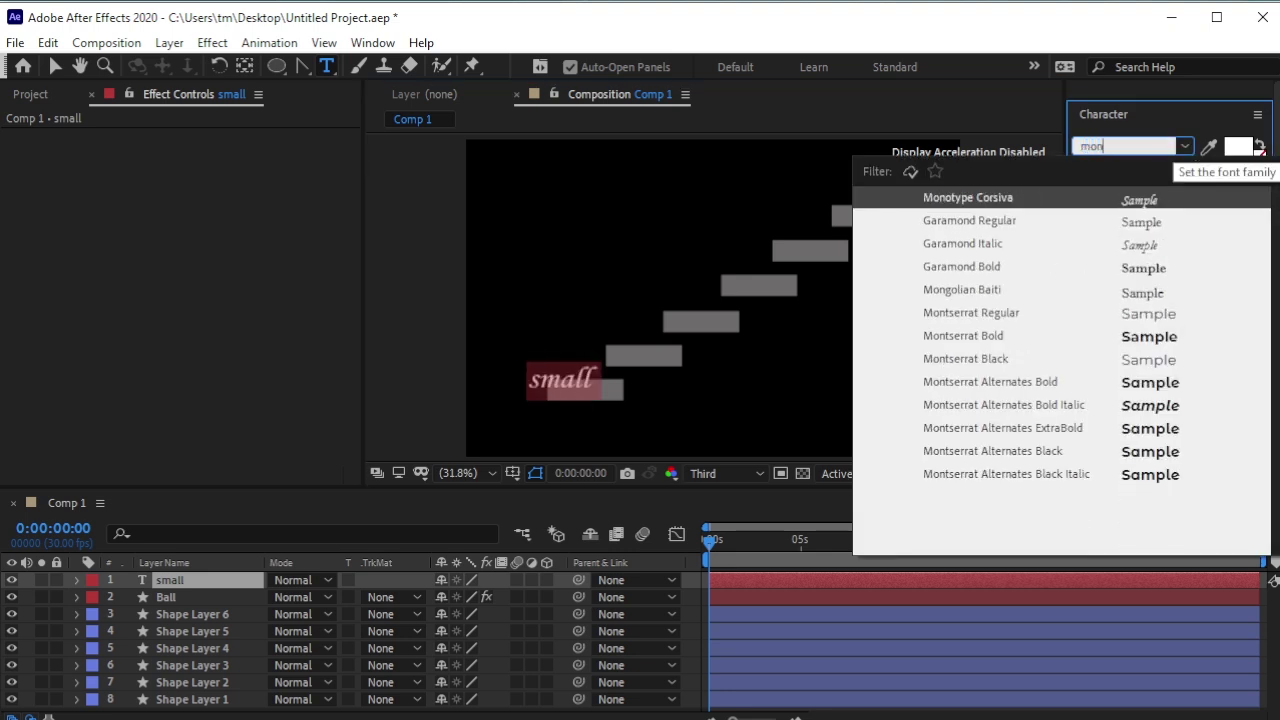
{"action": "left_click", "coordinate": [1147, 345]}
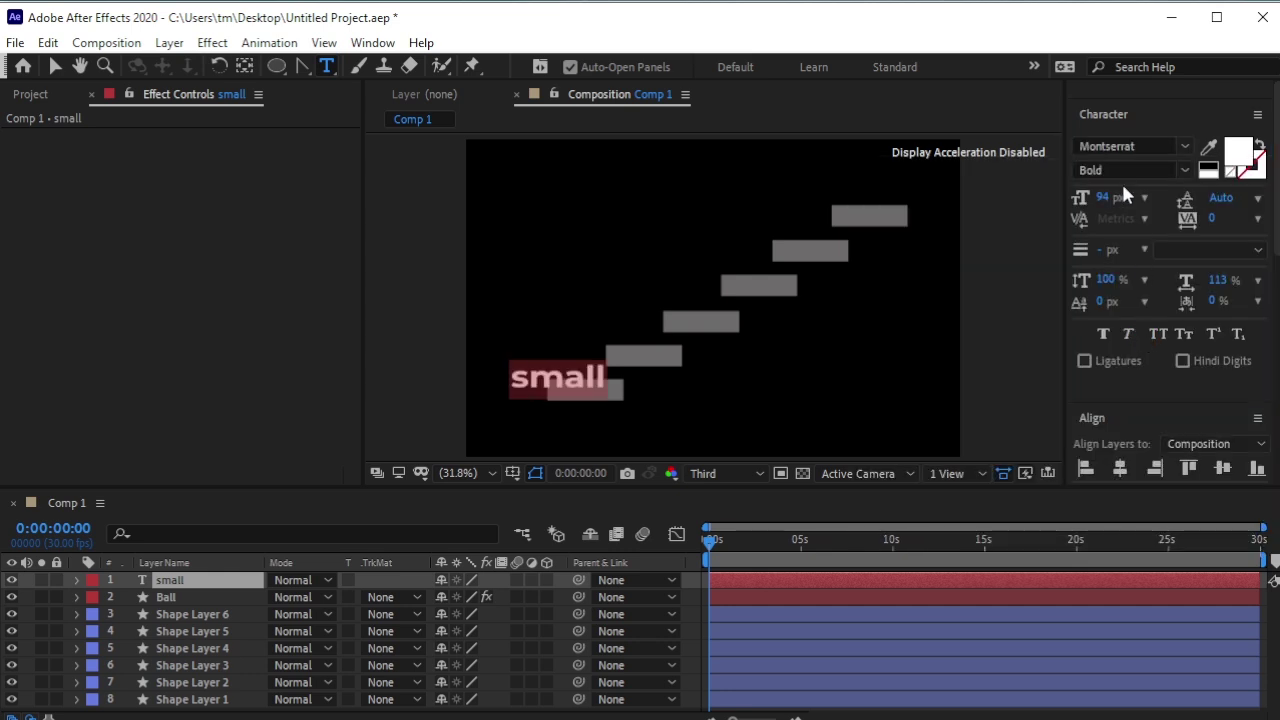
{"action": "left_click", "coordinate": [1158, 333]}
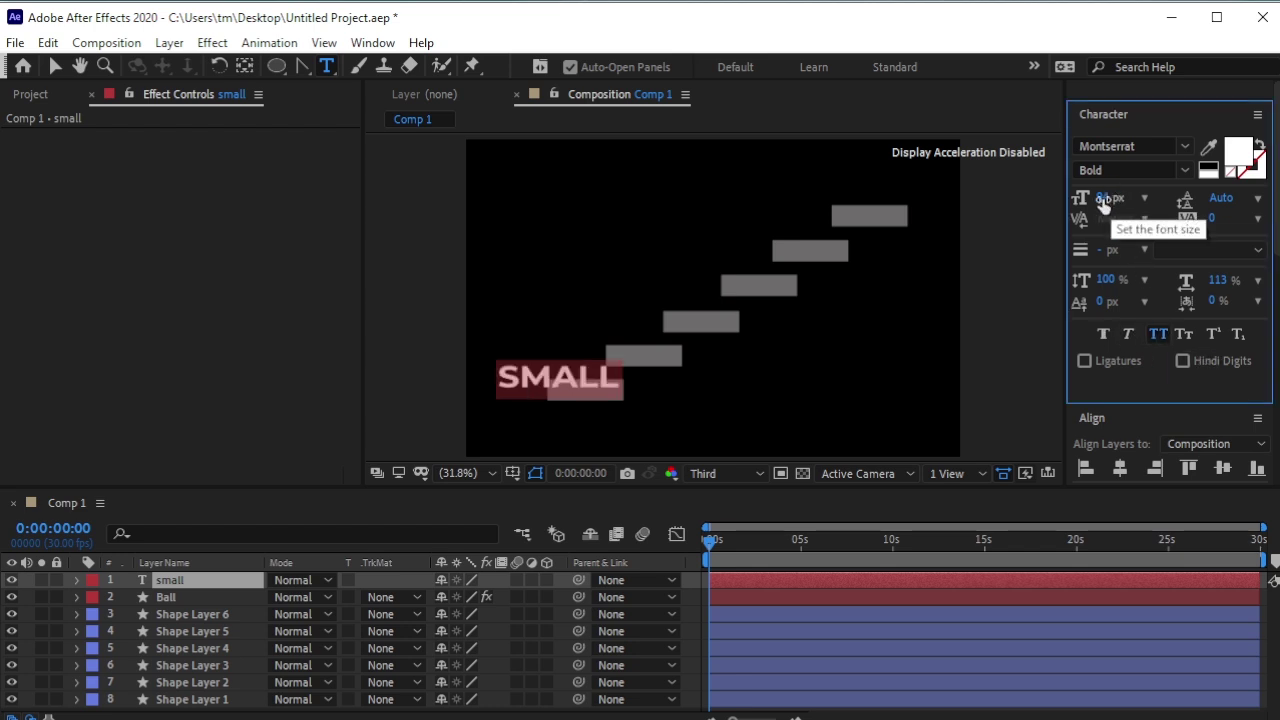
{"action": "left_click_drag", "start_coordinate": [1103, 200], "coordinate": [1055, 216]}
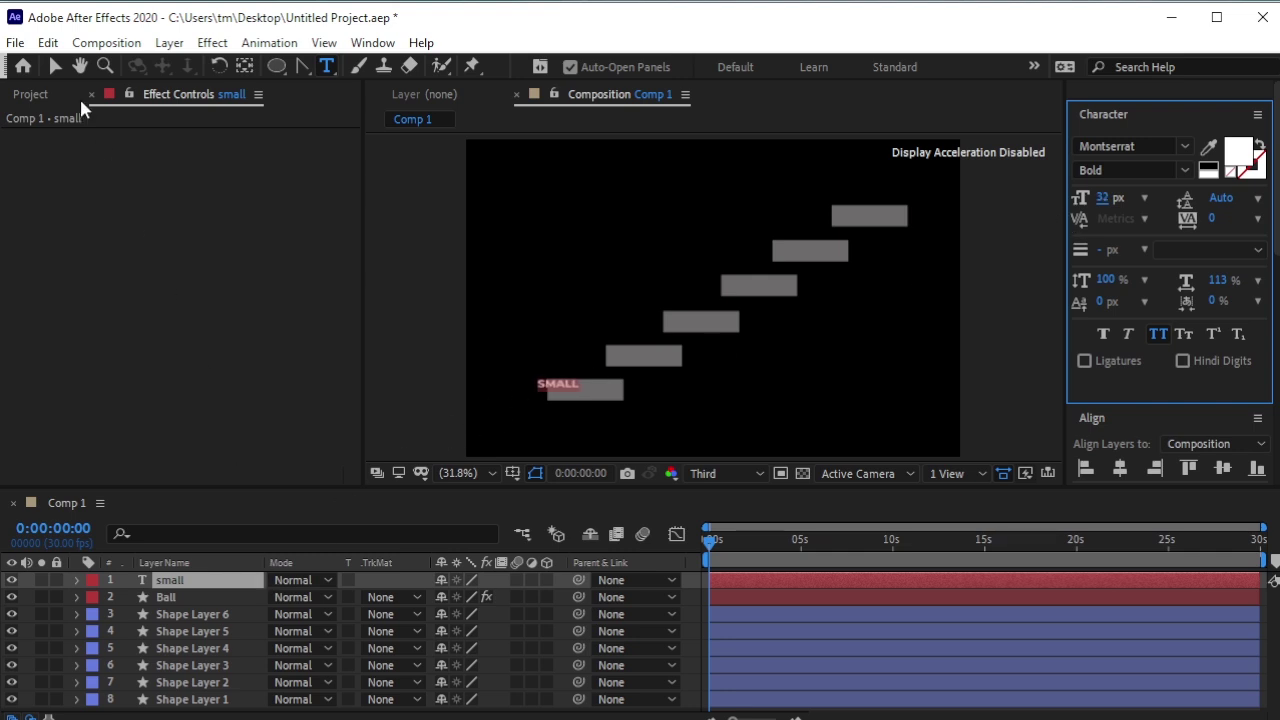
Step: Centre the SMALL text on the lowest stair
{"action": "left_click", "coordinate": [56, 66]}
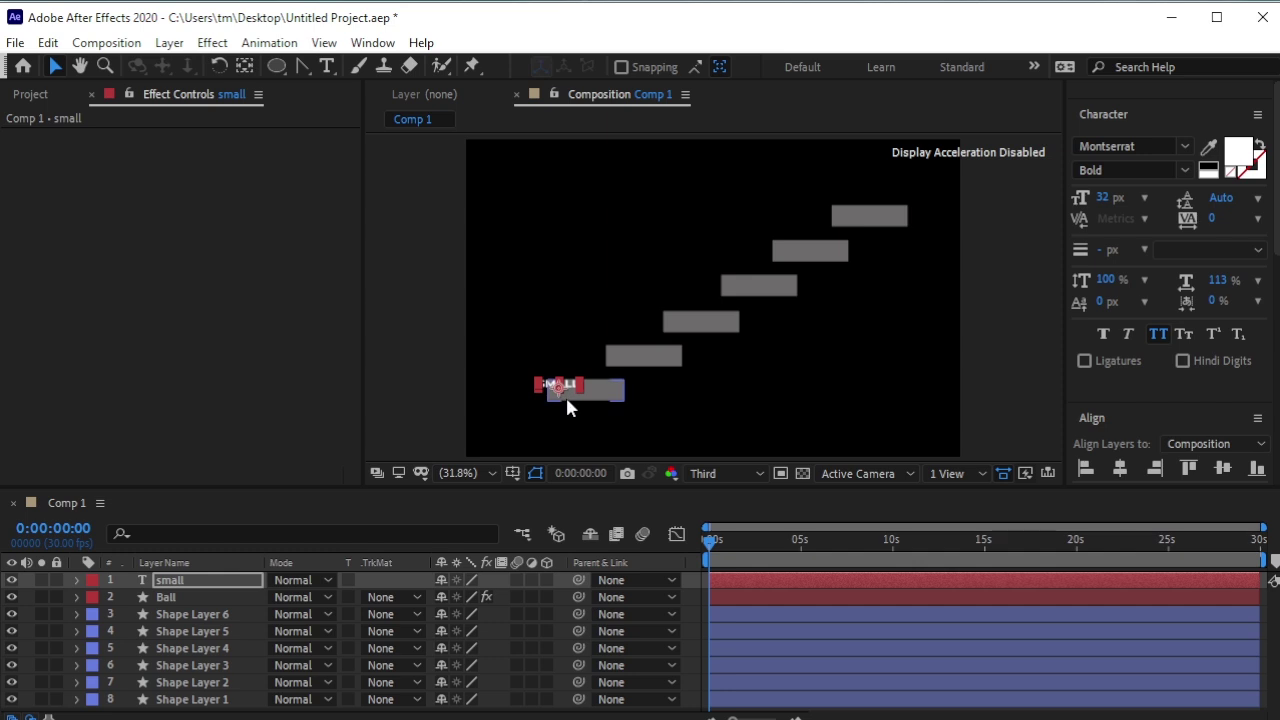
{"action": "scroll", "coordinate": [565, 394], "scroll_direction": "up", "scroll_amount": 4}
{"action": "left_click_drag", "start_coordinate": [551, 380], "coordinate": [629, 396]}
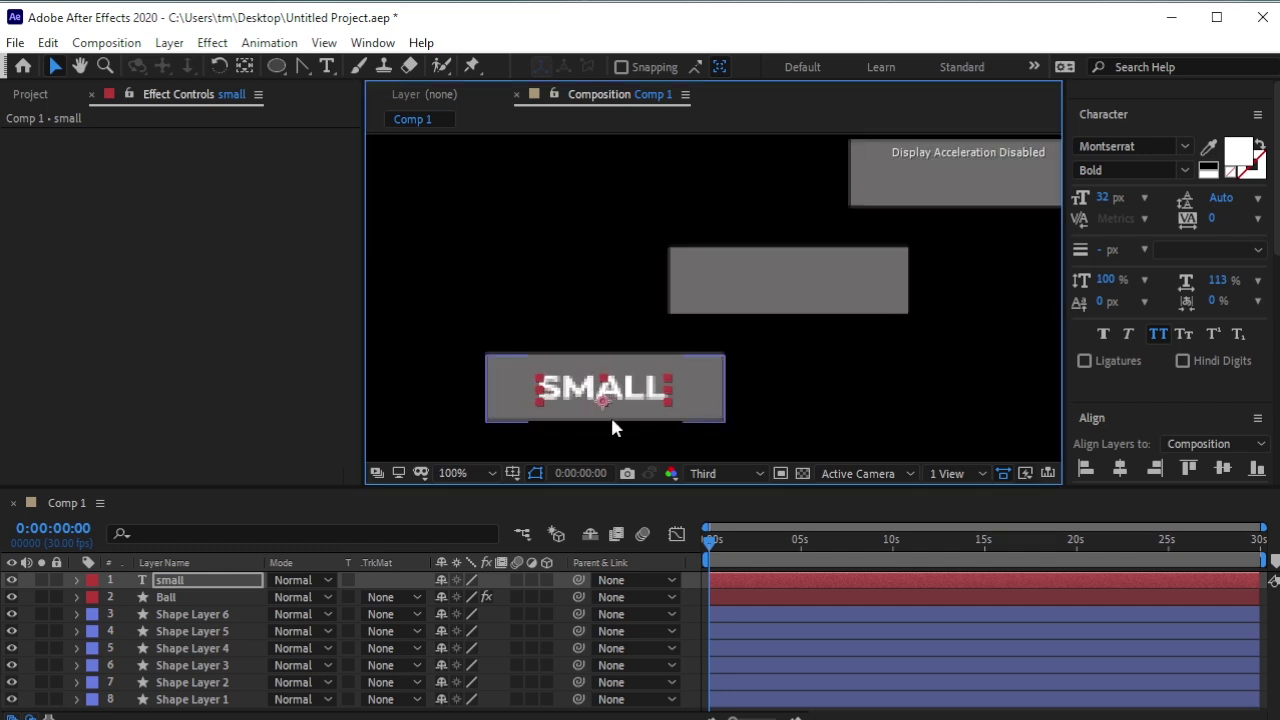
Step: Duplicate the SMALL text onto the second stair and change the copy's wording to "steps"
{"action": "key", "text": "ctrl+d"}
{"action": "left_click_drag", "start_coordinate": [605, 395], "coordinate": [812, 288]}
{"action": "left_click", "coordinate": [325, 68]}
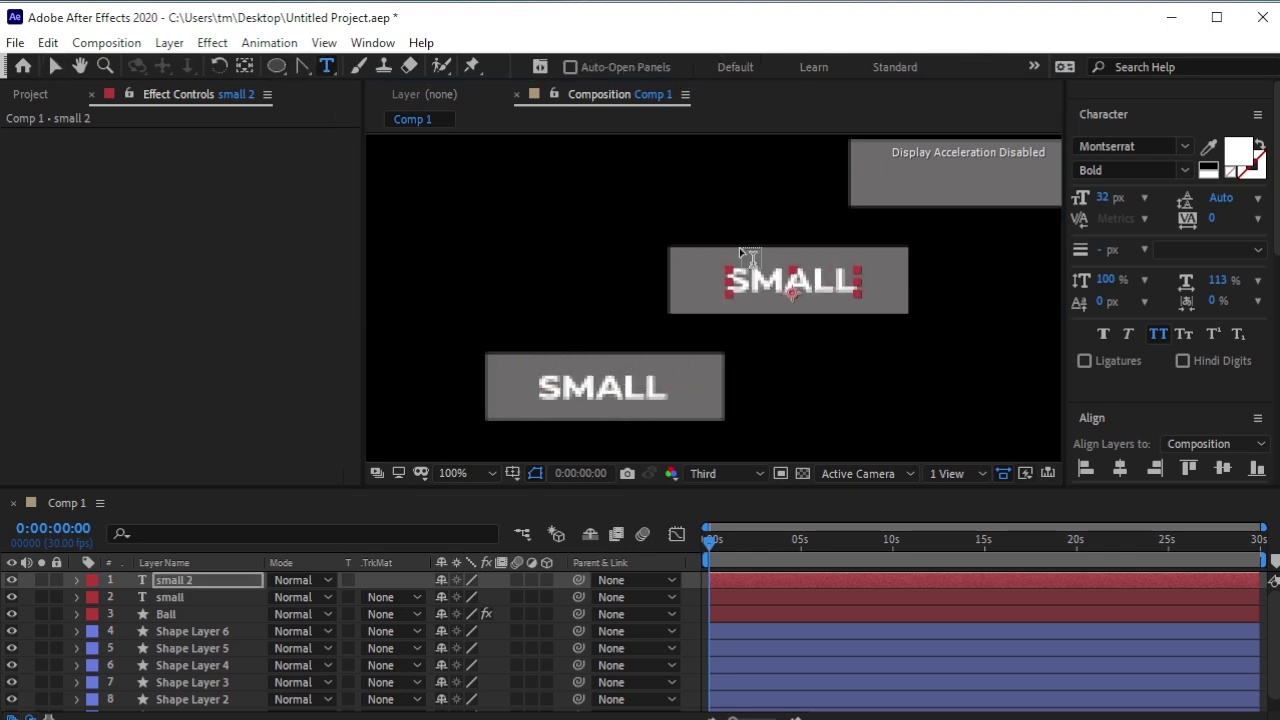
{"action": "left_click_drag", "start_coordinate": [727, 281], "coordinate": [832, 284]}
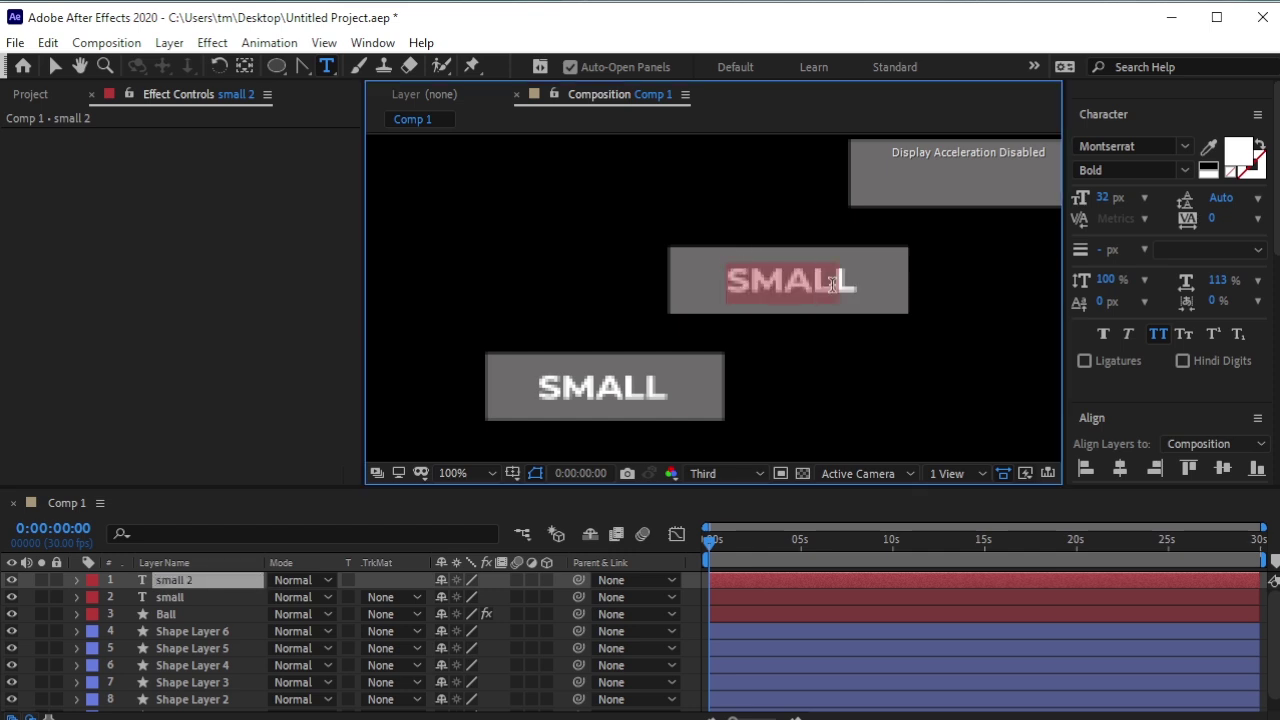
{"action": "key", "text": "BackSpace"}
{"action": "type", "text": "s"}
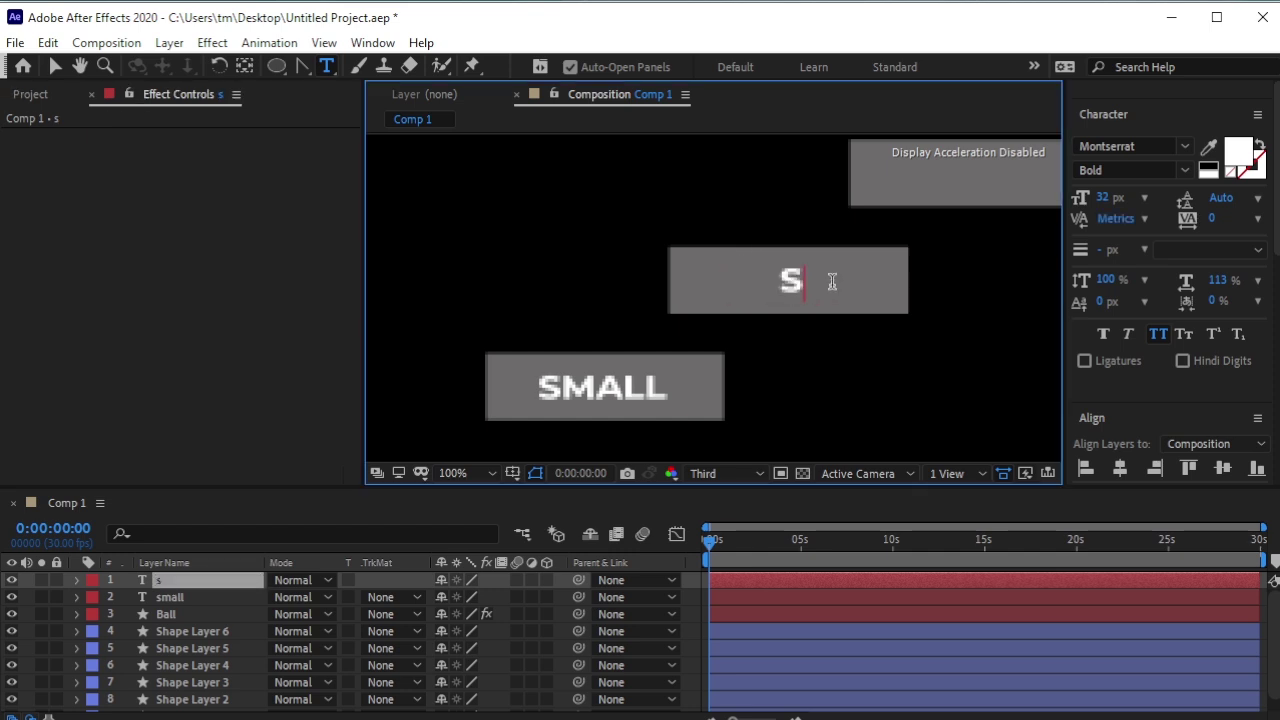
{"action": "type", "text": "teps"}
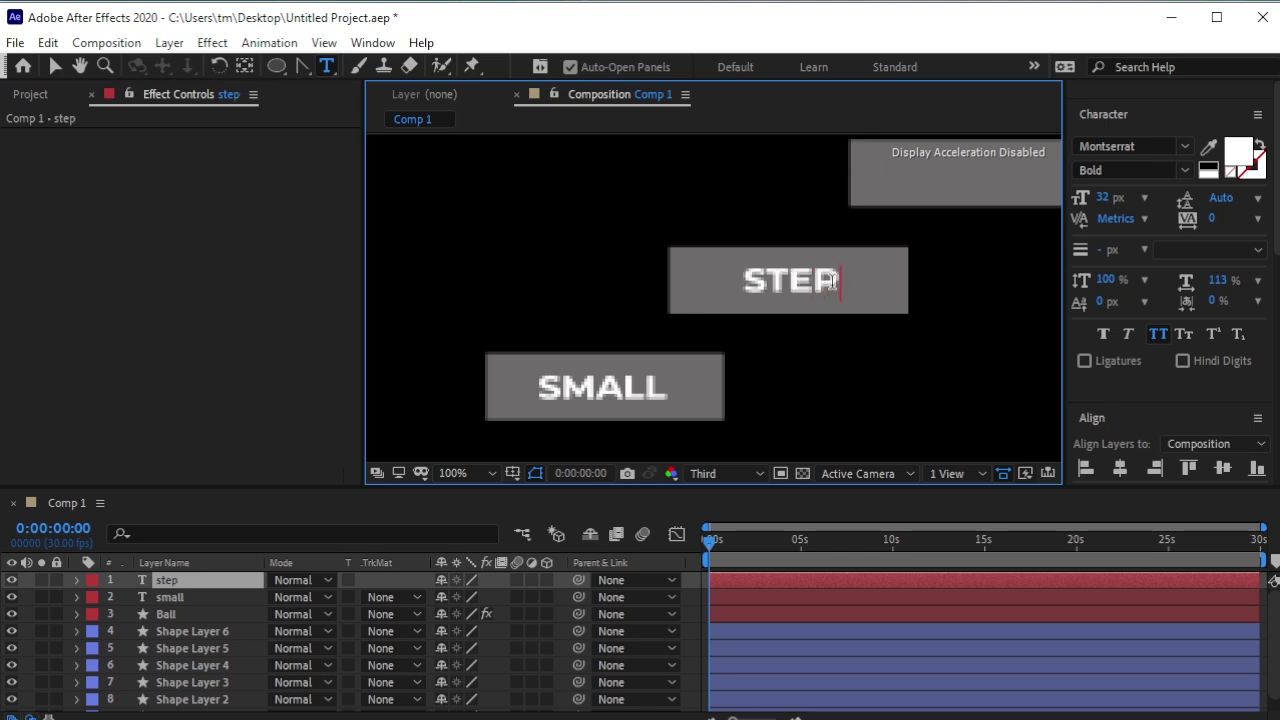
Step: Duplicate the "steps" text layer and place the copy on the third stair
{"action": "left_click", "coordinate": [183, 582]}
{"action": "key", "text": "ctrl+d"}
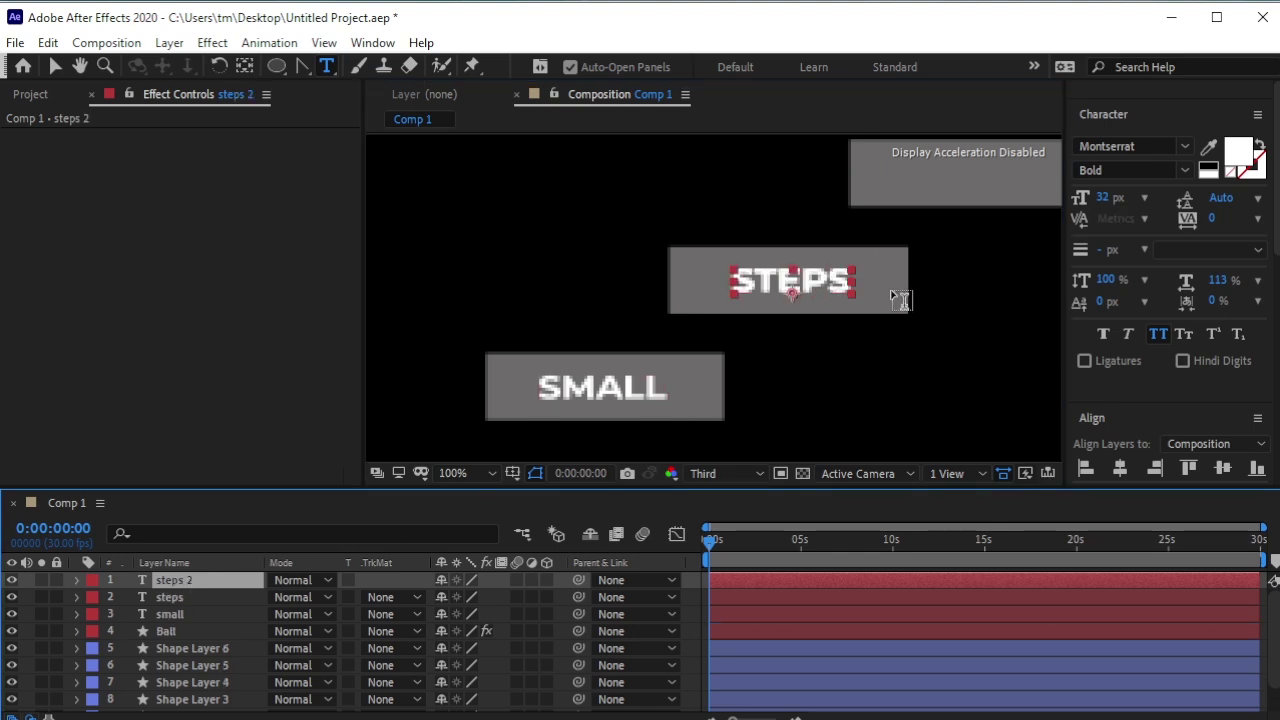
{"action": "key", "text": "v"}
{"action": "left_click", "coordinate": [812, 288]}
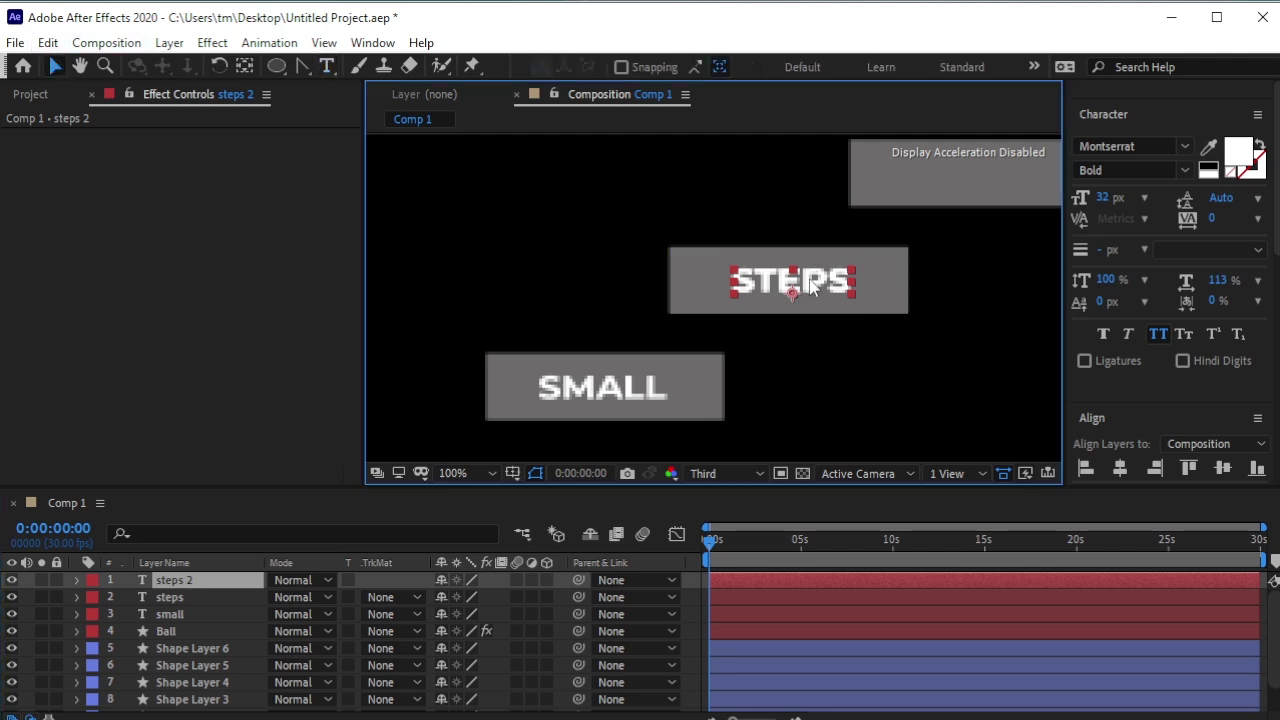
{"action": "left_click_drag", "start_coordinate": [812, 288], "coordinate": [739, 280]}
{"action": "key", "text": "h"}
{"action": "key", "text": "v"}
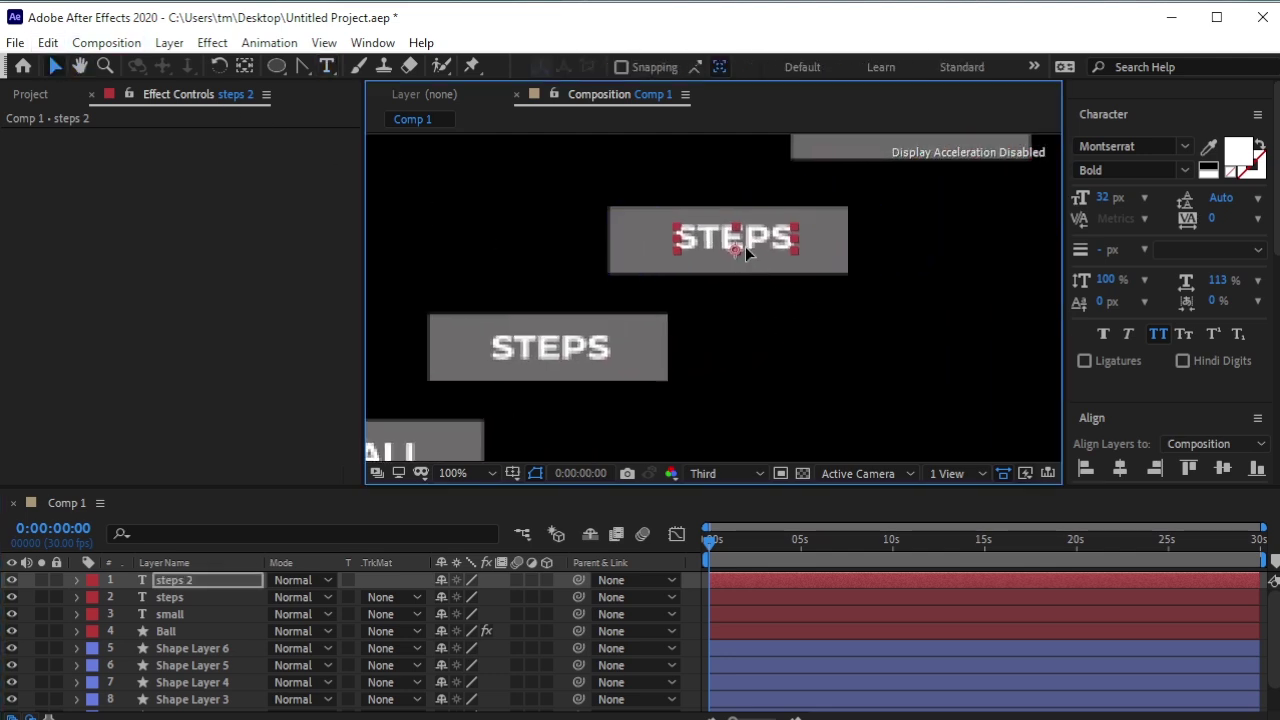
Step: Change the text on the third stair to "form" and centre it on the stair
{"action": "left_click", "coordinate": [326, 66]}
{"action": "left_click_drag", "start_coordinate": [676, 238], "coordinate": [809, 250]}
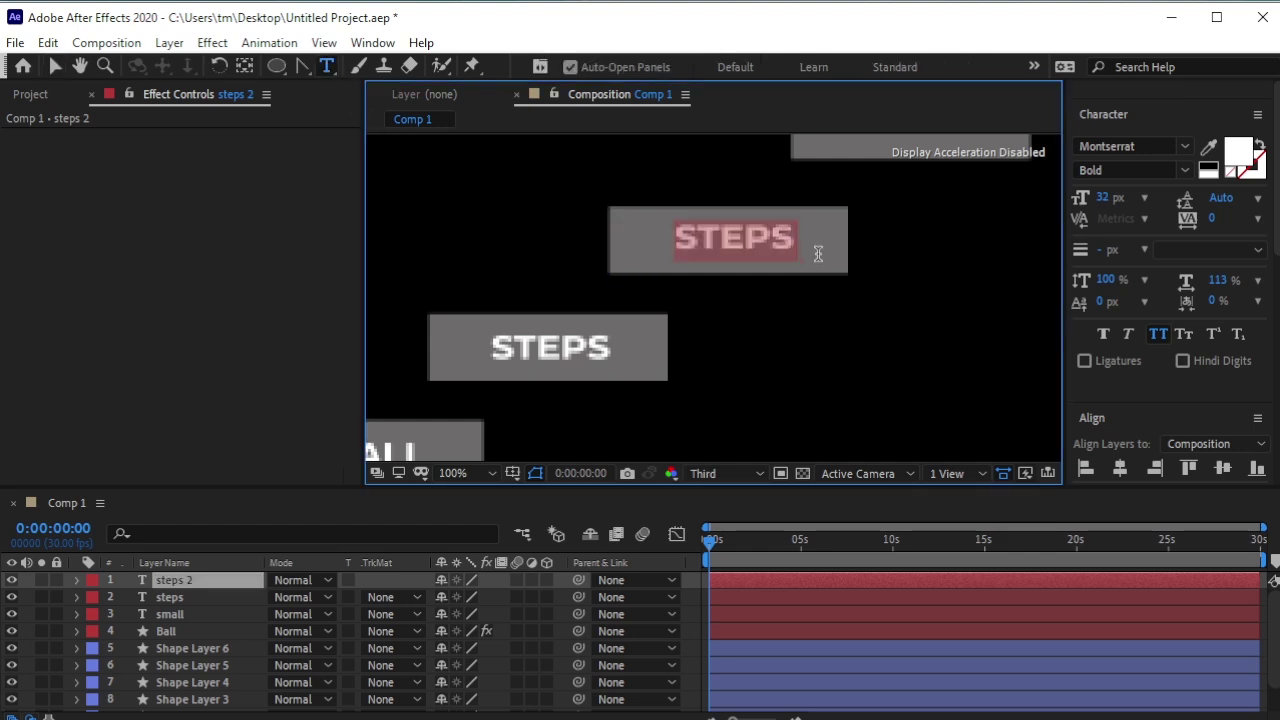
{"action": "type", "text": "for"}
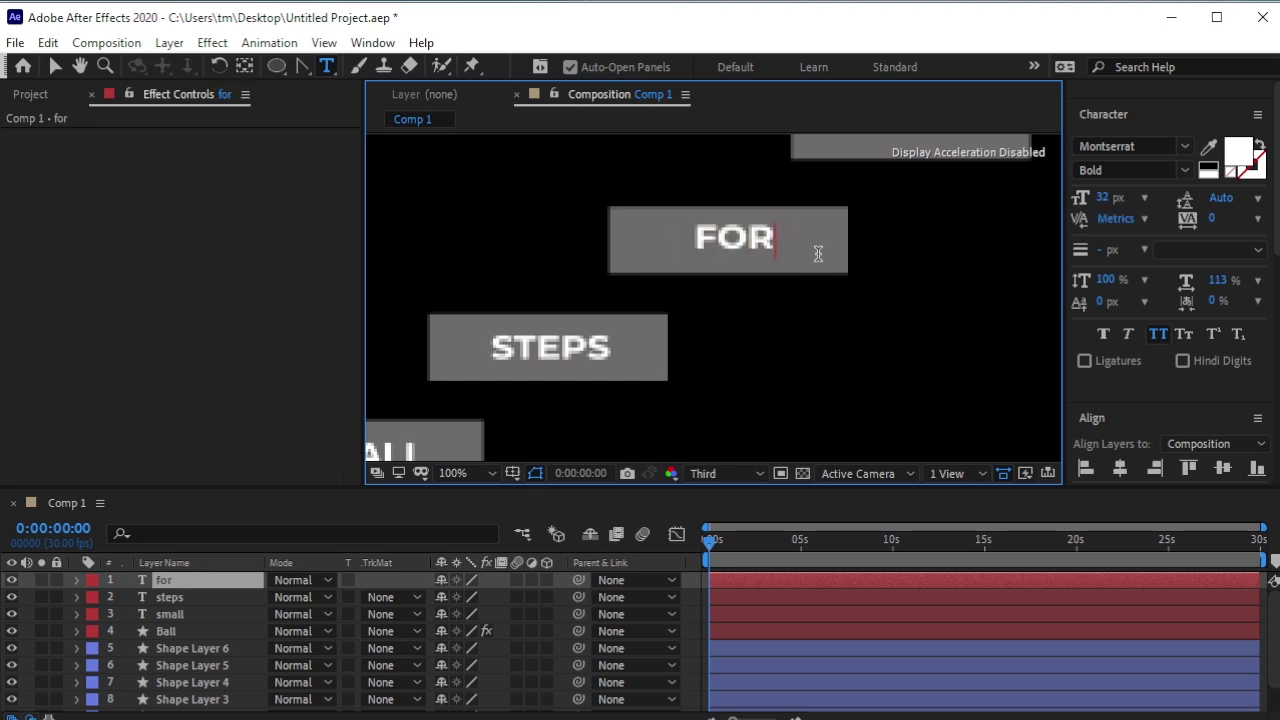
{"action": "type", "text": "m"}
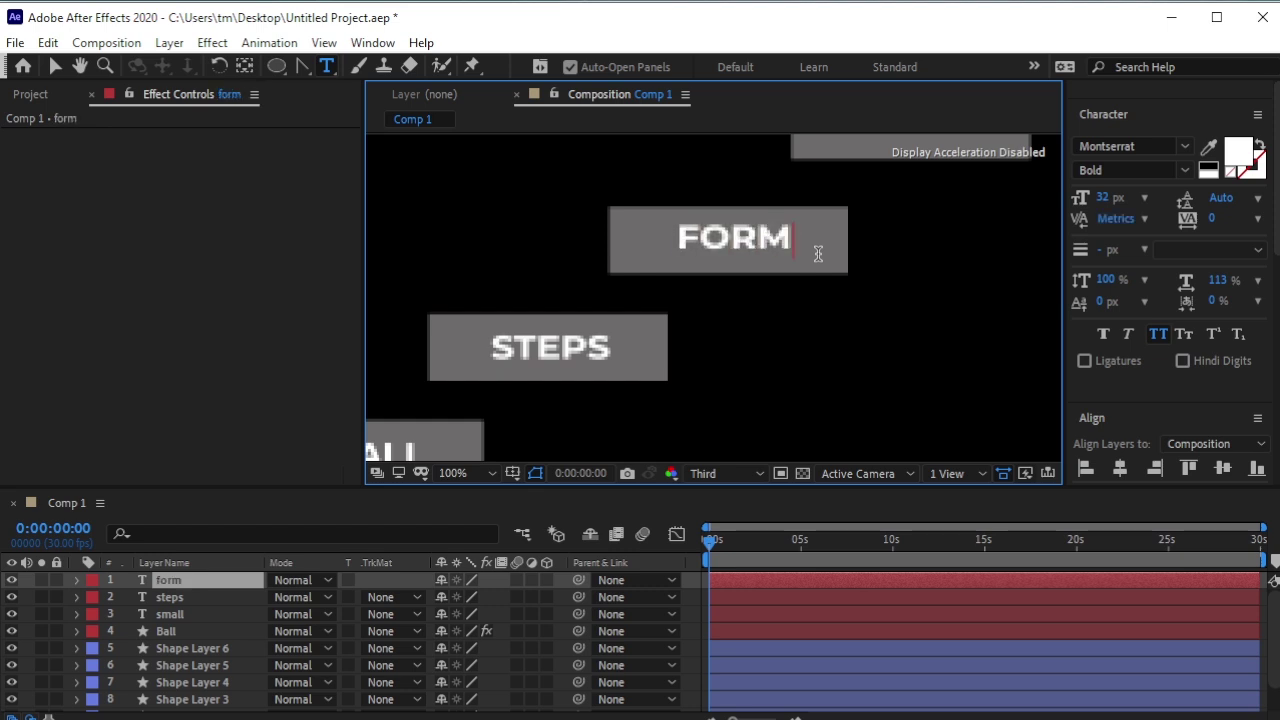
{"action": "left_click", "coordinate": [55, 66]}
{"action": "left_click_drag", "start_coordinate": [773, 238], "coordinate": [769, 244]}
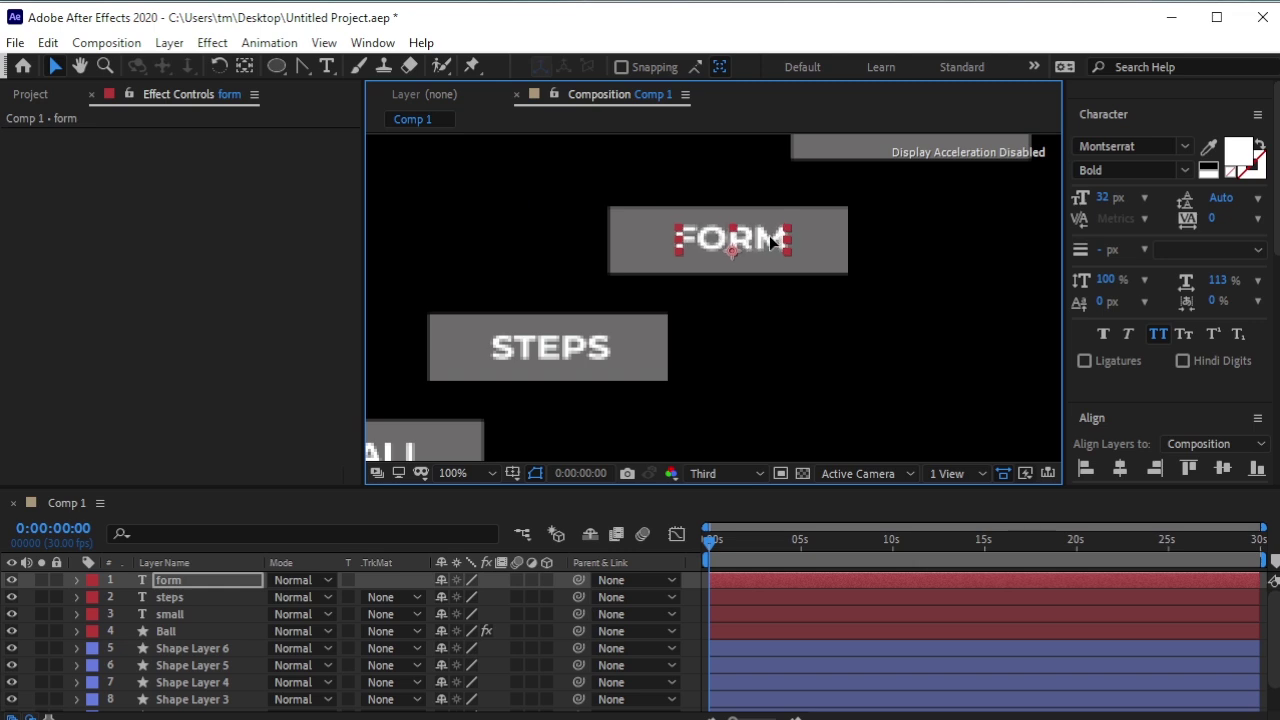
Step: Duplicate the FORM text onto the fourth stair, change the copy's wording to "The" and centre it
{"action": "key", "text": "ctrl+d"}
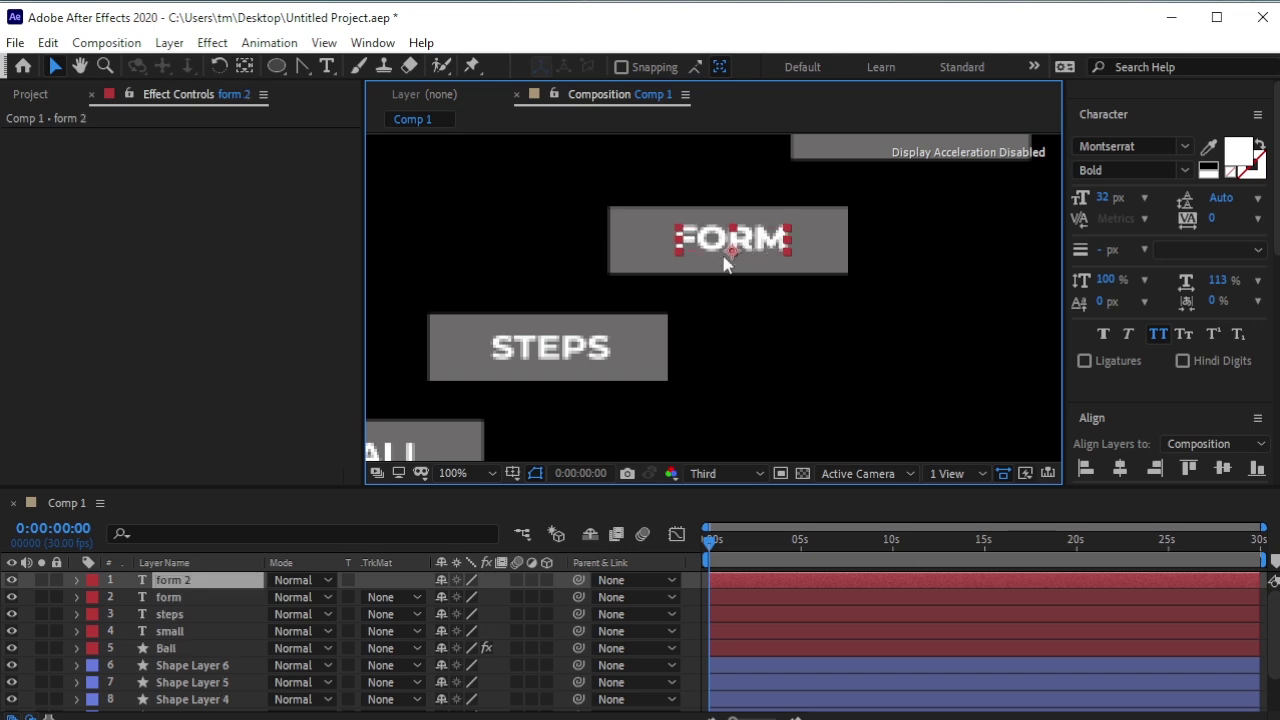
{"action": "left_click_drag", "start_coordinate": [766, 245], "coordinate": [770, 303]}
{"action": "left_click", "coordinate": [326, 66]}
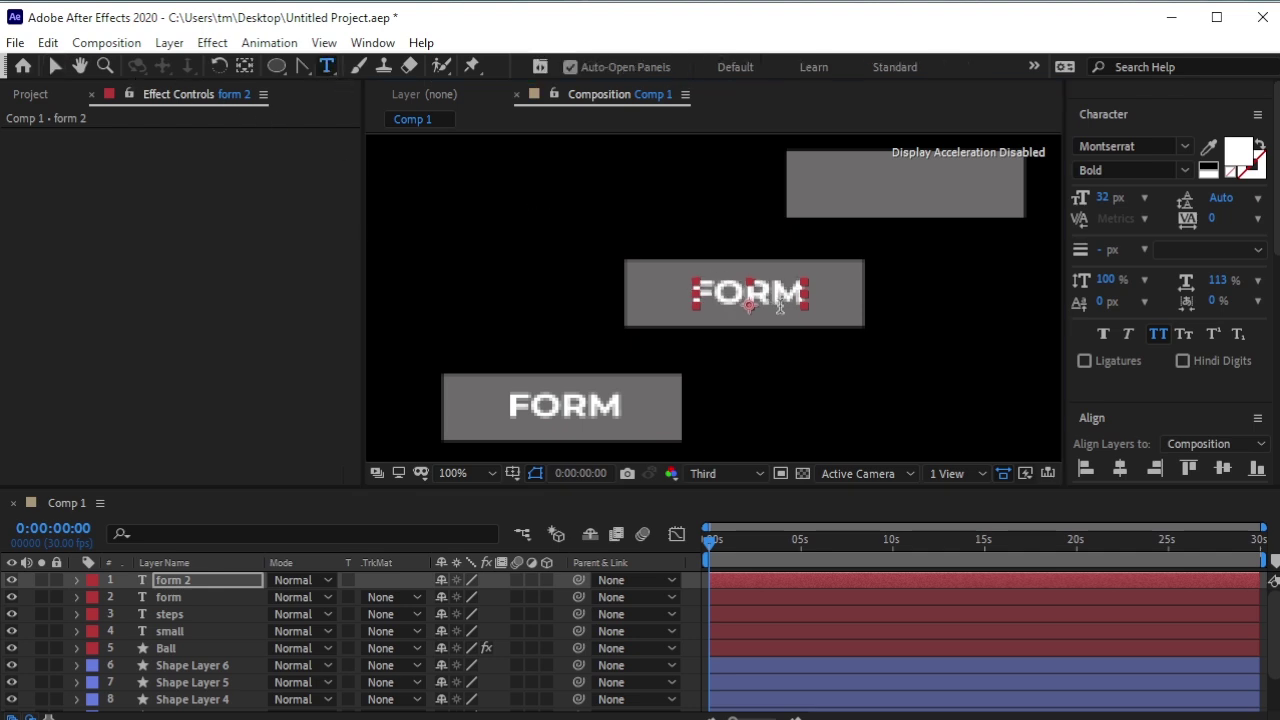
{"action": "double_click", "coordinate": [749, 295]}
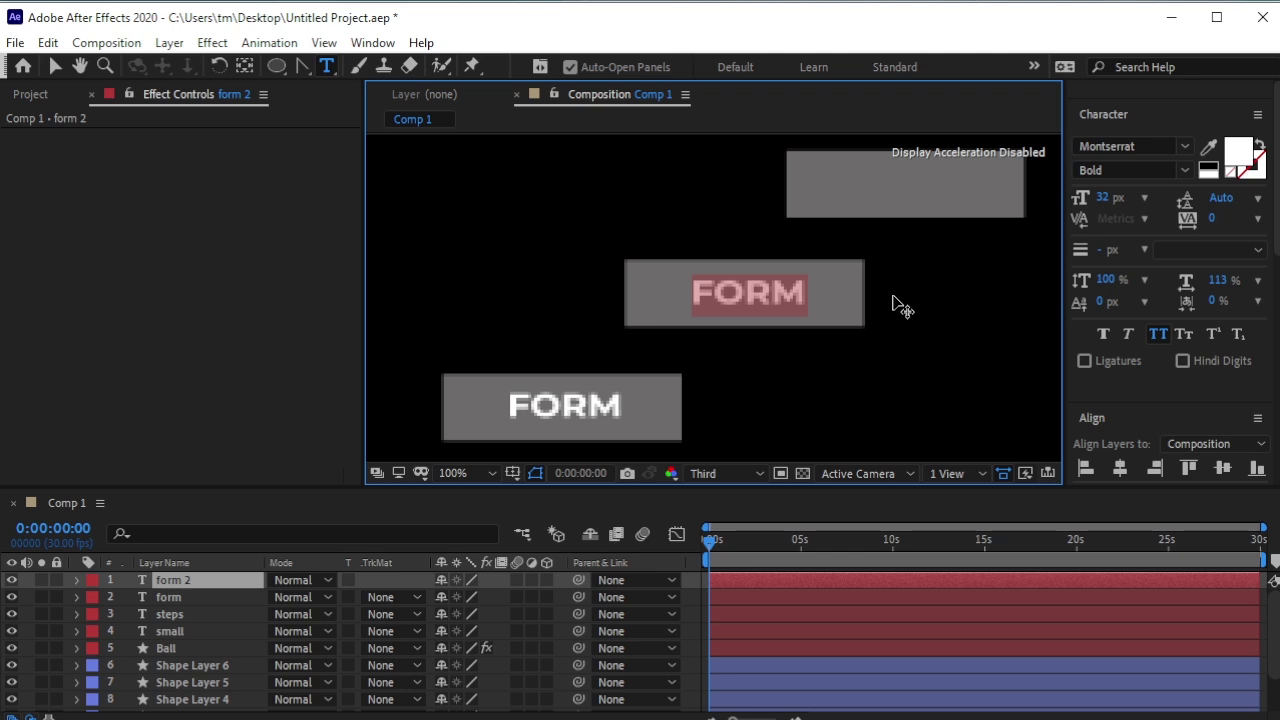
{"action": "type", "text": "The"}
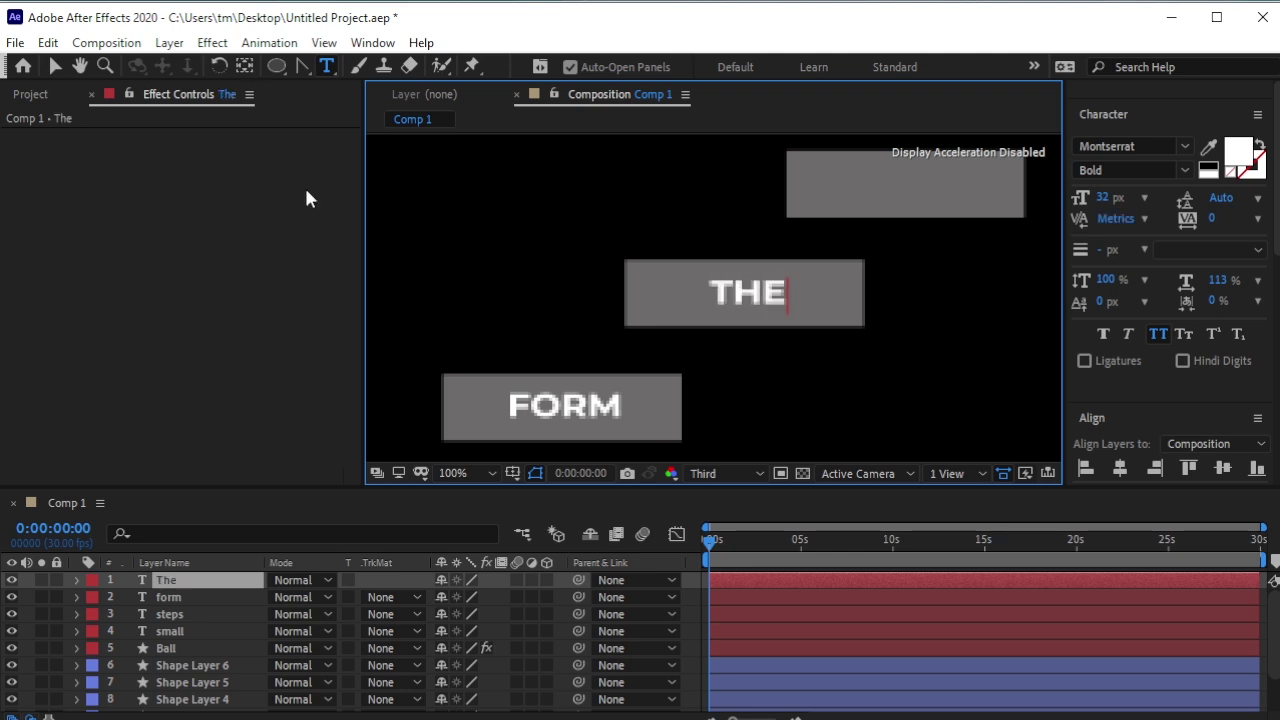
{"action": "left_click", "coordinate": [55, 66]}
{"action": "left_click", "coordinate": [762, 297]}
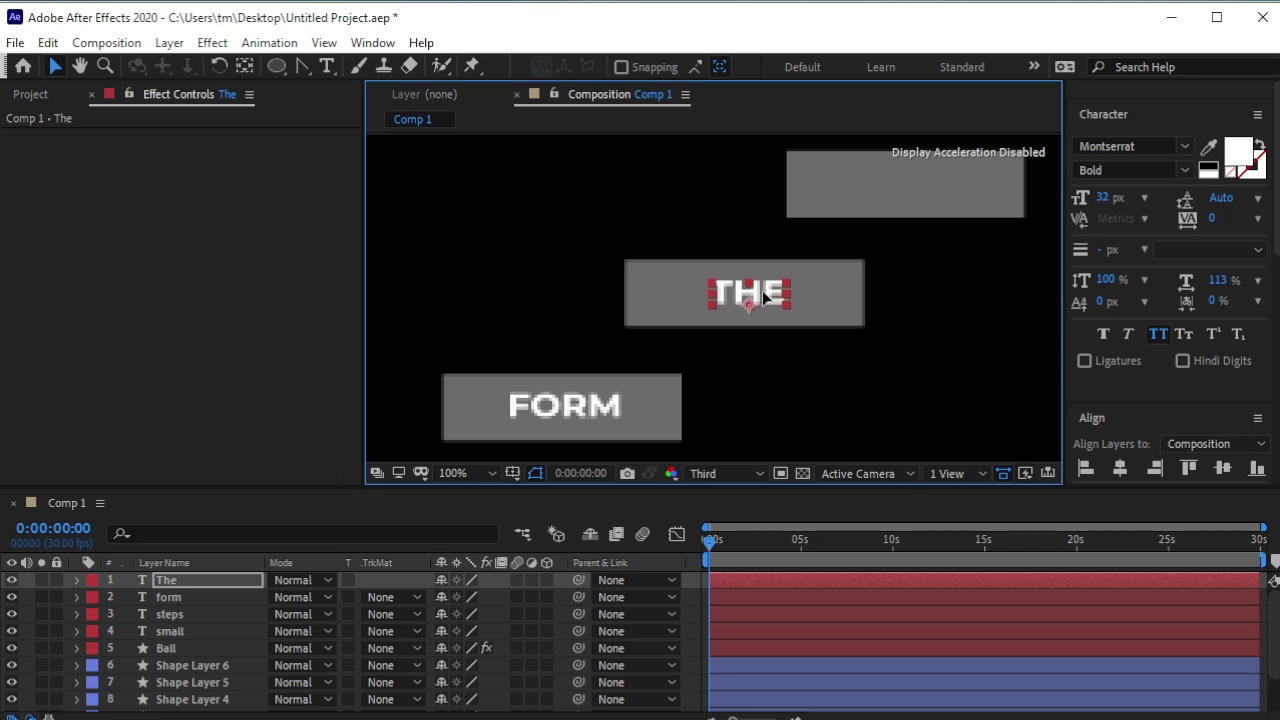
{"action": "left_click_drag", "start_coordinate": [762, 297], "coordinate": [759, 297]}
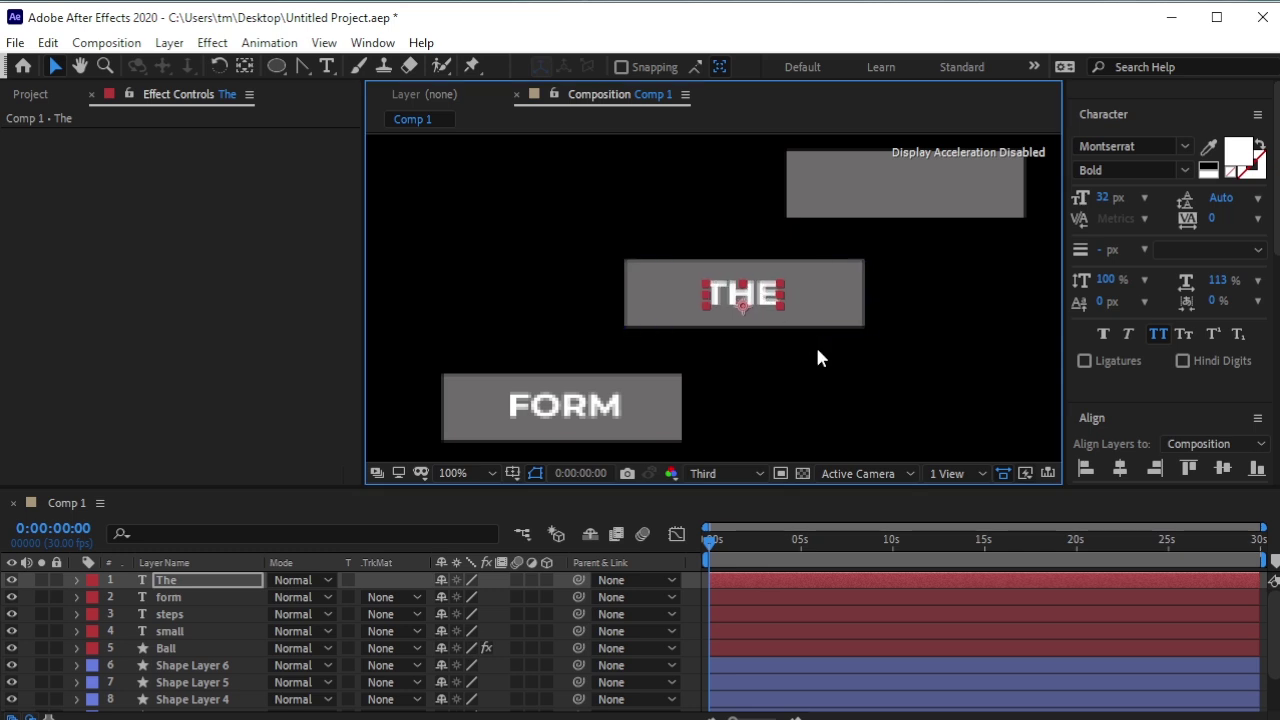
Step: Duplicate the "The" text layer and place the copy on the fifth stair
{"action": "left_click", "coordinate": [247, 585]}
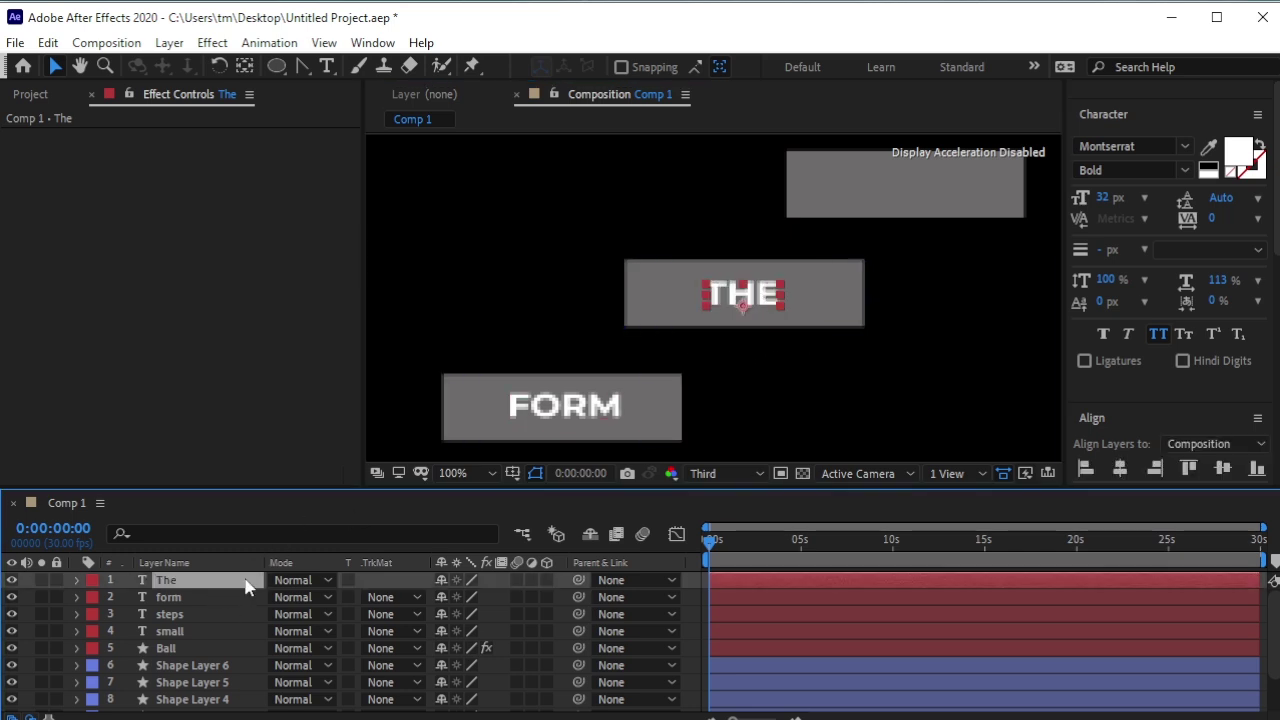
{"action": "key", "text": "ctrl+d"}
{"action": "left_click_drag", "start_coordinate": [771, 305], "coordinate": [807, 296]}
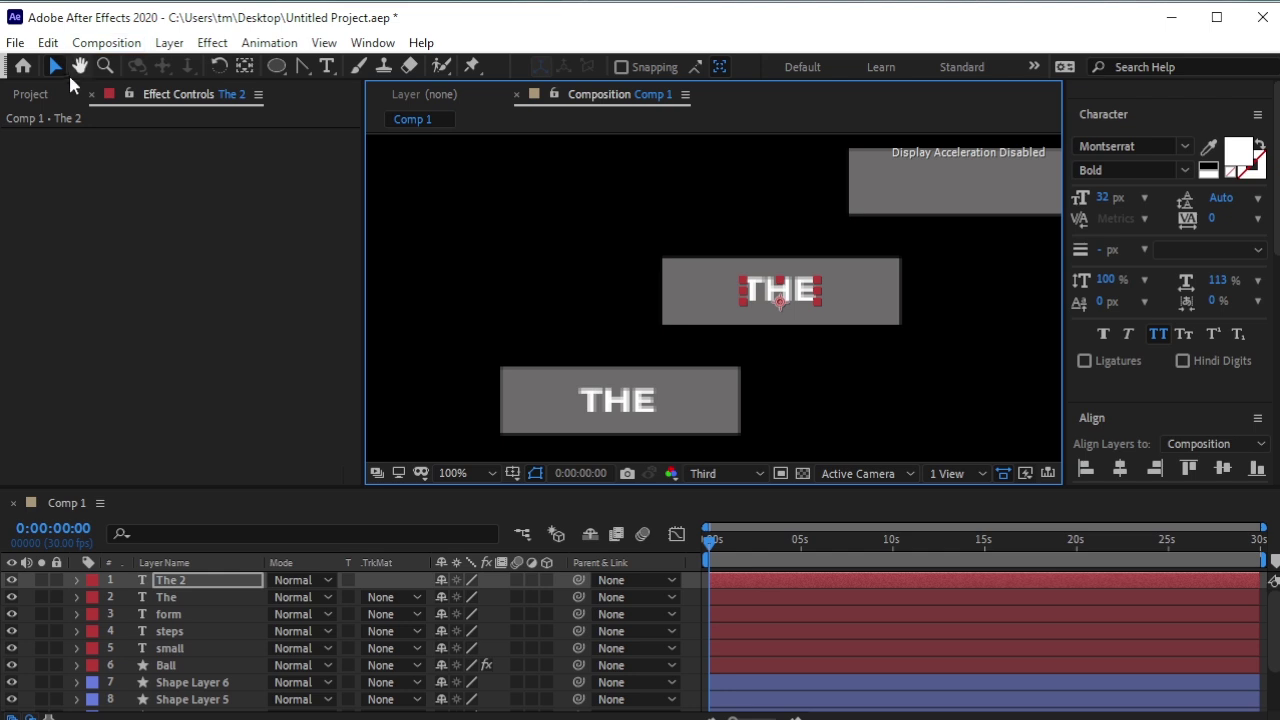
Step: Change the text on the fifth stair to "path"
{"action": "left_click", "coordinate": [327, 66]}
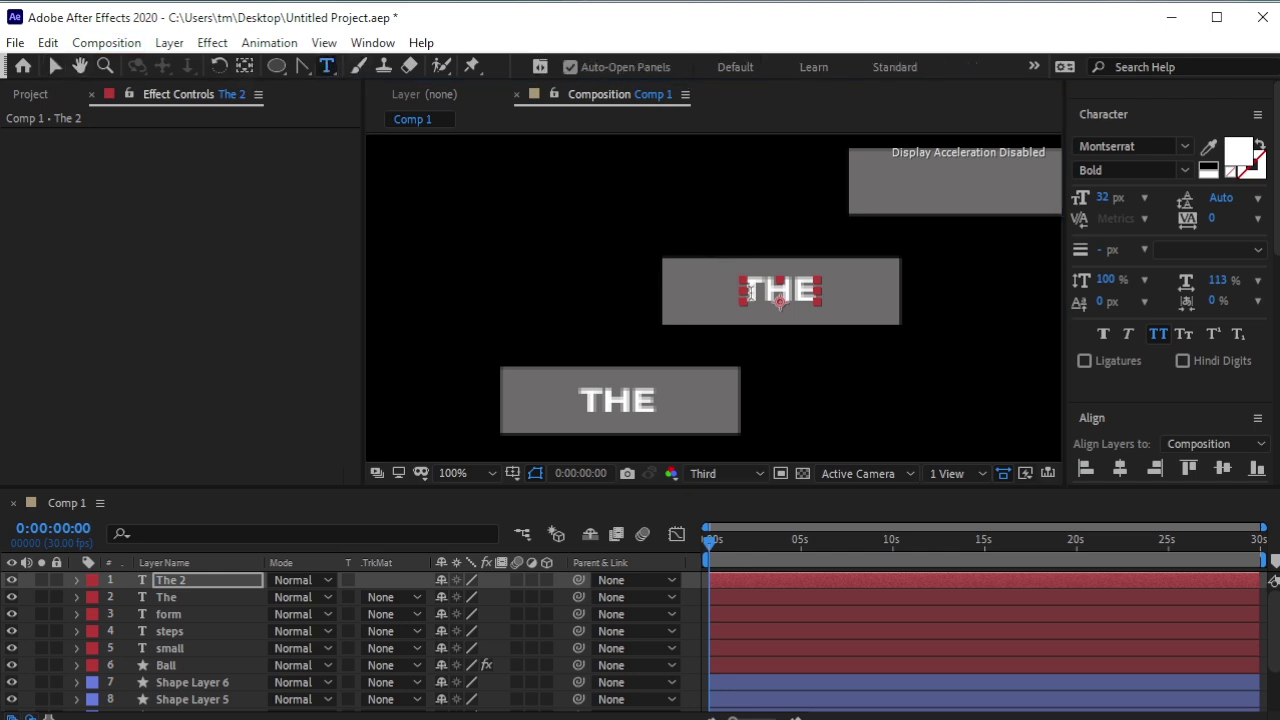
{"action": "double_click", "coordinate": [750, 291]}
{"action": "type", "text": "O"}
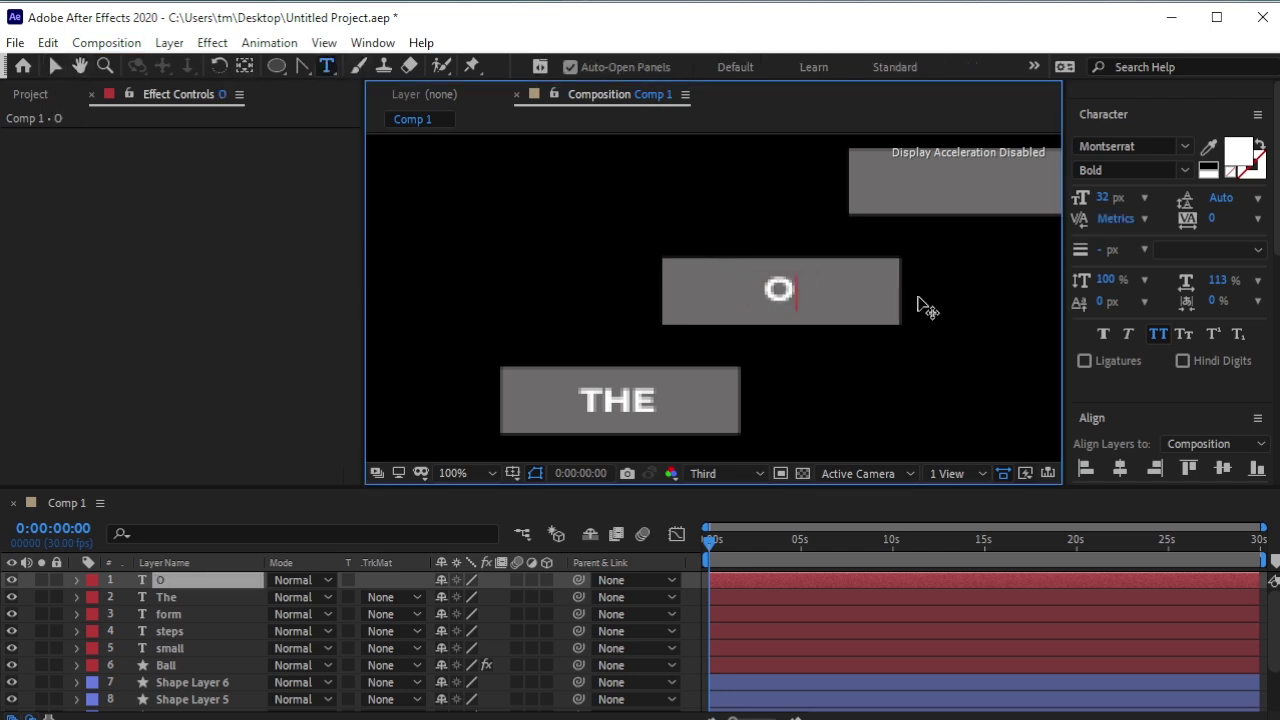
{"action": "type", "text": "A"}
{"action": "key", "text": "BackSpace"}
{"action": "key", "text": "BackSpace"}
{"action": "type", "text": "path"}
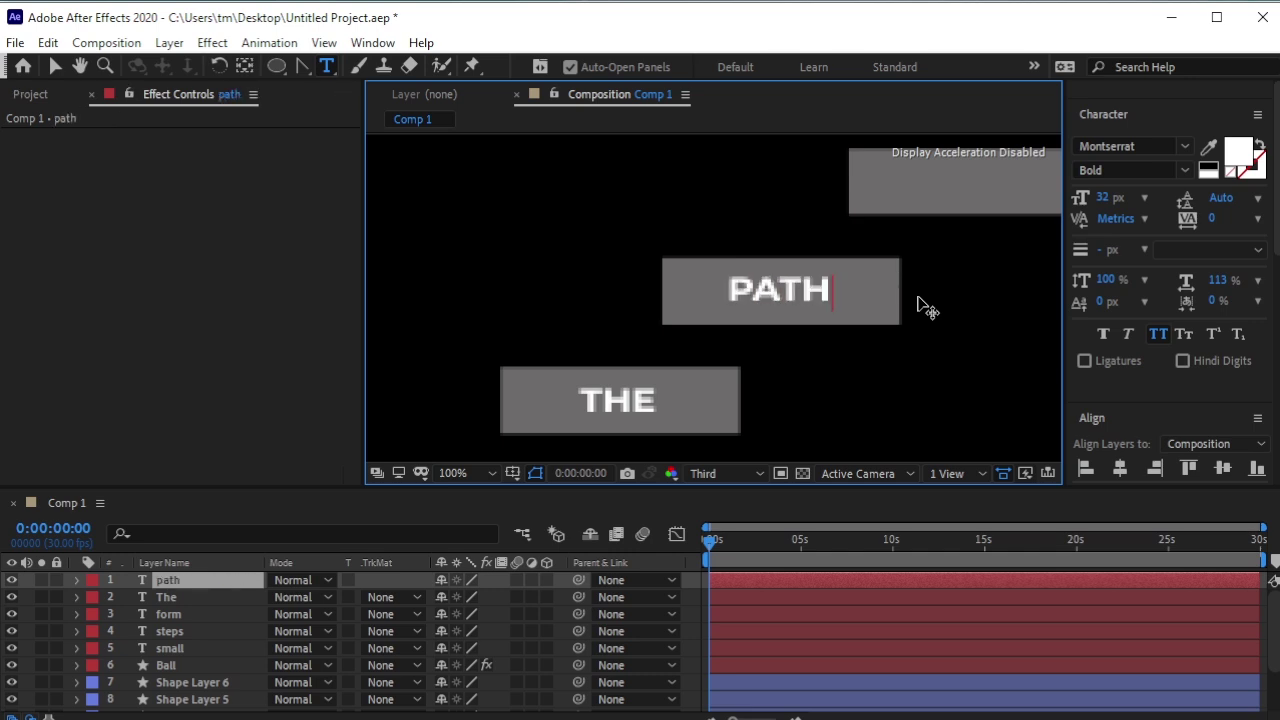
{"action": "left_click", "coordinate": [55, 66]}
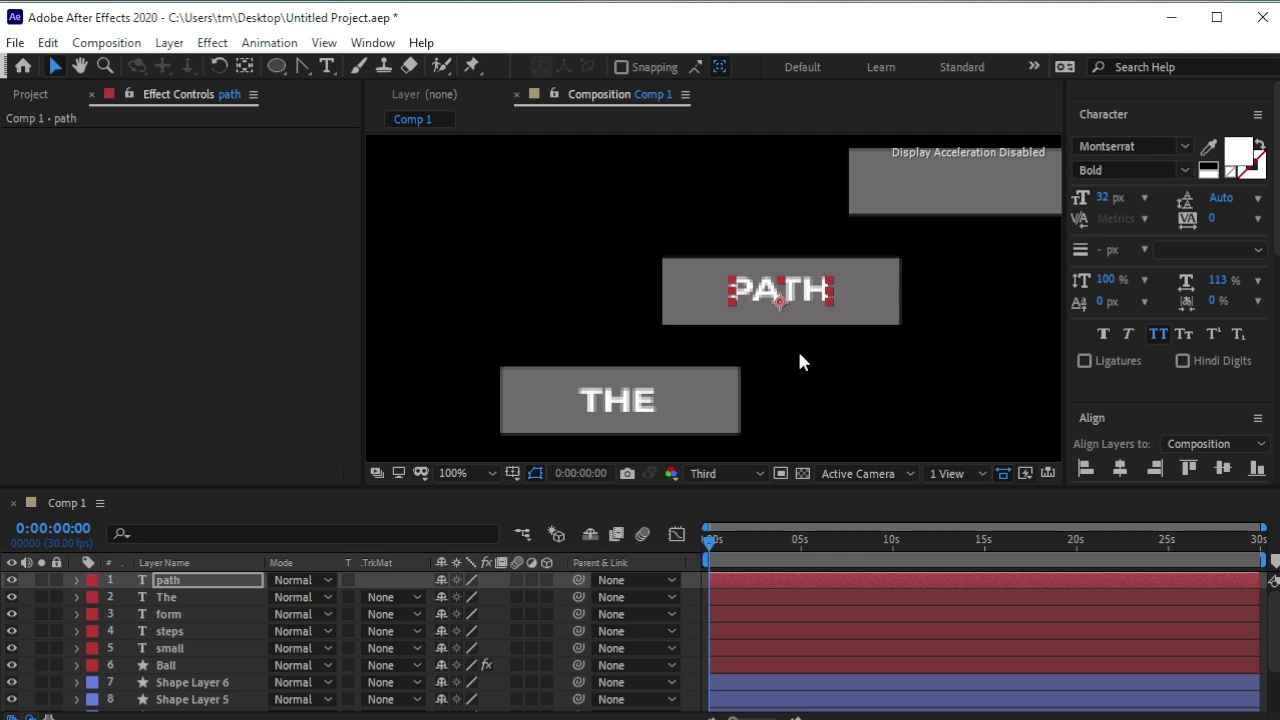
Step: Duplicate the "path" text layer and place the copy on the sixth stair
{"action": "key", "text": "ctrl+d"}
{"action": "left_click_drag", "start_coordinate": [797, 297], "coordinate": [973, 192]}
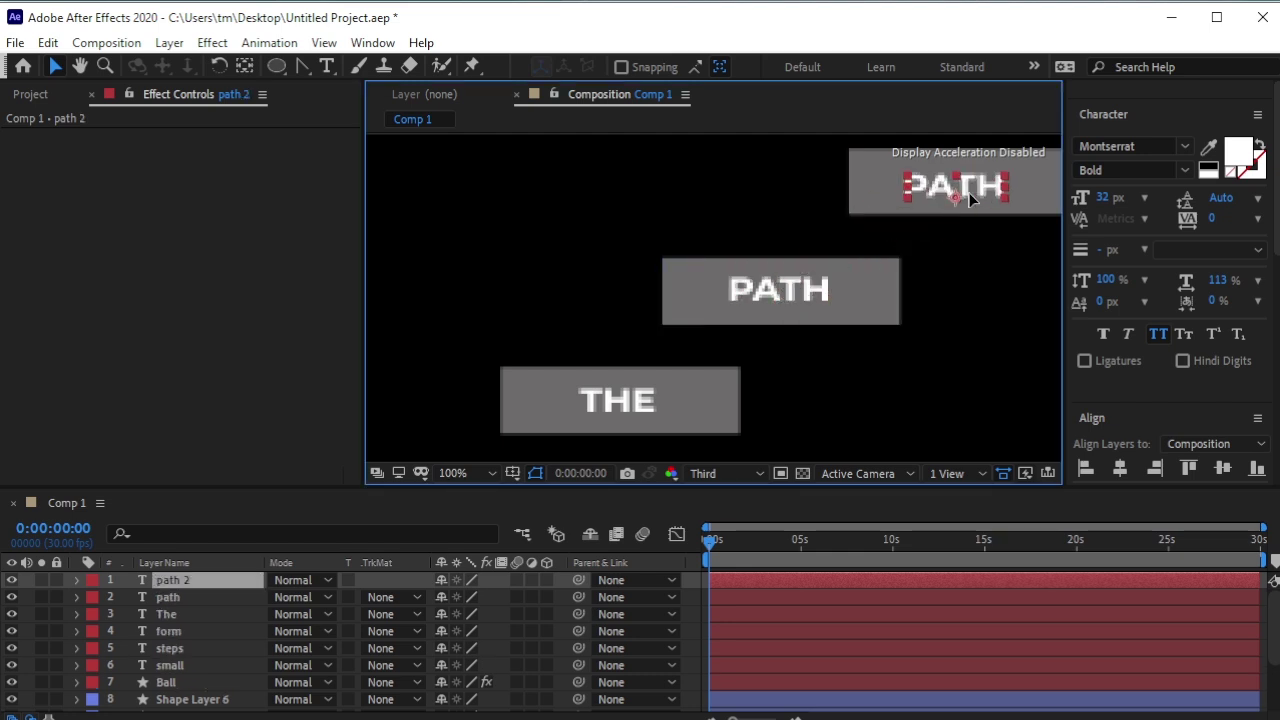
{"action": "left_click_drag", "start_coordinate": [990, 256], "coordinate": [817, 292]}
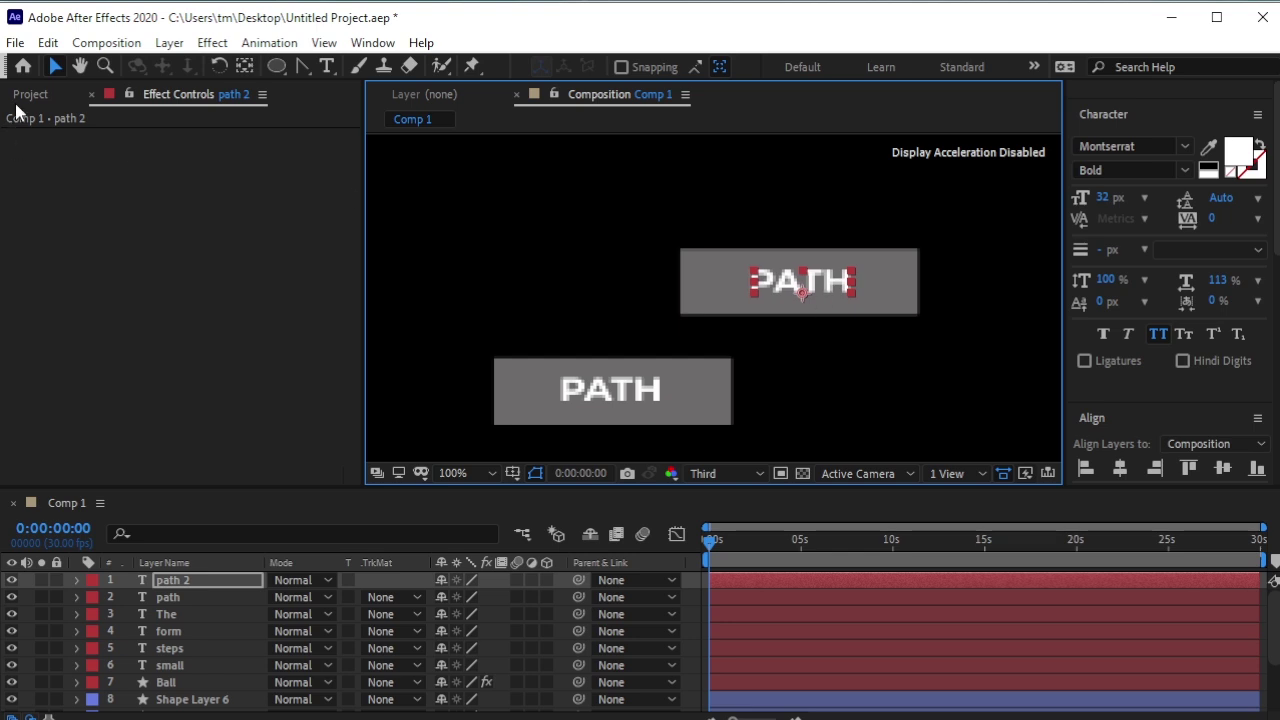
Step: Change the text on the sixth stair to "ahead" and nudge it slightly to centre it on the stair
{"action": "left_click", "coordinate": [326, 66]}
{"action": "left_click", "coordinate": [894, 286]}
{"action": "type", "text": "a"}
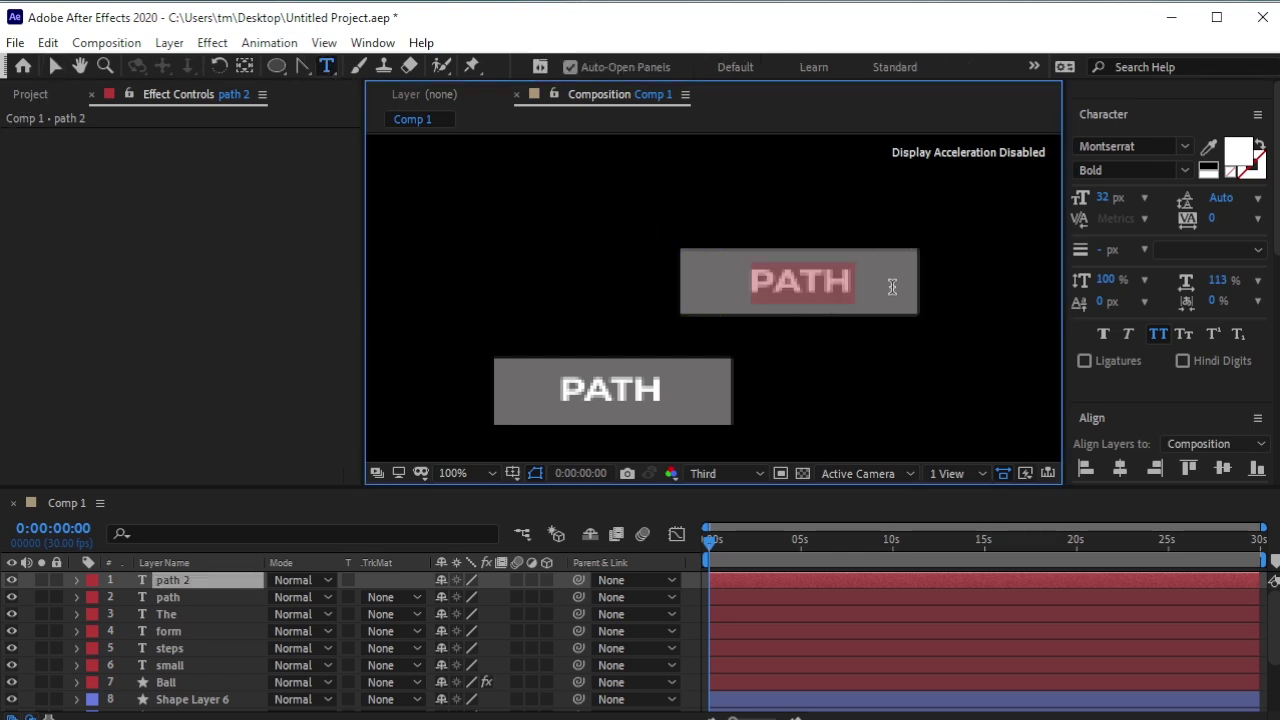
{"action": "type", "text": "head"}
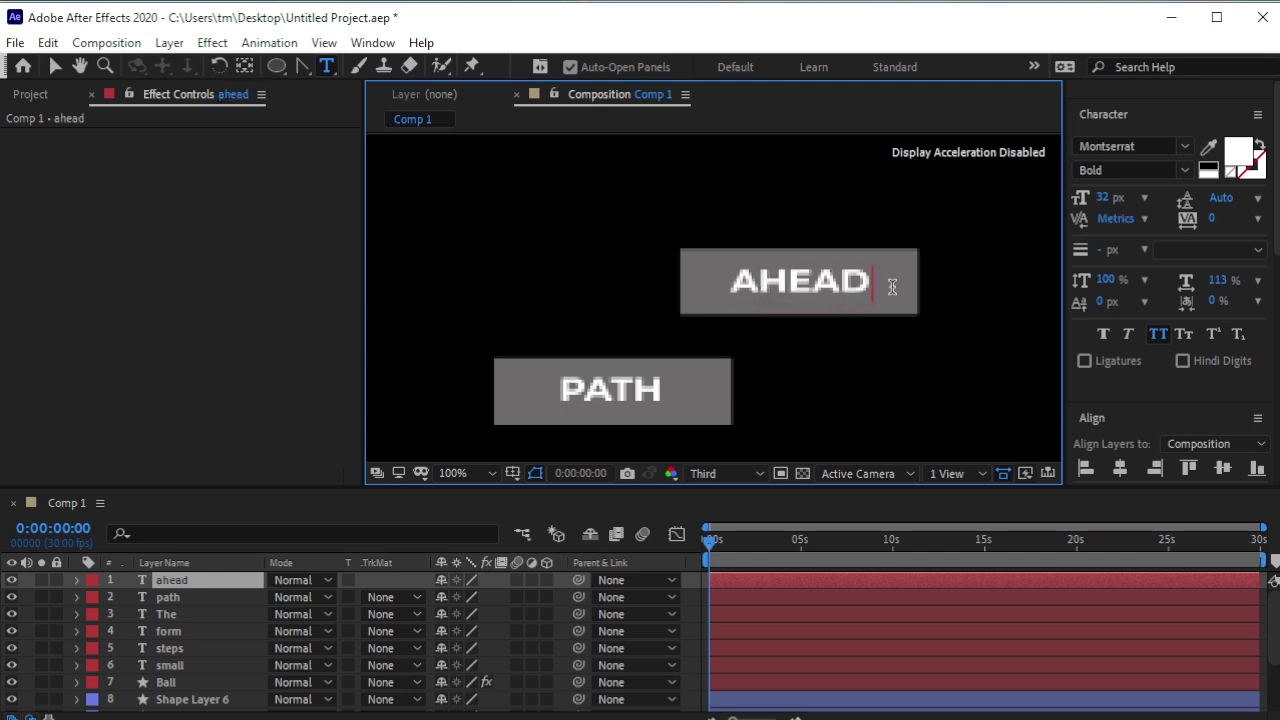
{"action": "left_click", "coordinate": [55, 66]}
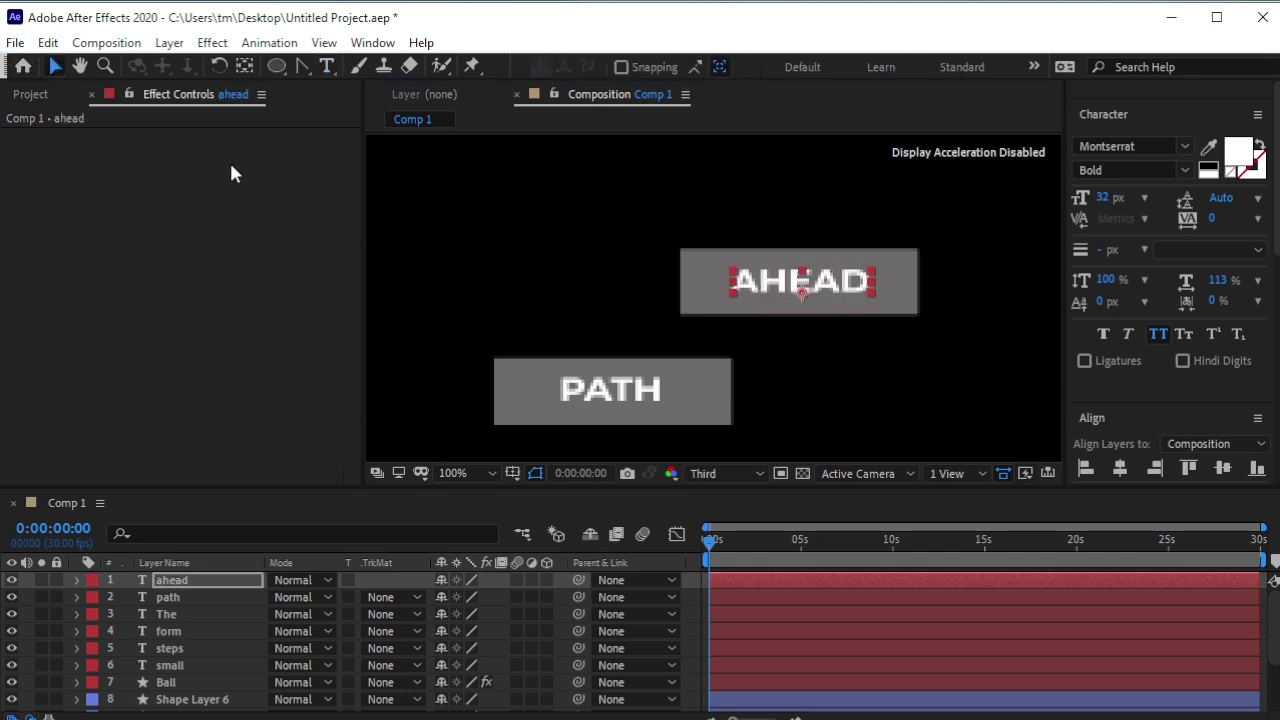
{"action": "left_click", "coordinate": [821, 279]}
{"action": "key", "text": "Left"}
{"action": "key", "text": "Left"}
{"action": "key", "text": "Left"}
{"action": "key", "text": "Left"}
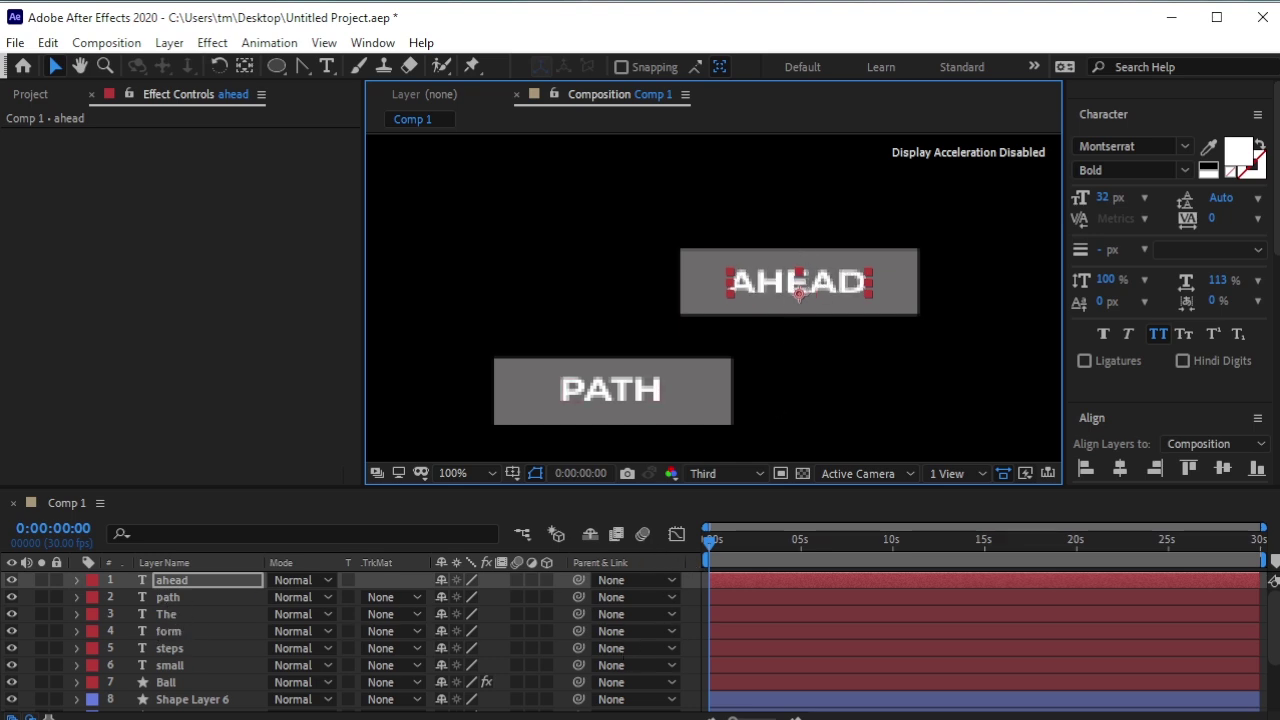
Step: Select all six text layers from "small" to "ahead" and set their fill colour to black (000000)
{"action": "left_click", "coordinate": [1273, 580]}
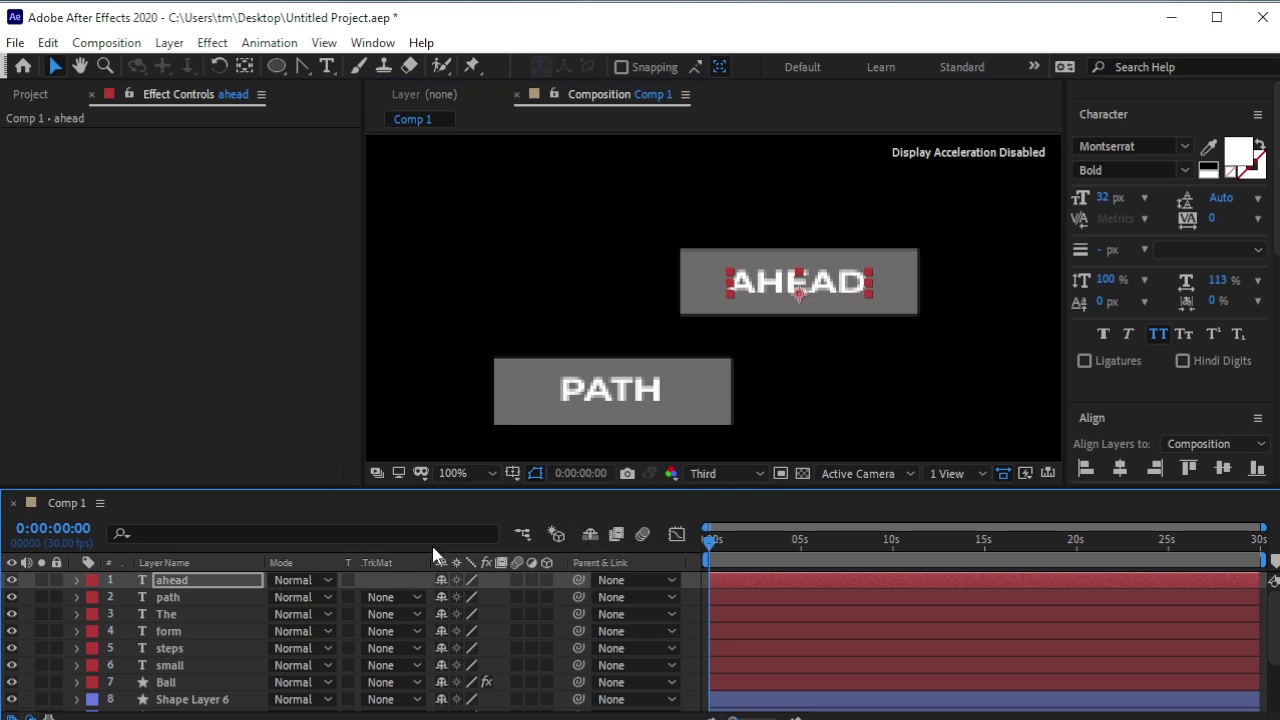
{"action": "left_click", "coordinate": [466, 478]}
{"action": "left_click", "coordinate": [480, 508]}
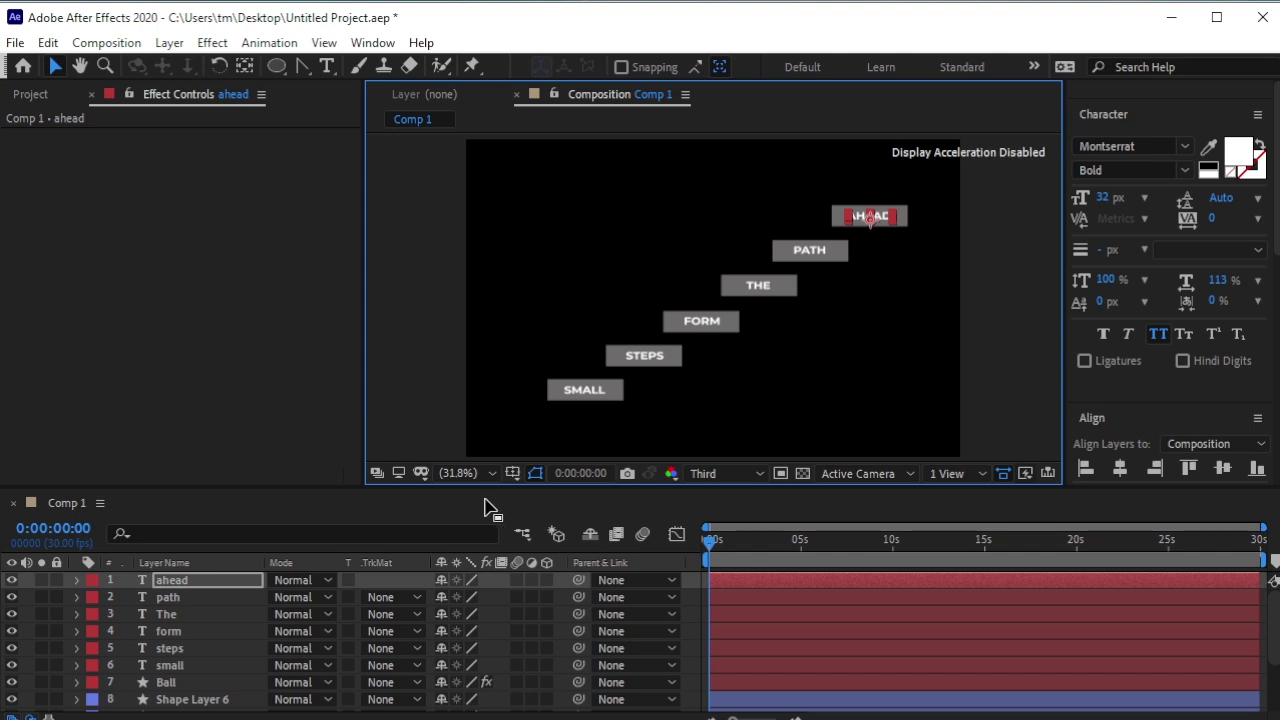
{"action": "left_click", "coordinate": [425, 397]}
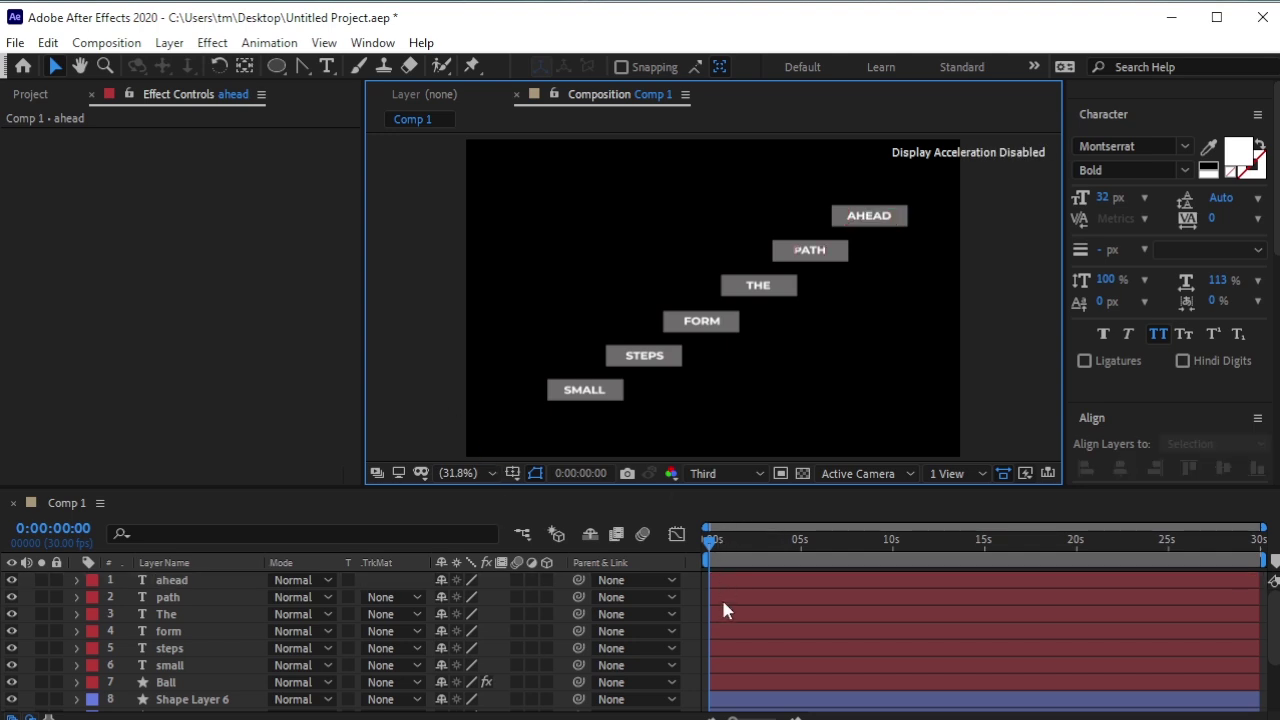
{"action": "left_click_drag", "start_coordinate": [710, 546], "coordinate": [674, 550]}
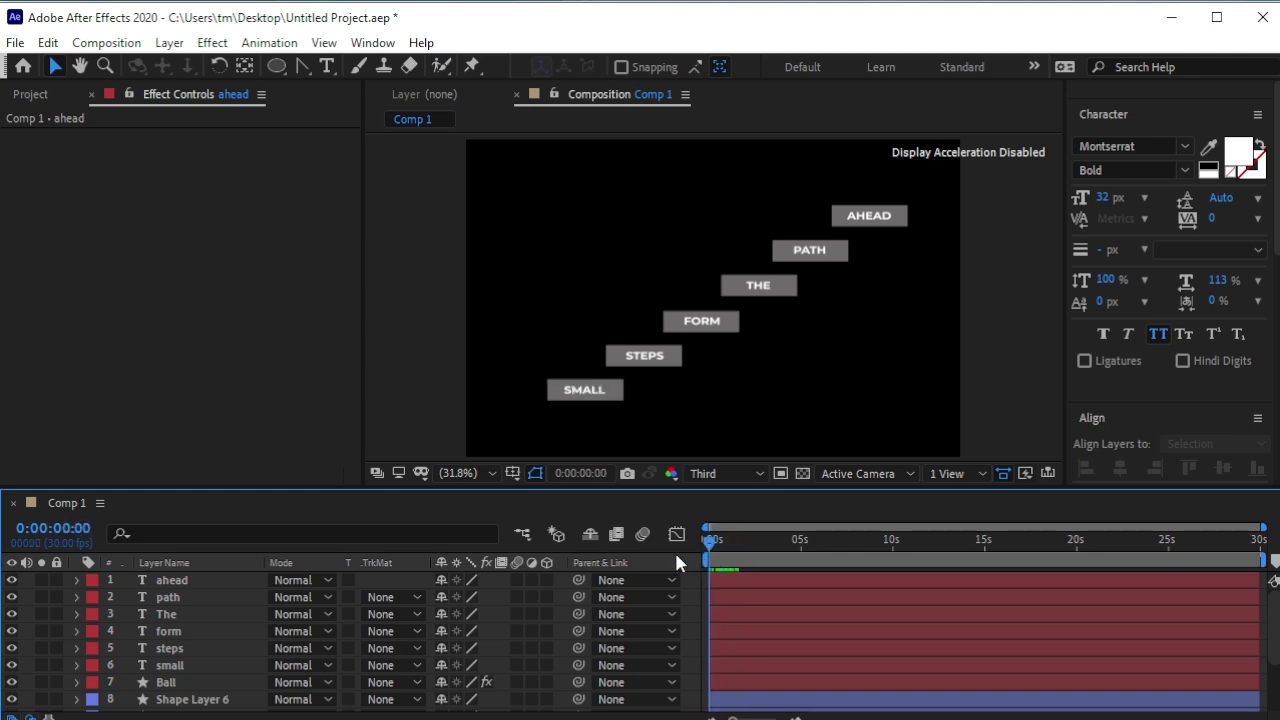
{"action": "left_click", "coordinate": [200, 684]}
{"action": "left_click", "coordinate": [200, 666]}
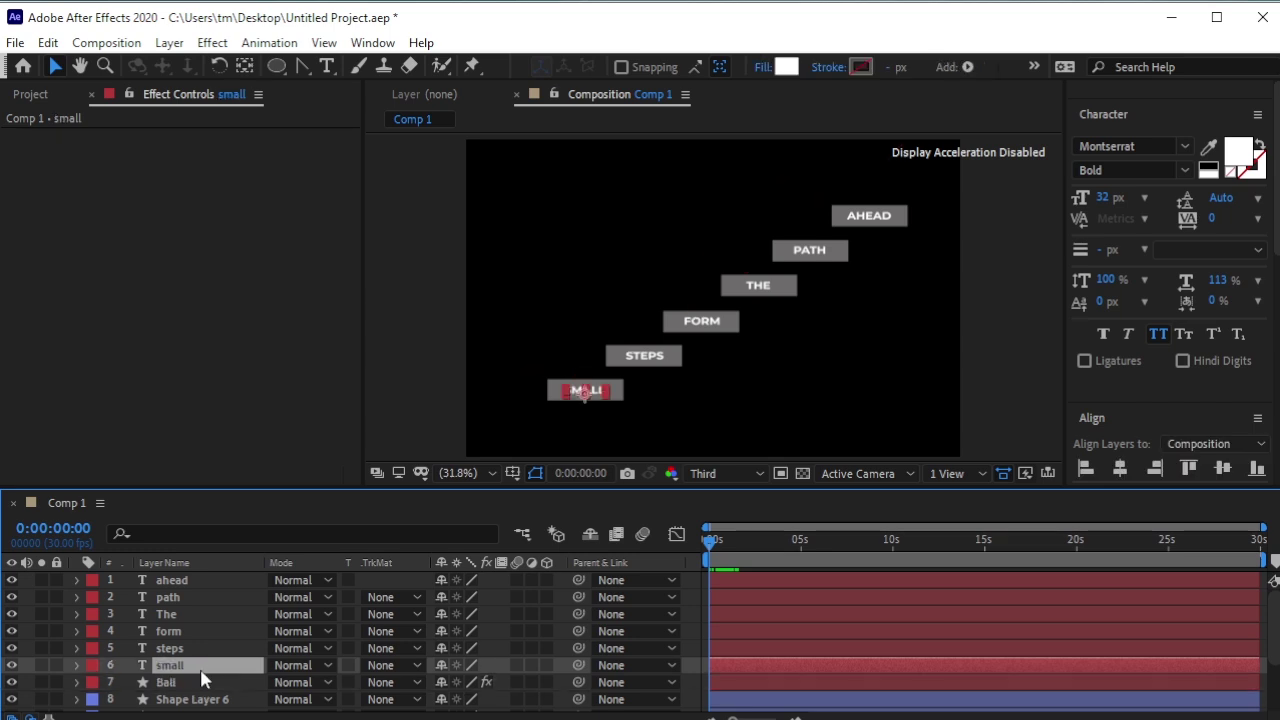
{"action": "left_click", "coordinate": [204, 580], "text": "shift"}
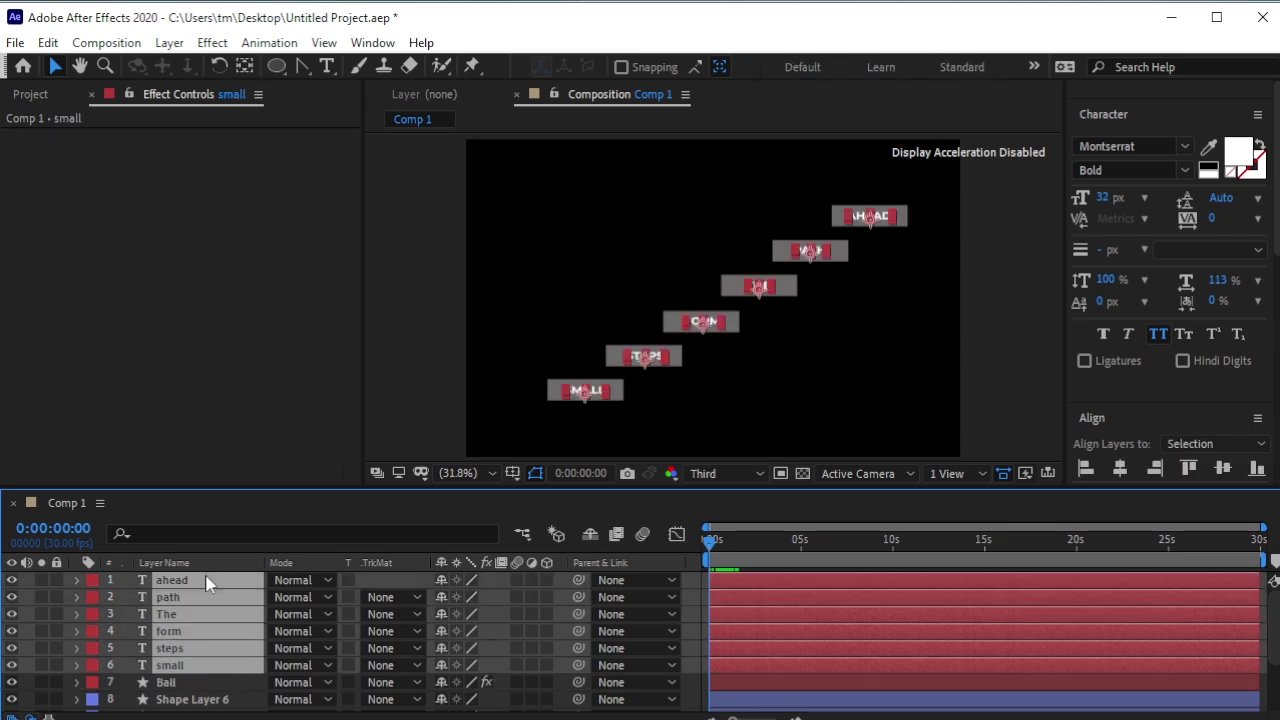
{"action": "left_click", "coordinate": [1238, 155]}
{"action": "left_click_drag", "start_coordinate": [296, 289], "coordinate": [383, 474]}
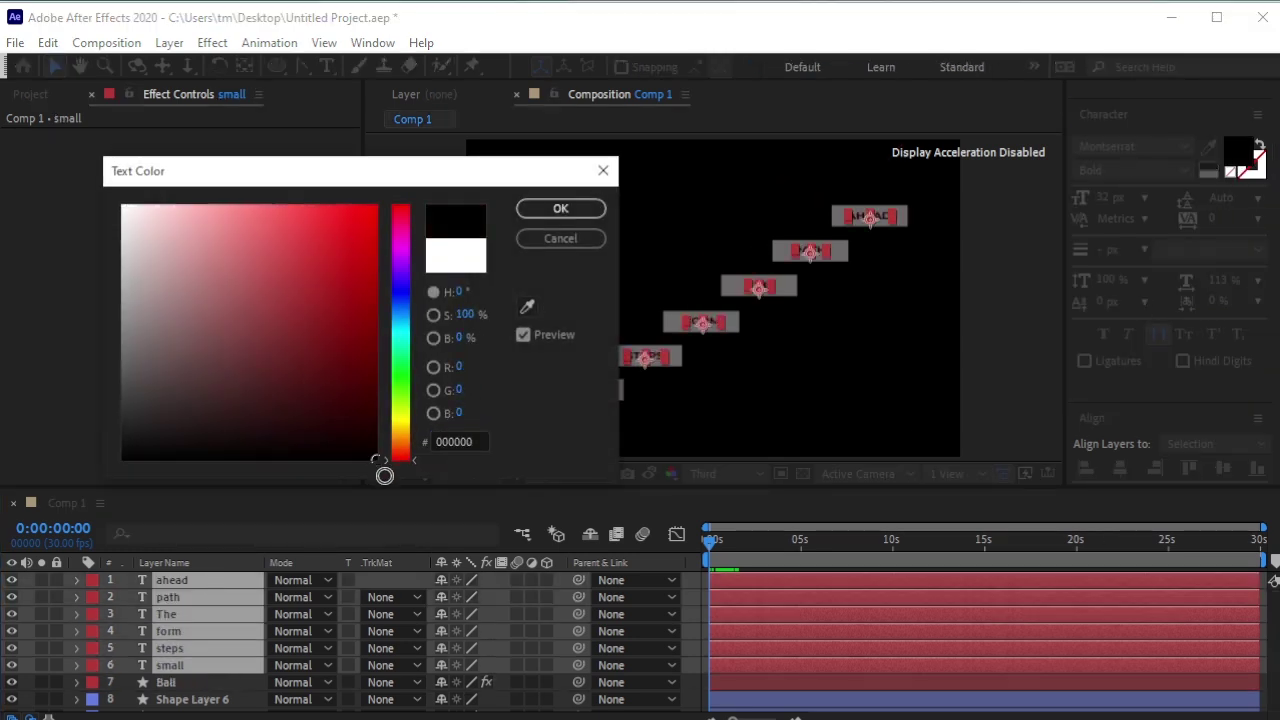
{"action": "left_click", "coordinate": [556, 210]}
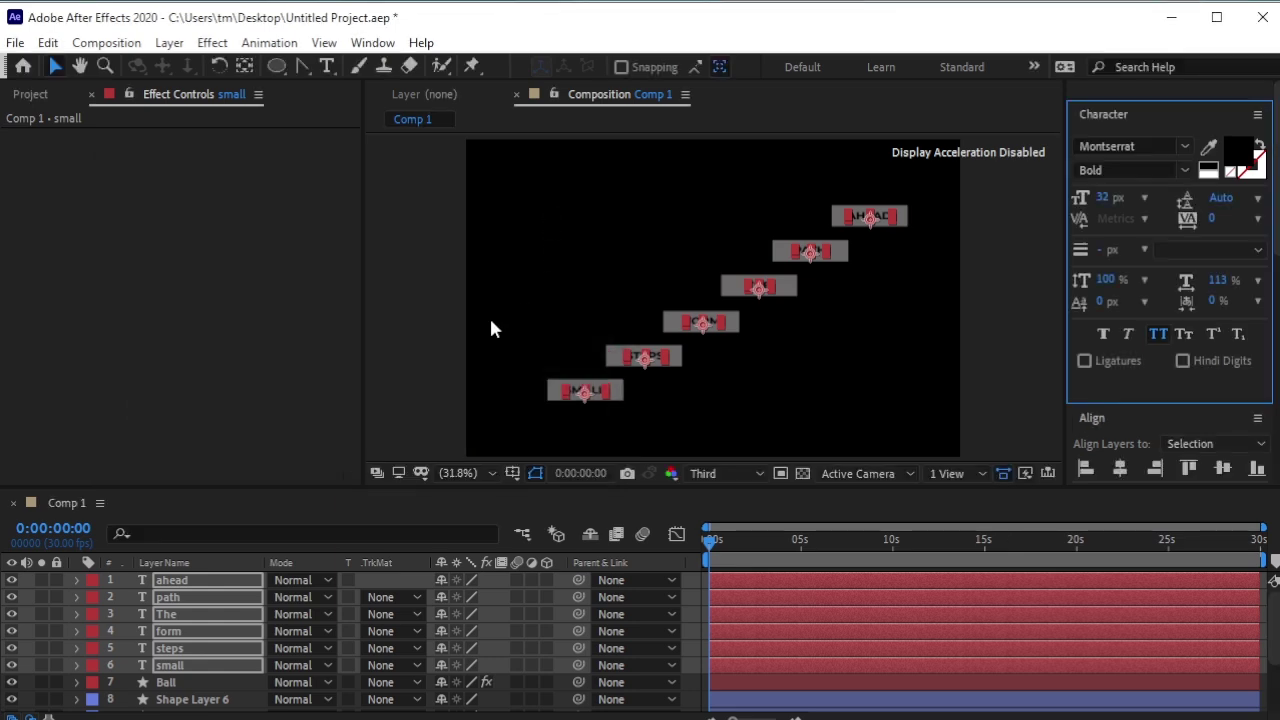
{"action": "left_click", "coordinate": [447, 363]}
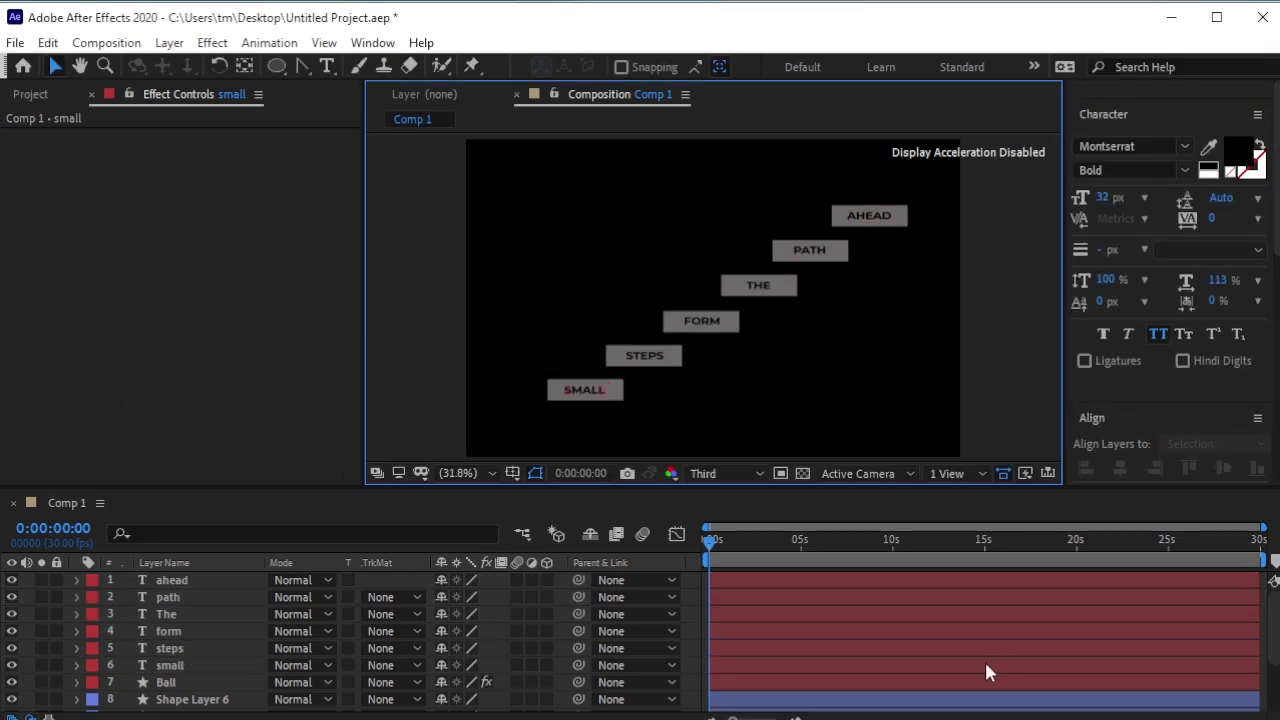
Step: Shift the "small" text layer to start at 0:00:01:01 and the "steps" layer at 0:00:01:29, matching the ball's landings
{"action": "left_click_drag", "start_coordinate": [723, 540], "coordinate": [728, 540]}
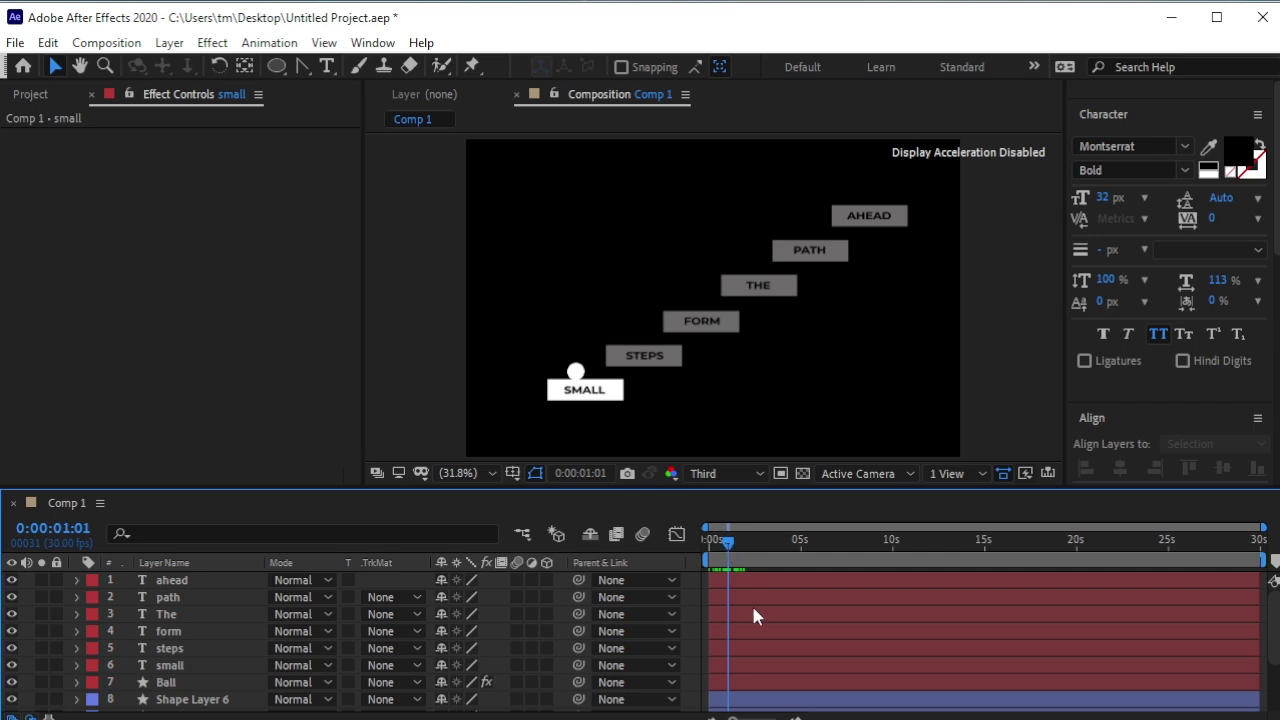
{"action": "left_click", "coordinate": [736, 686]}
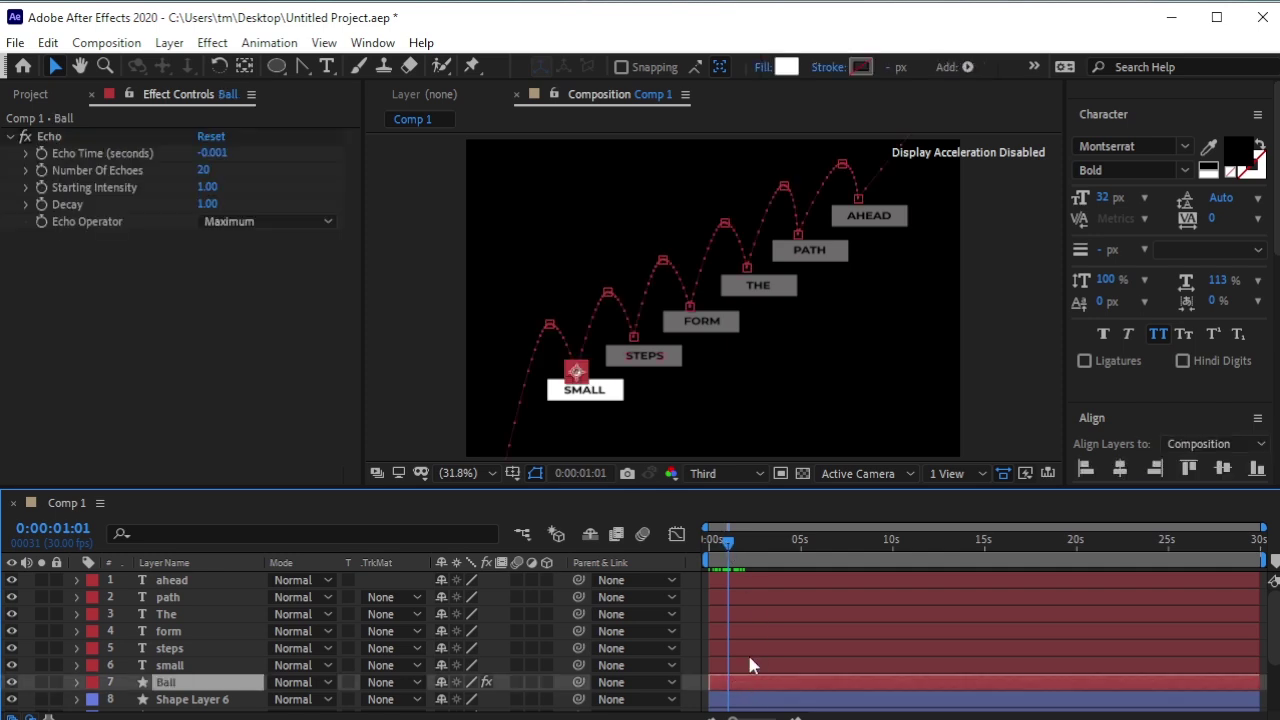
{"action": "left_click_drag", "start_coordinate": [749, 659], "coordinate": [763, 663]}
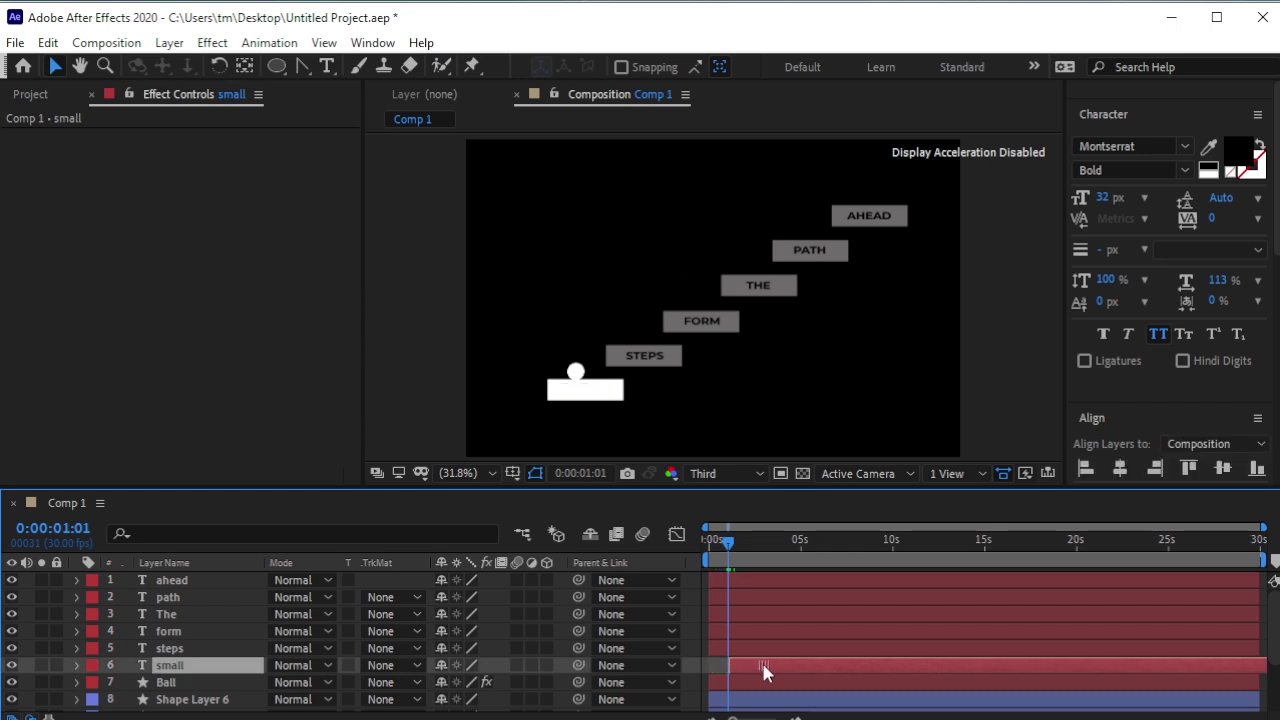
{"action": "left_click_drag", "start_coordinate": [731, 549], "coordinate": [751, 568]}
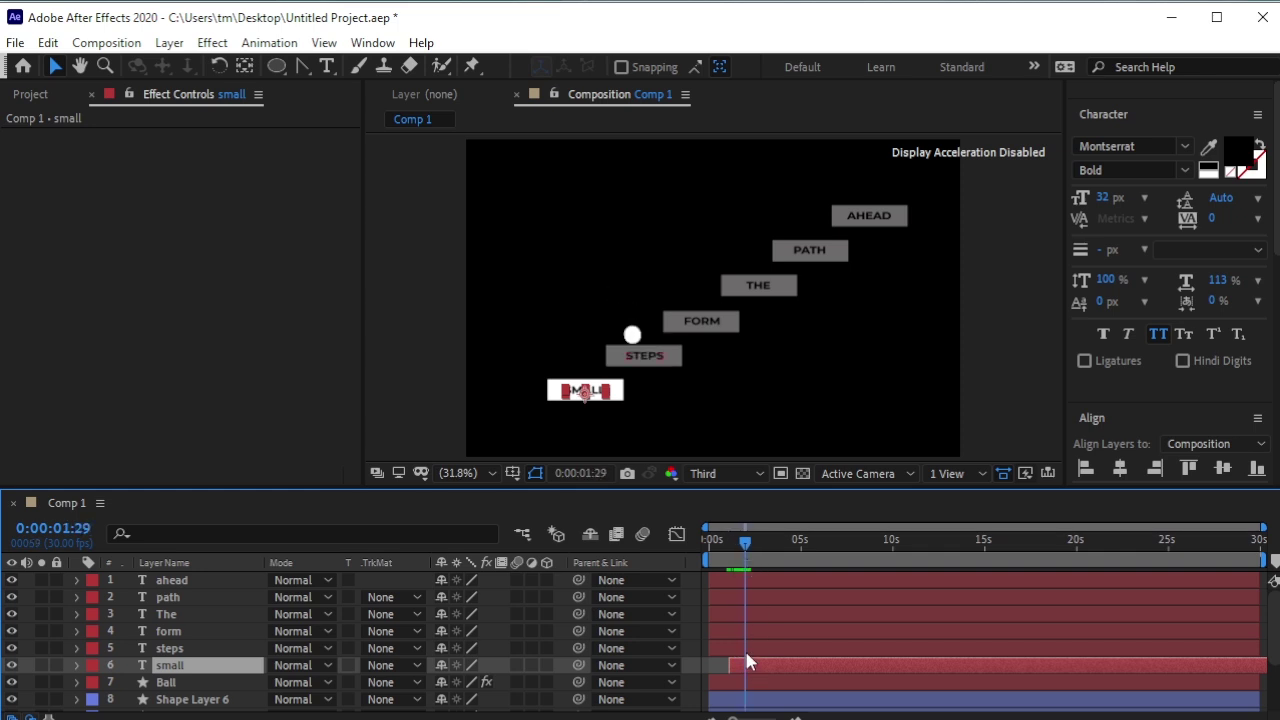
{"action": "left_click_drag", "start_coordinate": [746, 653], "coordinate": [770, 652]}
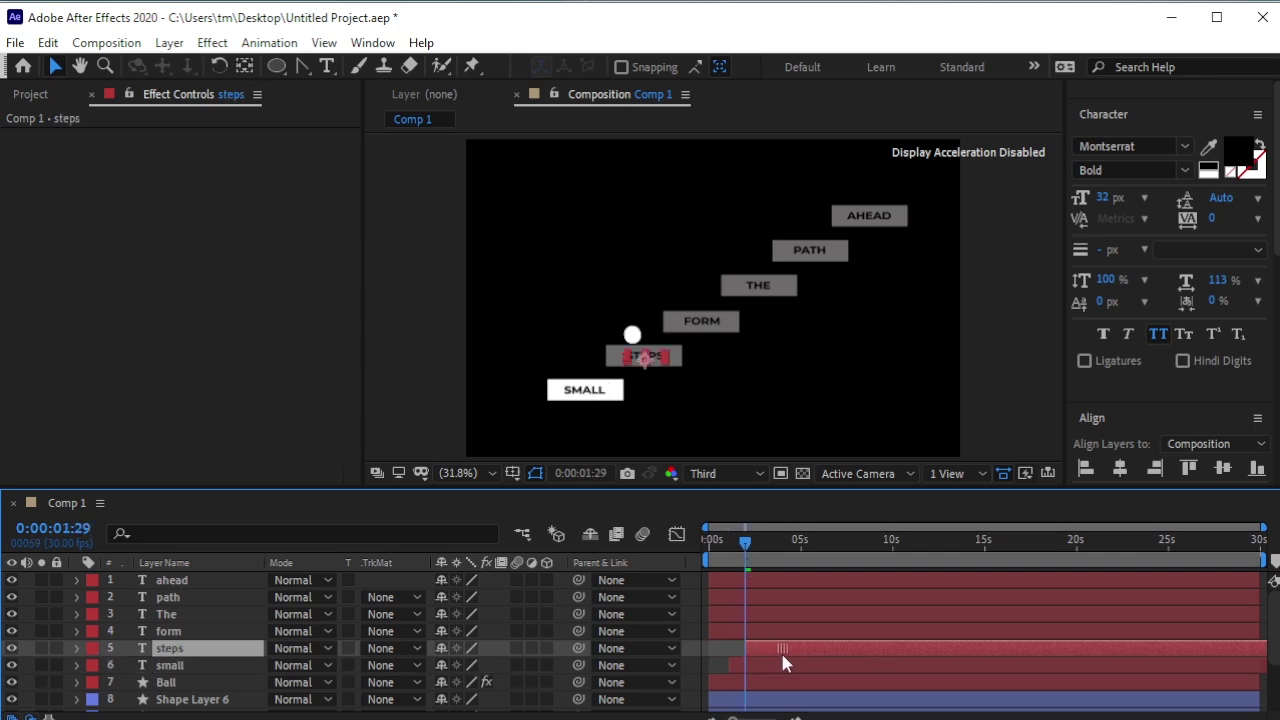
Step: Shift the "form" text layer to start at 0:00:03:02, when the ball lands on the third stair
{"action": "key", "text": "Page_Down"}
{"action": "key", "text": "Page_Down"}
{"action": "key", "text": "Page_Down"}
{"action": "key", "text": "Page_Down"}
{"action": "left_click_drag", "start_coordinate": [753, 631], "coordinate": [790, 636]}
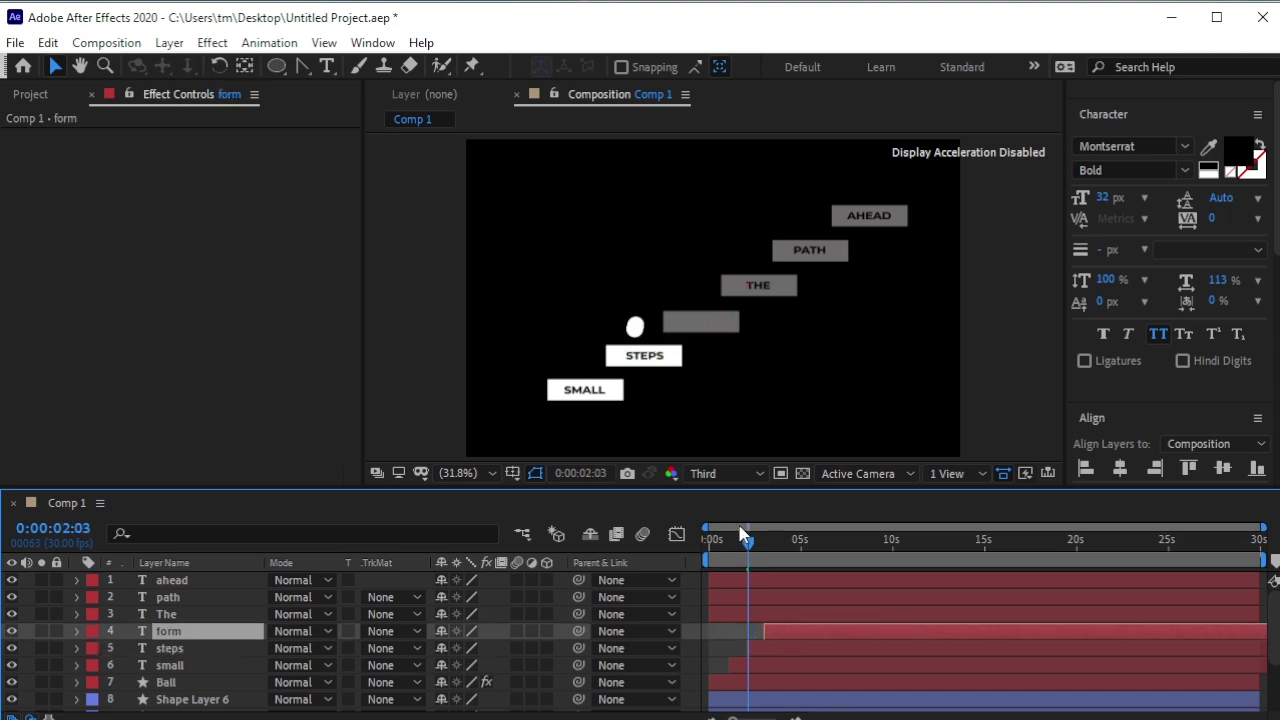
{"action": "left_click_drag", "start_coordinate": [752, 545], "coordinate": [770, 560]}
{"action": "key", "text": "Page_Up"}
{"action": "key", "text": "Page_Up"}
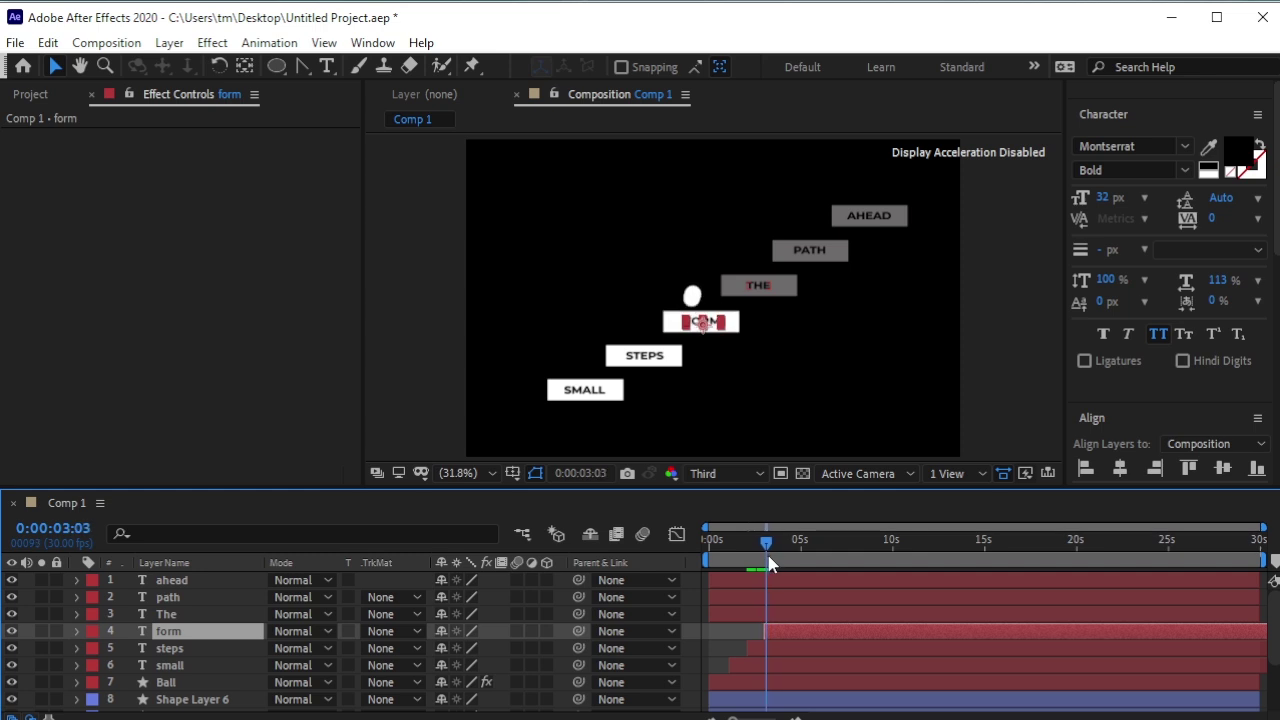
{"action": "key", "text": "Page_Up"}
Step: Shift the "The" text layer to start at 0:00:03:29, when the ball lands on the fourth stair
{"action": "left_click_drag", "start_coordinate": [781, 614], "coordinate": [815, 616]}
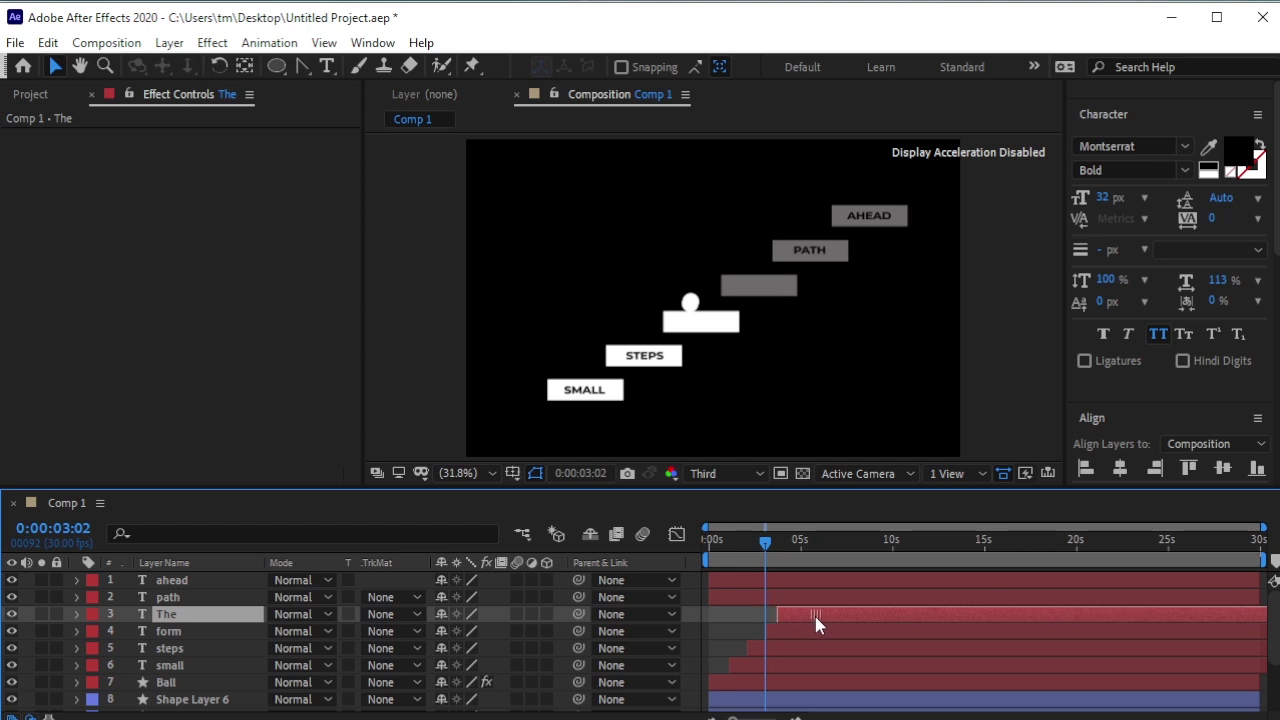
{"action": "left_click_drag", "start_coordinate": [766, 544], "coordinate": [788, 562]}
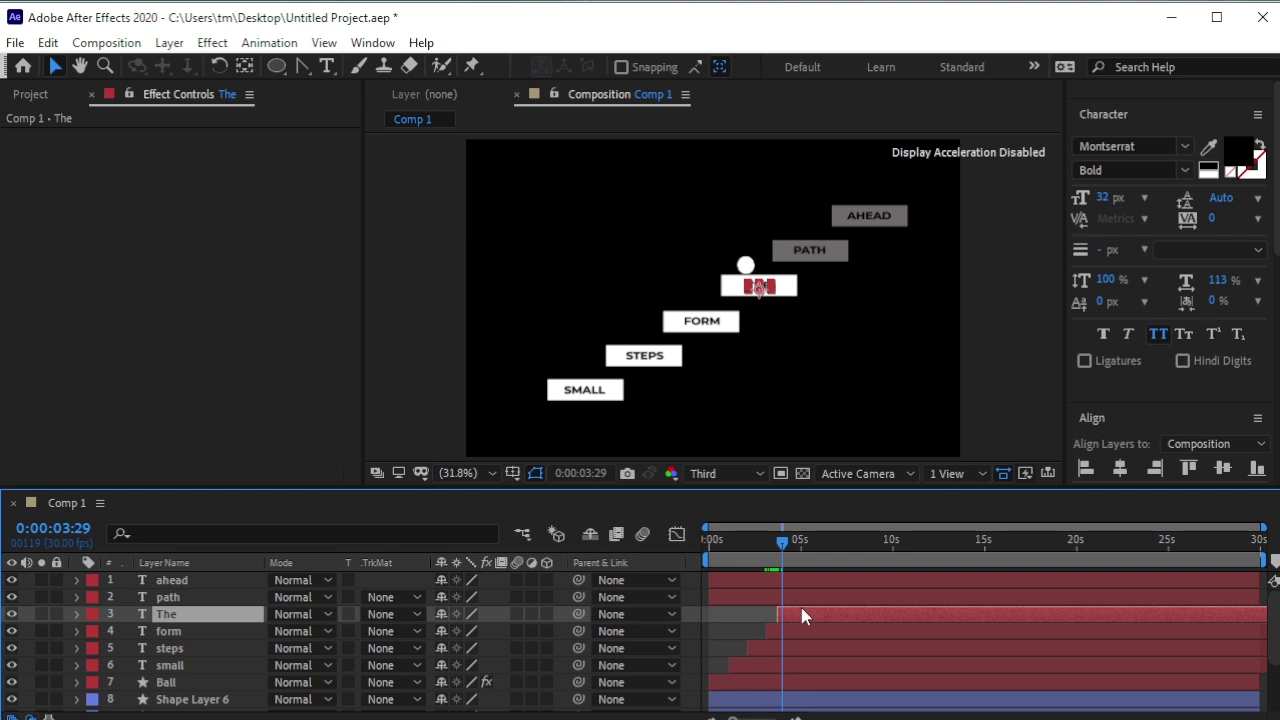
{"action": "left_click_drag", "start_coordinate": [805, 612], "coordinate": [808, 612]}
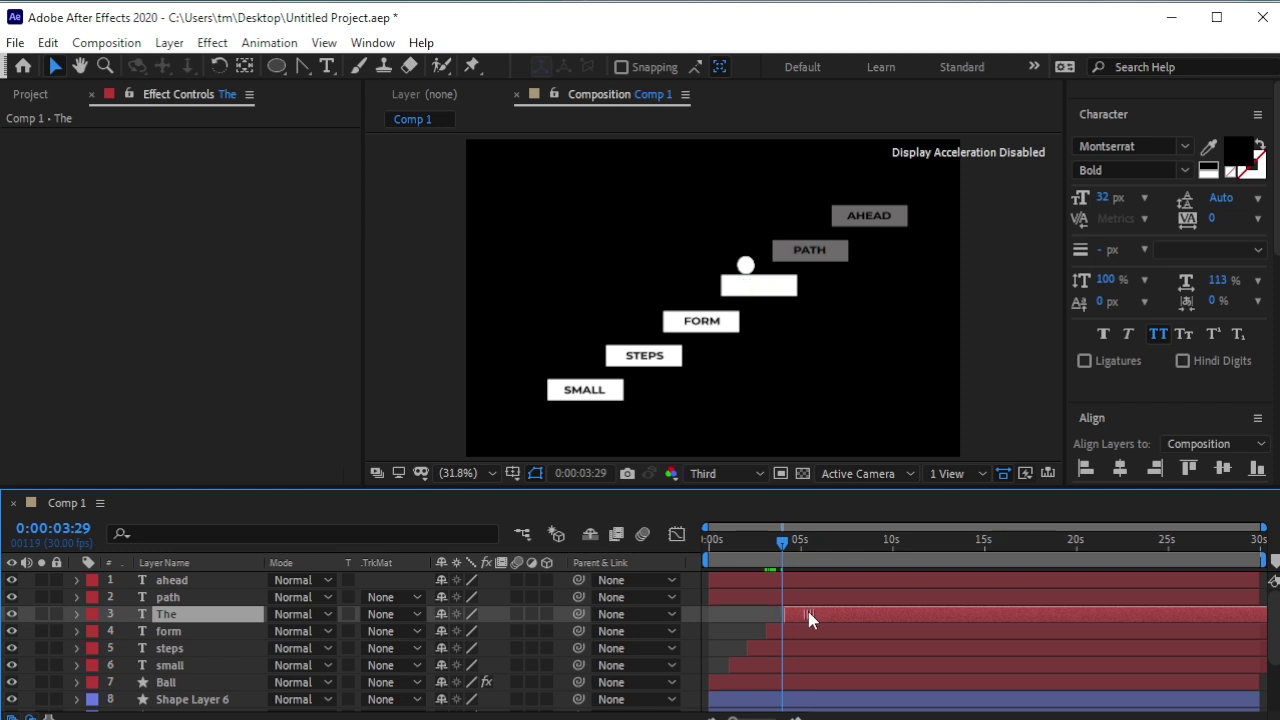
{"action": "key", "text": "space"}
{"action": "key", "text": "space"}
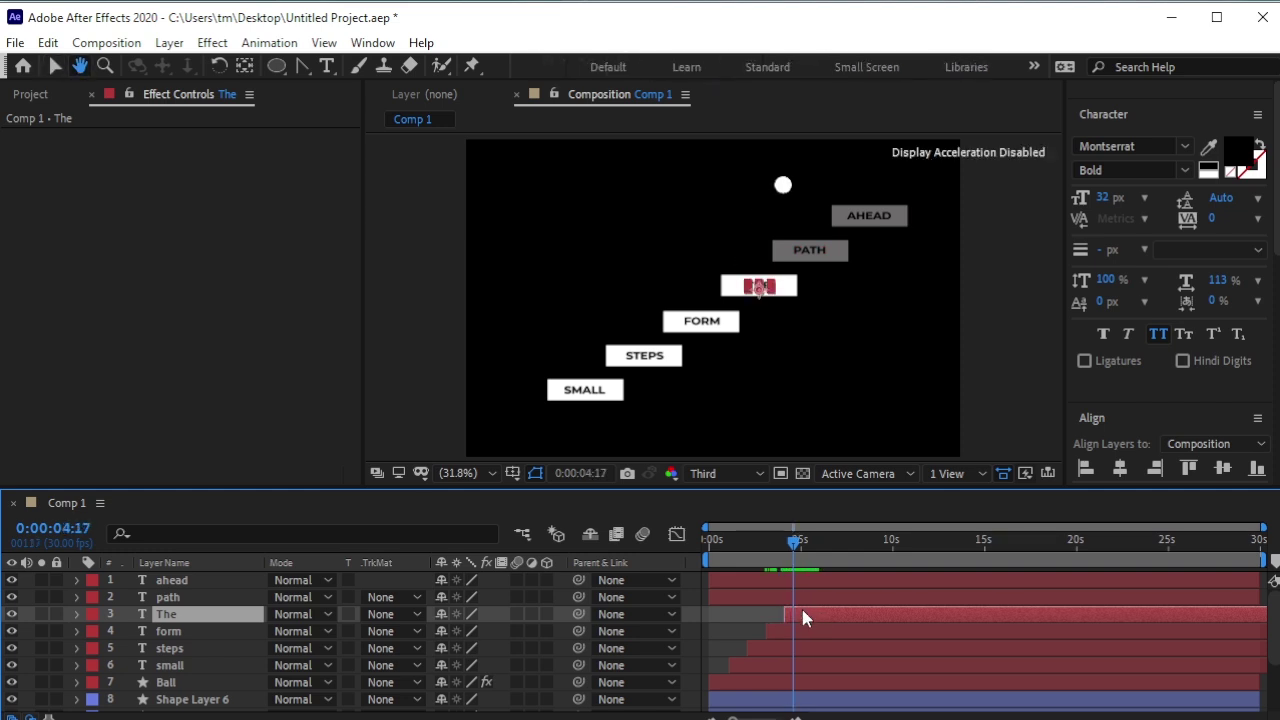
{"action": "key", "text": "equal"}
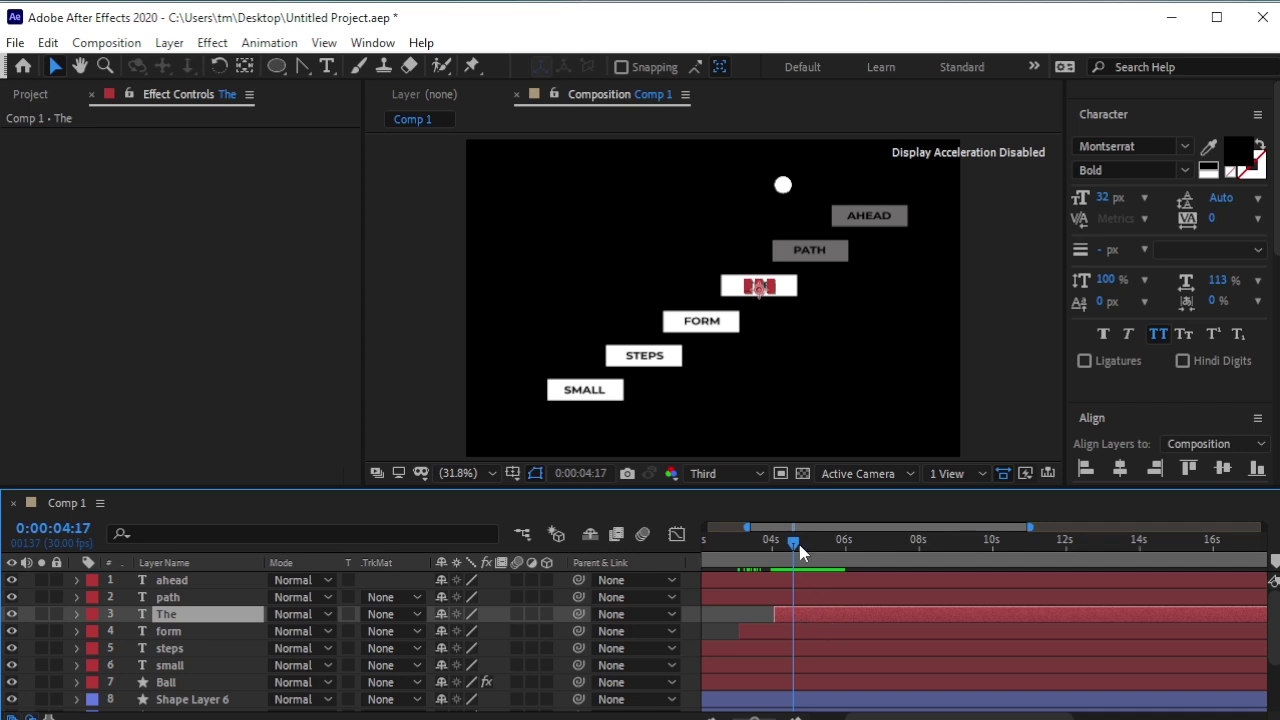
{"action": "left_click_drag", "start_coordinate": [797, 549], "coordinate": [772, 563]}
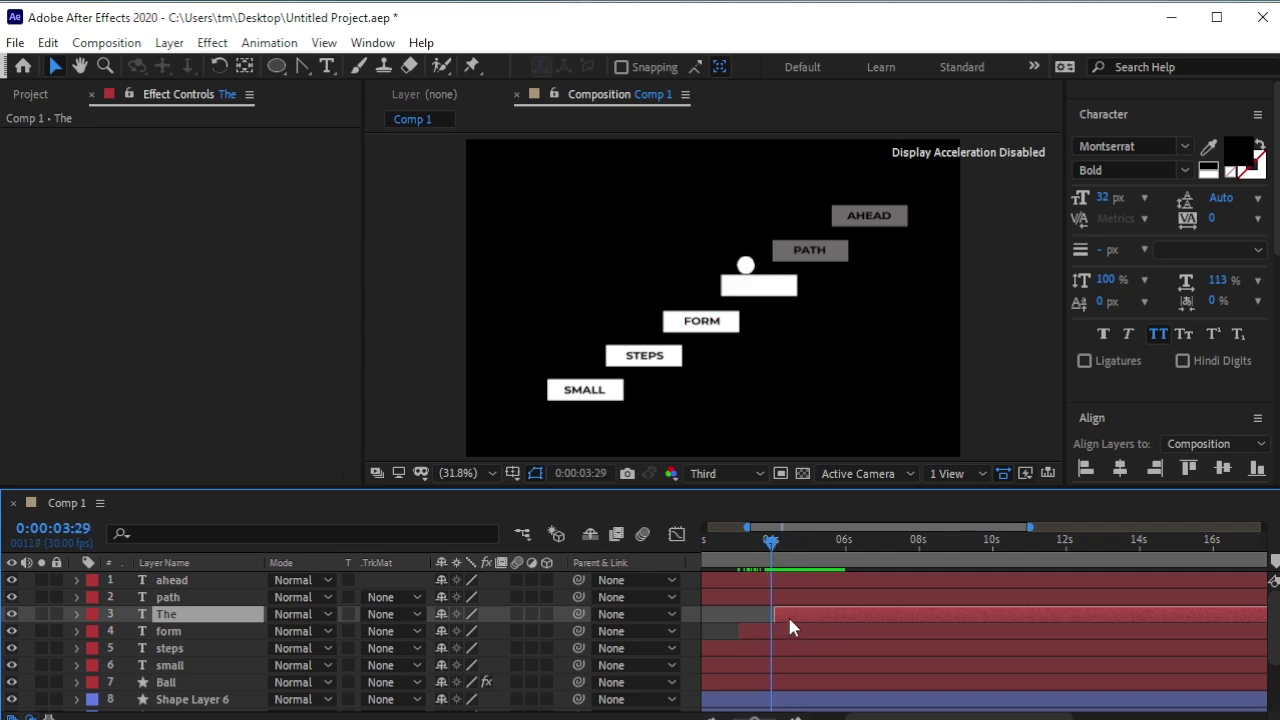
{"action": "left_click_drag", "start_coordinate": [789, 619], "coordinate": [930, 603]}
Step: Shift the "path" text layer to start at 0:00:05:02, when the ball lands on the fifth stair
{"action": "left_click", "coordinate": [788, 600]}
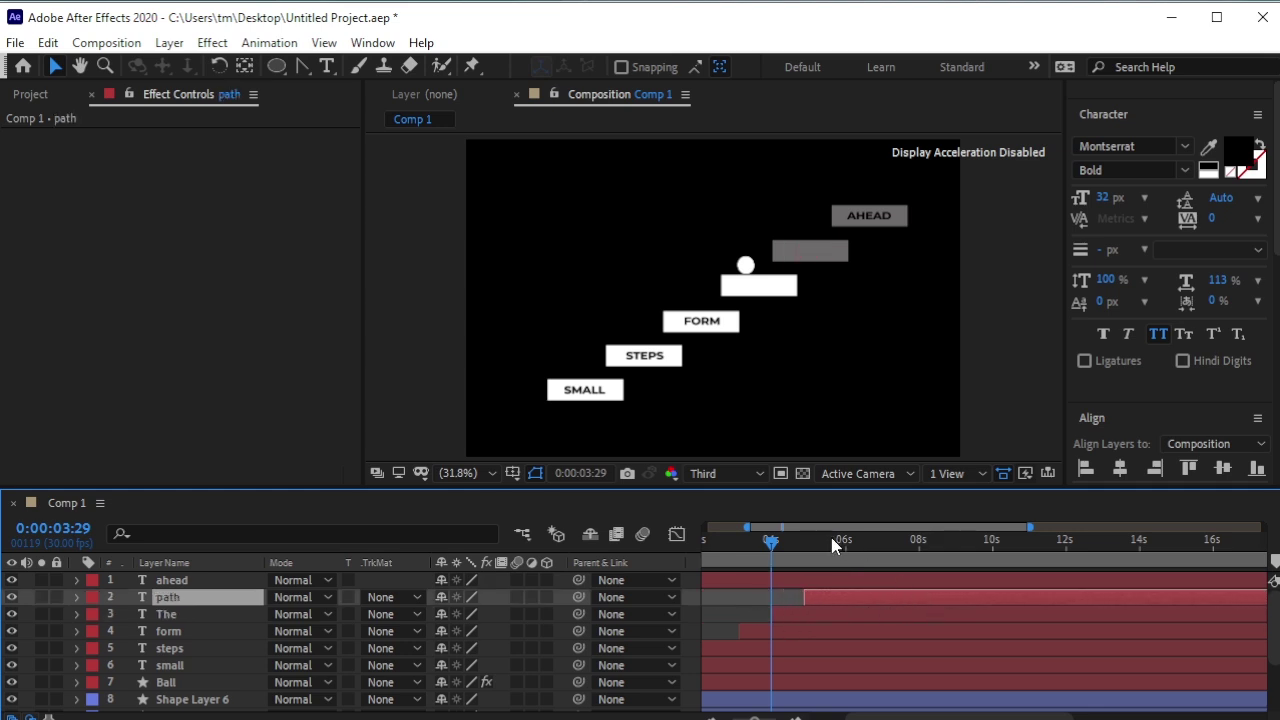
{"action": "left_click_drag", "start_coordinate": [772, 545], "coordinate": [840, 603]}
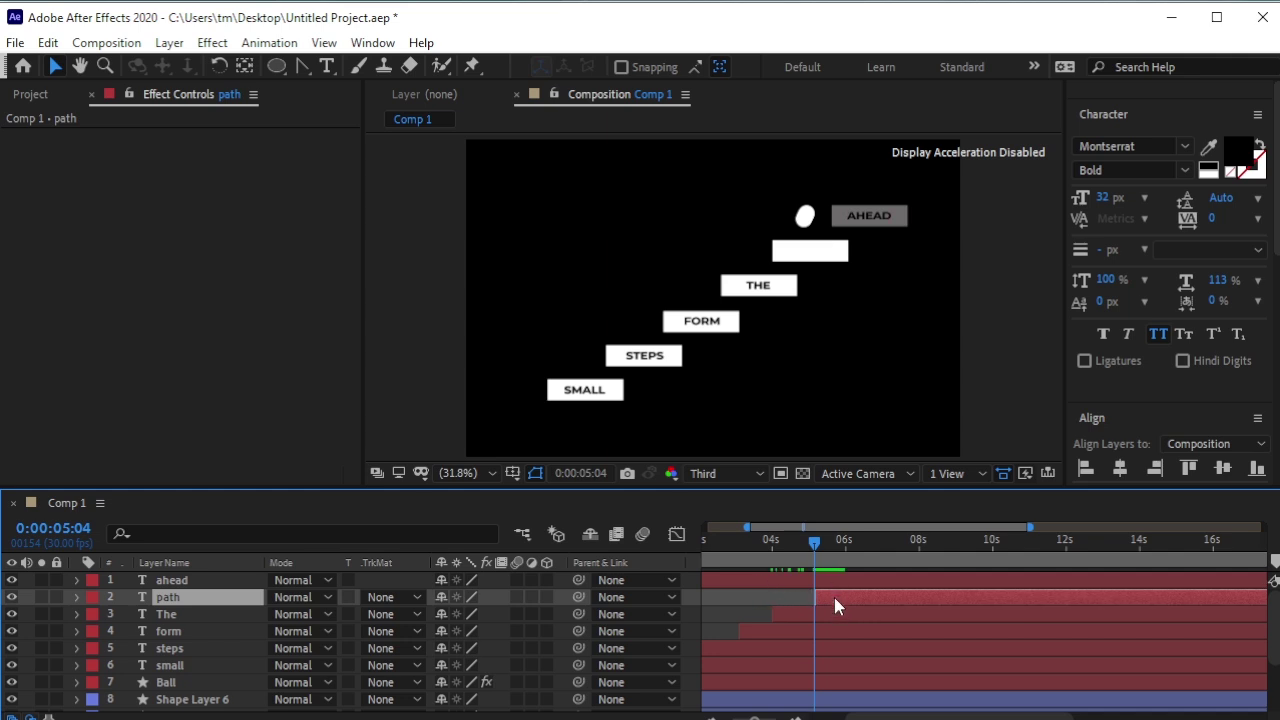
{"action": "left_click_drag", "start_coordinate": [834, 597], "coordinate": [830, 599]}
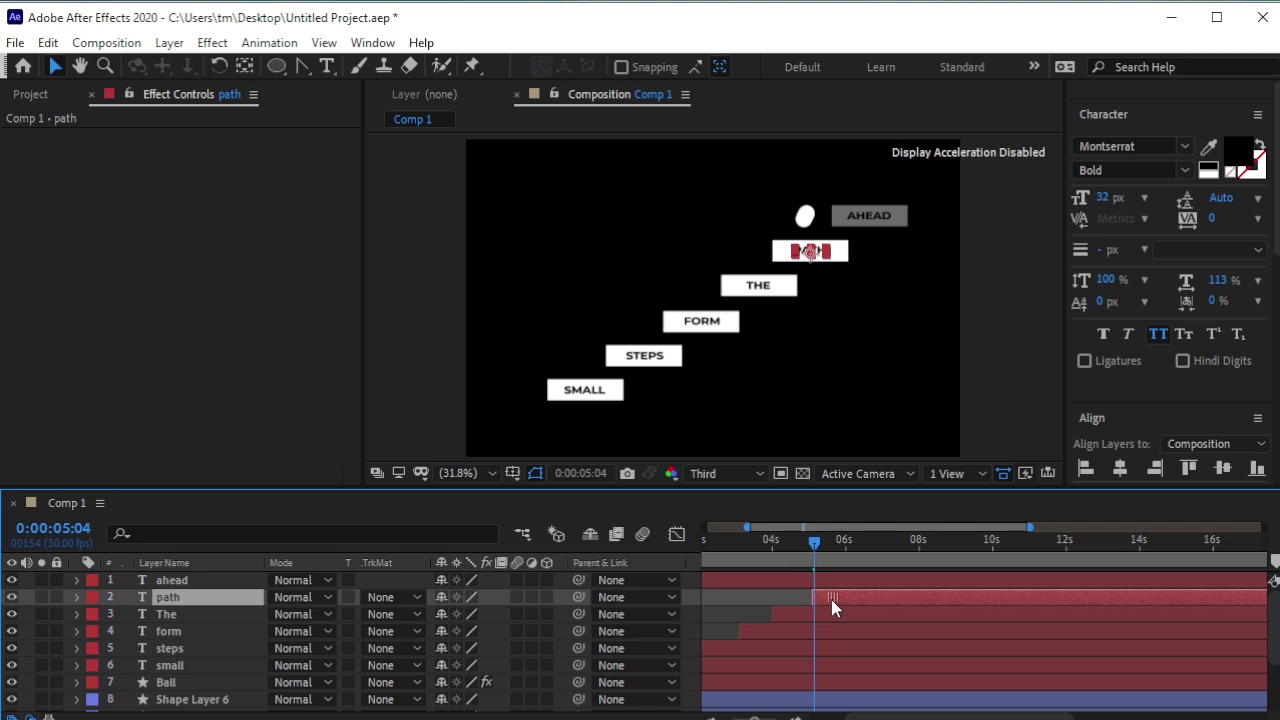
{"action": "left_click_drag", "start_coordinate": [809, 545], "coordinate": [808, 579]}
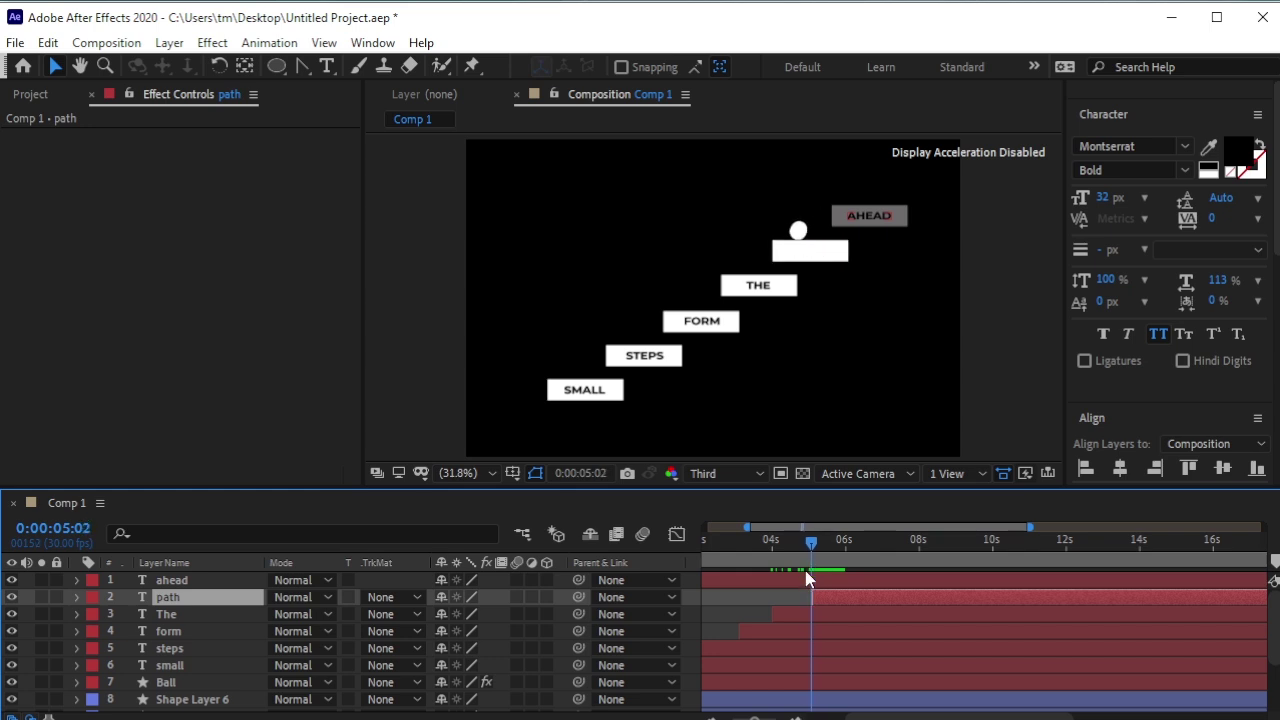
{"action": "scroll", "coordinate": [820, 582], "scroll_direction": "up", "scroll_amount": 4}
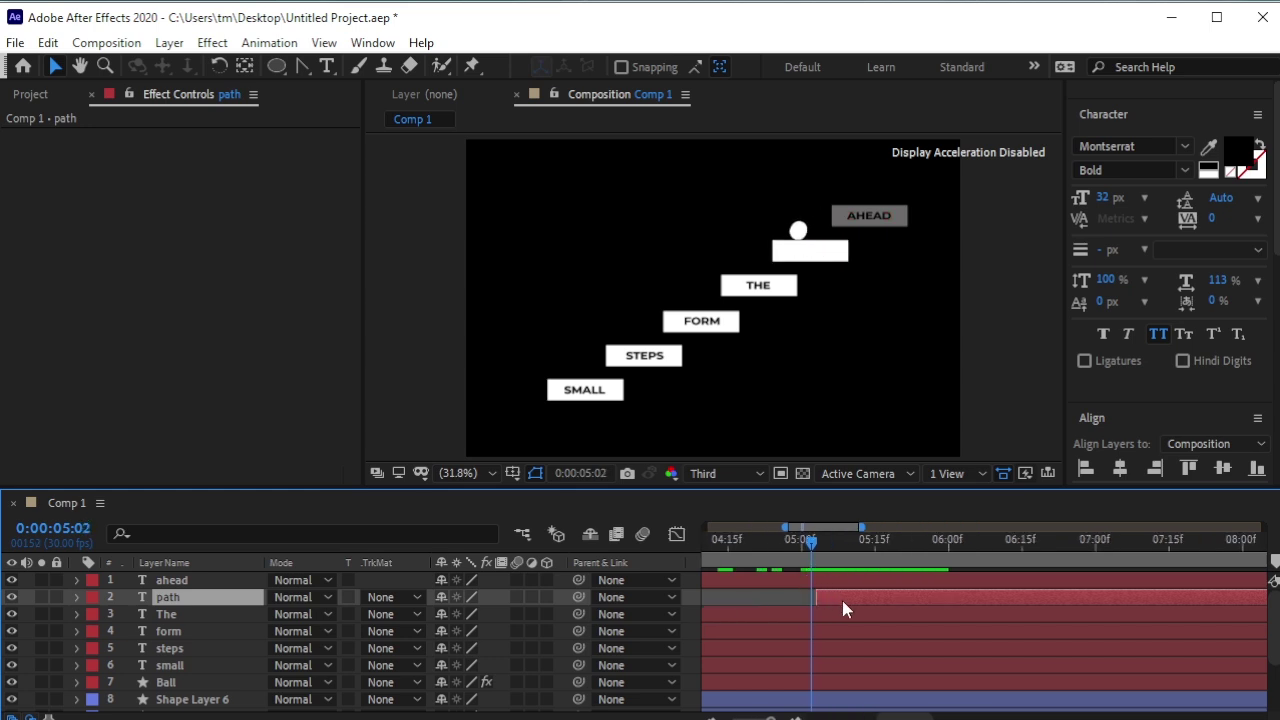
{"action": "key", "text": "alt+Page_Down"}
{"action": "key", "text": "alt+Page_Down"}
Step: Shift the "ahead" text layer to start at 0:00:06:00, when the ball lands on the sixth stair
{"action": "left_click", "coordinate": [747, 580]}
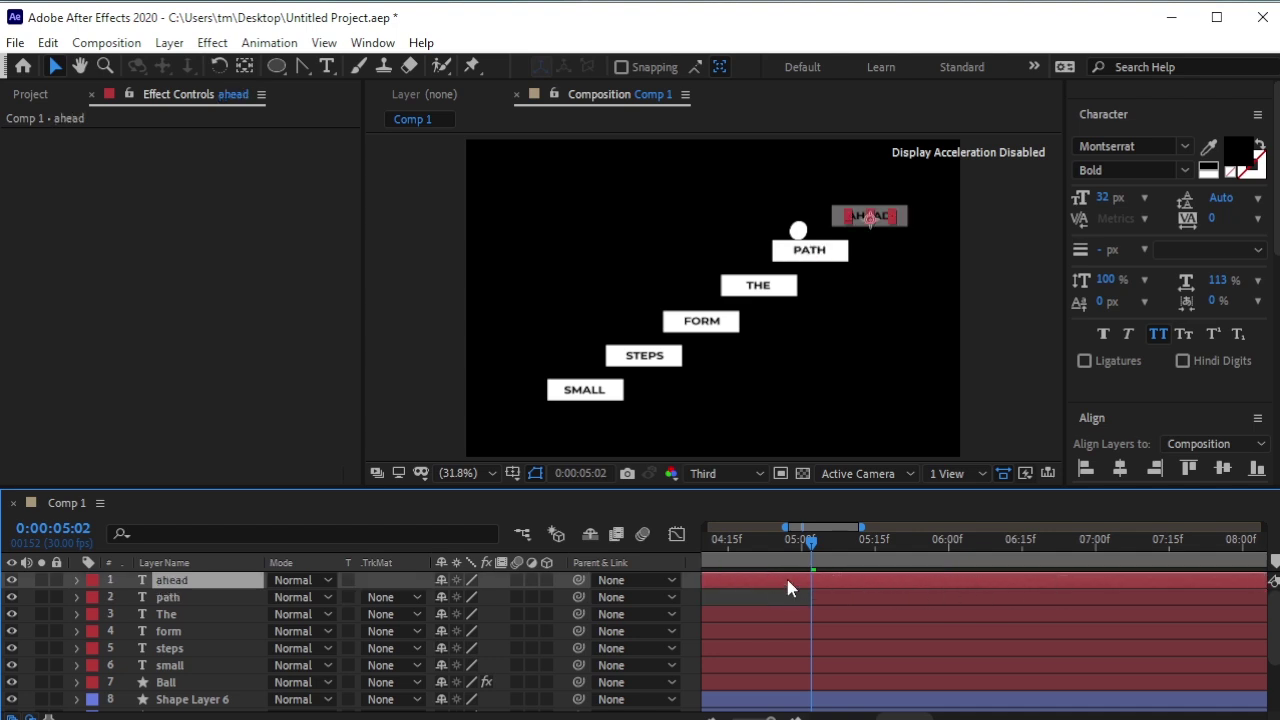
{"action": "left_click_drag", "start_coordinate": [806, 583], "coordinate": [1170, 583]}
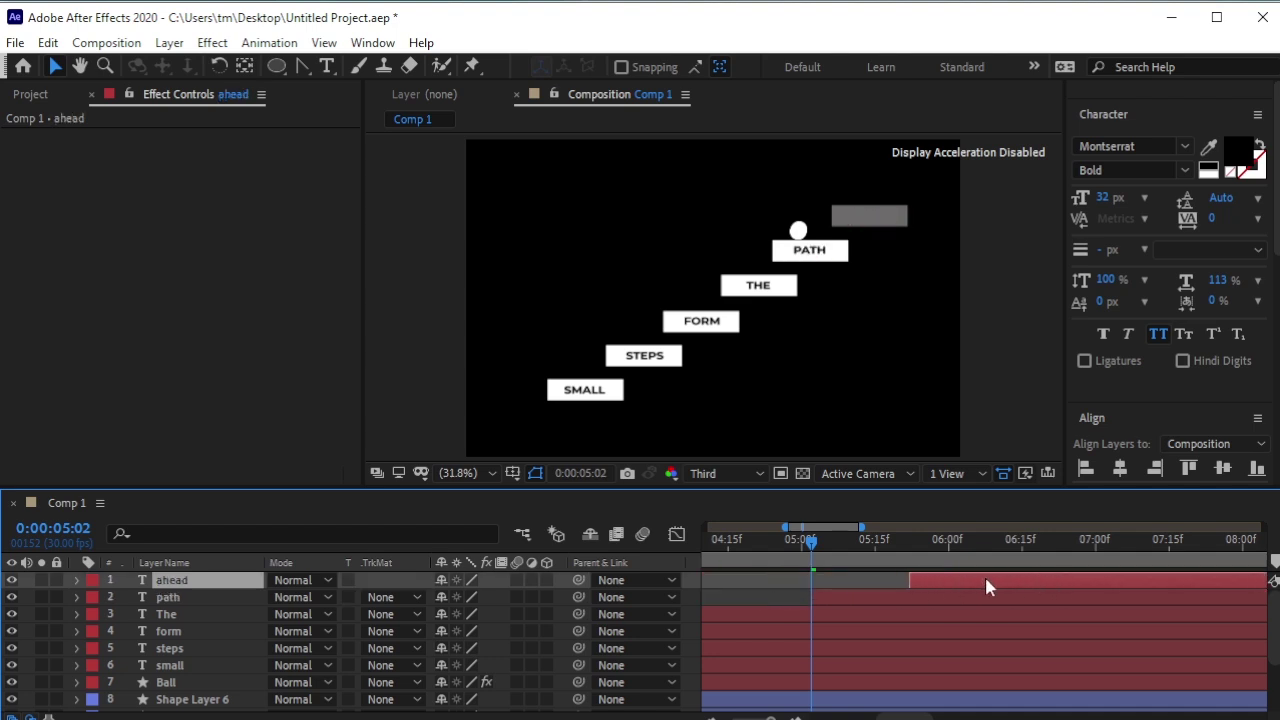
{"action": "left_click_drag", "start_coordinate": [815, 543], "coordinate": [978, 589]}
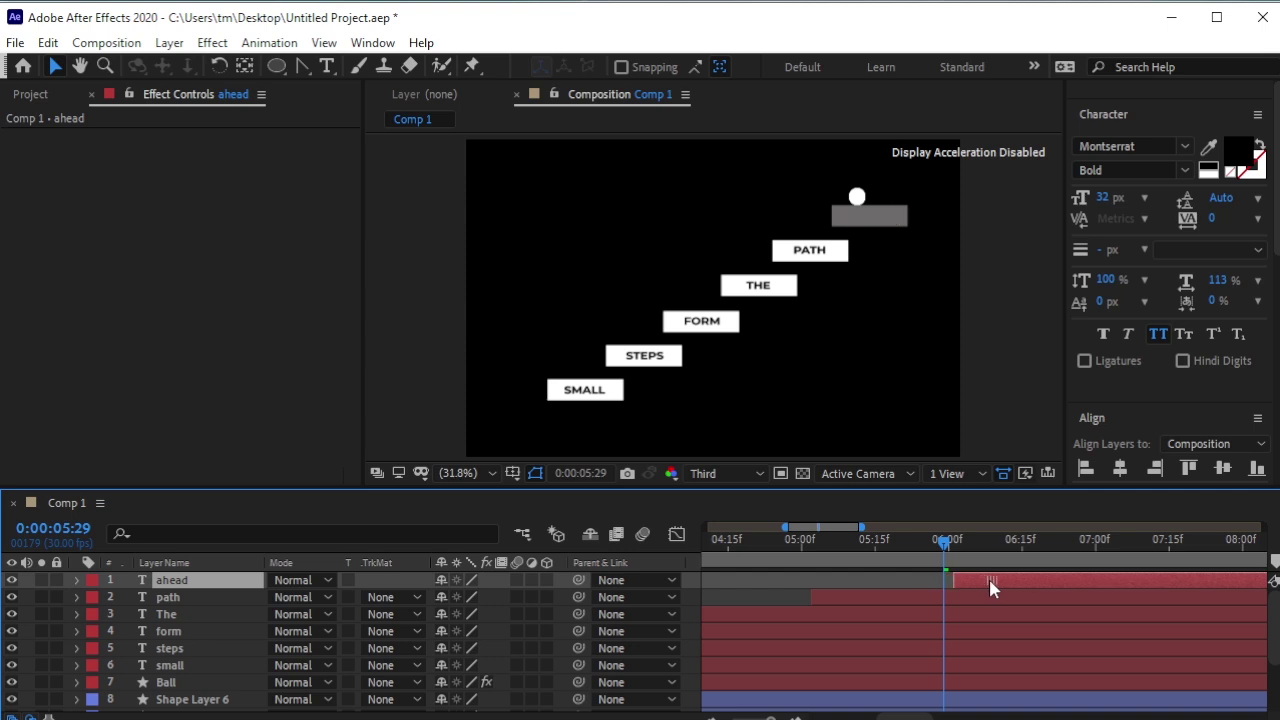
{"action": "left_click", "coordinate": [949, 546]}
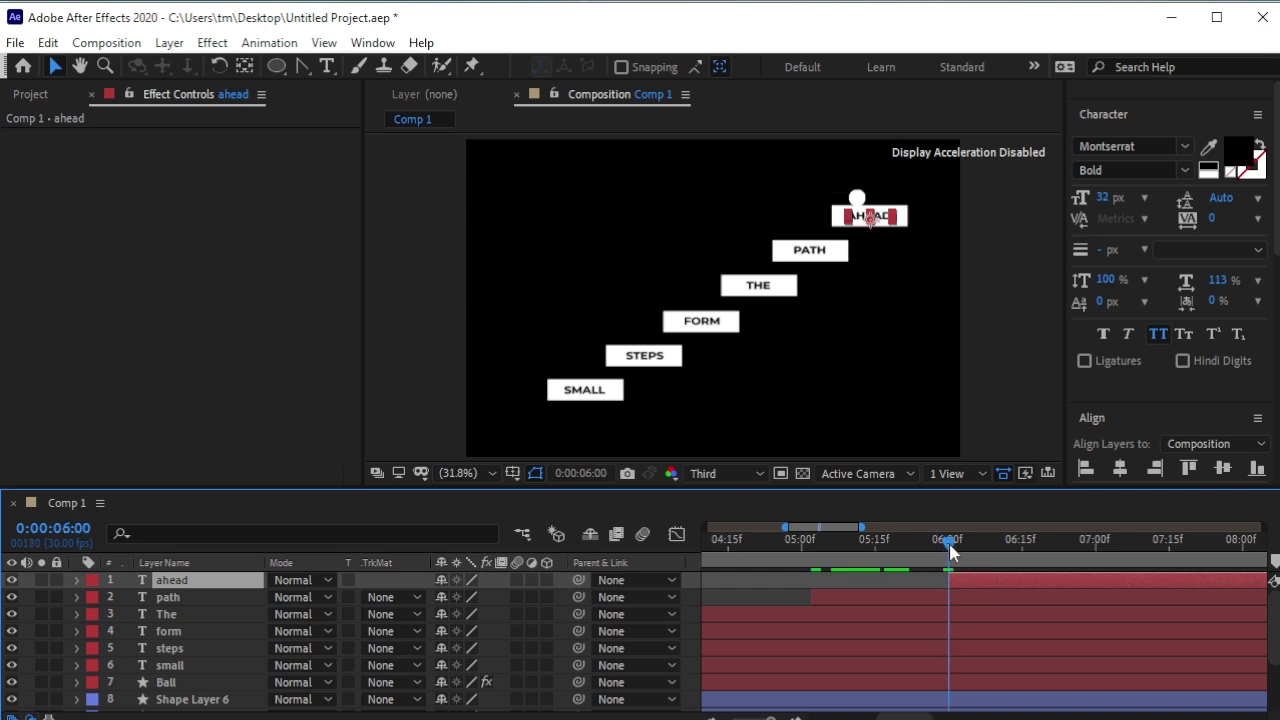
{"action": "left_click_drag", "start_coordinate": [950, 553], "coordinate": [952, 562]}
{"action": "scroll", "coordinate": [950, 560], "scroll_direction": "up", "scroll_amount": 4}
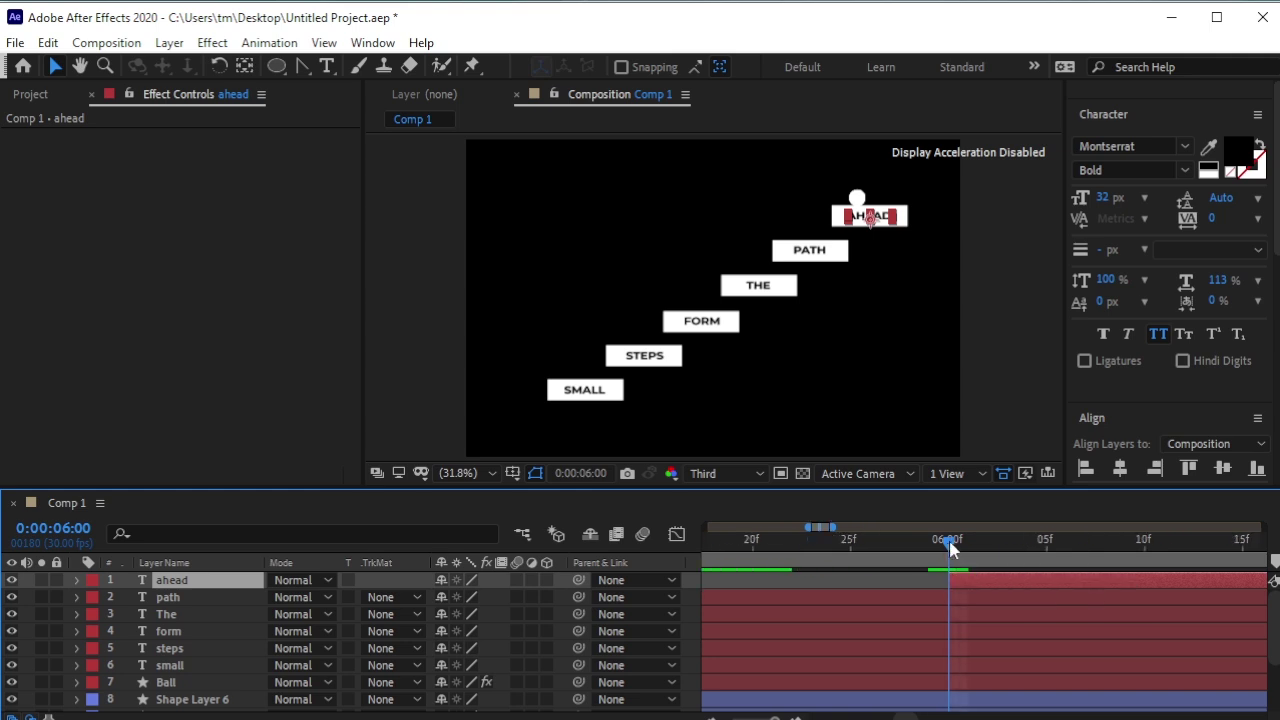
{"action": "mouse_move", "coordinate": [946, 555]}
{"action": "left_mouse_down"}
{"action": "mouse_move", "coordinate": [934, 562]}
{"action": "mouse_move", "coordinate": [948, 562]}
{"action": "left_mouse_up"}
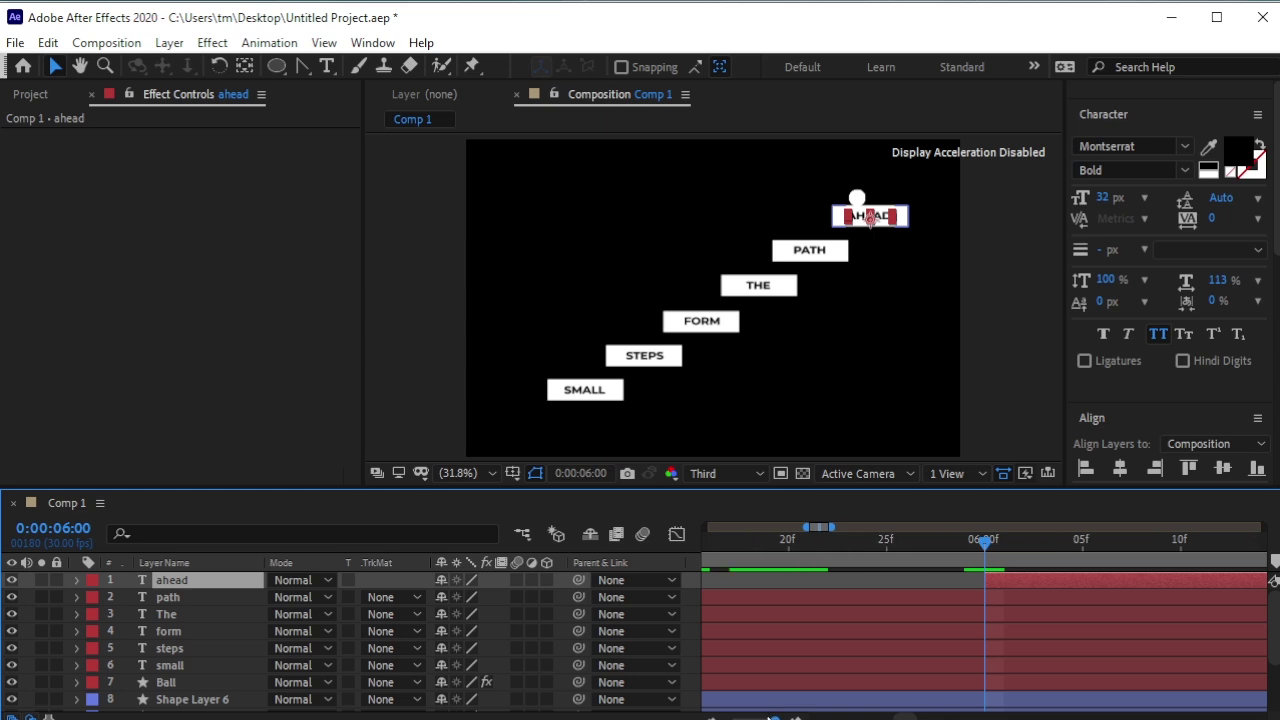
{"action": "scroll", "coordinate": [950, 640], "scroll_direction": "down", "scroll_amount": 6}
{"action": "left_click", "coordinate": [450, 397]}
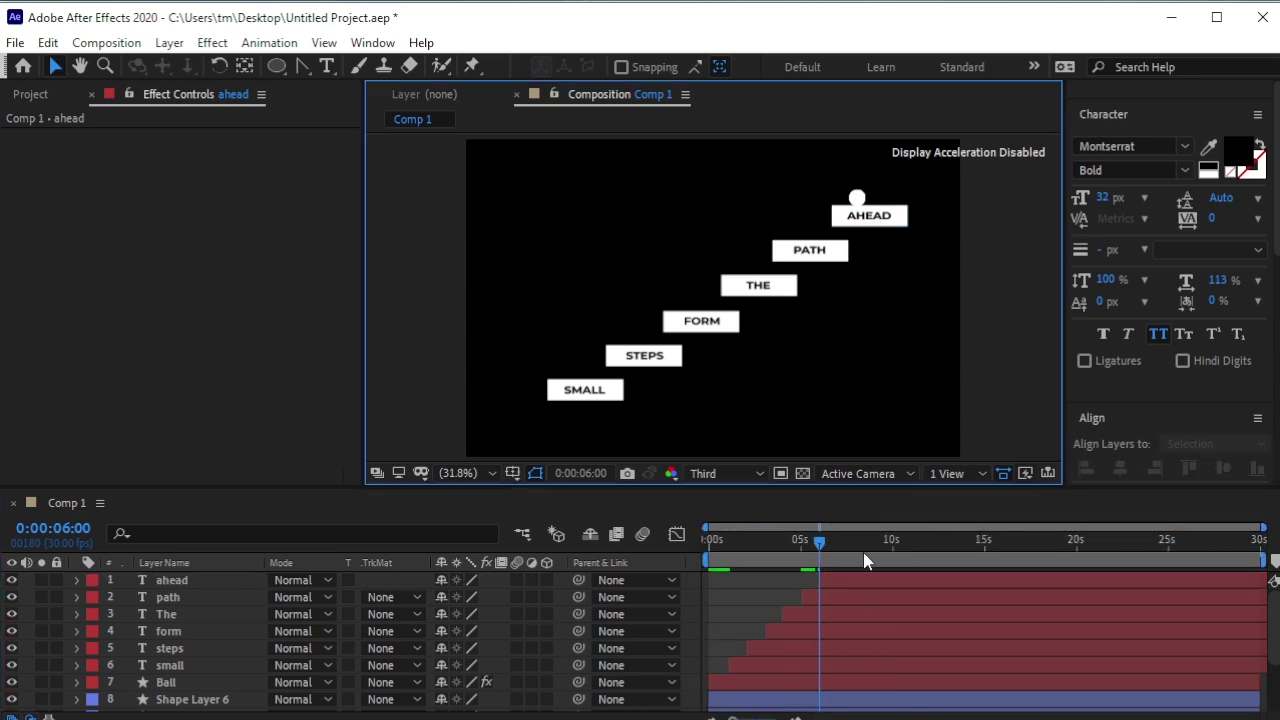
Step: Play the whole animation from the start to check the timing of the words against the ball's landings
{"action": "left_click_drag", "start_coordinate": [820, 545], "coordinate": [551, 533]}
{"action": "key", "text": "space"}
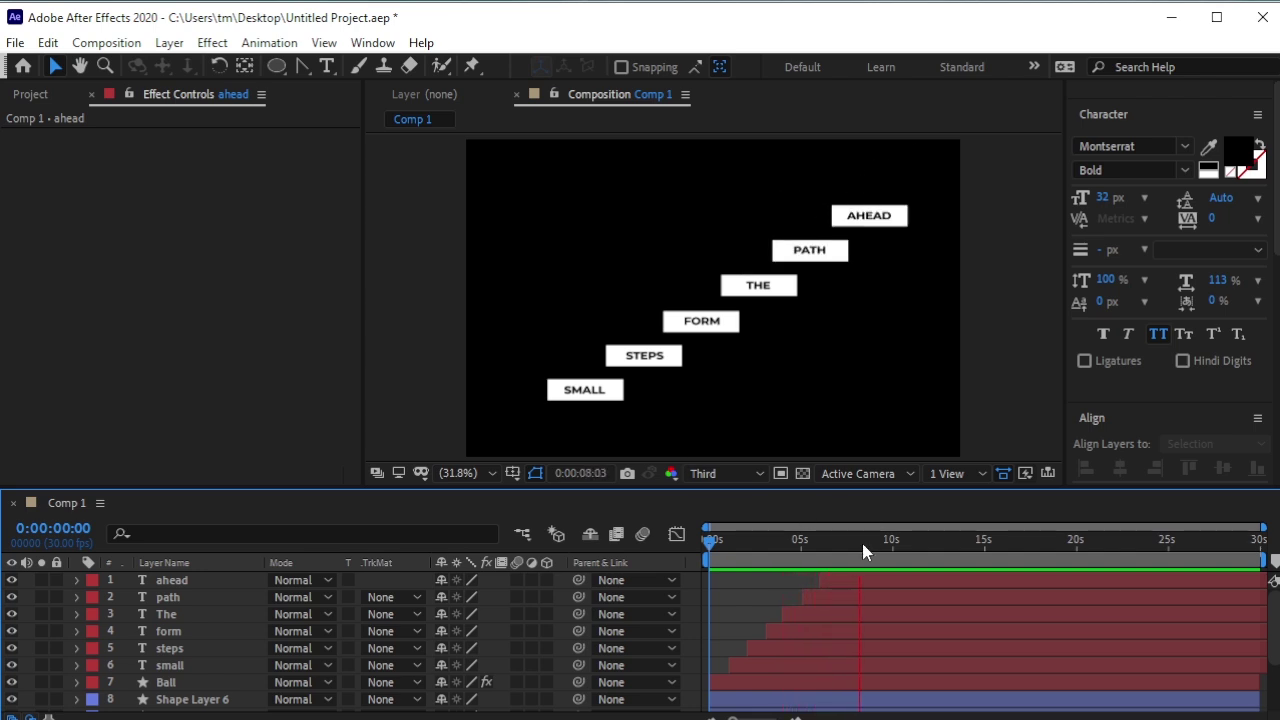
{"action": "left_click_drag", "start_coordinate": [870, 543], "coordinate": [712, 558]}
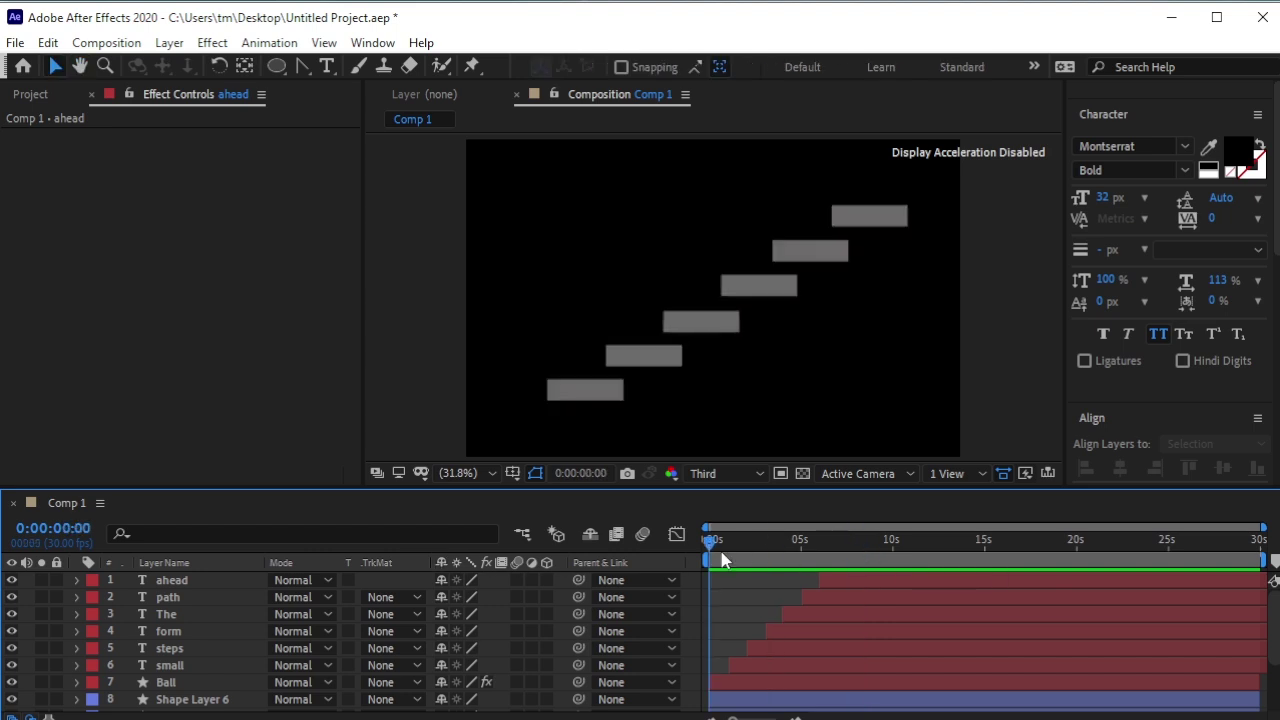
{"action": "key", "text": "space"}
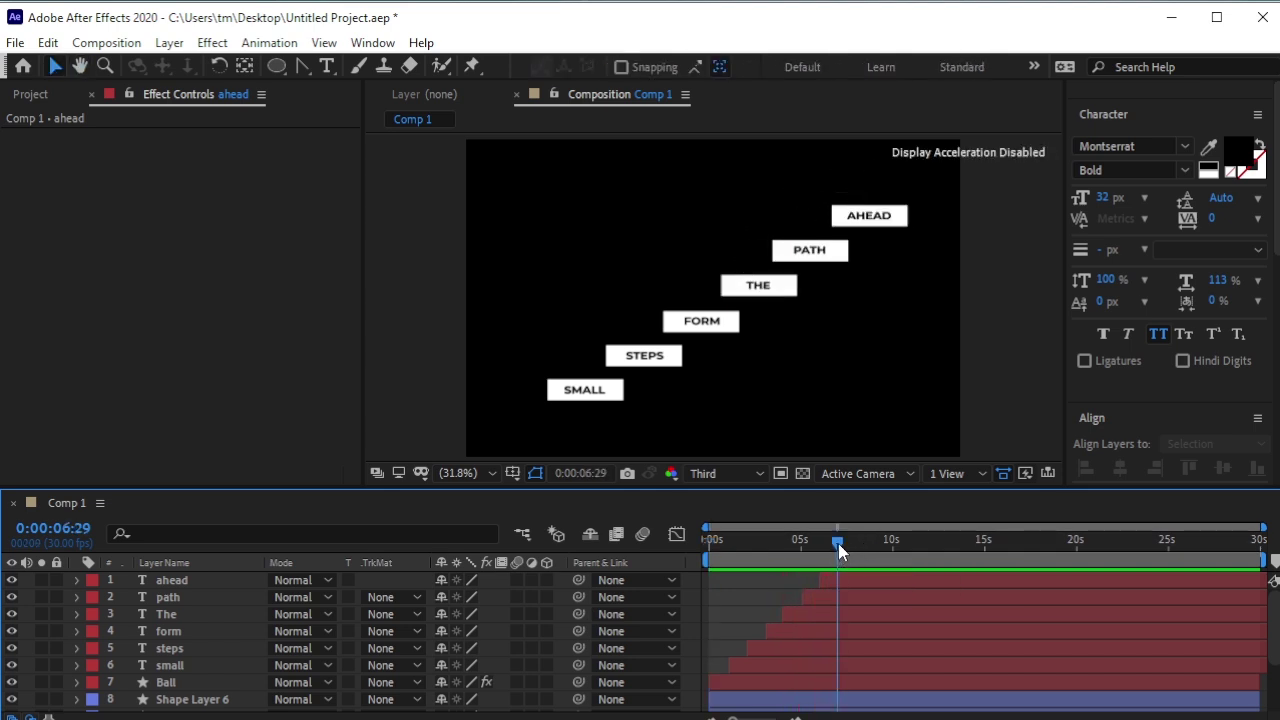
{"action": "key", "text": "space"}
Step: Select Shape Layers 1 to 6 and filter the timeline for "color" to expose the stairs' fill colour properties
{"action": "key", "text": "ctrl+5"}
{"action": "left_click", "coordinate": [192, 699]}
{"action": "scroll", "coordinate": [206, 620], "scroll_direction": "down", "scroll_amount": 3}
{"action": "left_click", "coordinate": [206, 620], "text": "shift"}
{"action": "key", "text": "ctrl+f"}
{"action": "type", "text": "color"}
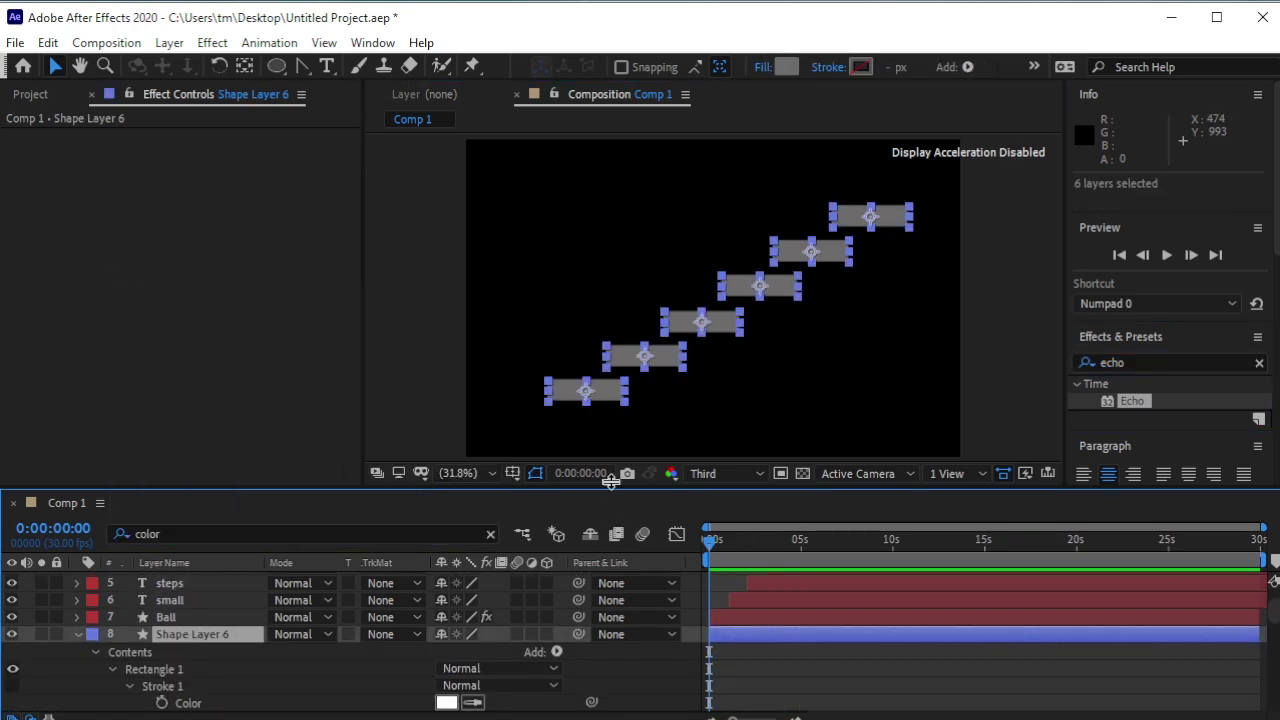
{"action": "left_click_drag", "start_coordinate": [448, 489], "coordinate": [448, 290]}
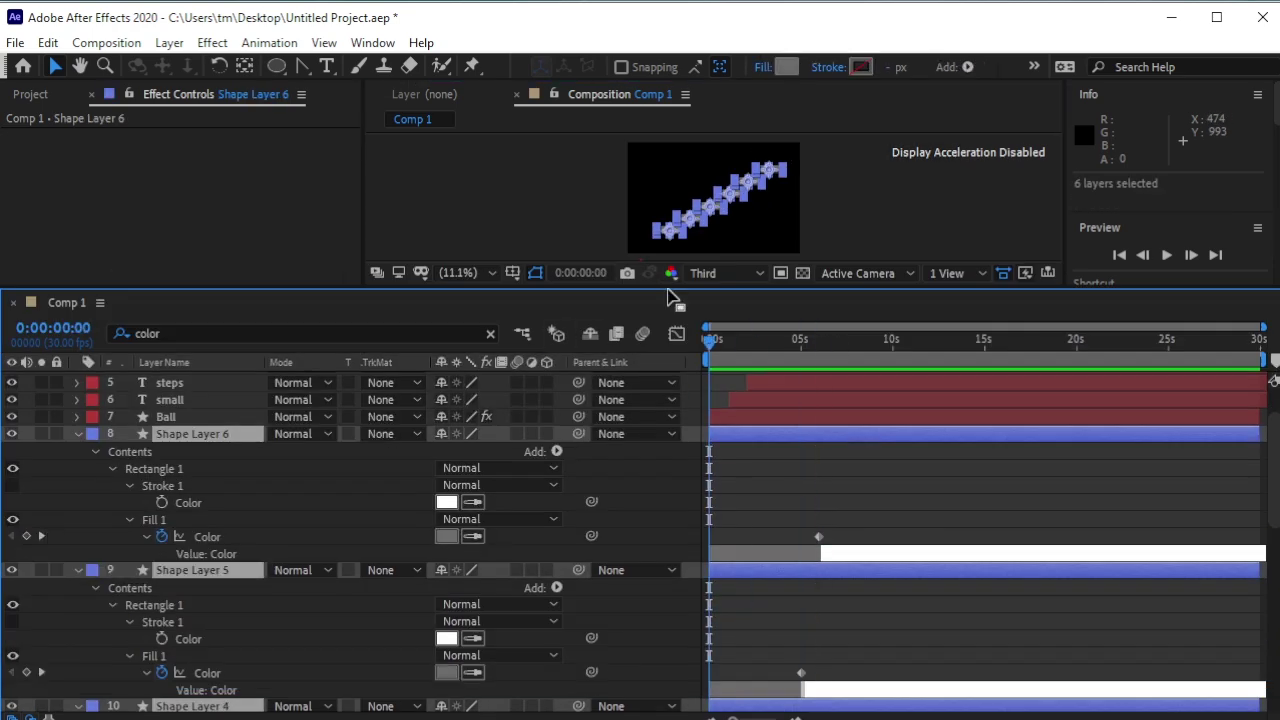
Step: Set the fill colour keyframe at 0:00:00:00 of all six stair shapes to dark grey 242424
{"action": "left_click", "coordinate": [446, 536]}
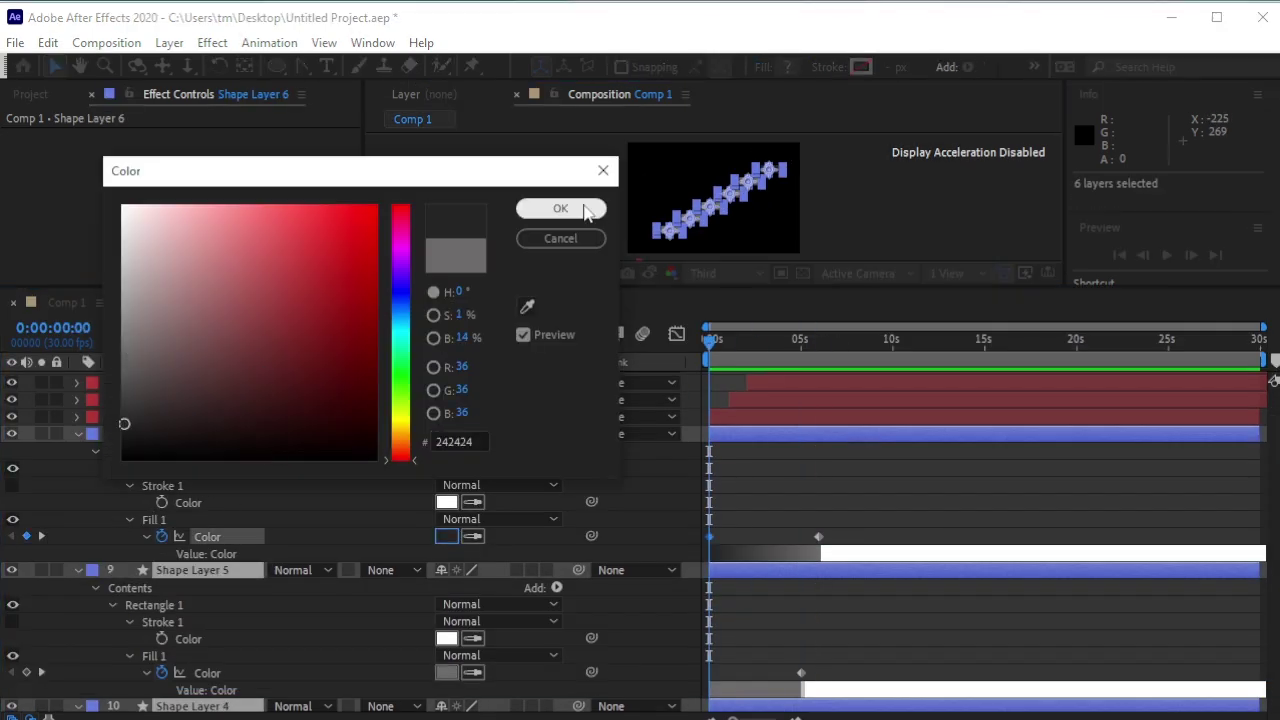
{"action": "left_click", "coordinate": [560, 208]}
{"action": "left_click", "coordinate": [447, 709]}
{"action": "left_click", "coordinate": [558, 214]}
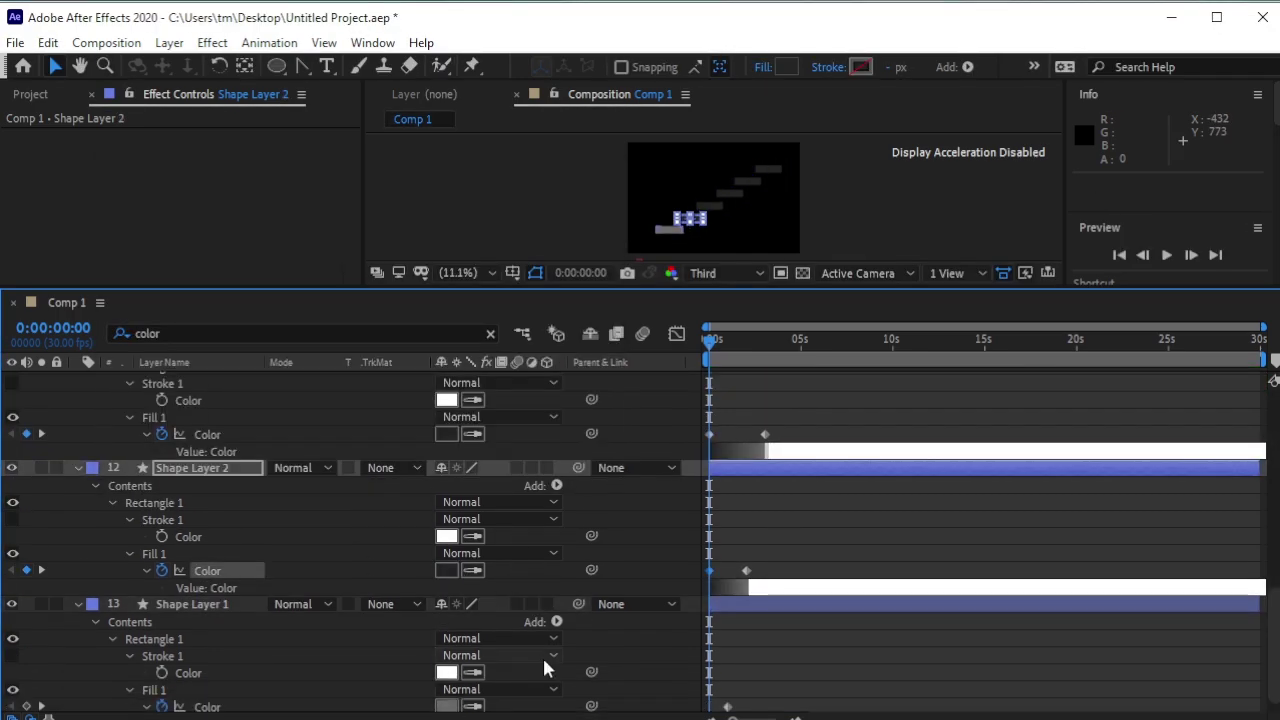
{"action": "left_click", "coordinate": [449, 686]}
{"action": "left_click", "coordinate": [560, 208]}
Step: Clear the timeline filter and layer selection, enlarge the composition view and preview the animation from the start
{"action": "scroll", "coordinate": [256, 400], "scroll_direction": "up", "scroll_amount": 10}
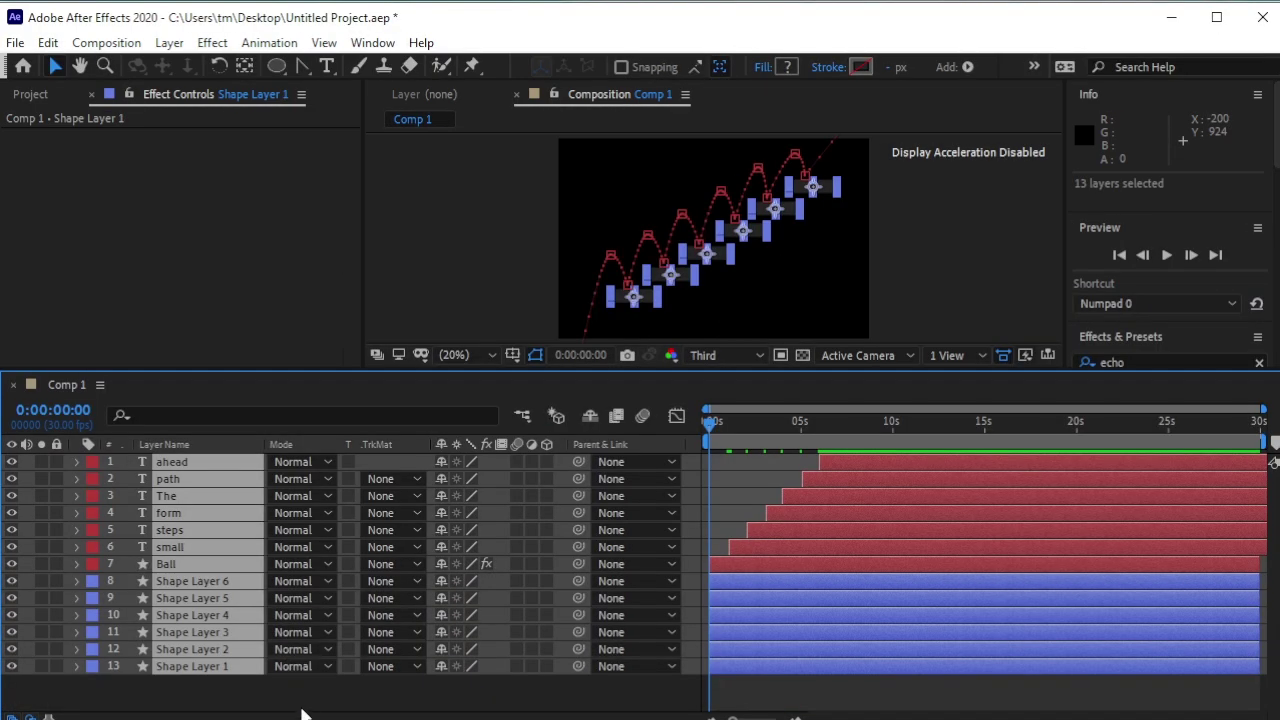
{"action": "left_click", "coordinate": [302, 710]}
{"action": "left_click_drag", "start_coordinate": [552, 370], "coordinate": [546, 594]}
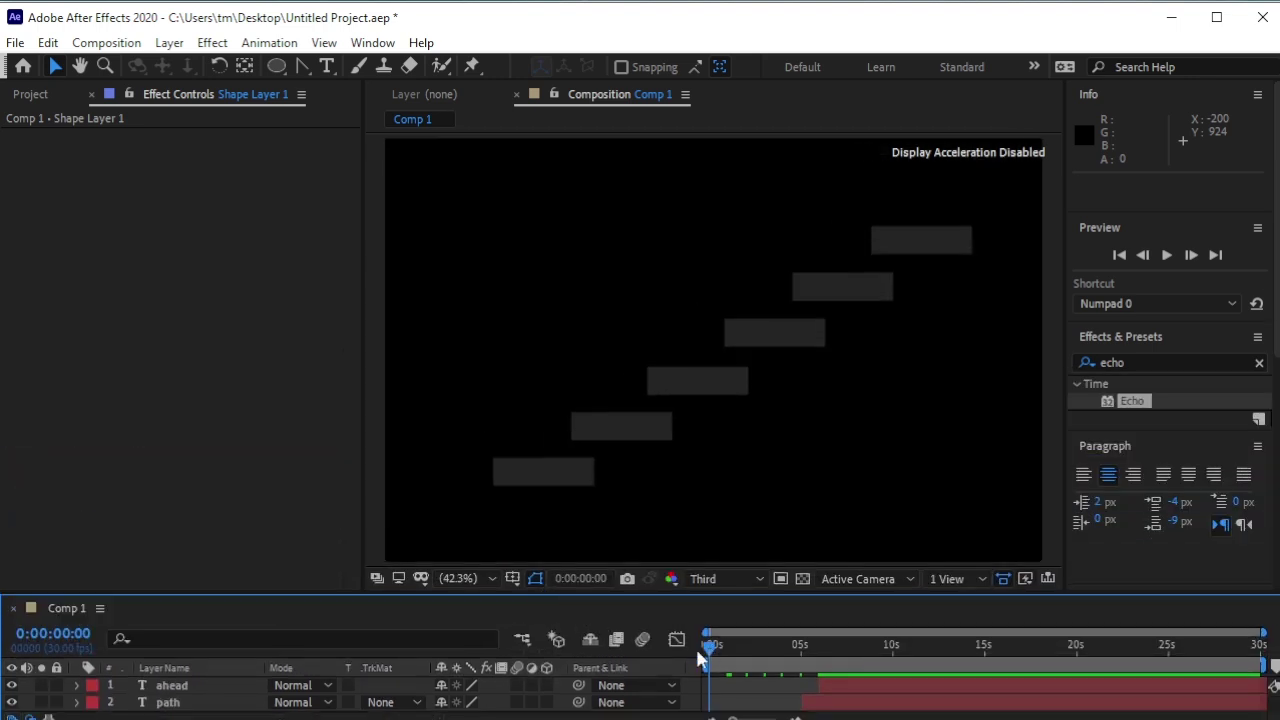
{"action": "key", "text": "space"}
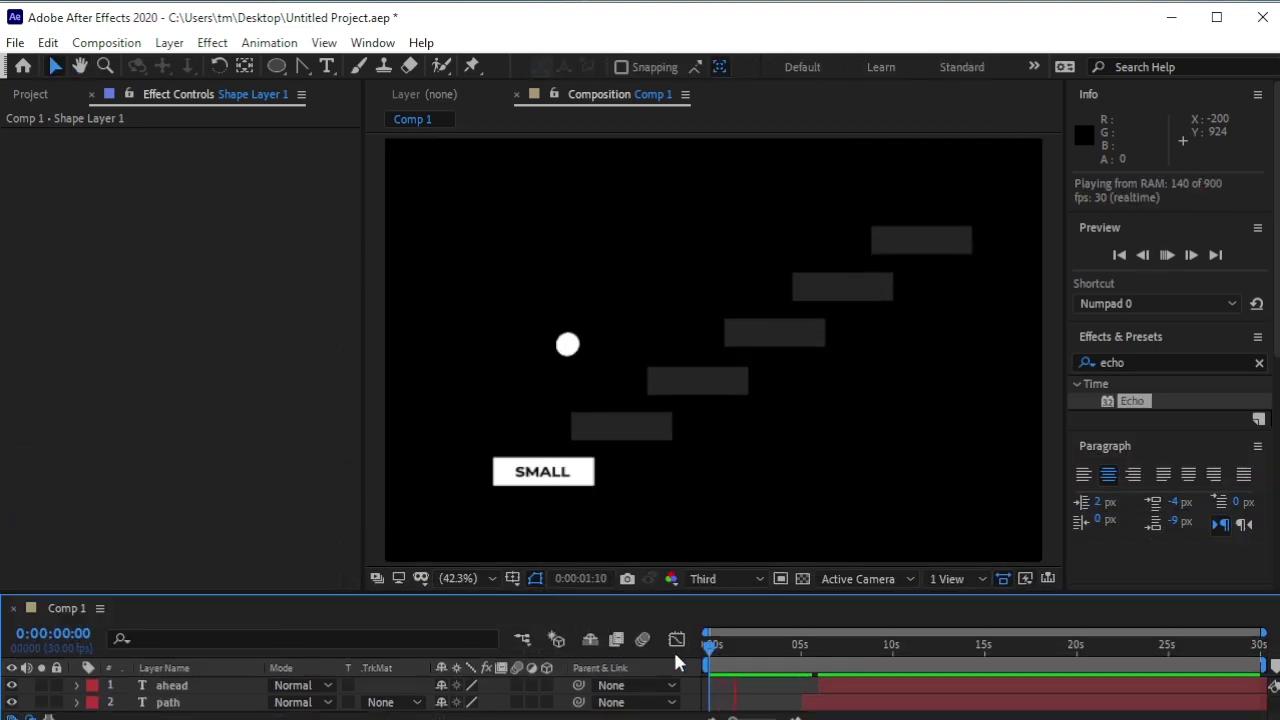